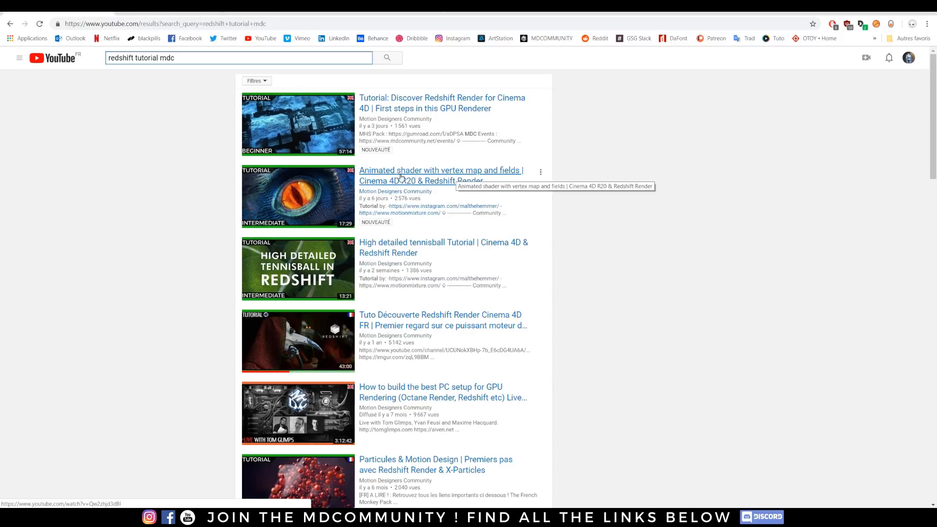
# Look through the video search results for "redshift tutorial mdc".
pyautogui.scroll(-5, 570, 224)
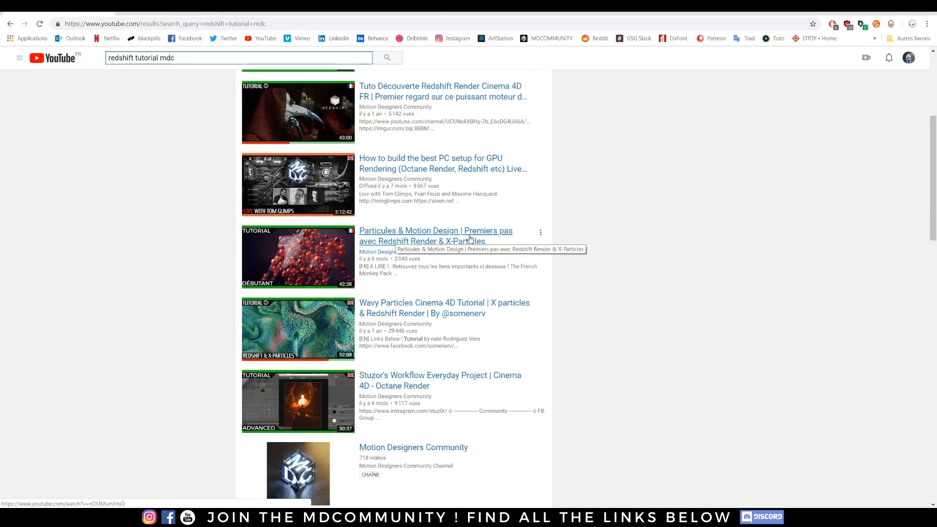
pyautogui.moveTo(350, 236)
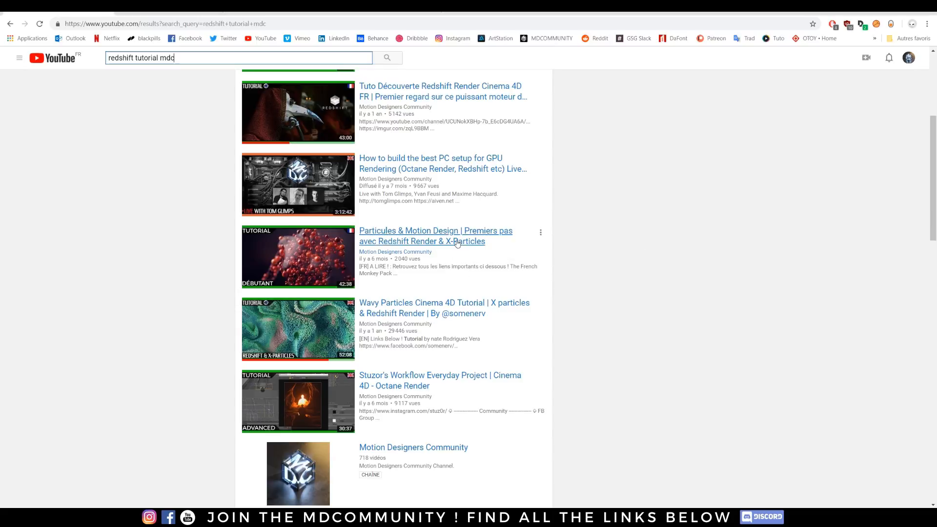
pyautogui.scroll(-4, 697, 269)
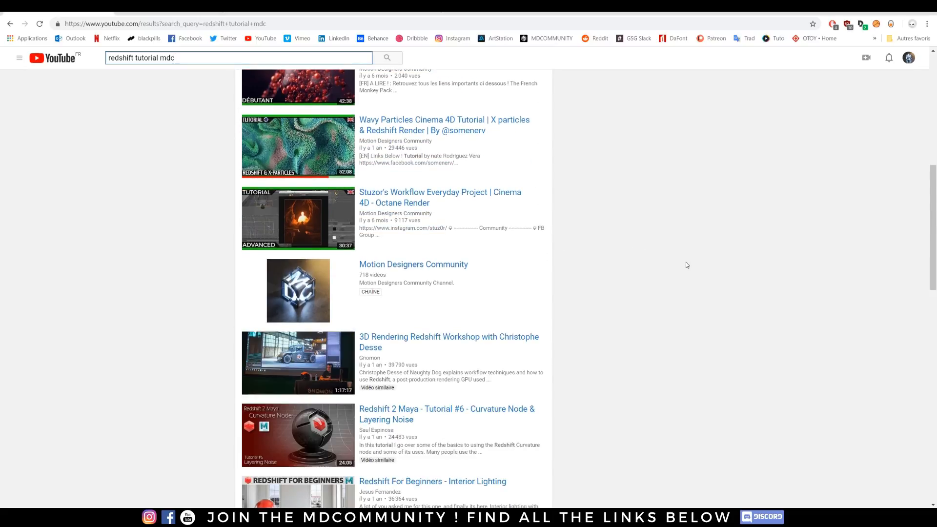
pyautogui.scroll(9, 684, 259)
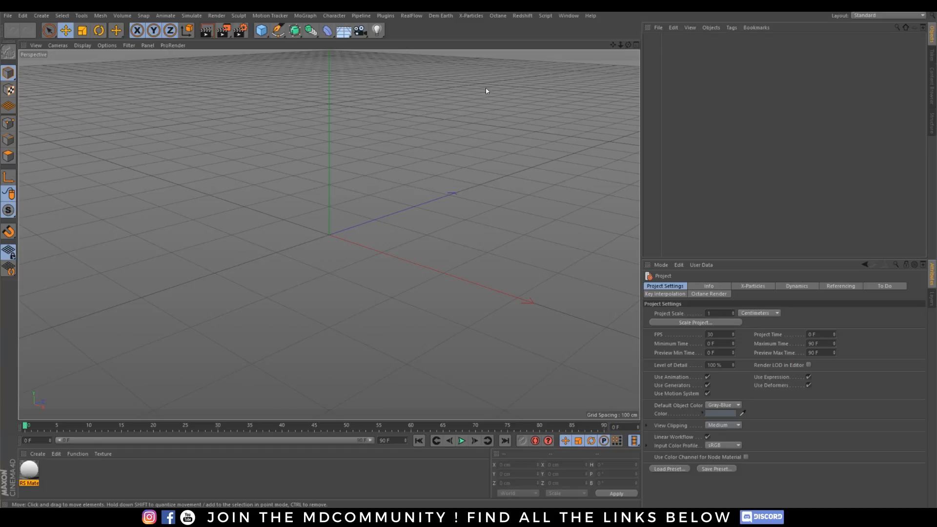
# Open the Redshift RenderView, dock it above the object attributes, and widen that area of the layout.
pyautogui.click(522, 16)
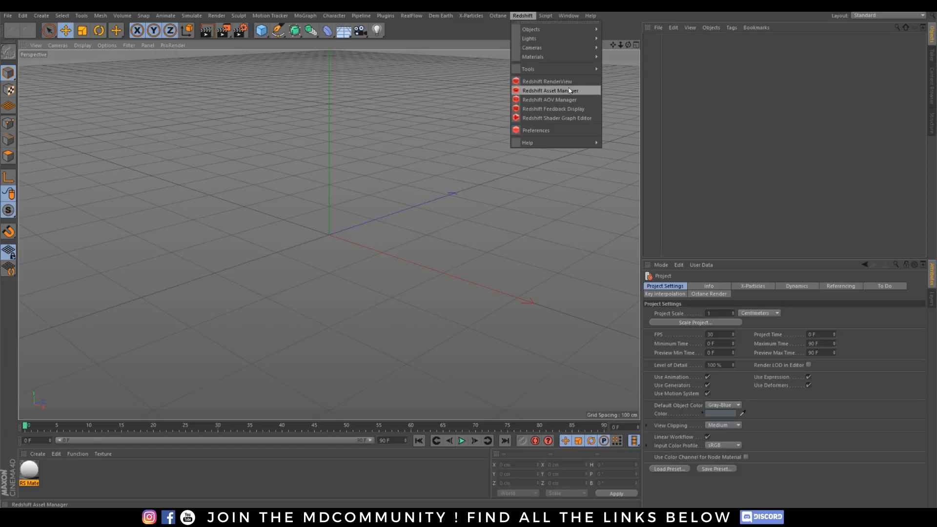
pyautogui.click(542, 81)
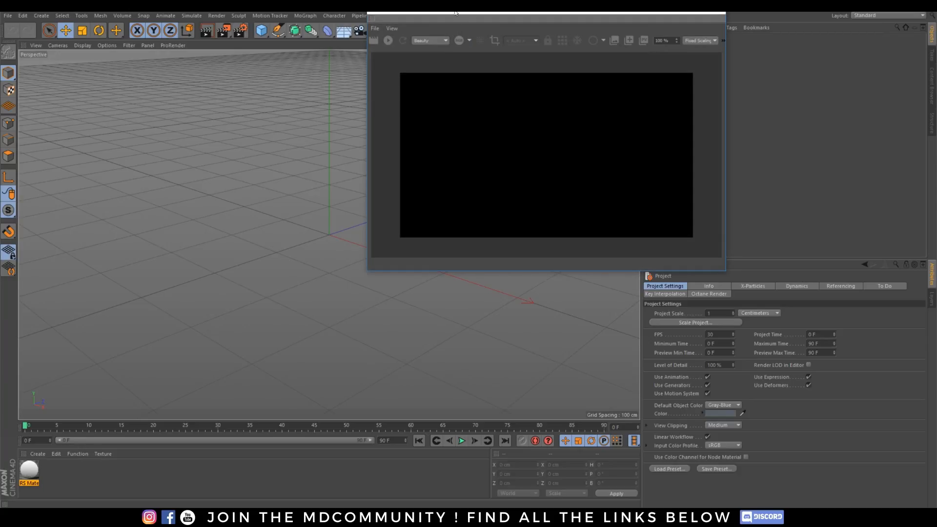
pyautogui.moveTo(357, 72); pyautogui.dragTo(930, 111)
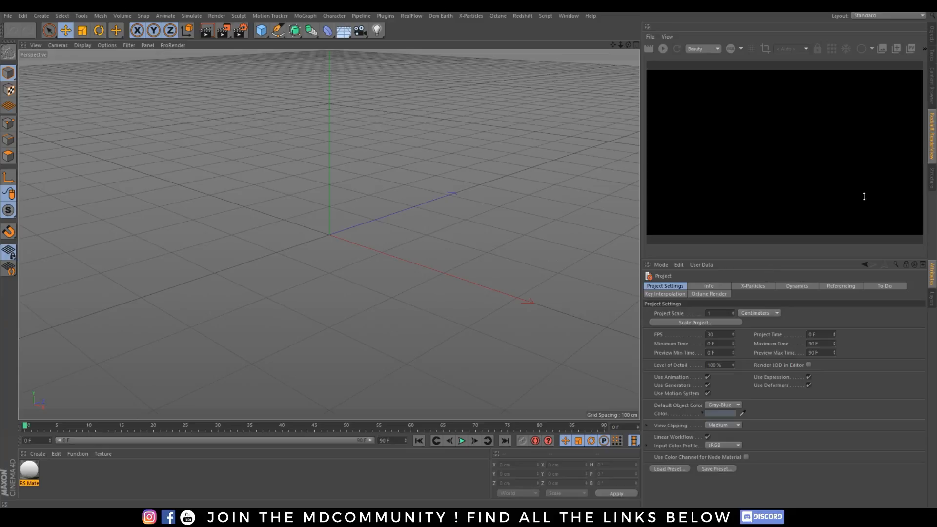
pyautogui.click(924, 49)
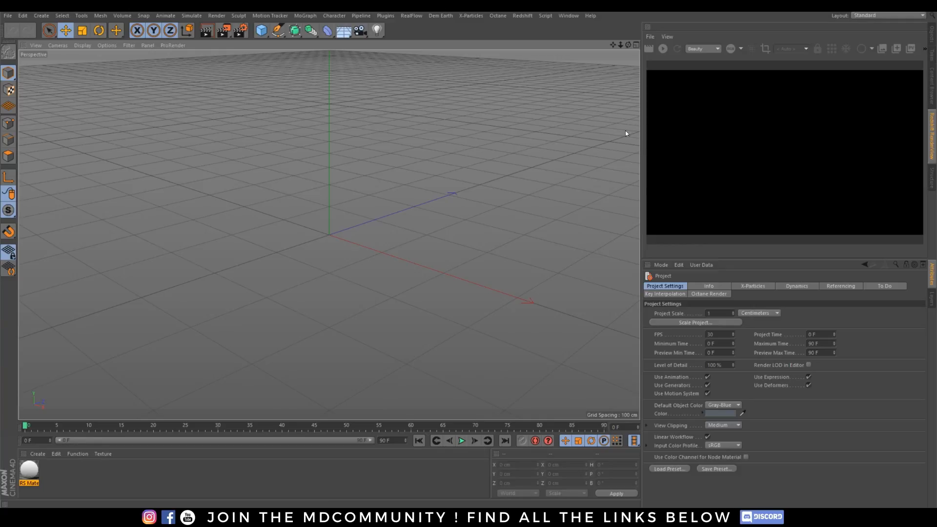
pyautogui.moveTo(641, 135); pyautogui.dragTo(555, 136)
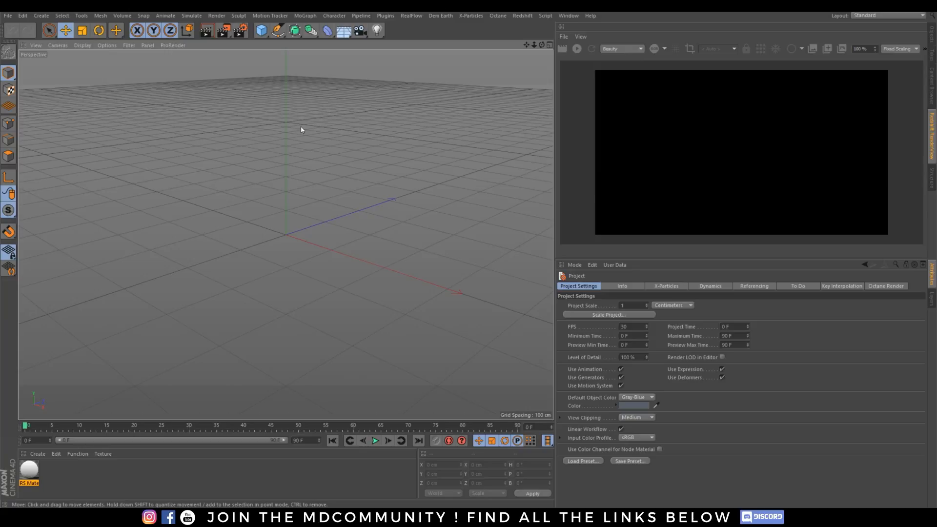
# Add a sphere and a plane, and lower the plane to about Y -90 cm beneath the sphere.
pyautogui.moveTo(262, 30); pyautogui.dragTo(445, 60)
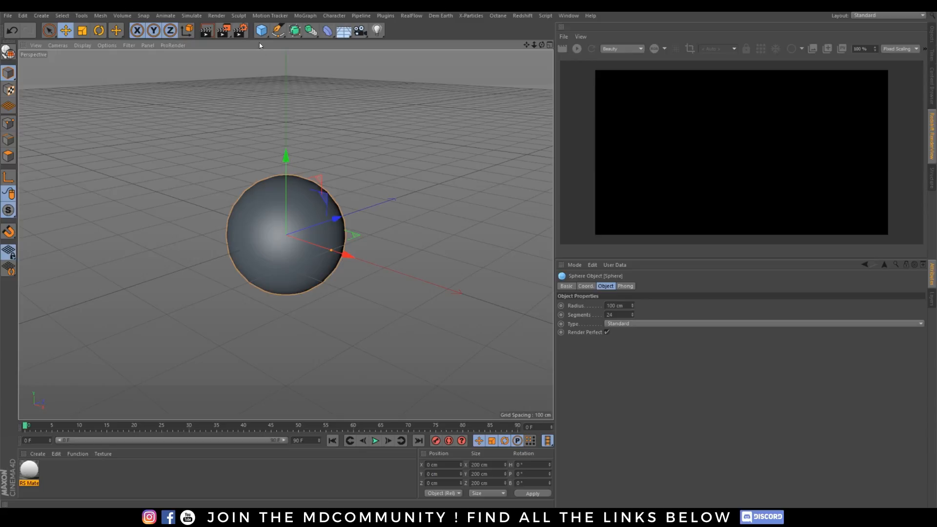
pyautogui.moveTo(261, 30); pyautogui.dragTo(344, 61)
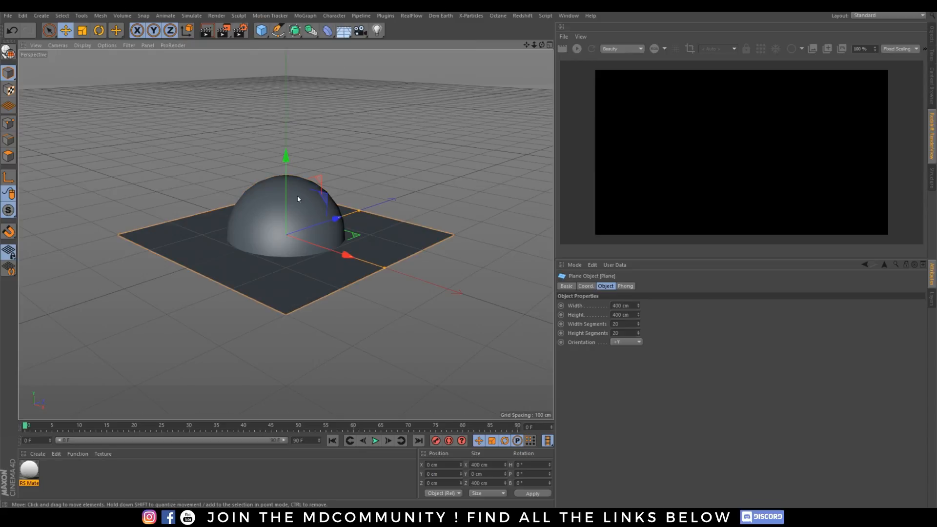
pyautogui.moveTo(283, 156); pyautogui.dragTo(280, 208)
pyautogui.scroll(2, 287, 262)
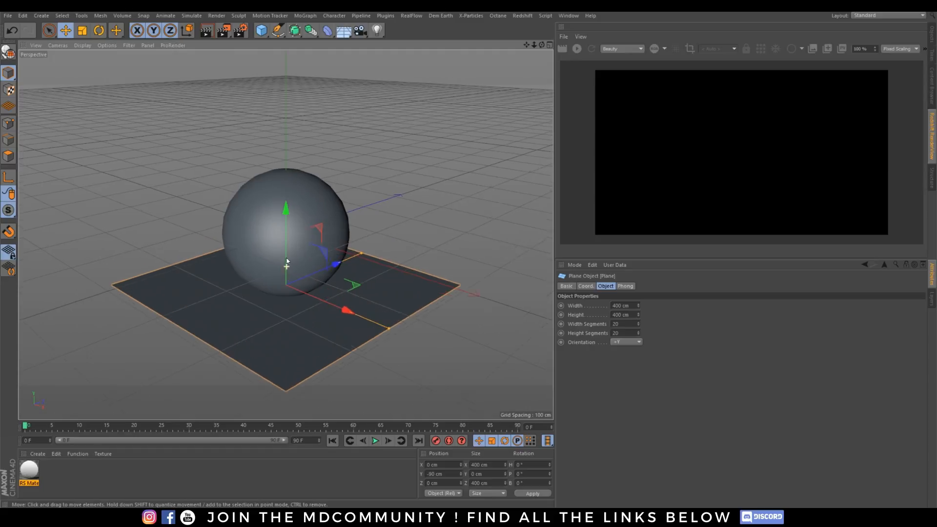
pyautogui.keyDown('alt'); pyautogui.moveTo(287, 261); pyautogui.dragTo(285, 268); pyautogui.keyUp('alt')
# Hide the grid in the perspective view and frame the sphere and plane more closely.
pyautogui.click(129, 46)
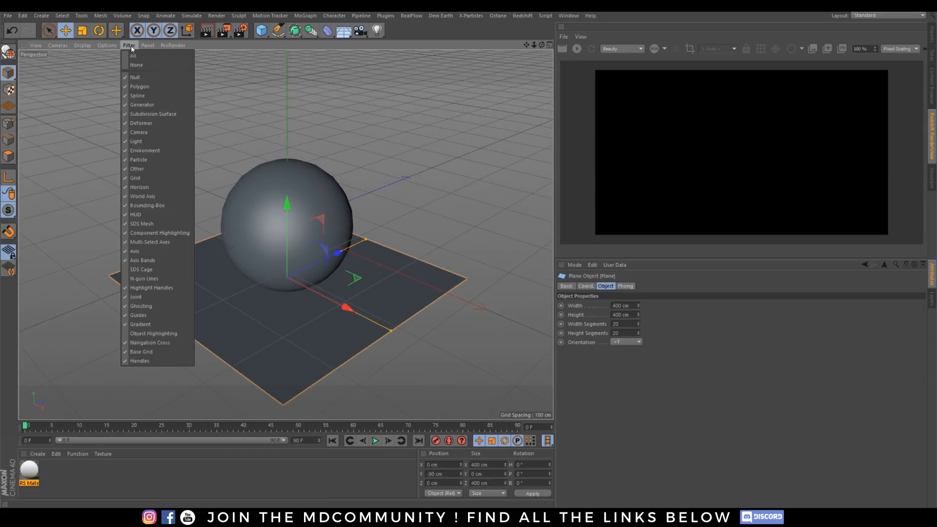
pyautogui.click(170, 190)
pyautogui.keyDown('alt'); pyautogui.moveTo(290, 262); pyautogui.dragTo(285, 239, button='middle'); pyautogui.keyUp('alt')
pyautogui.scroll(2, 279, 238)
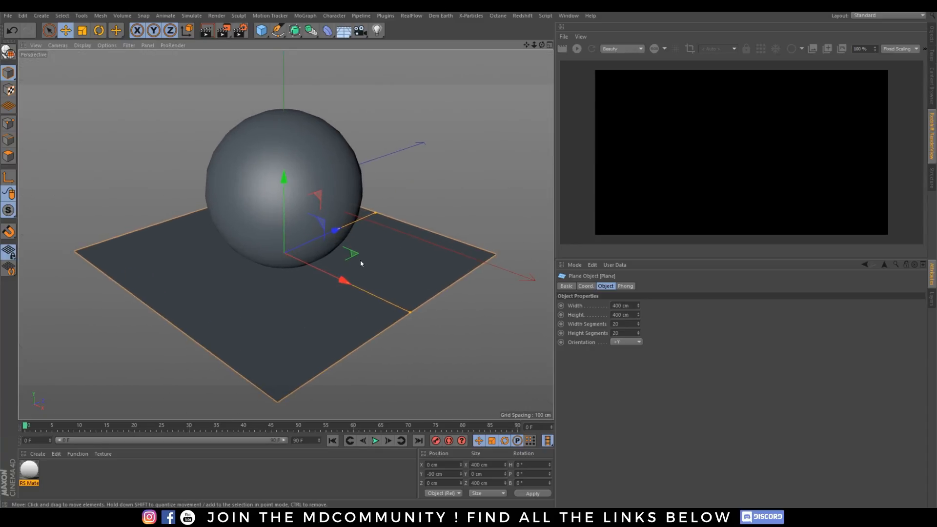
# Create a new render setting and set its renderer to Redshift.
pyautogui.click(240, 31)
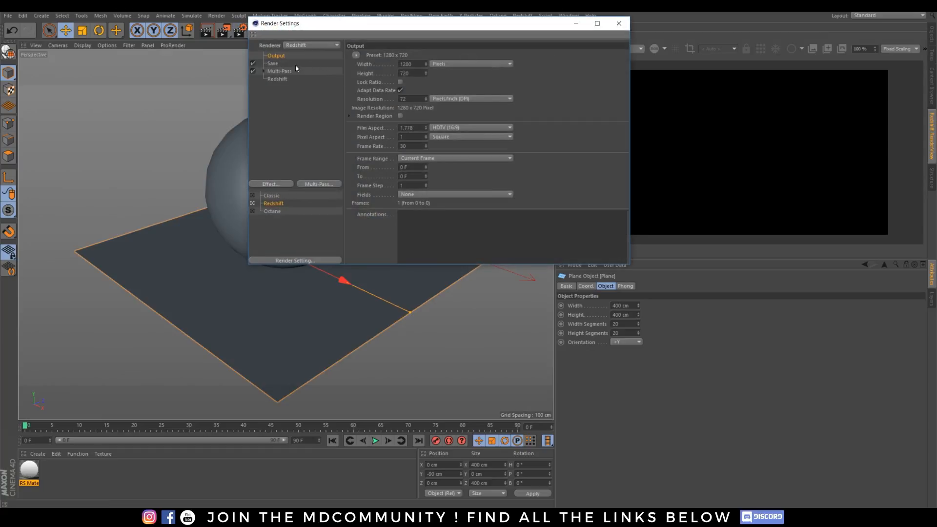
pyautogui.rightClick(278, 225)
pyautogui.click(322, 229)
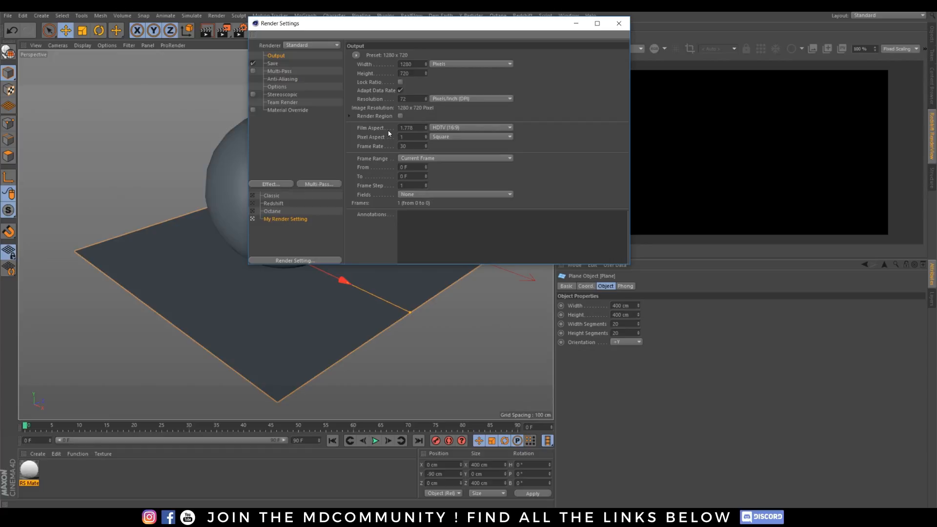
pyautogui.moveTo(408, 22); pyautogui.dragTo(321, 85)
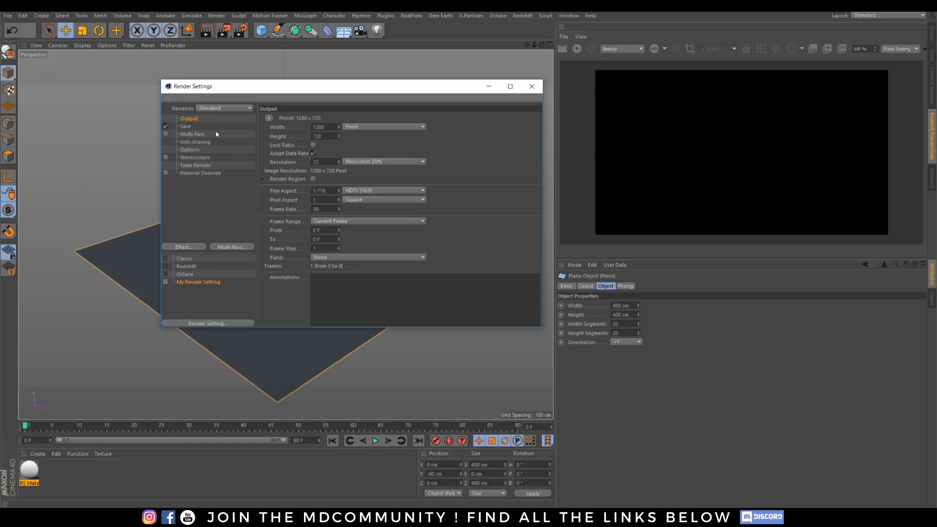
pyautogui.click(223, 107)
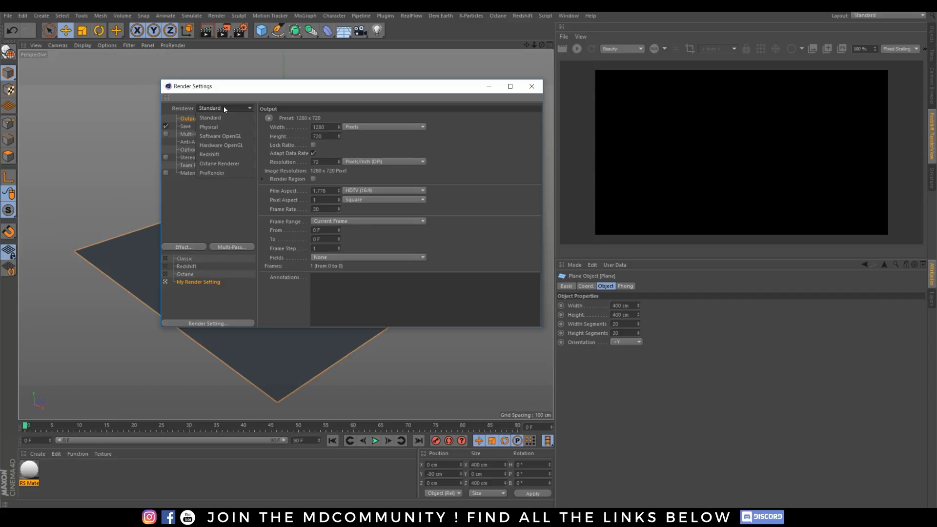
pyautogui.click(214, 154)
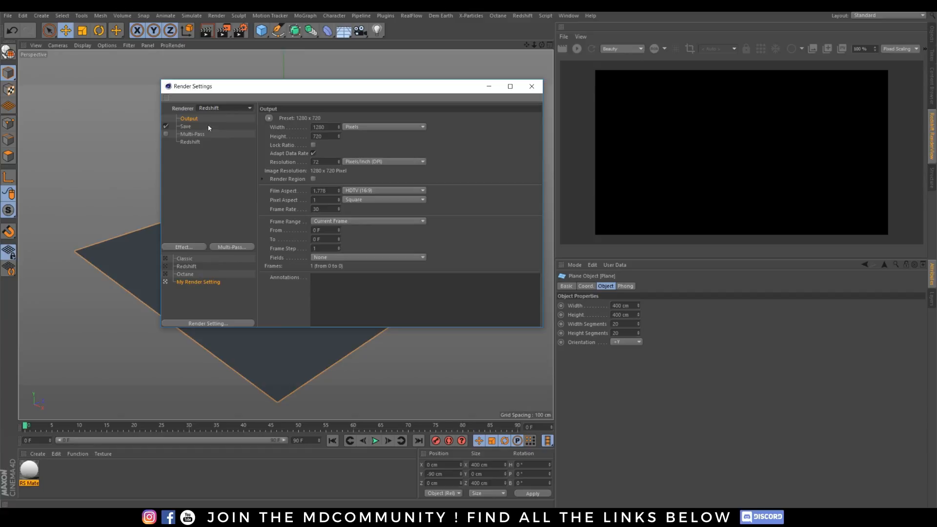
# Set Redshift's unified sampling to 16 minimum samples and 512 maximum samples.
pyautogui.click(191, 141)
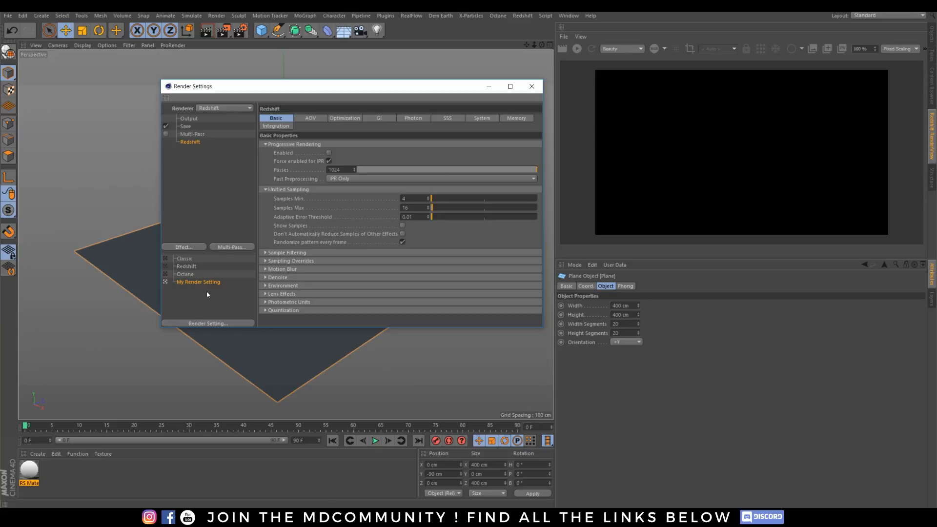
pyautogui.doubleClick(411, 197)
pyautogui.write('16')
pyautogui.press('Tab')
pyautogui.write('512')
pyautogui.press('Return')
pyautogui.moveTo(335, 92); pyautogui.dragTo(551, 158)
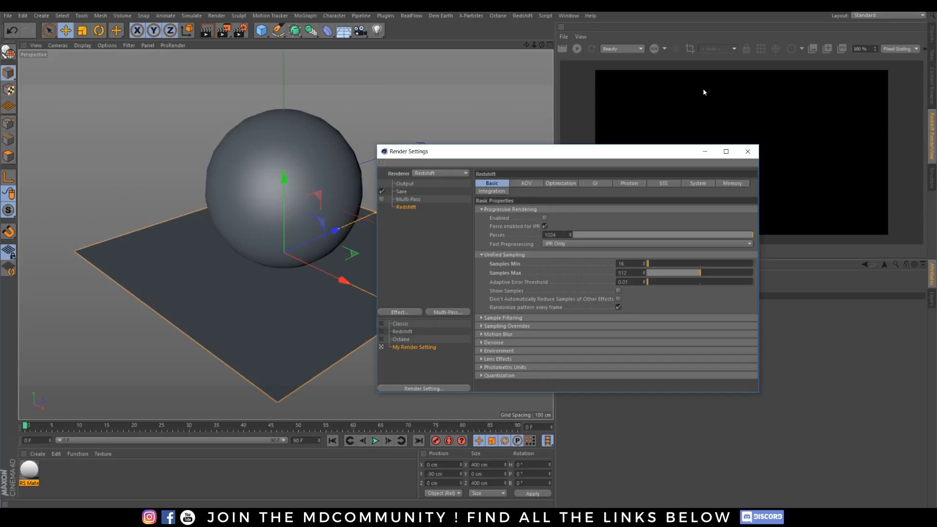
pyautogui.doubleClick(638, 274)
# Add the Ambient Occlusion, Depth, Global Illumination and Emission passes in the Redshift AOV Manager.
pyautogui.click(528, 183)
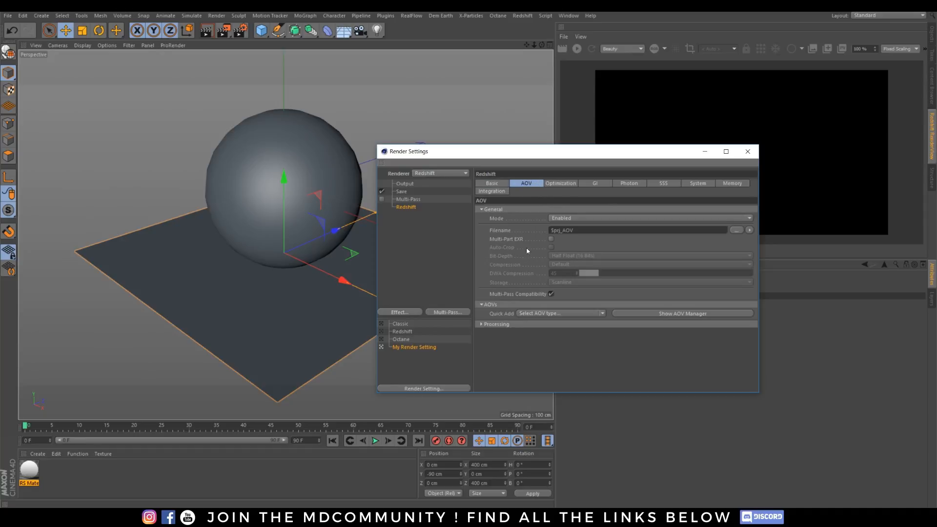
pyautogui.click(668, 312)
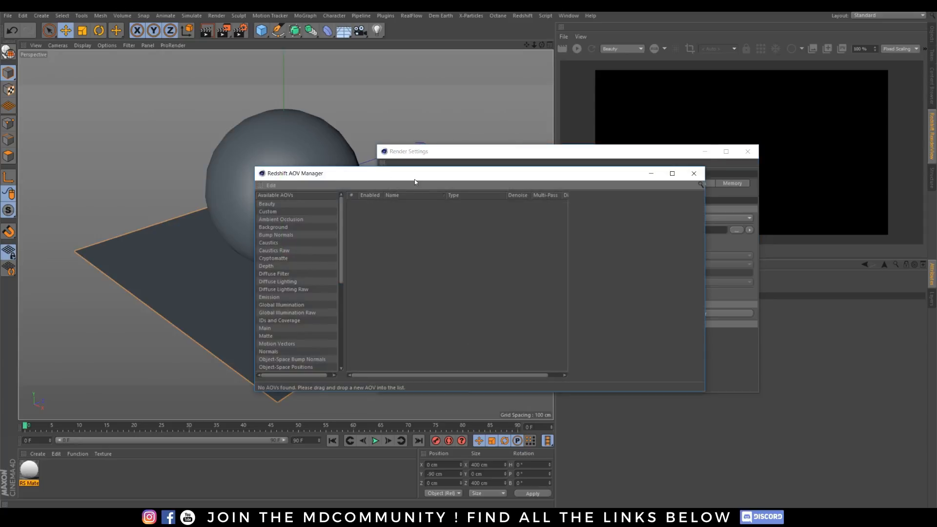
pyautogui.moveTo(415, 178); pyautogui.dragTo(400, 153)
pyautogui.moveTo(273, 194); pyautogui.dragTo(430, 206)
pyautogui.doubleClick(257, 235)
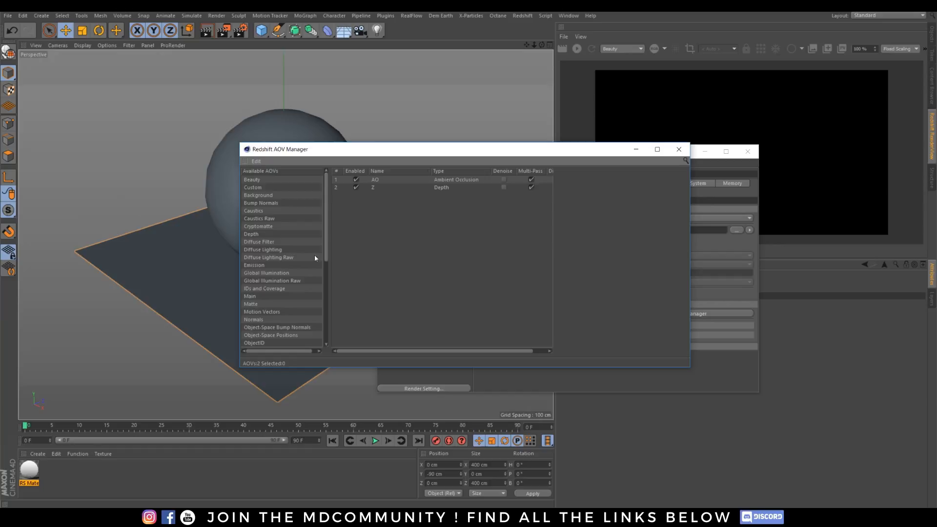
pyautogui.doubleClick(256, 274)
pyautogui.scroll(-3, 273, 244)
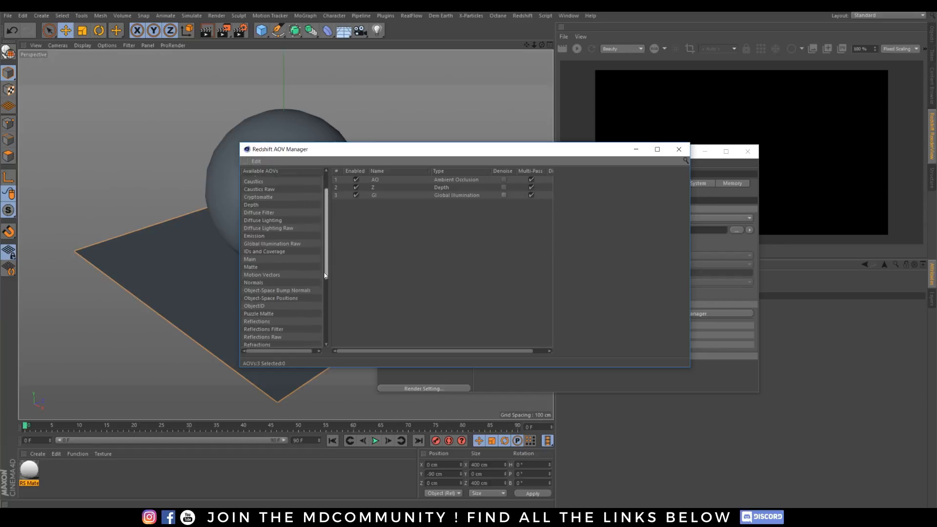
pyautogui.moveTo(262, 242); pyautogui.dragTo(389, 243)
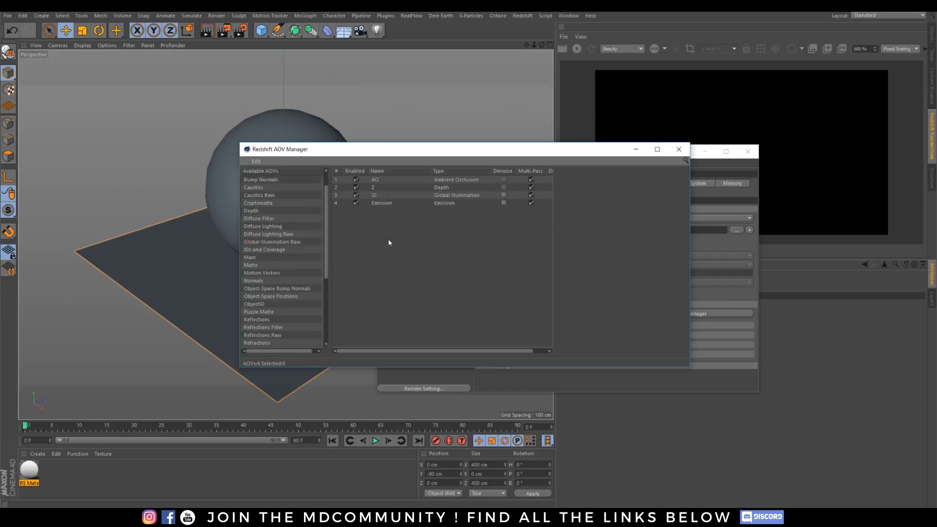
pyautogui.click(679, 149)
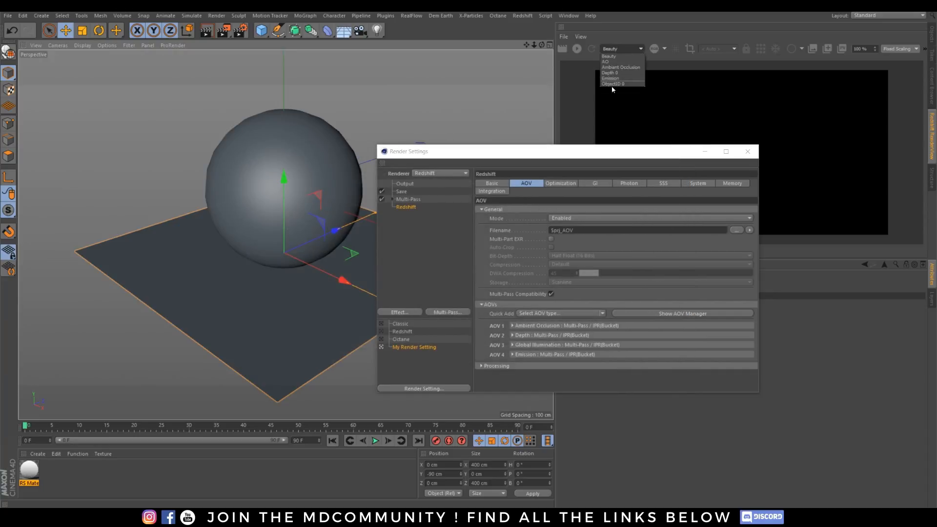
# Bring up the GI settings and run a test render of the sphere and plane, stopping it once viewed.
pyautogui.click(559, 184)
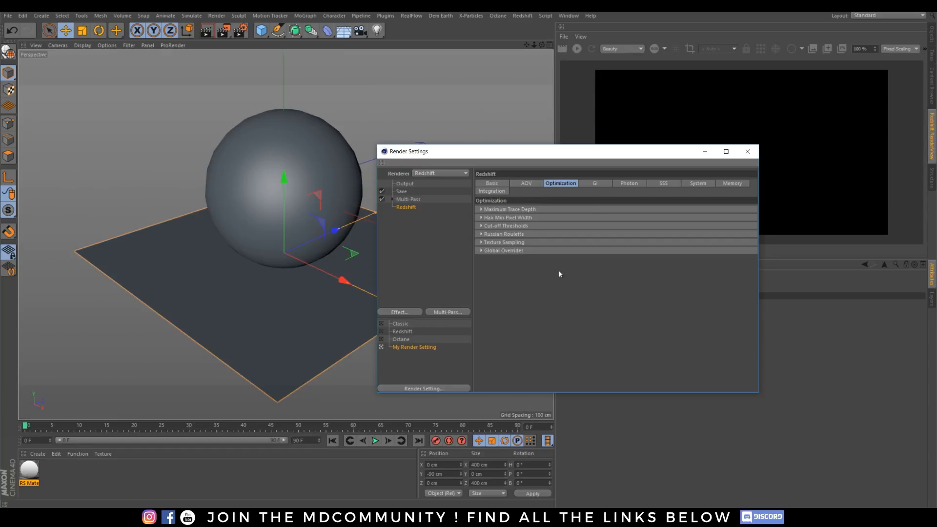
pyautogui.click(598, 185)
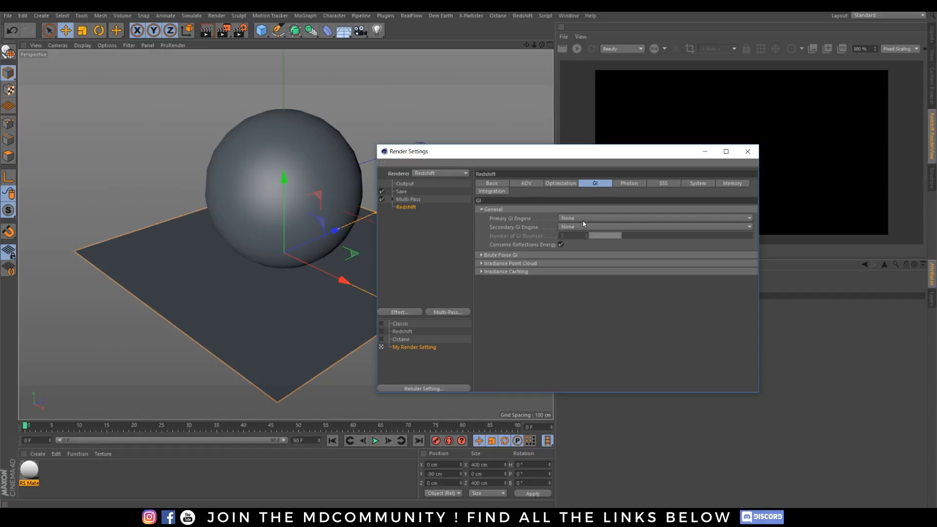
pyautogui.moveTo(598, 153); pyautogui.dragTo(568, 243)
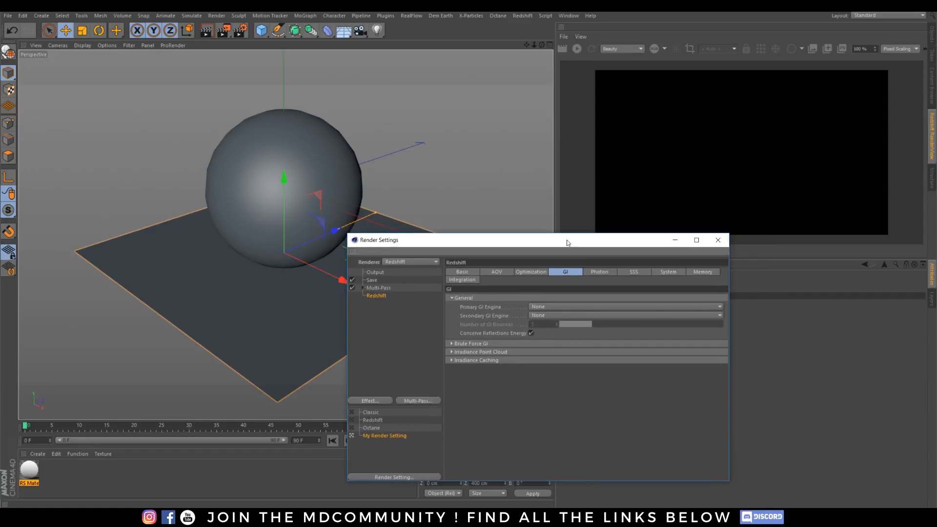
pyautogui.click(581, 54)
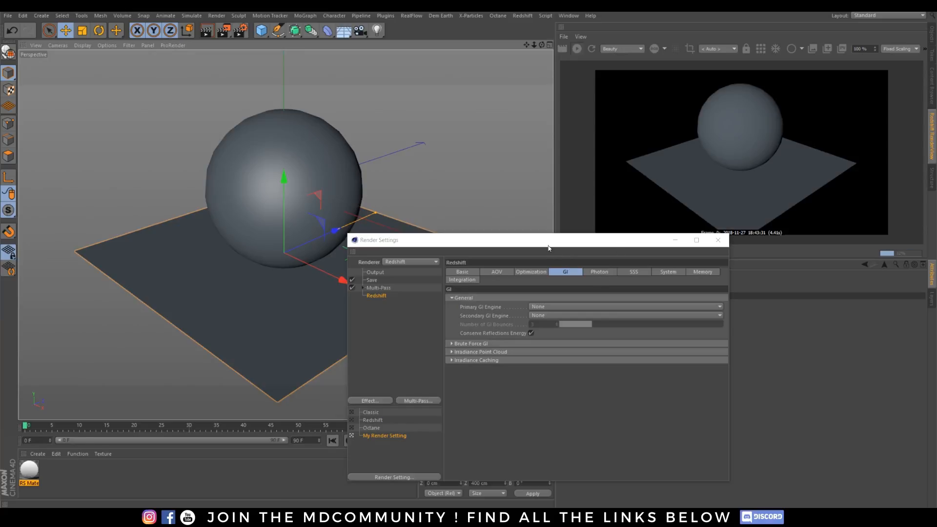
pyautogui.moveTo(548, 248); pyautogui.dragTo(303, 112)
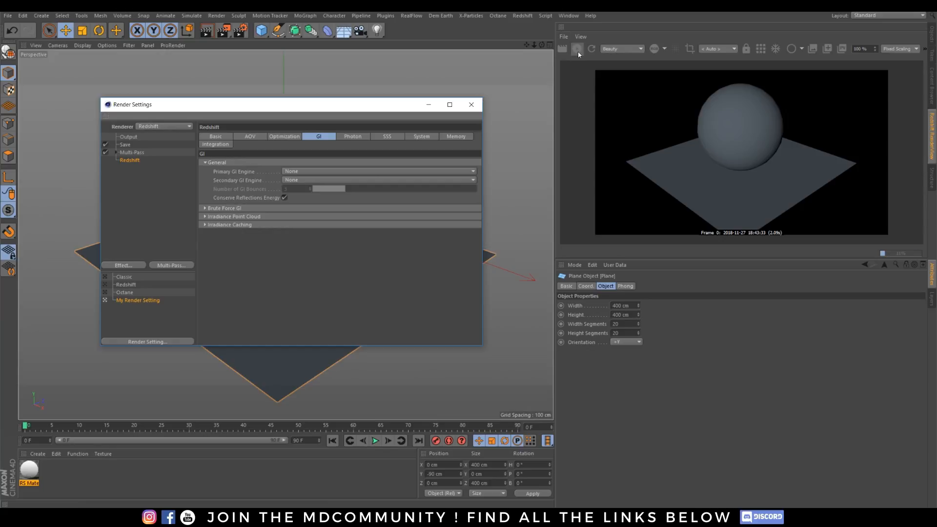
pyautogui.click(577, 50)
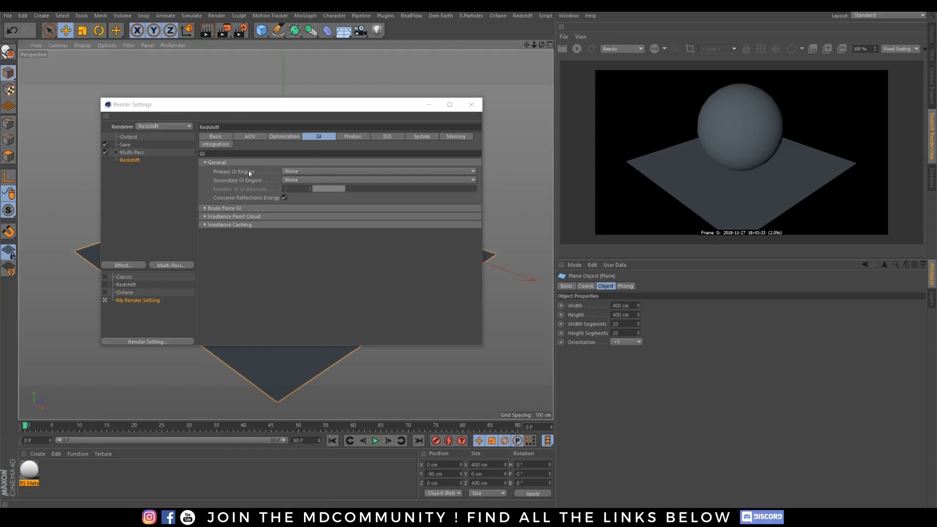
# Set the primary GI engine to Brute Force and the secondary GI engine to Irradiance Point Cloud.
pyautogui.click(297, 171)
pyautogui.click(304, 209)
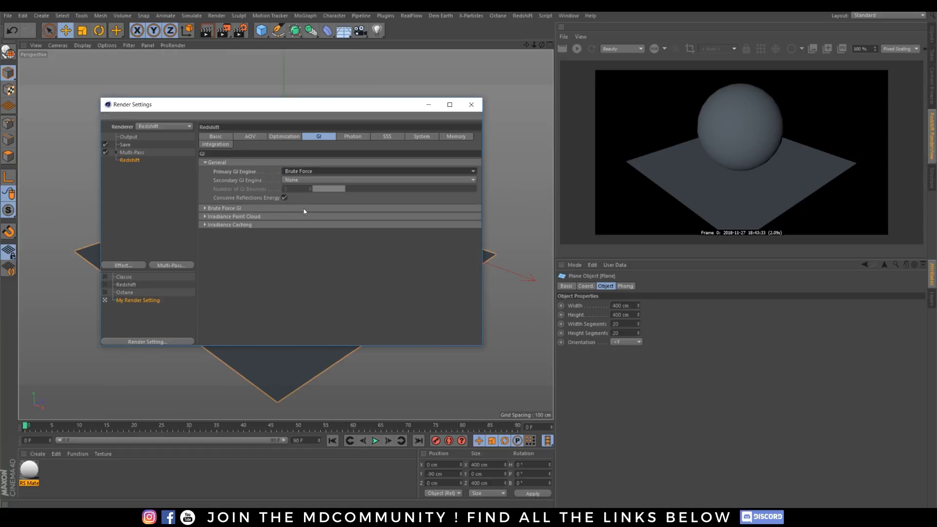
pyautogui.click(300, 180)
pyautogui.click(295, 207)
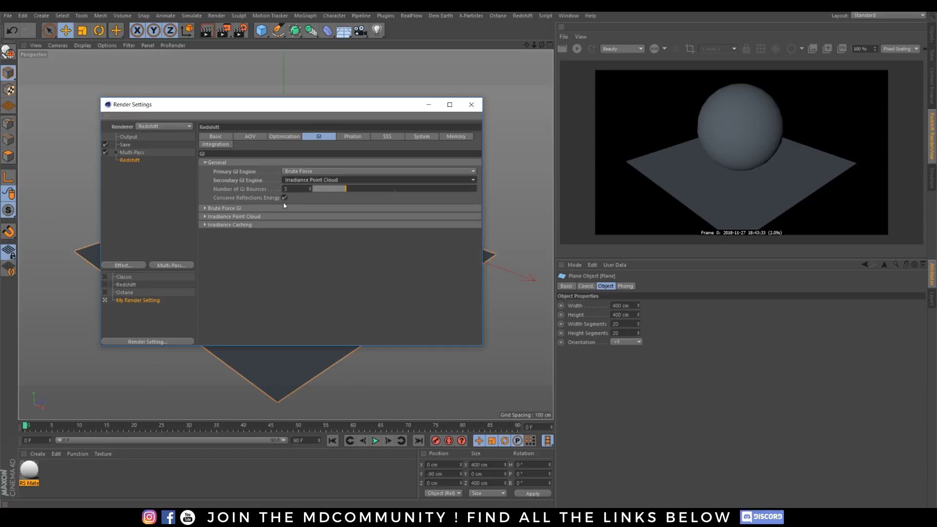
# Try Irradiance Cache as the primary GI engine with the number of GI bounces at 6.
pyautogui.click(318, 172)
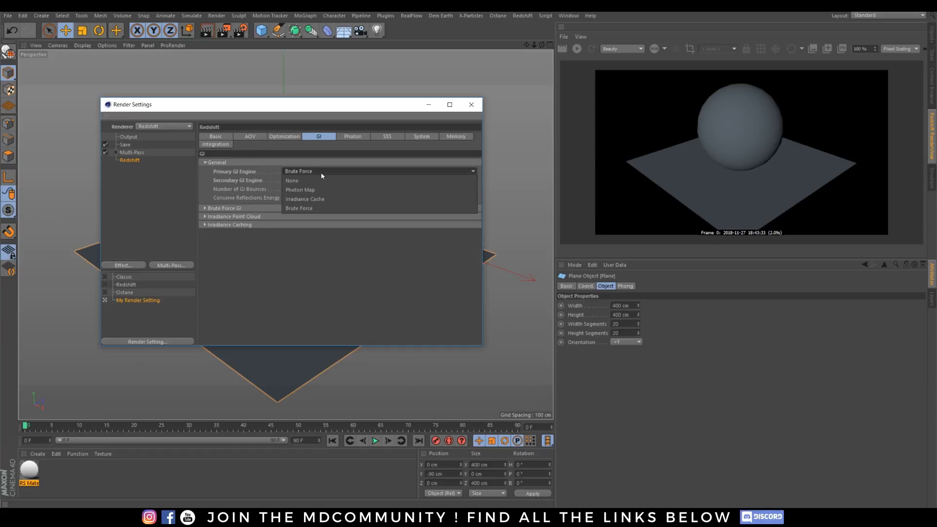
pyautogui.click(315, 199)
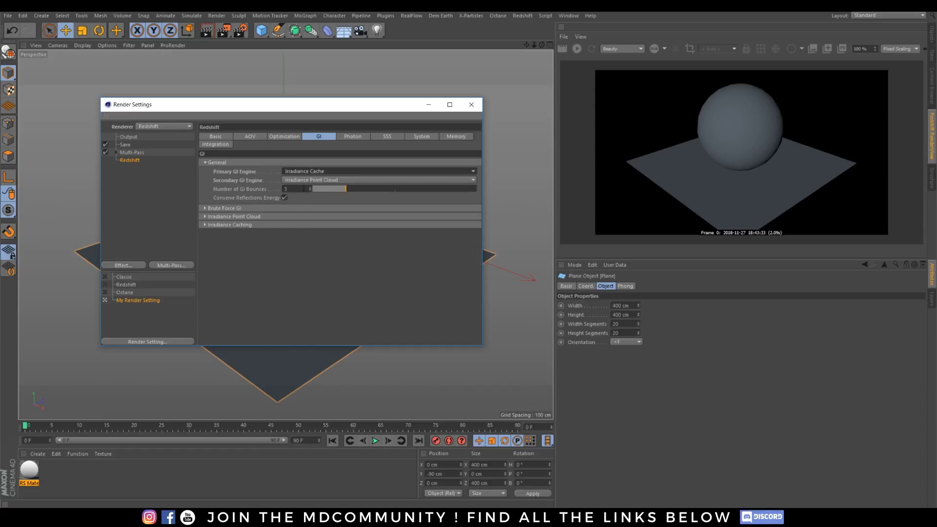
pyautogui.moveTo(293, 189); pyautogui.dragTo(213, 201)
pyautogui.press('Return')
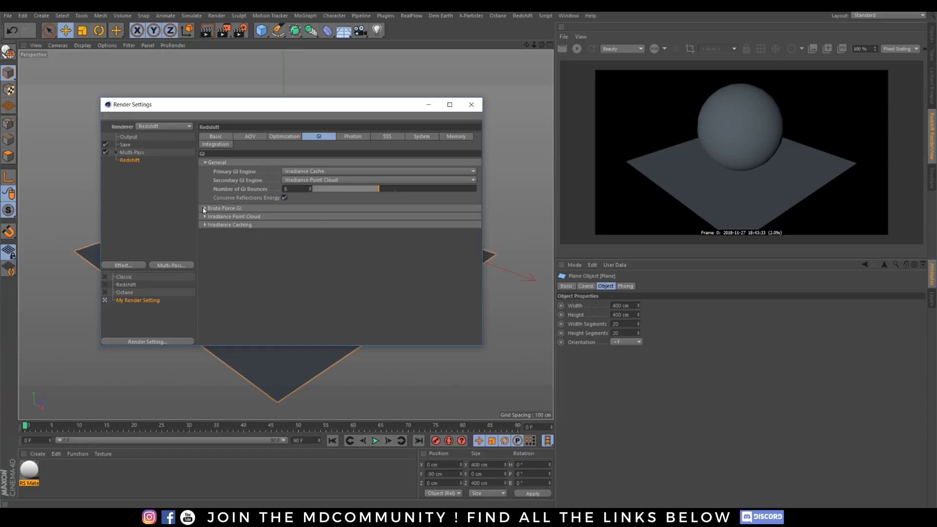
# Set the primary GI engine to Brute Force with 3 GI bounces and 256 brute force rays.
pyautogui.click(205, 209)
pyautogui.click(205, 229)
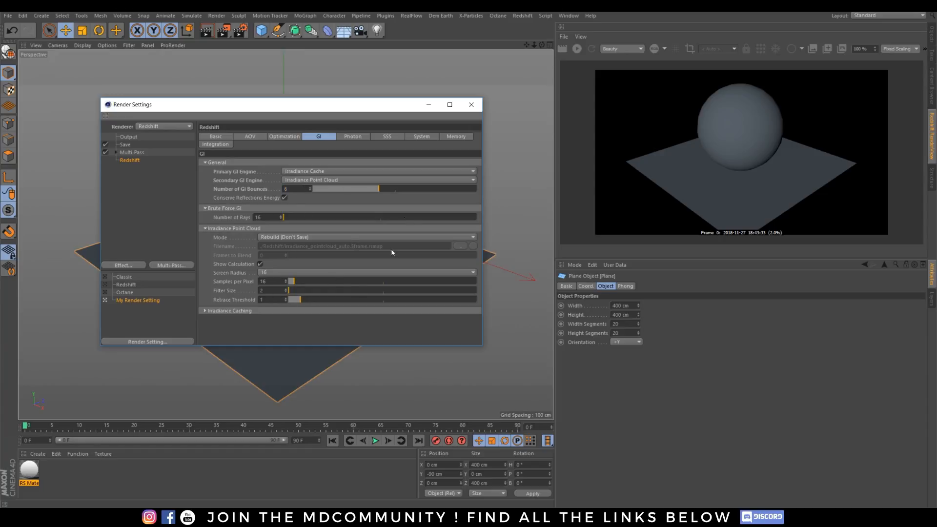
pyautogui.click(314, 172)
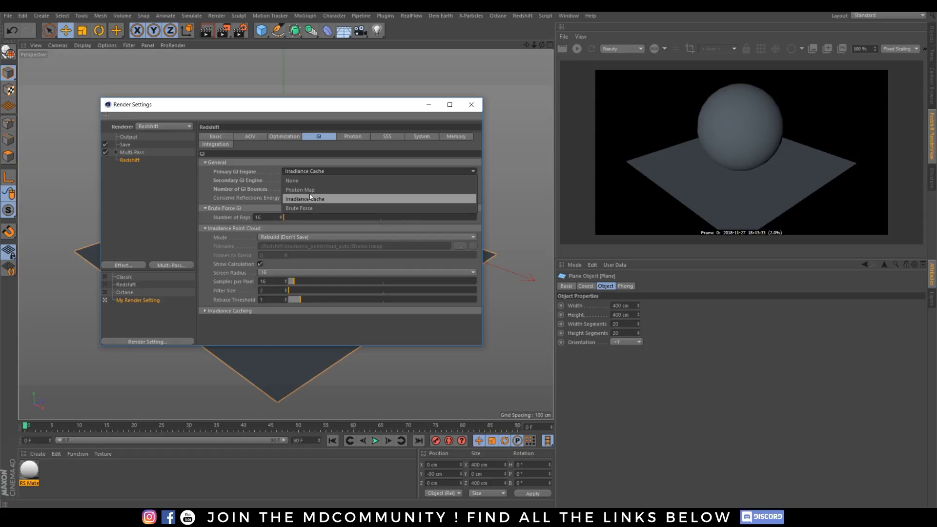
pyautogui.click(298, 215)
pyautogui.moveTo(296, 189); pyautogui.dragTo(230, 211)
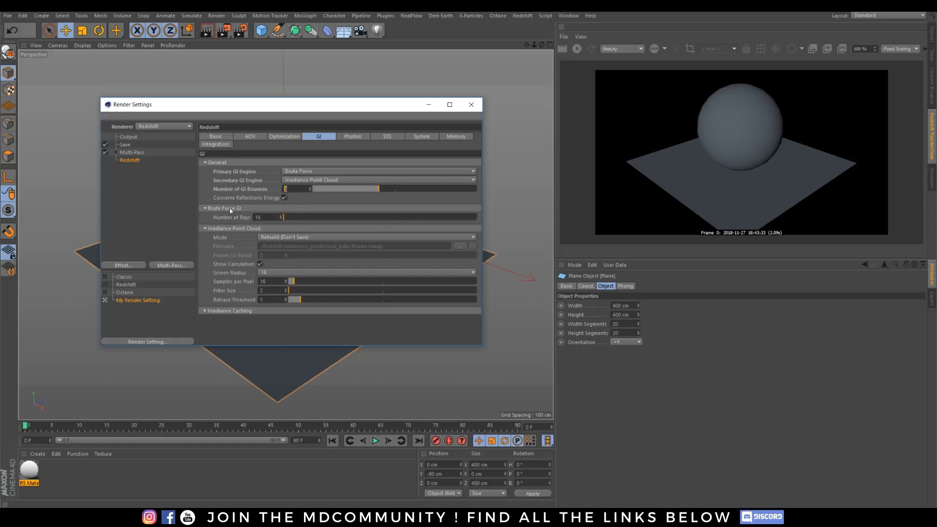
pyautogui.write('3')
pyautogui.press('Return')
pyautogui.moveTo(282, 220); pyautogui.dragTo(130, 259)
pyautogui.write('256')
pyautogui.press('Return')
# Look through the remaining Redshift render settings, including SSS, System, Memory and Integration.
pyautogui.click(366, 140)
pyautogui.click(393, 138)
pyautogui.click(421, 137)
pyautogui.click(453, 136)
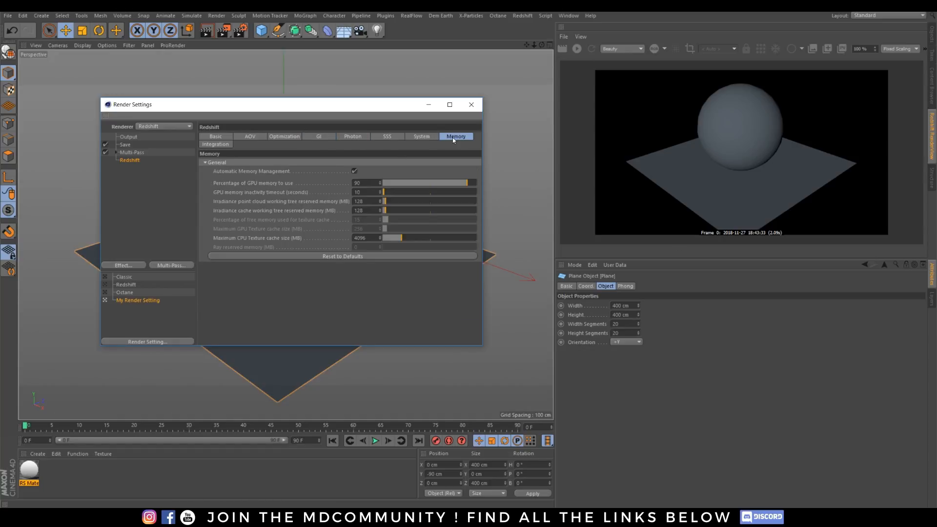
pyautogui.click(215, 144)
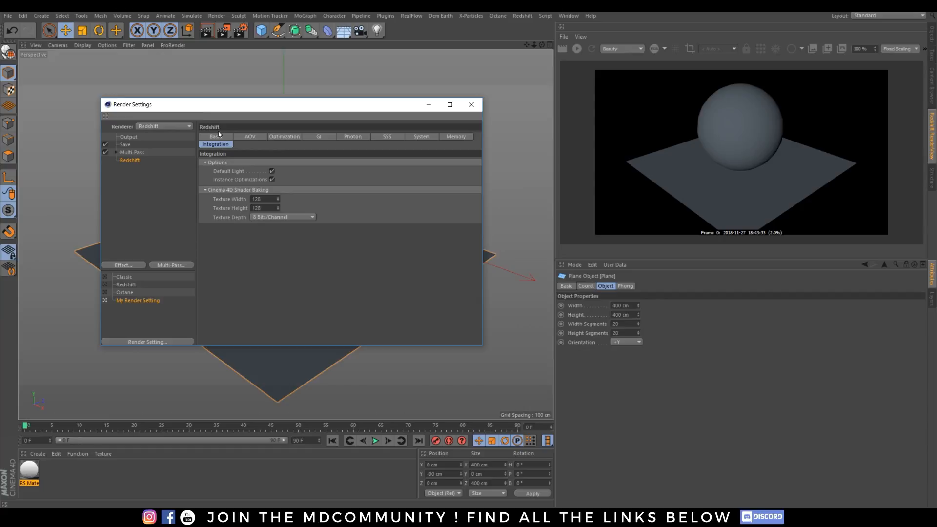
pyautogui.click(215, 136)
pyautogui.click(252, 136)
pyautogui.click(285, 136)
pyautogui.click(318, 137)
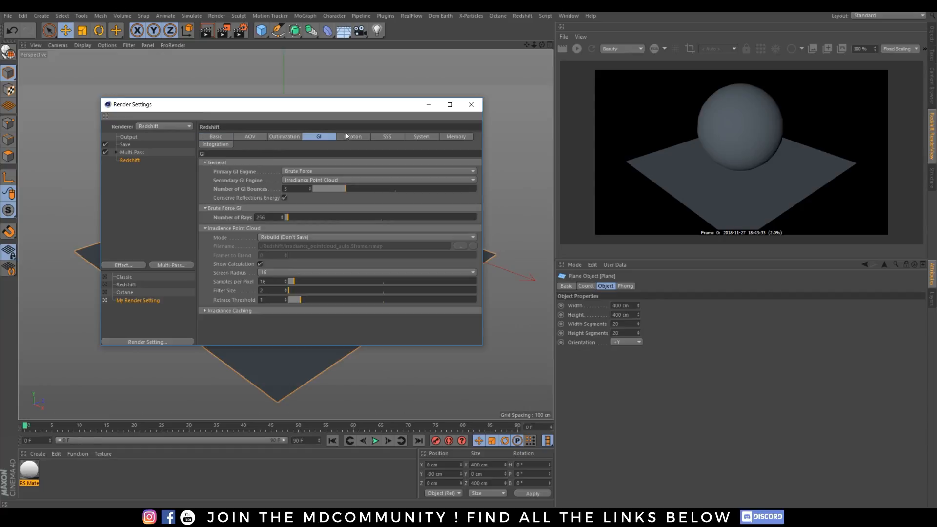
pyautogui.click(386, 136)
pyautogui.click(444, 137)
pyautogui.click(420, 138)
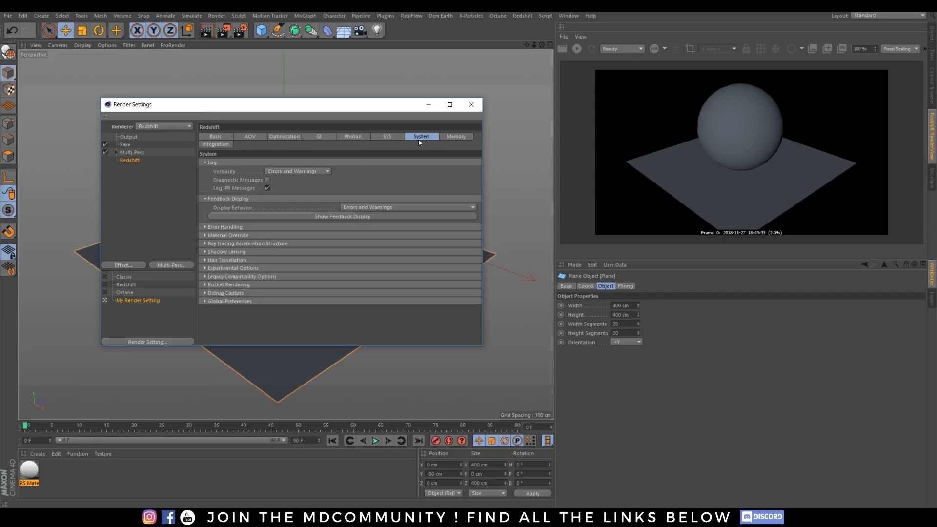
# Locate the New.c4d startup scene in the Cinema 4D preferences folder, and close the folder and the preferences.
pyautogui.click(23, 15)
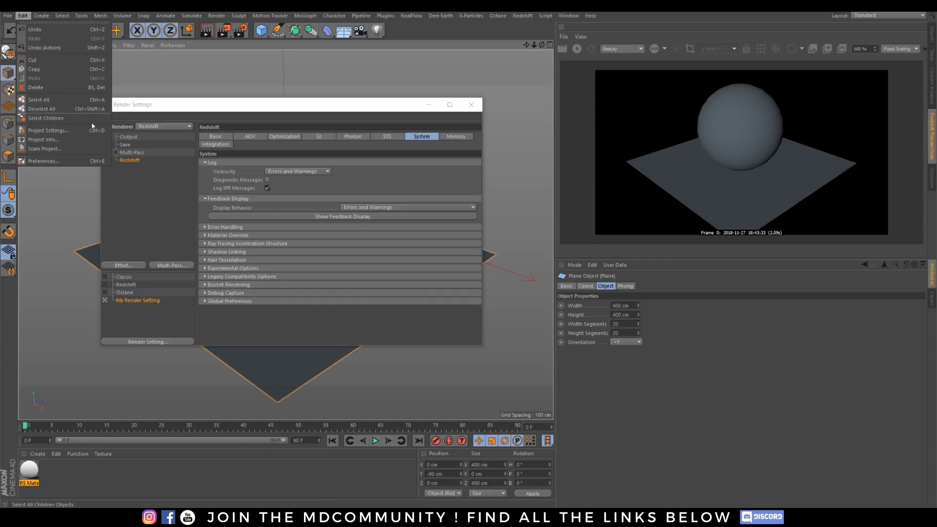
pyautogui.click(49, 161)
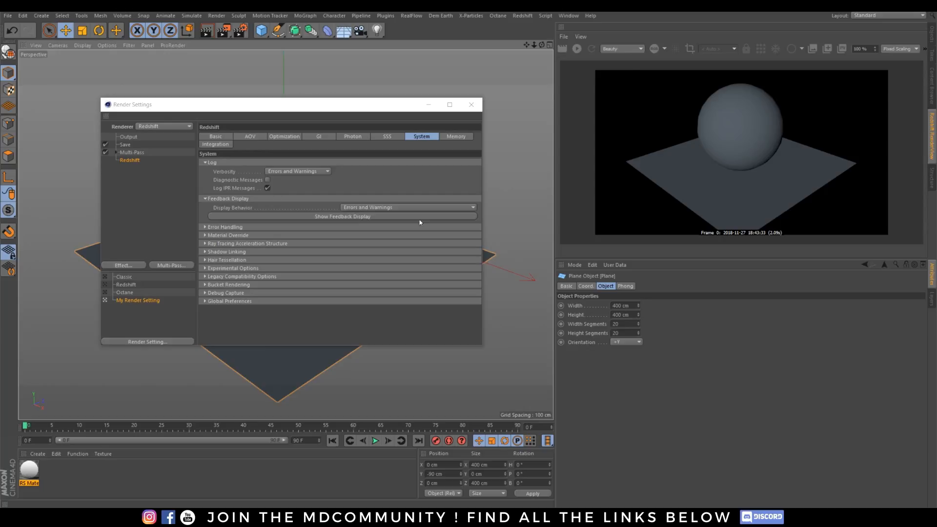
pyautogui.hotkey('ctrl', 'e')
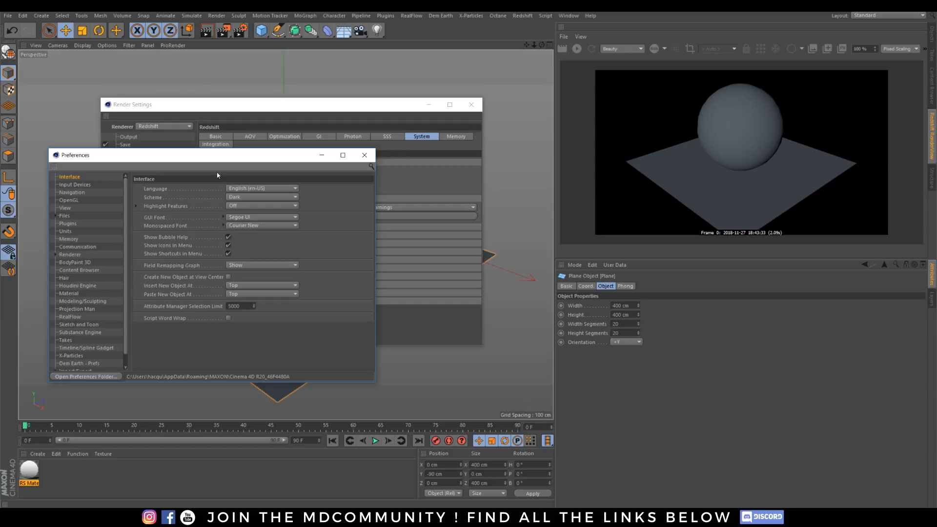
pyautogui.moveTo(223, 157); pyautogui.dragTo(287, 129)
pyautogui.click(153, 347)
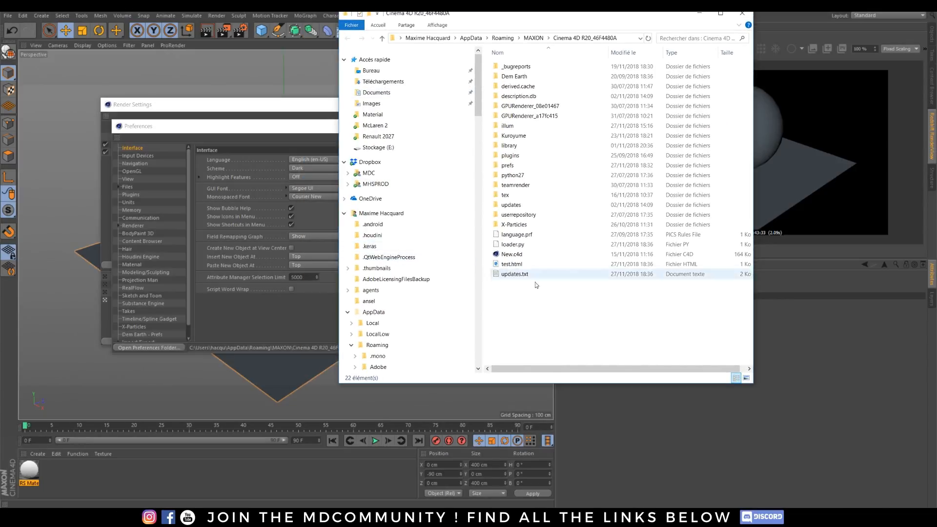
pyautogui.click(510, 256)
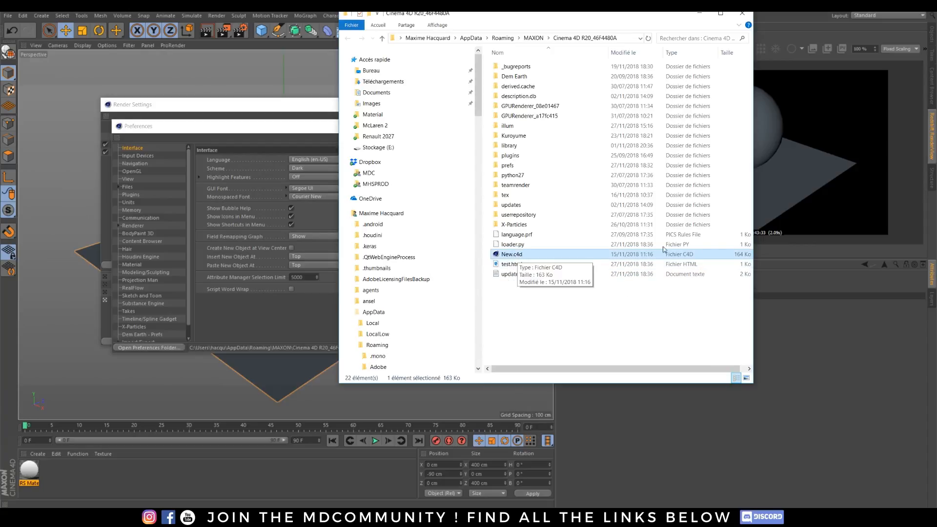
pyautogui.click(742, 13)
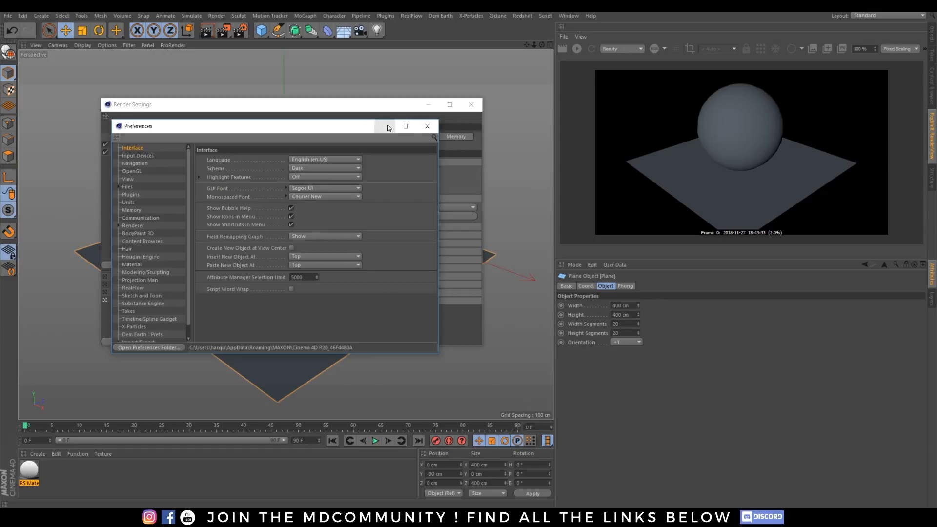
pyautogui.click(427, 126)
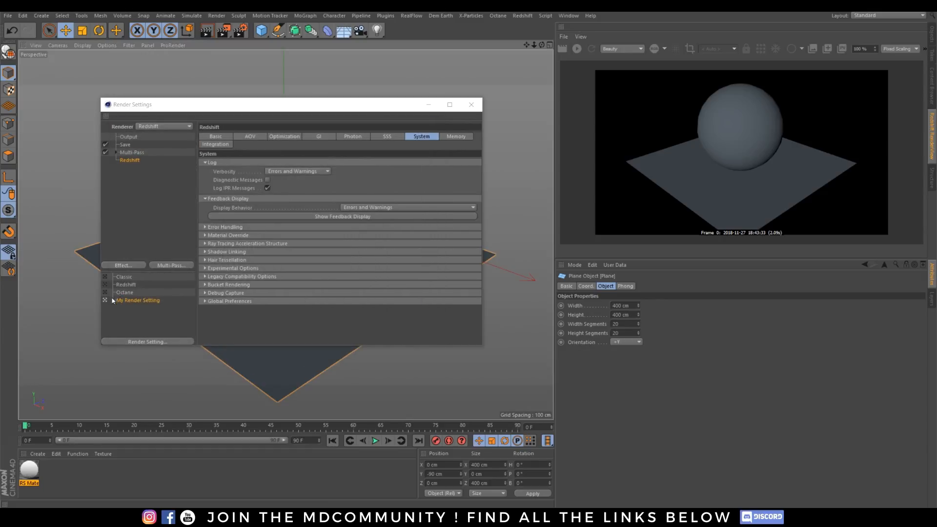
# Review the sampling, GI, Optimization, Photon, SSS, System, Memory and Integration settings of My Render Setting.
pyautogui.click(216, 137)
pyautogui.click(250, 136)
pyautogui.click(220, 138)
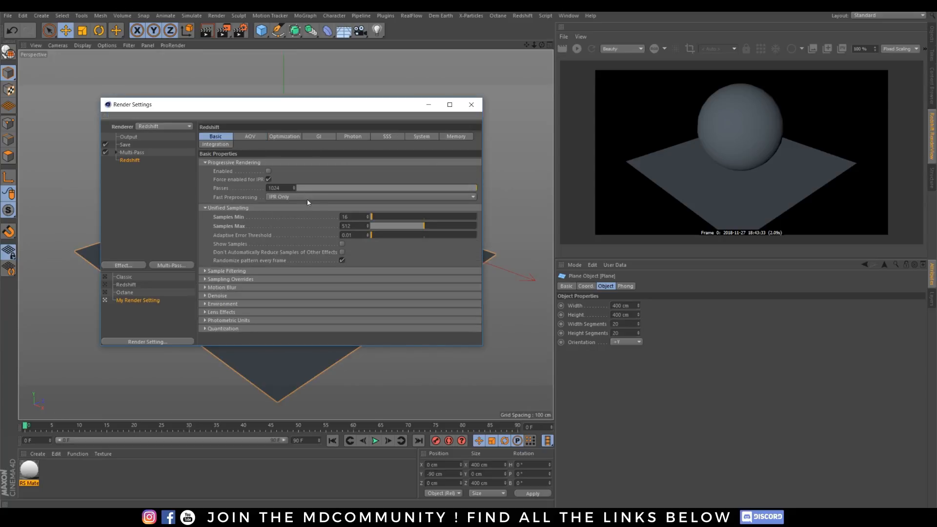
pyautogui.doubleClick(350, 226)
pyautogui.click(312, 137)
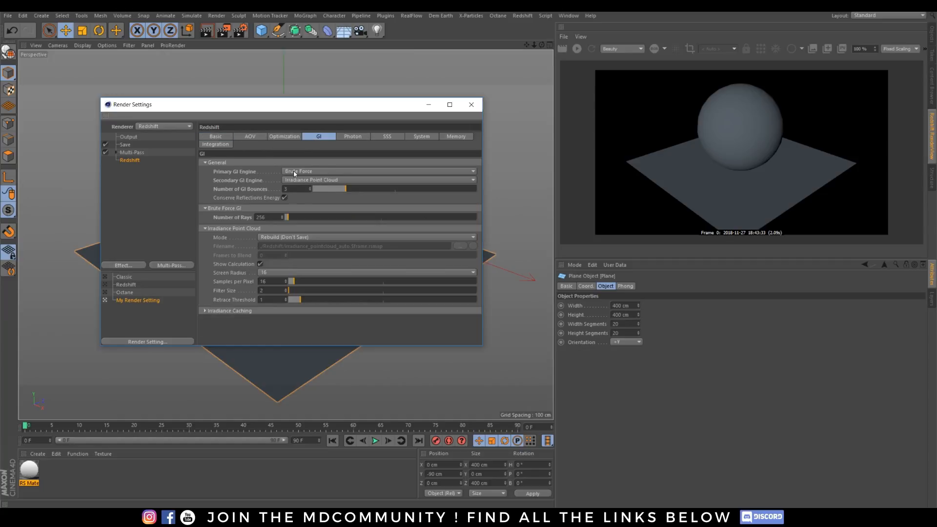
pyautogui.click(276, 137)
pyautogui.click(339, 137)
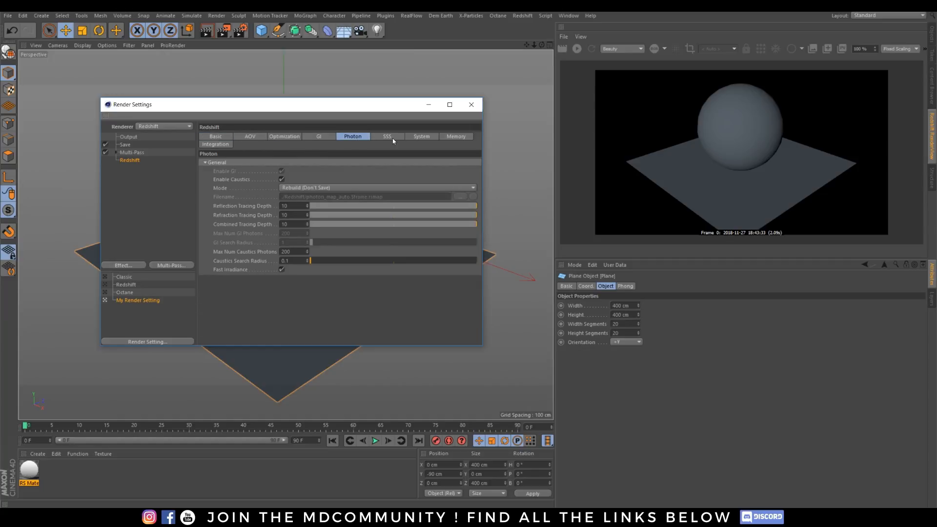
pyautogui.click(393, 138)
pyautogui.click(422, 137)
pyautogui.click(456, 136)
pyautogui.click(215, 145)
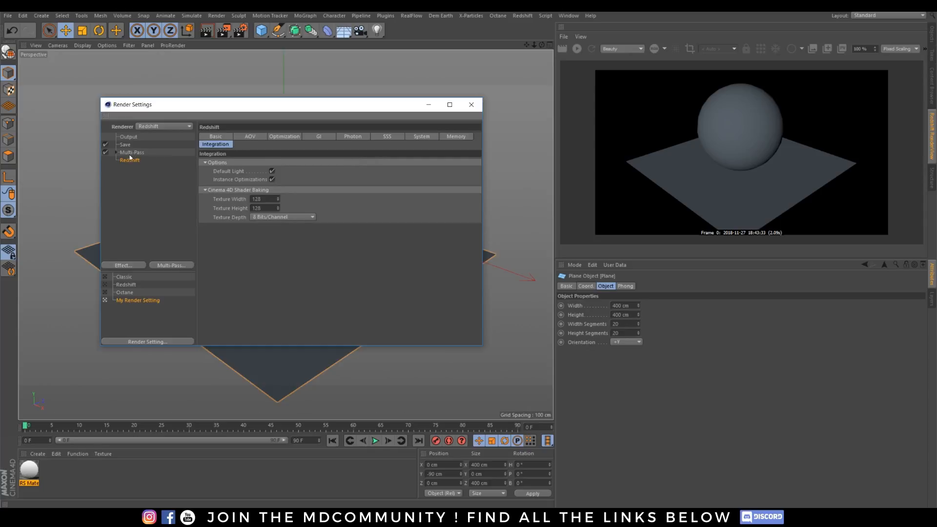
# Check the configured passes in the Redshift AOV Manager and close it.
pyautogui.click(250, 137)
pyautogui.click(389, 266)
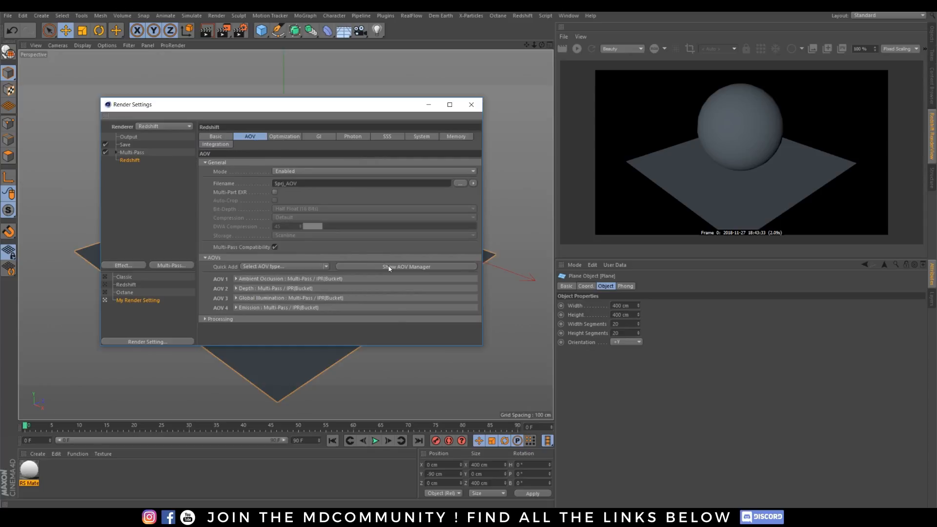
pyautogui.click(827, 260)
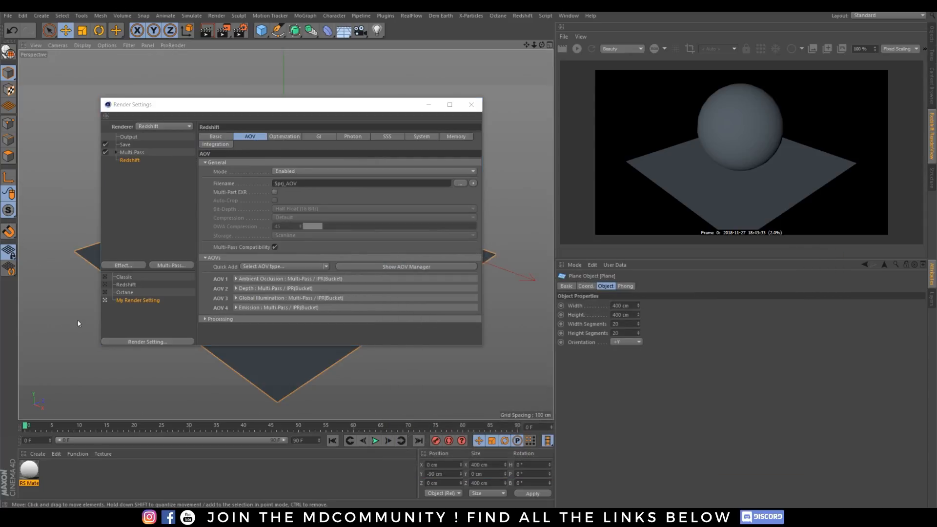
# Activate the saved Redshift render setting, check its AOV and GI options, and start a live render in the RenderView.
pyautogui.click(140, 286)
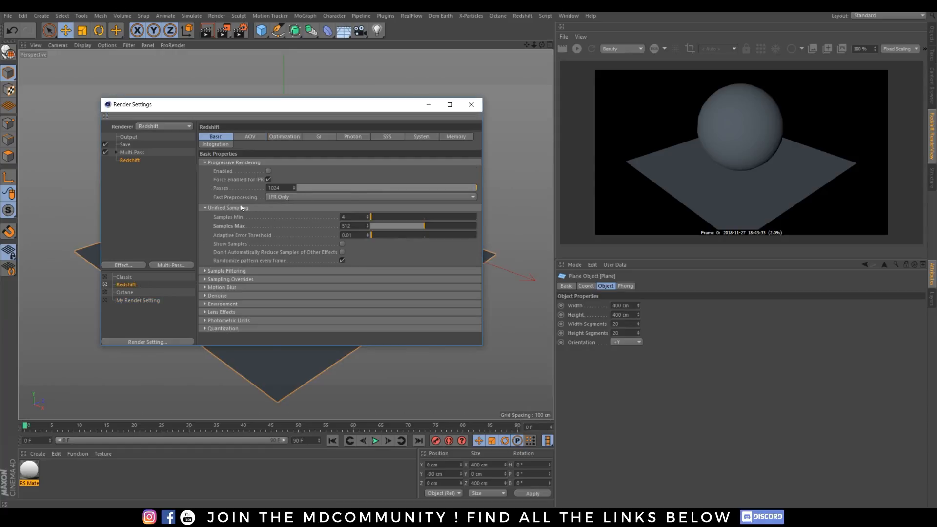
pyautogui.click(249, 137)
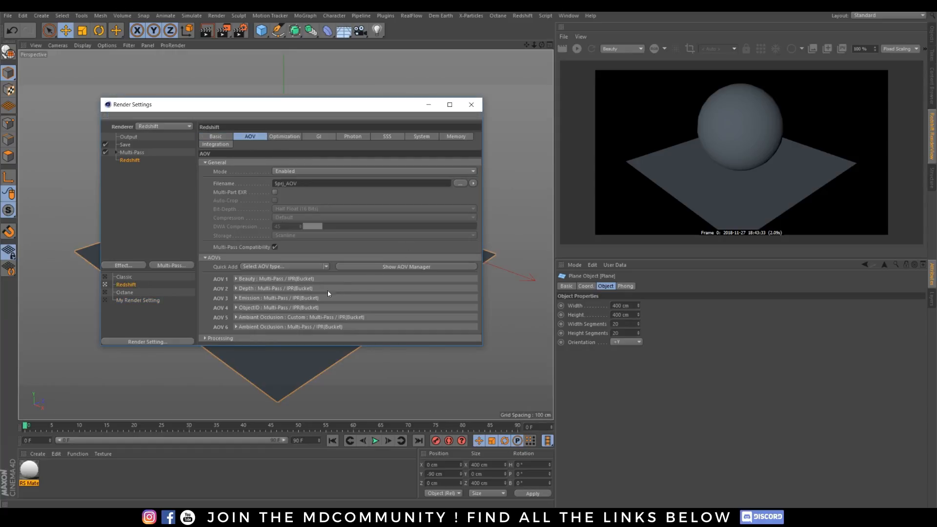
pyautogui.click(318, 137)
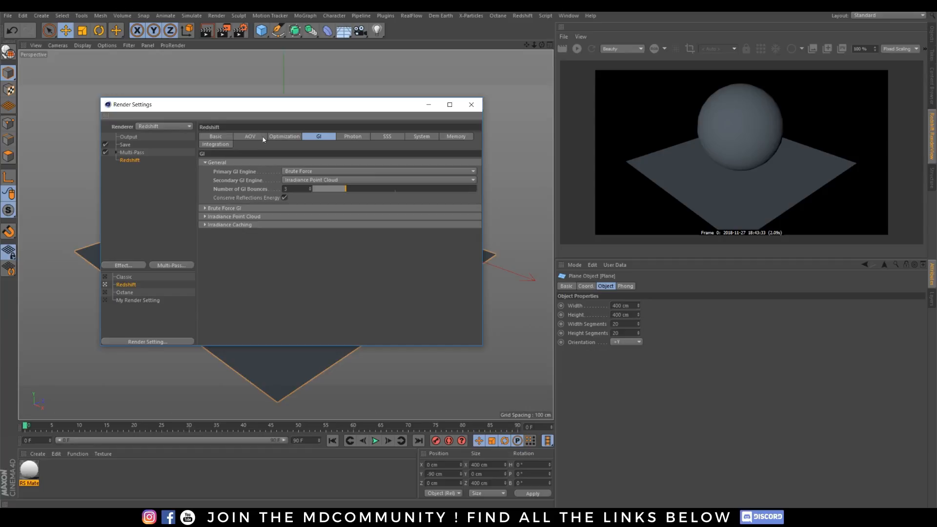
pyautogui.click(259, 137)
pyautogui.click(471, 104)
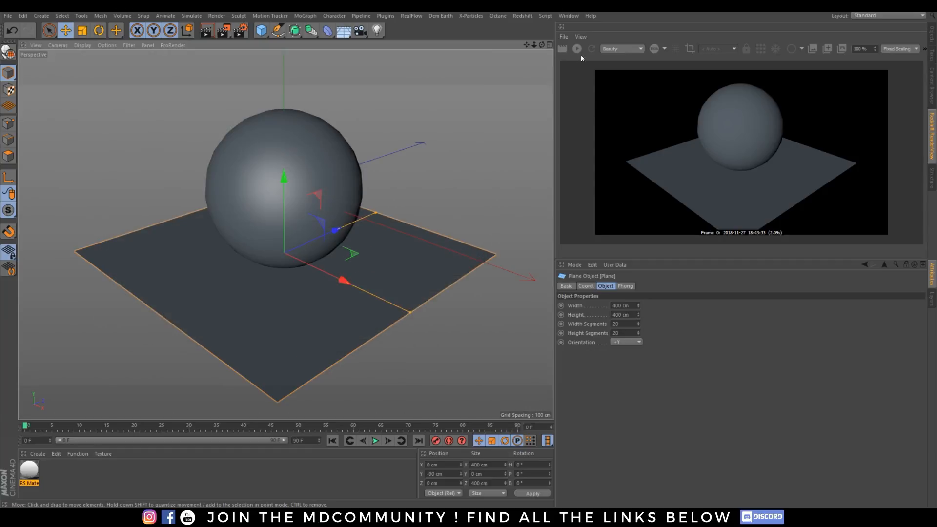
pyautogui.click(577, 49)
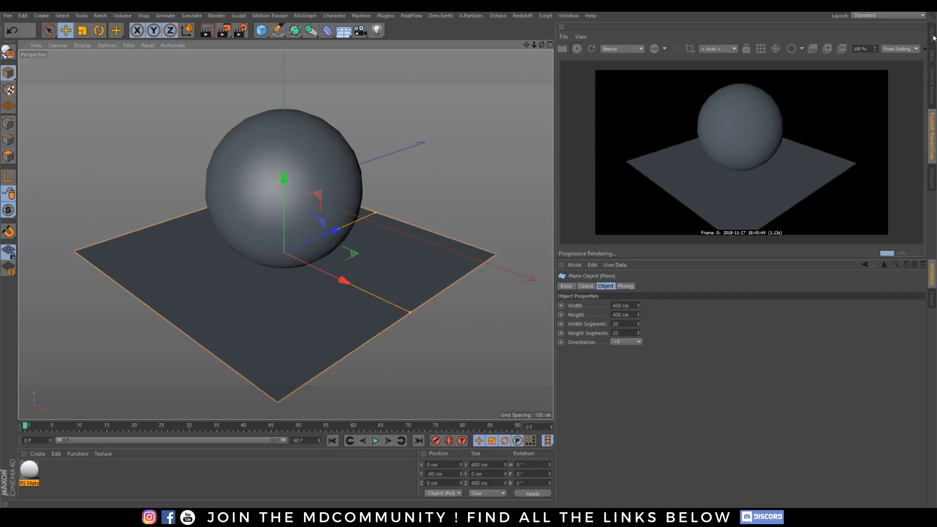
# Add a Redshift Dome Light to the scene.
pyautogui.click(934, 38)
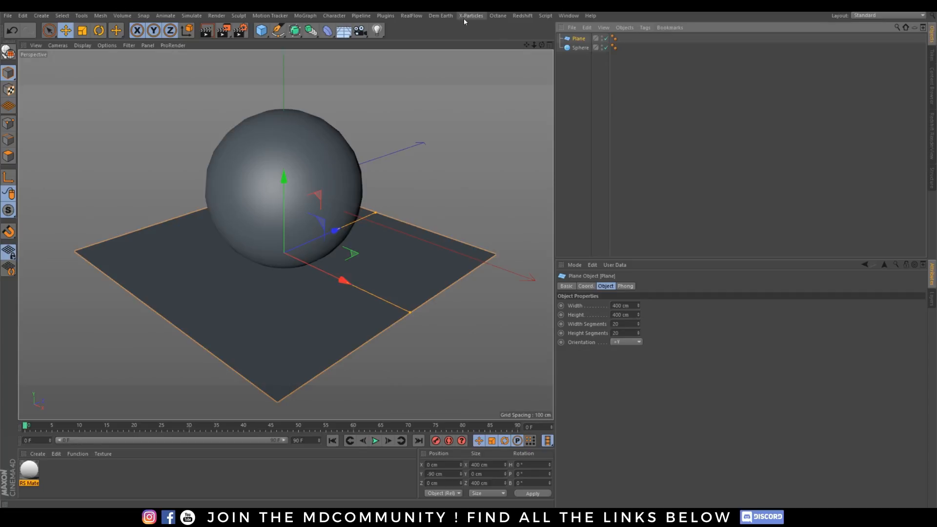
pyautogui.click(523, 16)
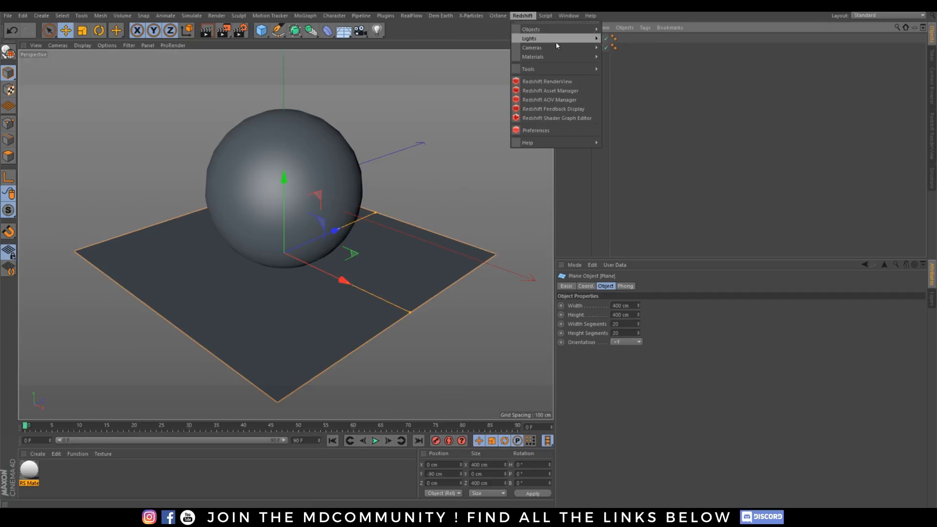
pyautogui.moveTo(585, 38)
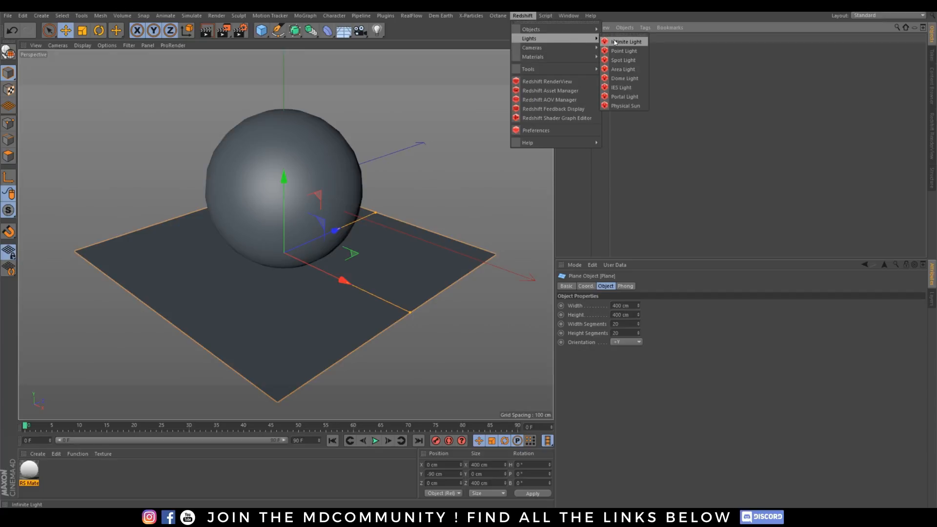
pyautogui.click(623, 79)
# Add an HDRI Link tag to the dome light, show the tag's settings and bring the Redshift RenderView forward.
pyautogui.rightClick(589, 42)
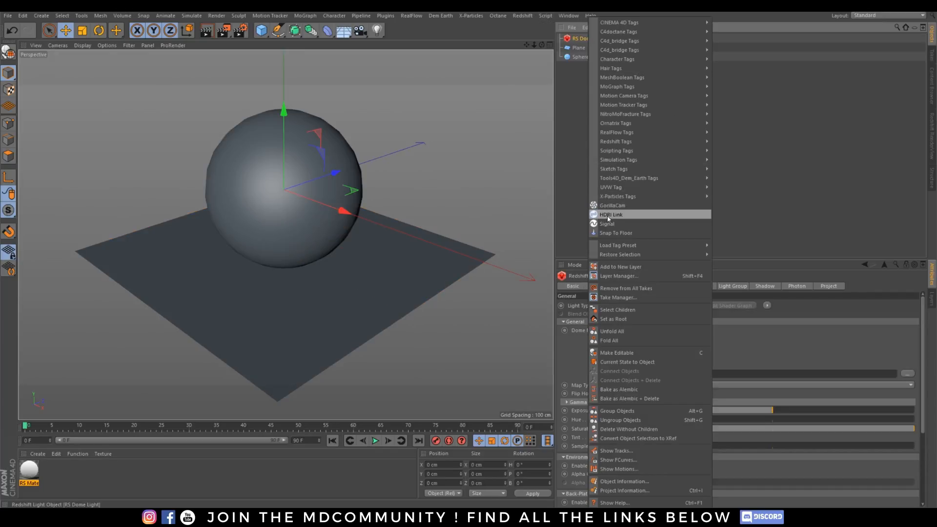
pyautogui.click(635, 216)
pyautogui.click(593, 38)
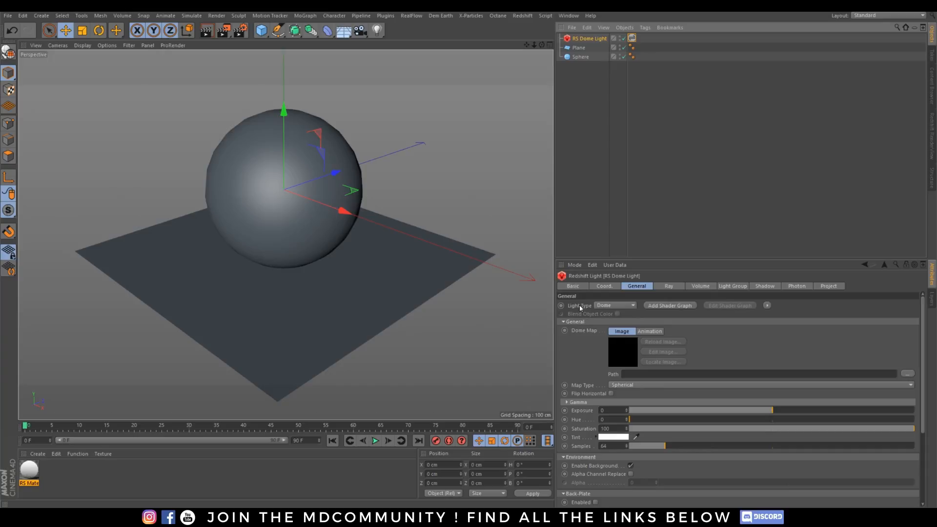
pyautogui.moveTo(632, 38); pyautogui.dragTo(632, 39)
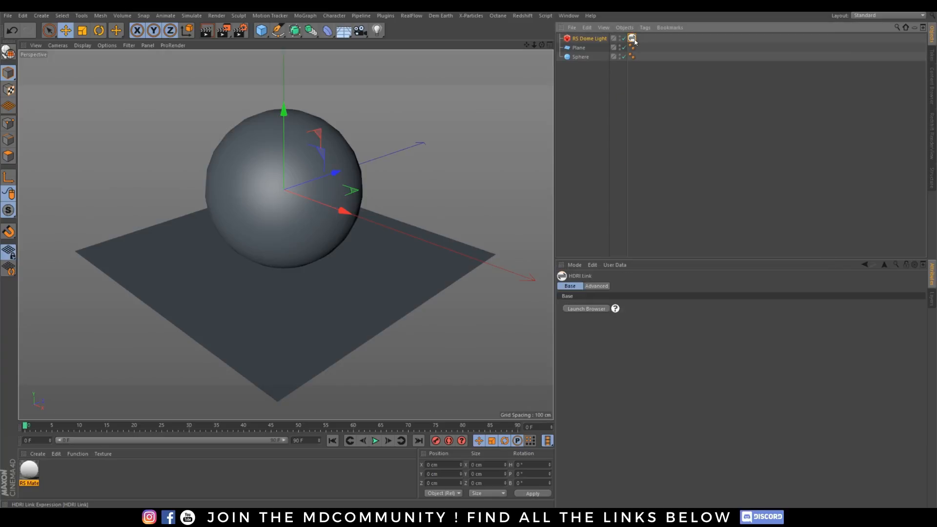
pyautogui.click(930, 135)
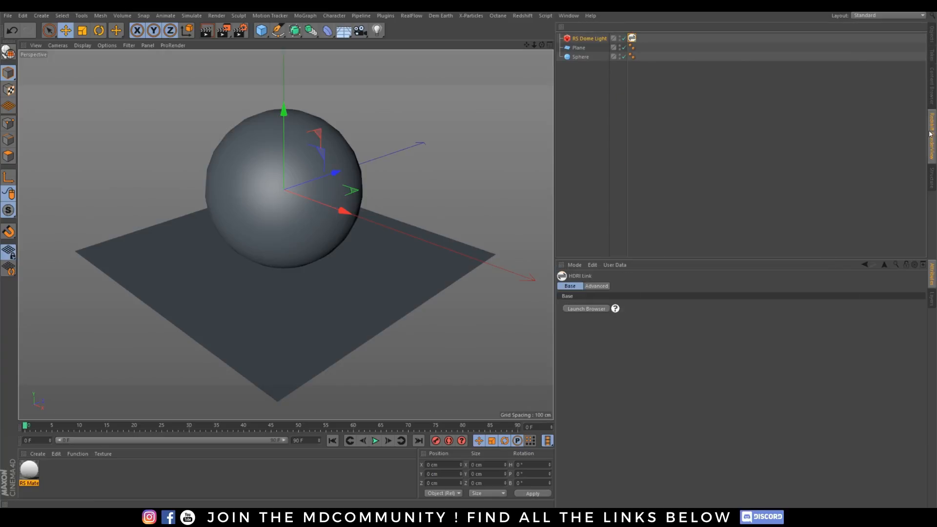
# Open the HDRI Browser for the dome light, choose the Pro Studios Metal pack and load GSG PRO STUDIOS METAL 002.
pyautogui.click(586, 309)
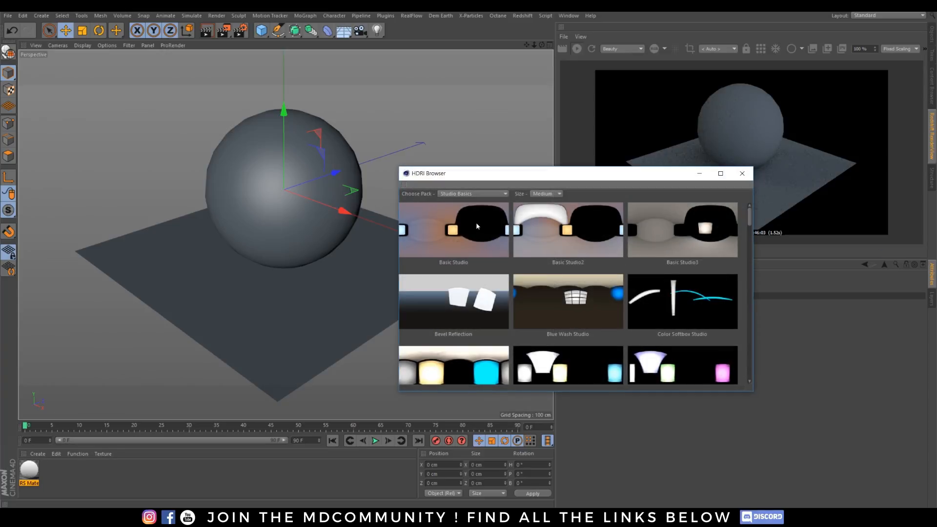
pyautogui.click(473, 194)
pyautogui.click(464, 287)
pyautogui.click(458, 243)
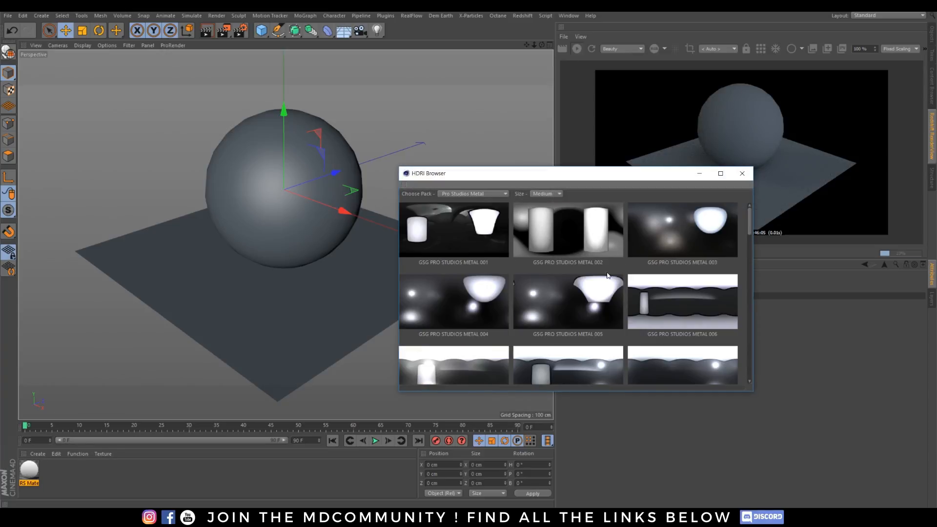
pyautogui.moveTo(598, 177); pyautogui.dragTo(423, 175)
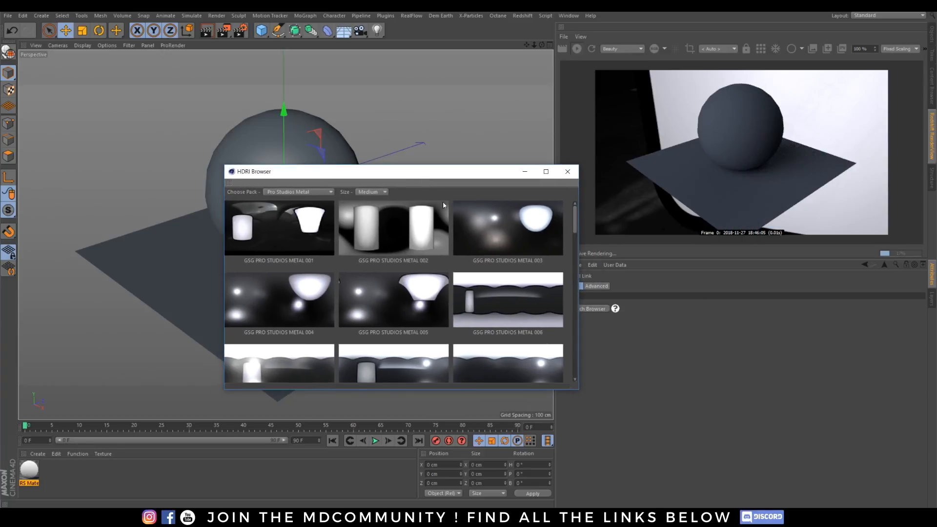
pyautogui.click(398, 228)
# Switch to the European Holiday pack and load the Church Entrance HDRI onto the dome light.
pyautogui.click(313, 192)
pyautogui.click(302, 233)
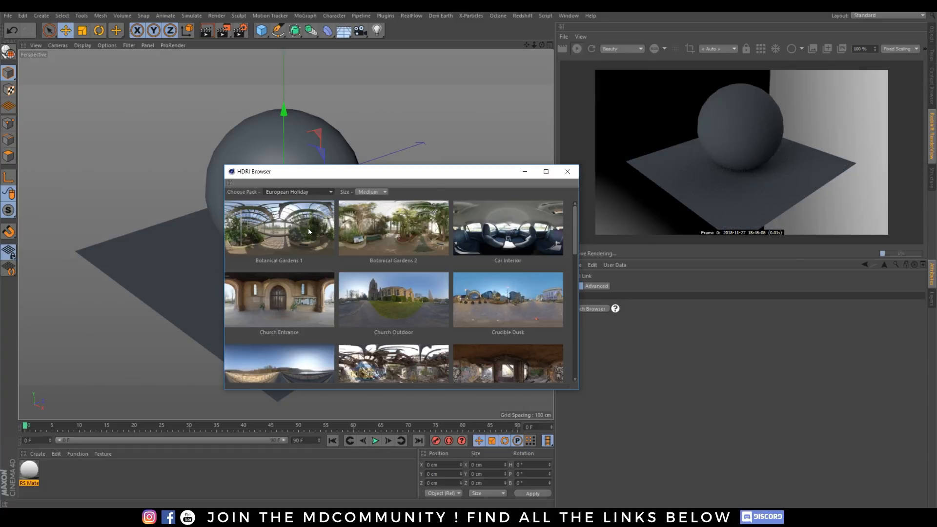
pyautogui.click(278, 313)
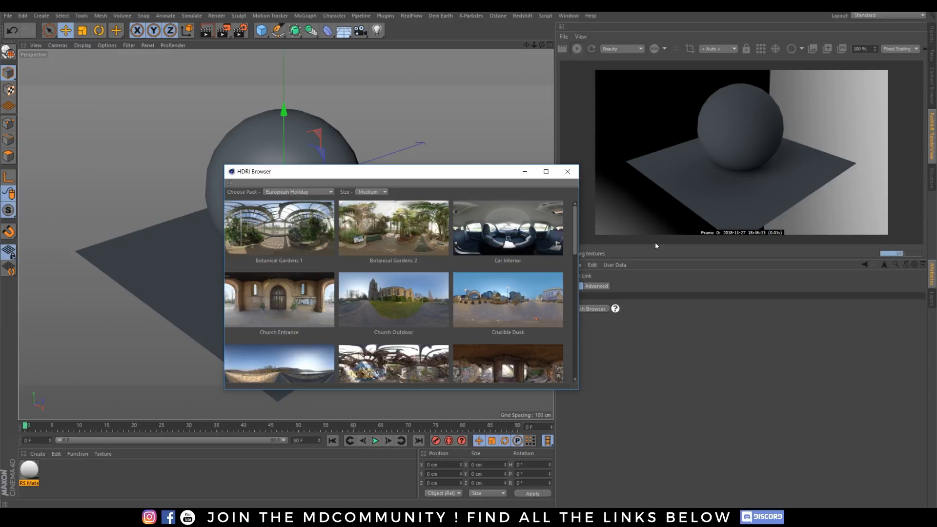
pyautogui.moveTo(535, 172); pyautogui.dragTo(477, 166)
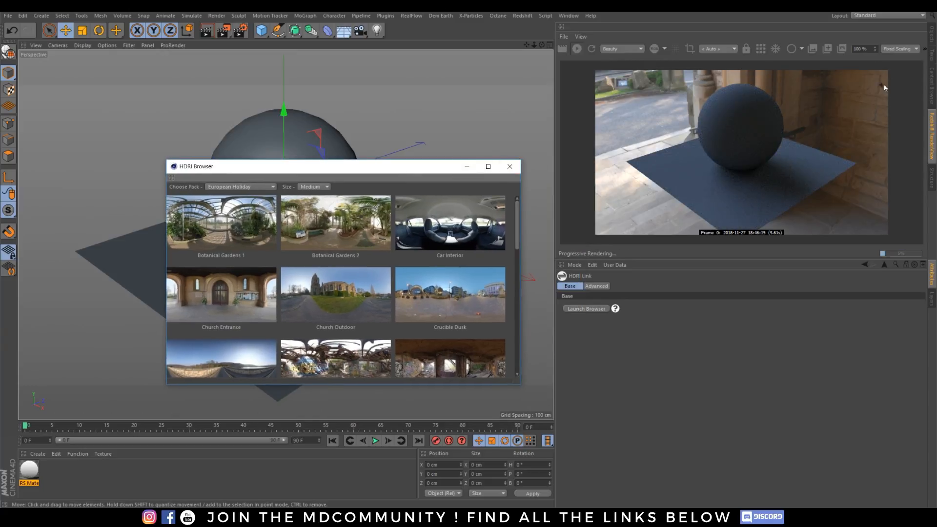
# Disable the dome light's Enable Background option and bring the Redshift RenderView back to the front.
pyautogui.click(932, 35)
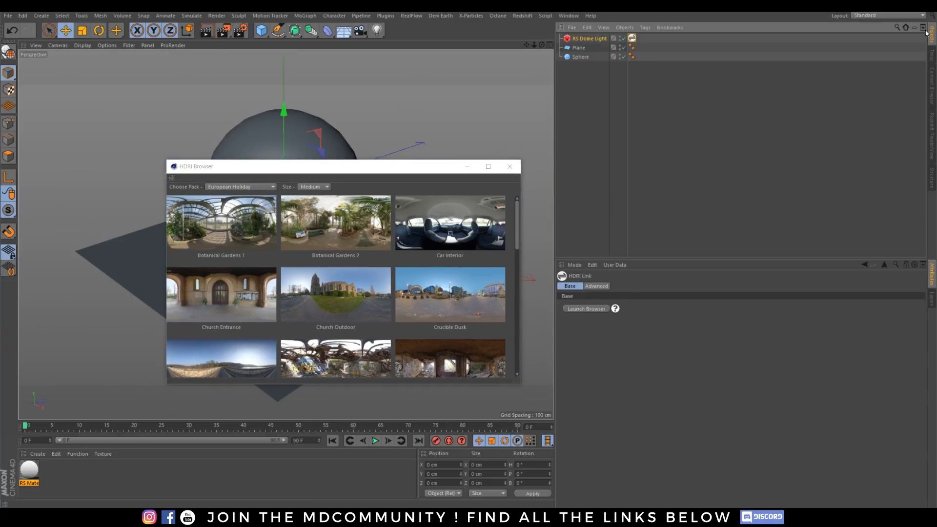
pyautogui.click(589, 38)
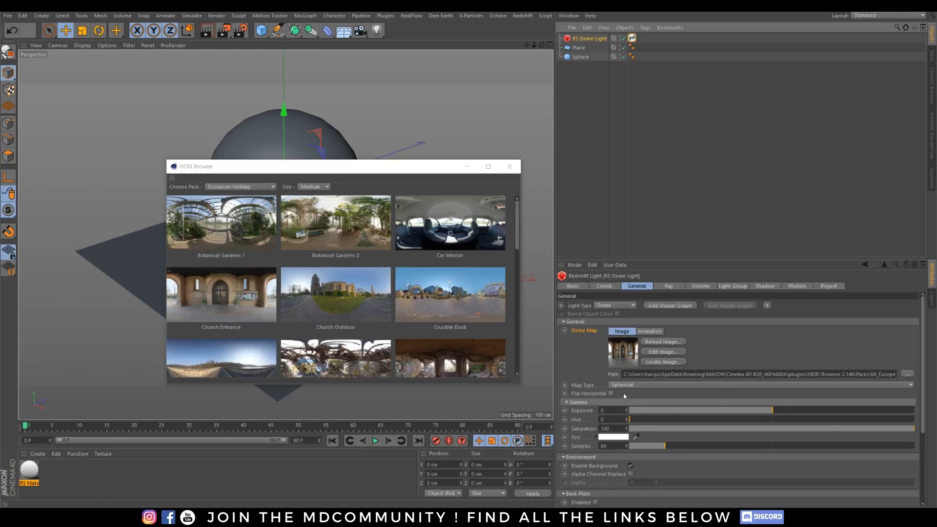
pyautogui.click(631, 466)
pyautogui.click(932, 131)
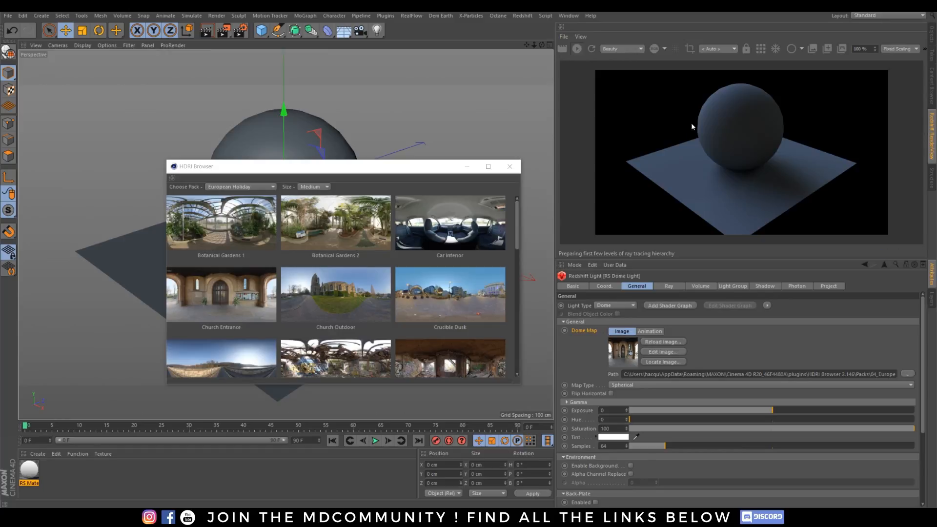
# Set the sphere's segments to 96 by multiplying the existing value by 4.
pyautogui.click(315, 144)
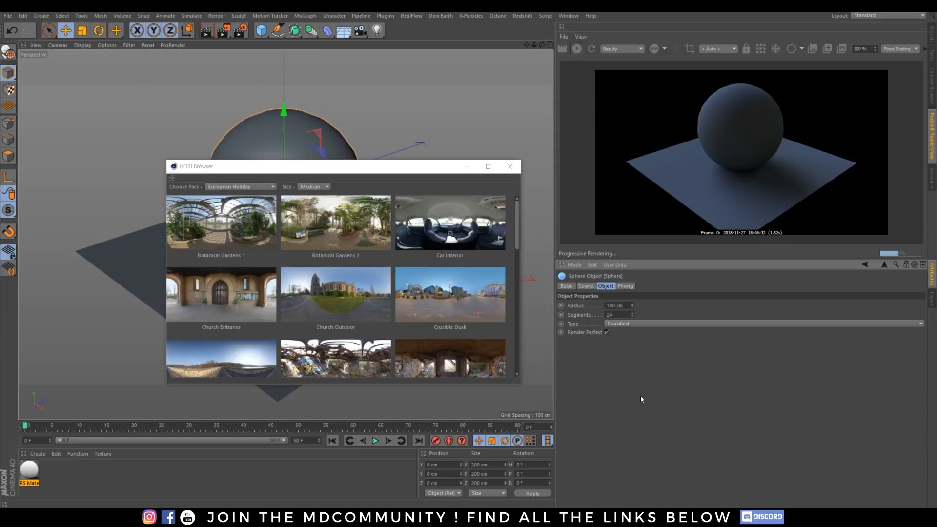
pyautogui.click(619, 324)
pyautogui.click(619, 316)
pyautogui.write('*4')
pyautogui.press('Return')
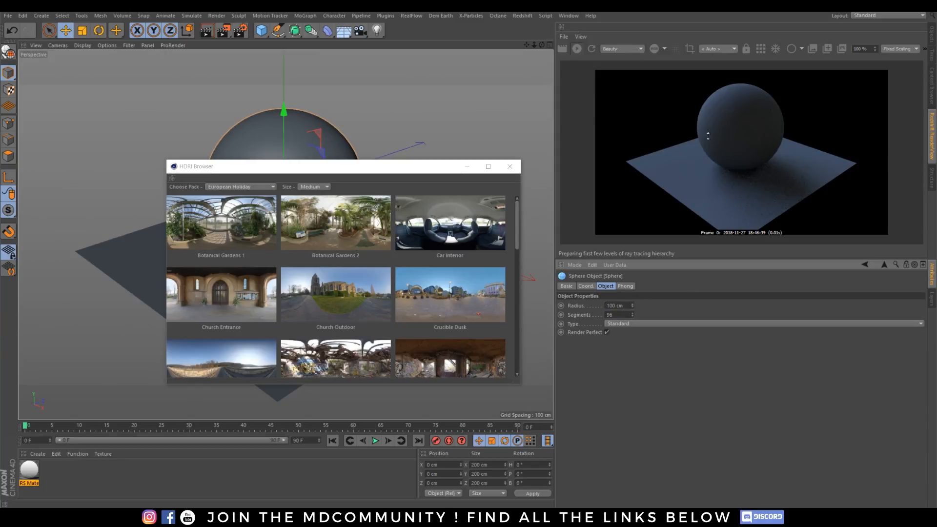
# Set the plane's width and height to 4000 cm each.
pyautogui.click(90, 266)
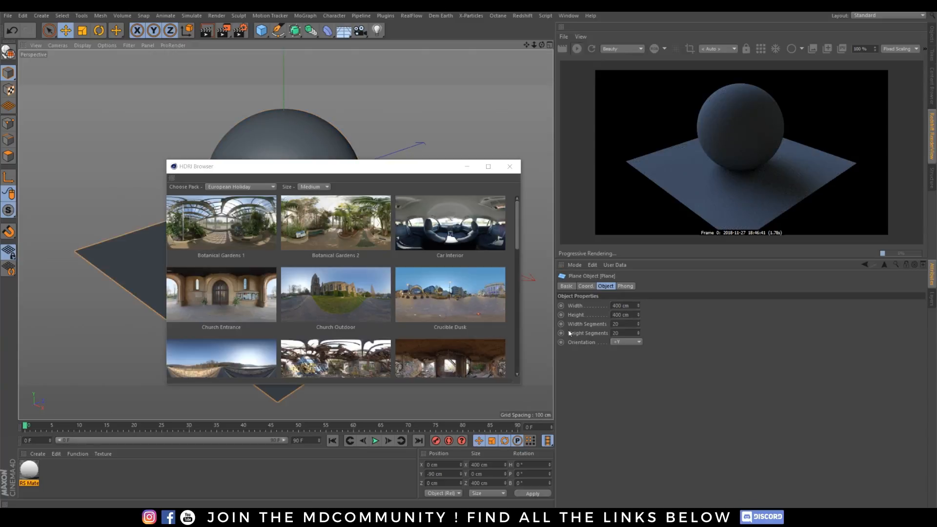
pyautogui.click(620, 305)
pyautogui.write('0')
pyautogui.click(620, 315)
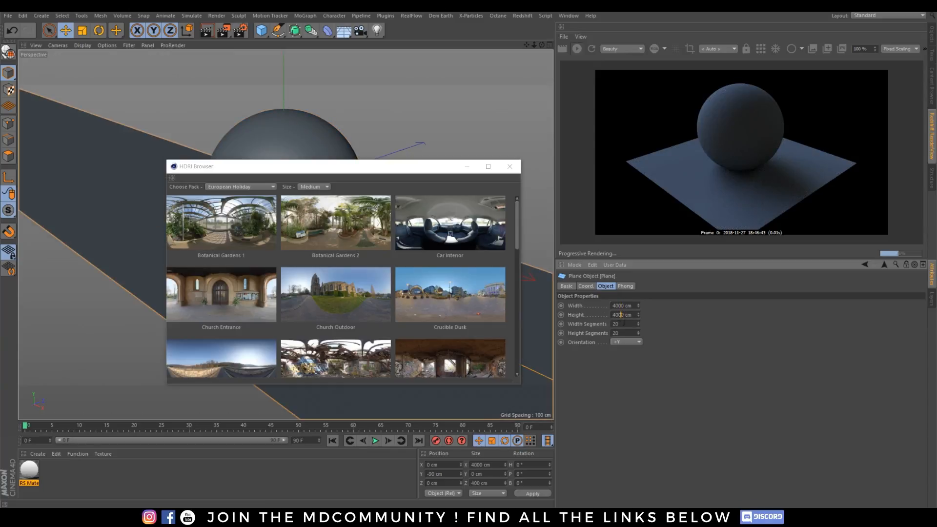
pyautogui.write('0')
pyautogui.click(663, 389)
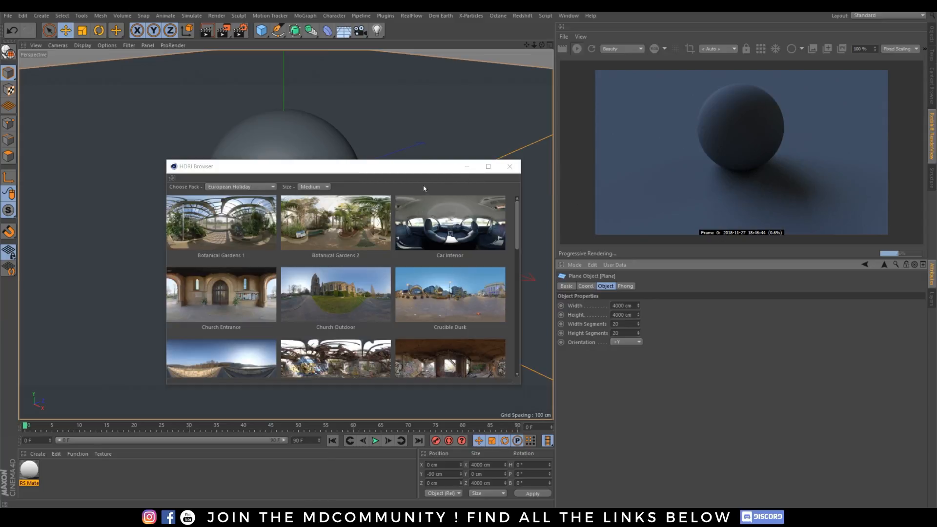
# Minimise the HDRI Browser and restart the live render with the sphere framed more closely.
pyautogui.click(469, 170)
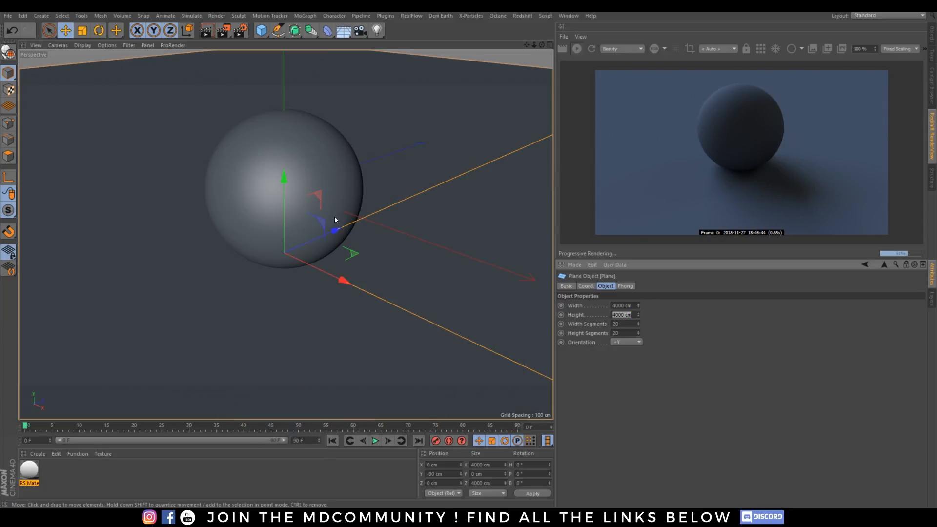
pyautogui.keyDown('alt'); pyautogui.moveTo(300, 193); pyautogui.dragTo(306, 223, button='middle'); pyautogui.keyUp('alt')
pyautogui.scroll(2, 296, 246)
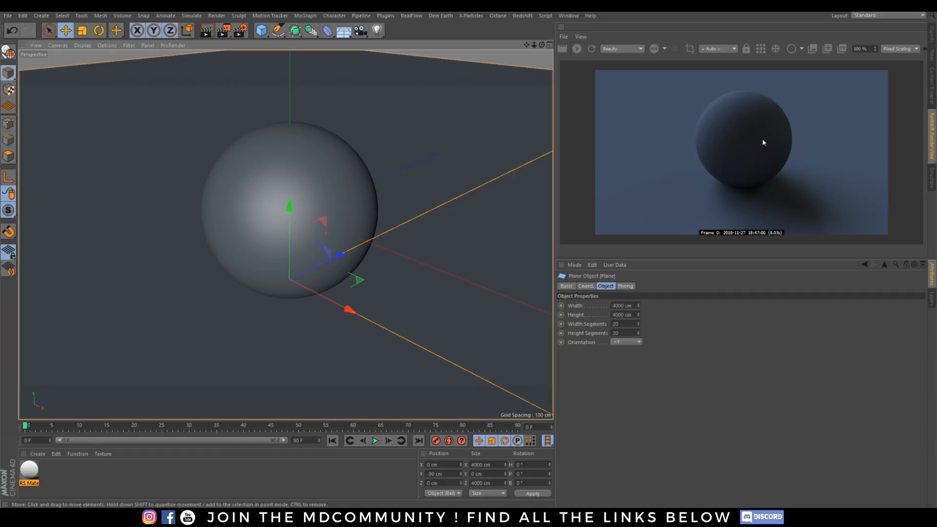
pyautogui.click(578, 49)
# Try moving the sphere to about -94 cm on Z to test the live render, and undo the move.
pyautogui.click(344, 210)
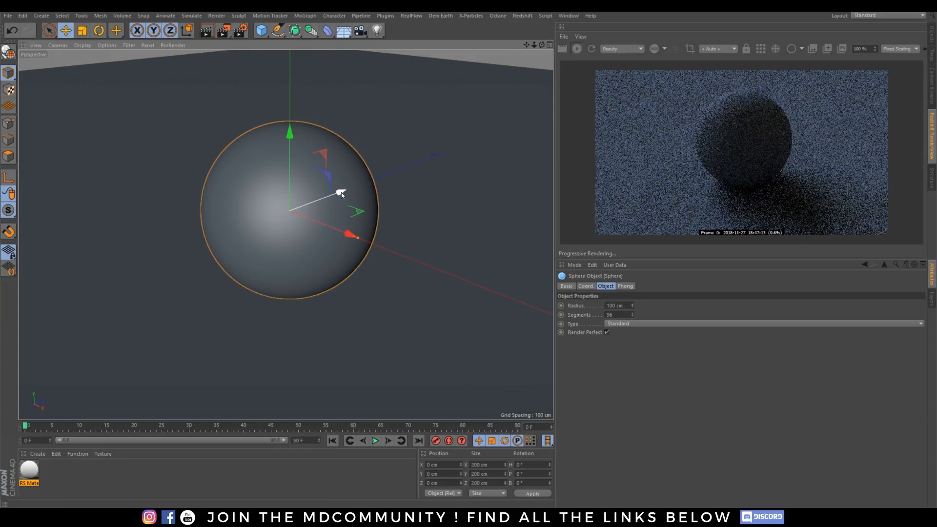
pyautogui.moveTo(340, 192); pyautogui.dragTo(317, 290)
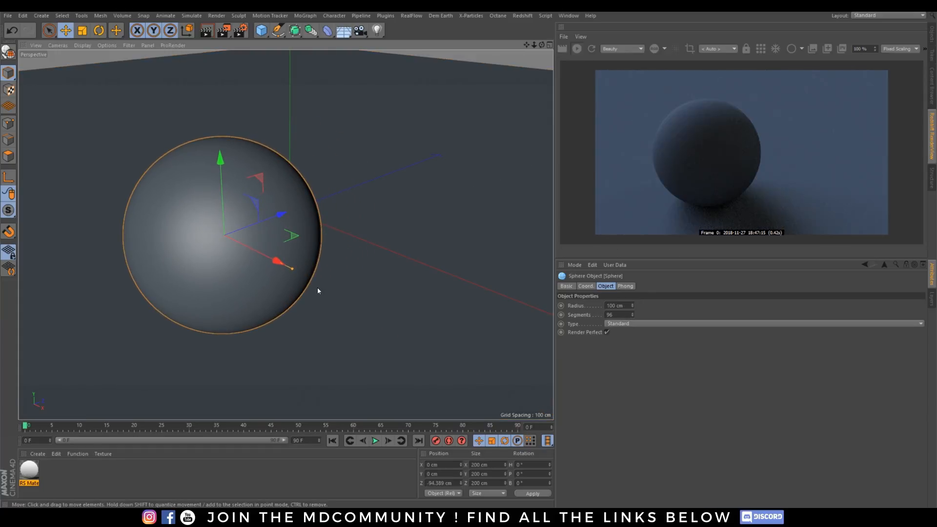
pyautogui.hotkey('ctrl', 'z')
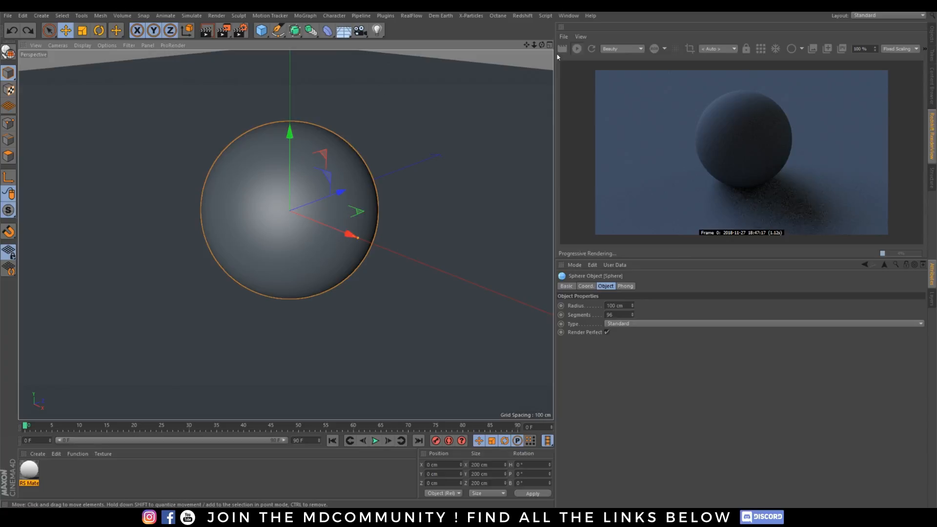
# Display the Ambient Occlusion pass in the Redshift RenderView.
pyautogui.click(590, 51)
pyautogui.click(625, 51)
pyautogui.click(621, 68)
pyautogui.click(621, 49)
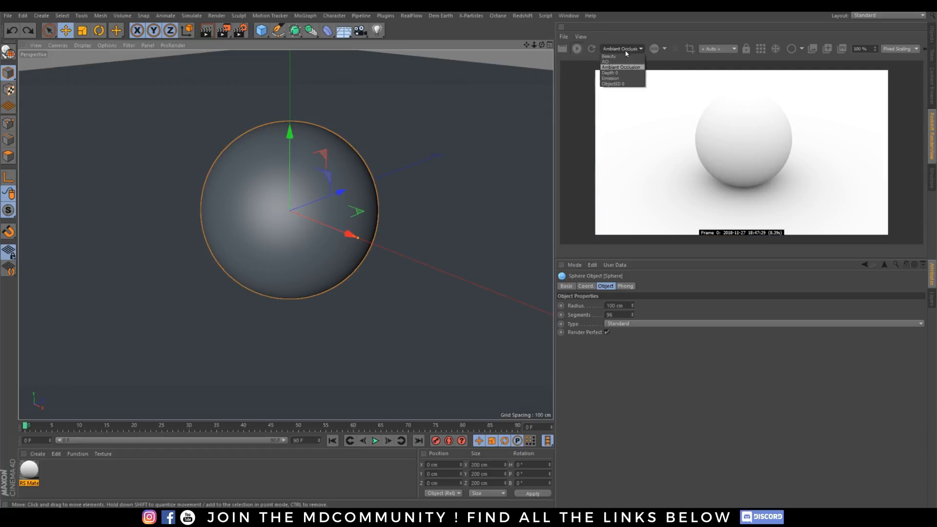
pyautogui.click(621, 62)
pyautogui.click(623, 74)
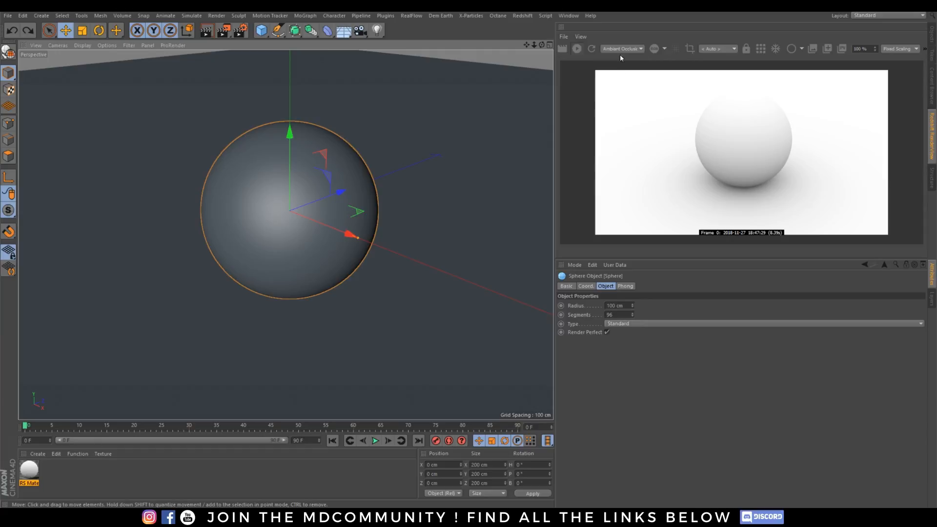
# View the Depth 0 and ObjectID 0 passes in the RenderView and return to Beauty.
pyautogui.click(621, 50)
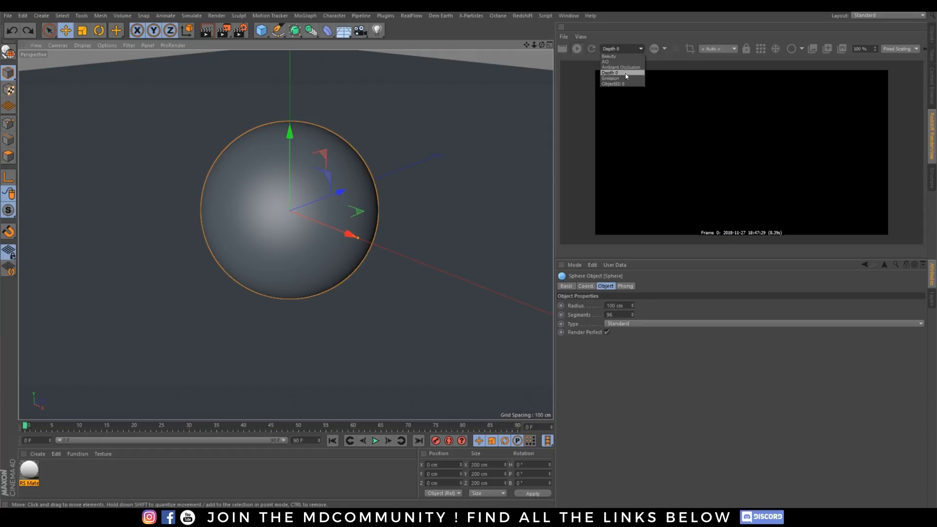
pyautogui.click(621, 74)
pyautogui.click(628, 50)
pyautogui.click(616, 84)
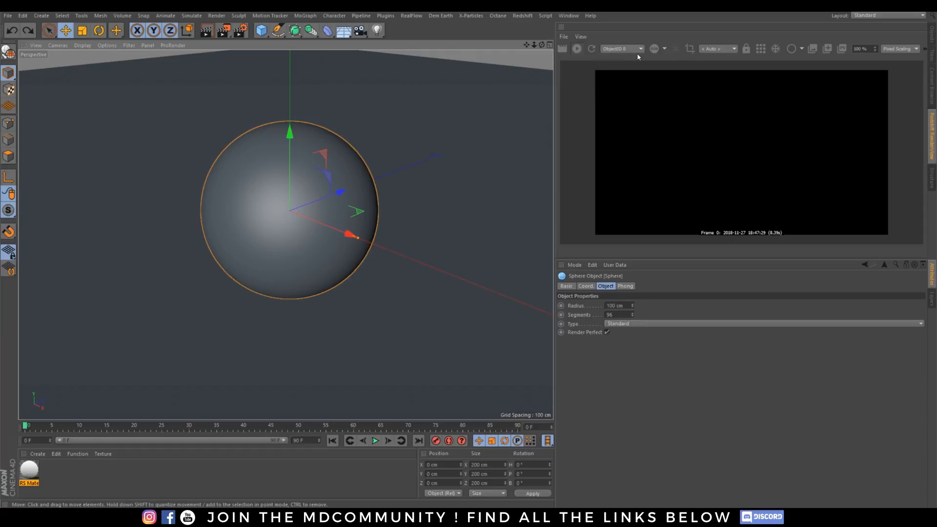
pyautogui.click(625, 49)
pyautogui.click(616, 60)
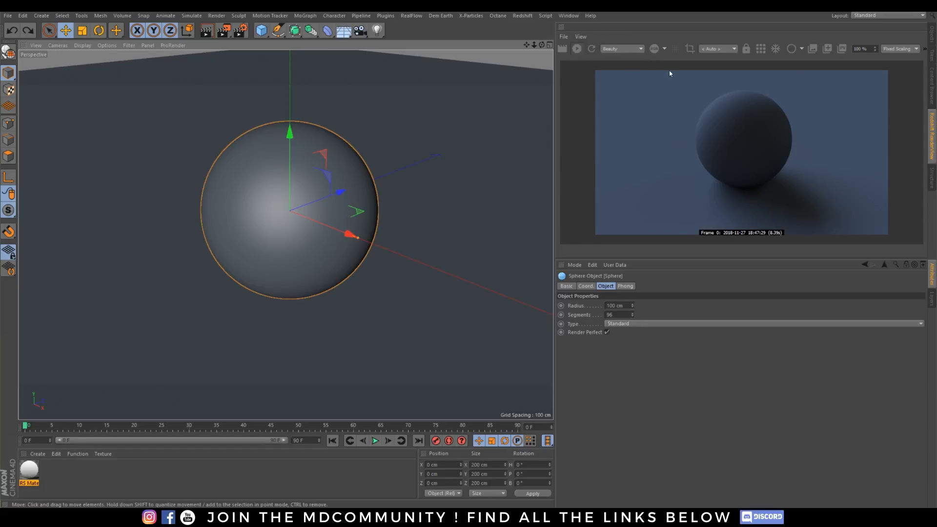
# Compare the Ambient Occlusion pass with the Beauty pass, ending on Beauty.
pyautogui.click(624, 49)
pyautogui.click(621, 66)
pyautogui.click(618, 49)
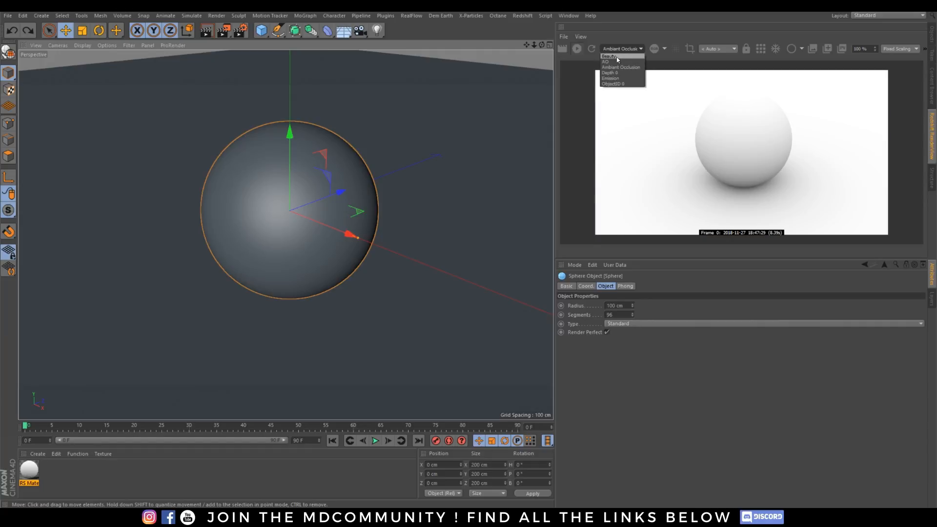
pyautogui.click(611, 57)
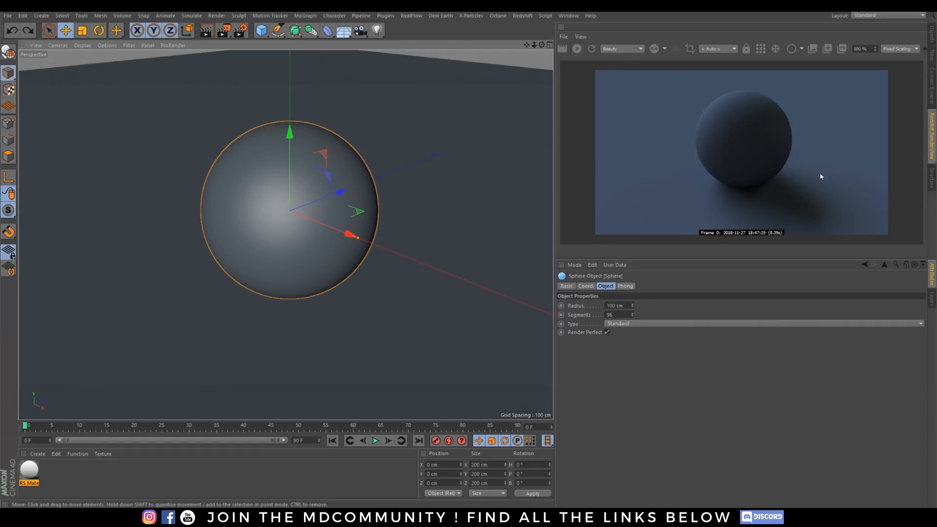
# Cycle the RenderView display through the individual colour and alpha channels and return to RGB.
pyautogui.click(664, 50)
pyautogui.click(650, 51)
pyautogui.click(649, 52)
pyautogui.click(650, 51)
pyautogui.click(653, 51)
pyautogui.click(663, 50)
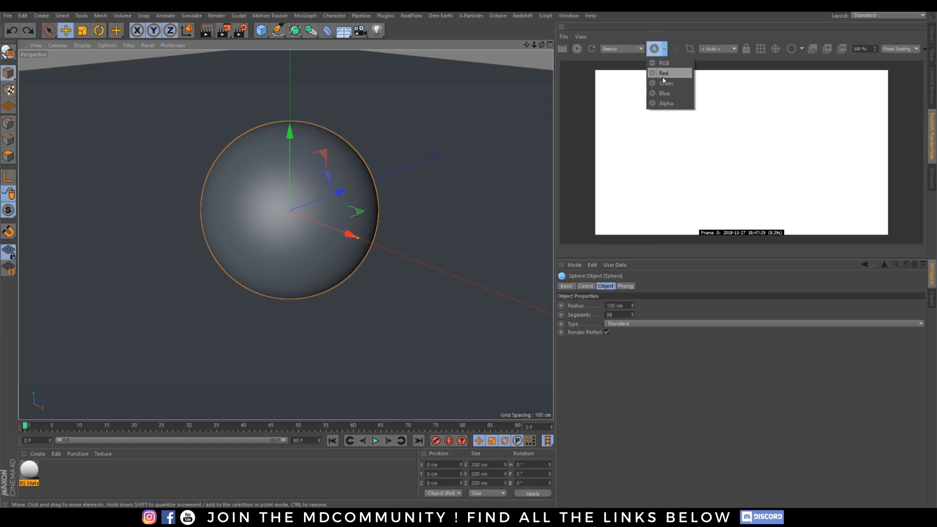
pyautogui.click(661, 63)
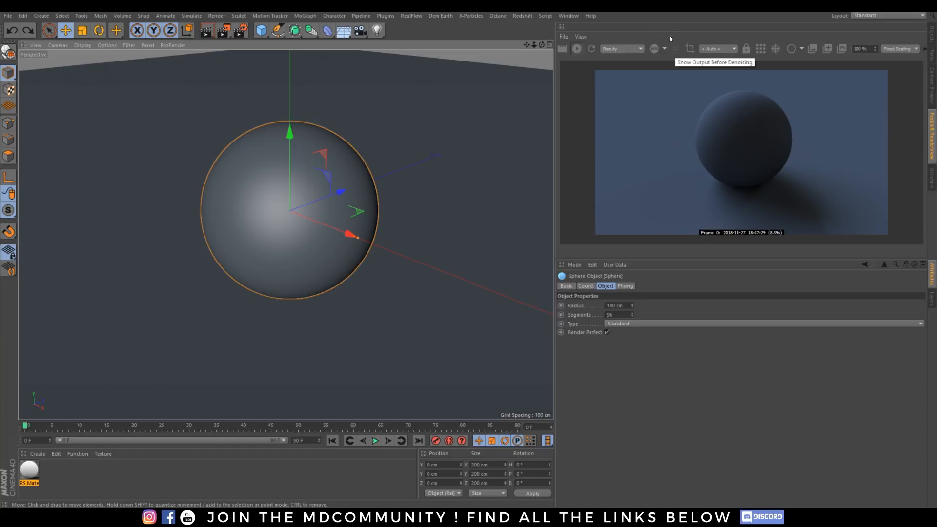
# Check the available Denoise engines in the basic Redshift render settings, keep None and close the settings.
pyautogui.click(240, 31)
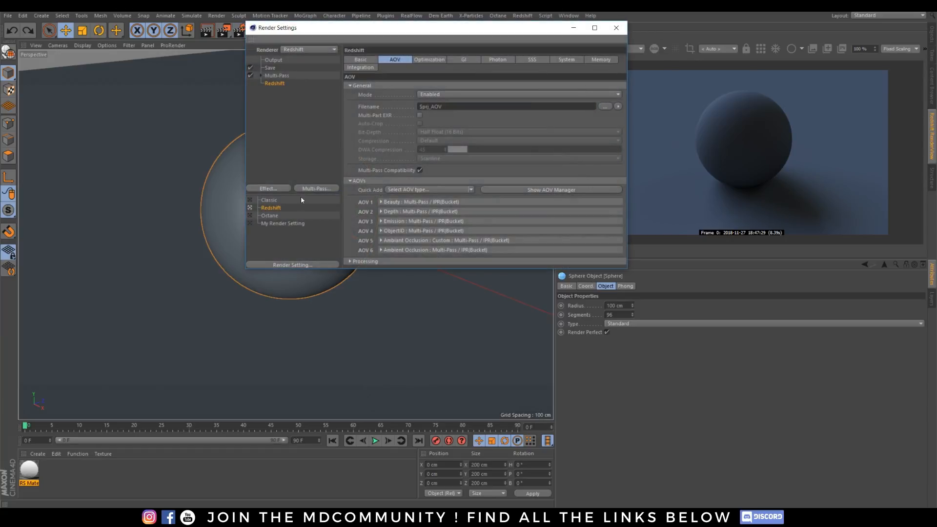
pyautogui.click(359, 59)
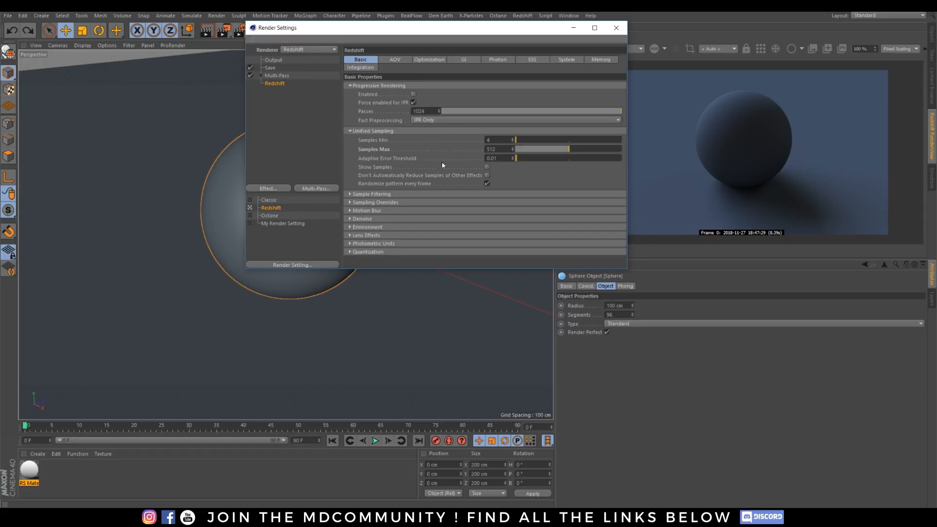
pyautogui.click(351, 219)
pyautogui.click(498, 228)
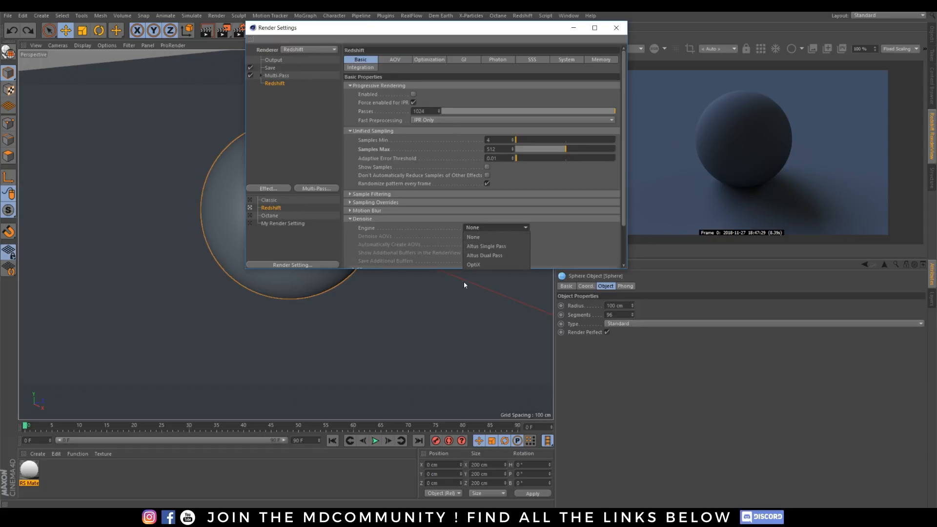
pyautogui.click(561, 243)
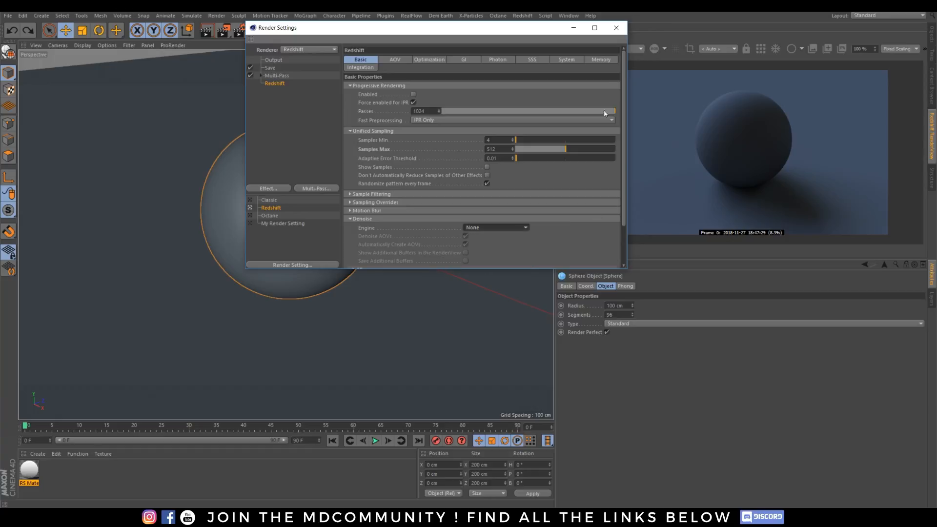
pyautogui.click(615, 28)
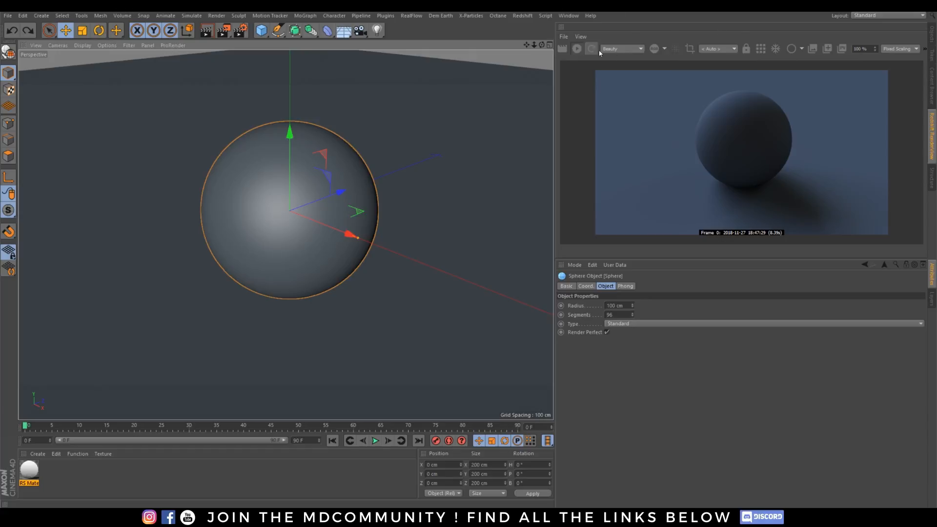
# Try a render region over one side of the sphere in the RenderView and turn it off again.
pyautogui.click(693, 48)
pyautogui.moveTo(815, 112)
pyautogui.mouseDown()
pyautogui.moveTo(711, 112)
pyautogui.moveTo(766, 123)
pyautogui.moveTo(801, 117)
pyautogui.mouseUp()
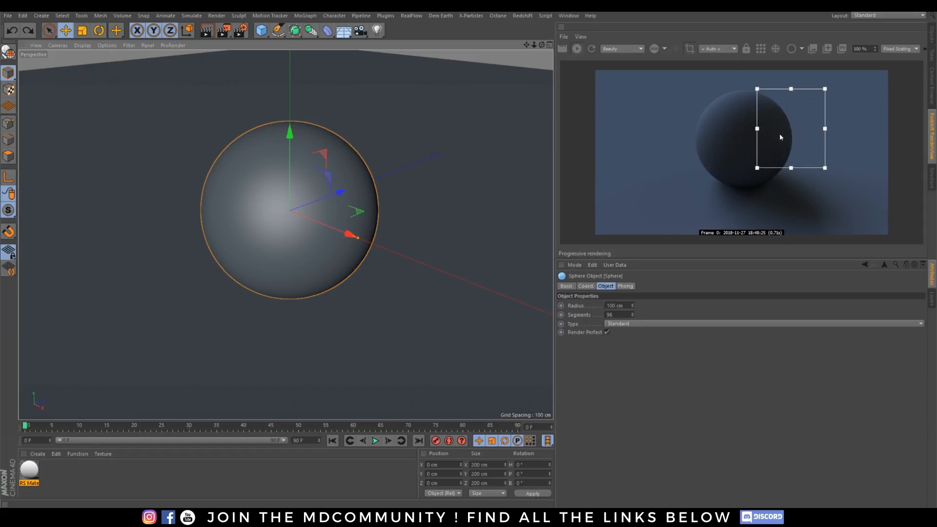
pyautogui.click(692, 48)
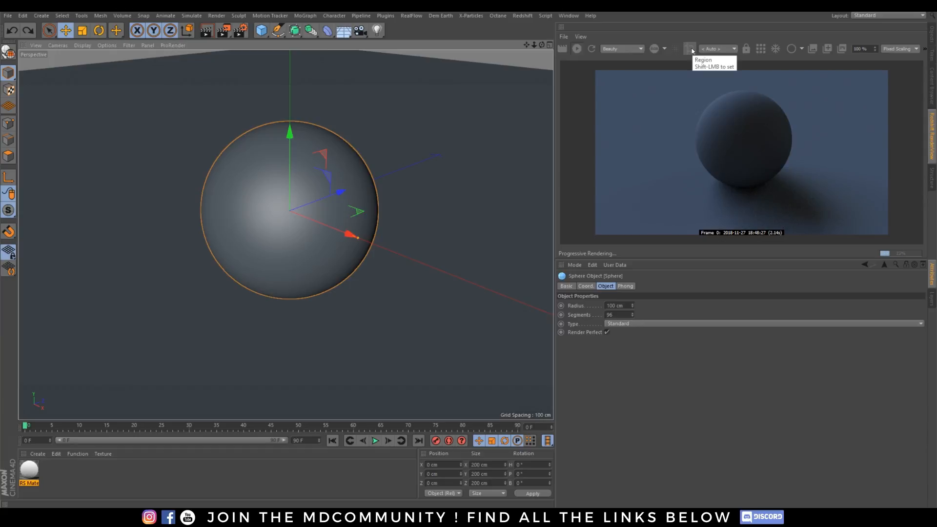
# Try the render region over several parts of the sphere and floor in the RenderView, and switch the region off.
pyautogui.click(692, 51)
pyautogui.moveTo(720, 100); pyautogui.dragTo(776, 157)
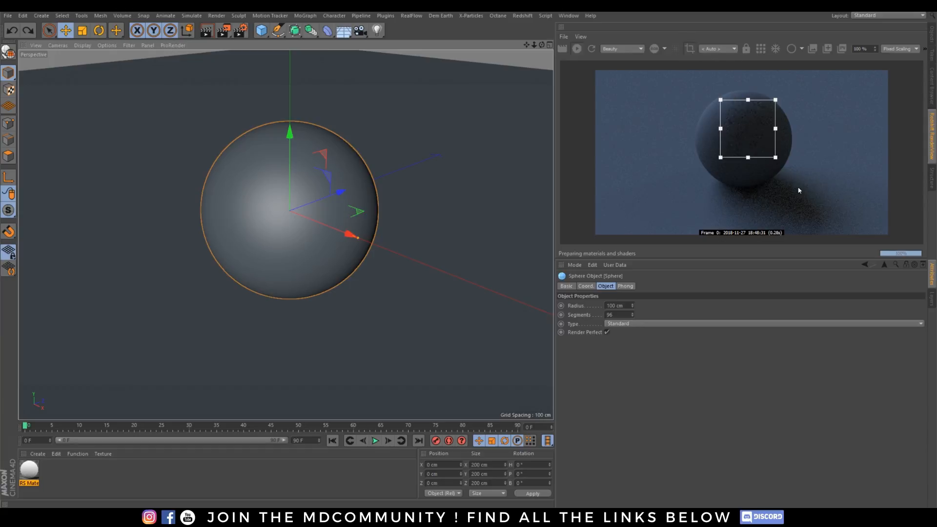
pyautogui.moveTo(799, 189); pyautogui.dragTo(689, 114)
pyautogui.moveTo(627, 114); pyautogui.dragTo(766, 193)
pyautogui.moveTo(793, 139); pyautogui.dragTo(762, 86)
pyautogui.moveTo(627, 96); pyautogui.dragTo(648, 139)
pyautogui.moveTo(672, 156); pyautogui.dragTo(750, 190)
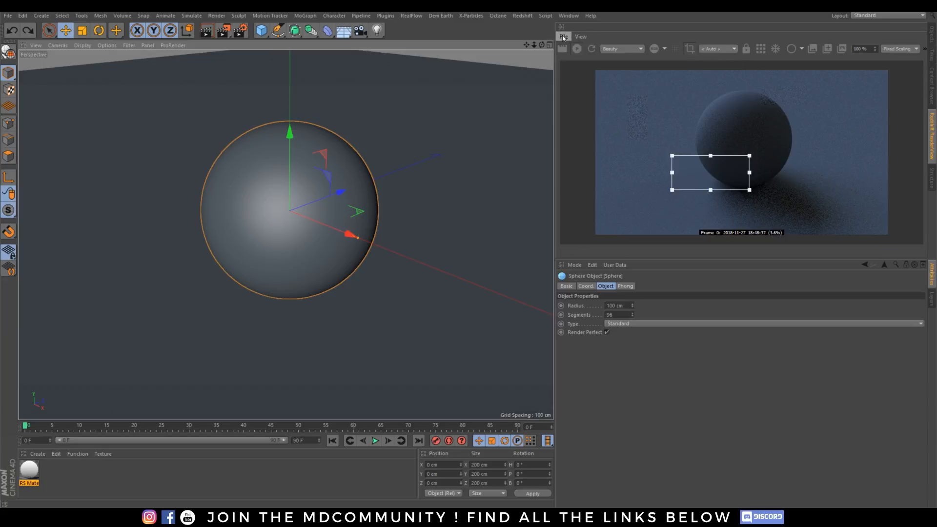
pyautogui.click(583, 36)
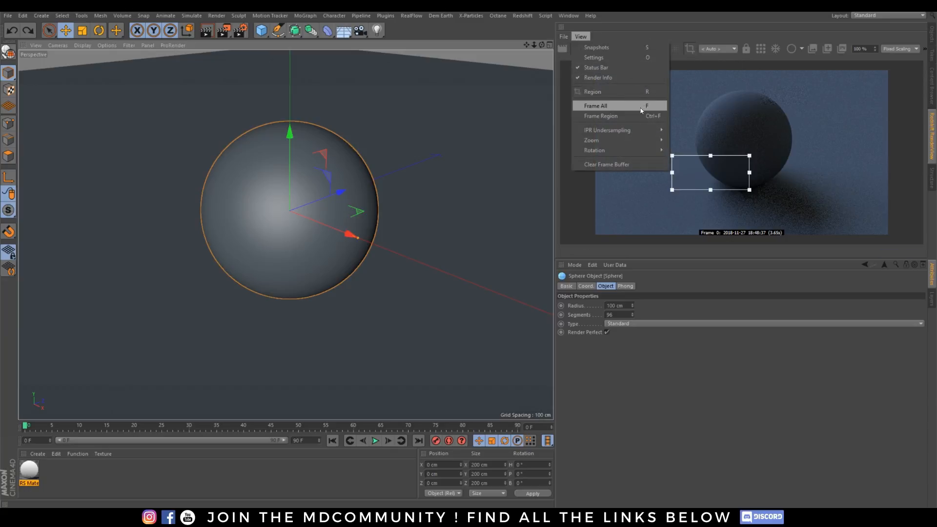
pyautogui.click(621, 92)
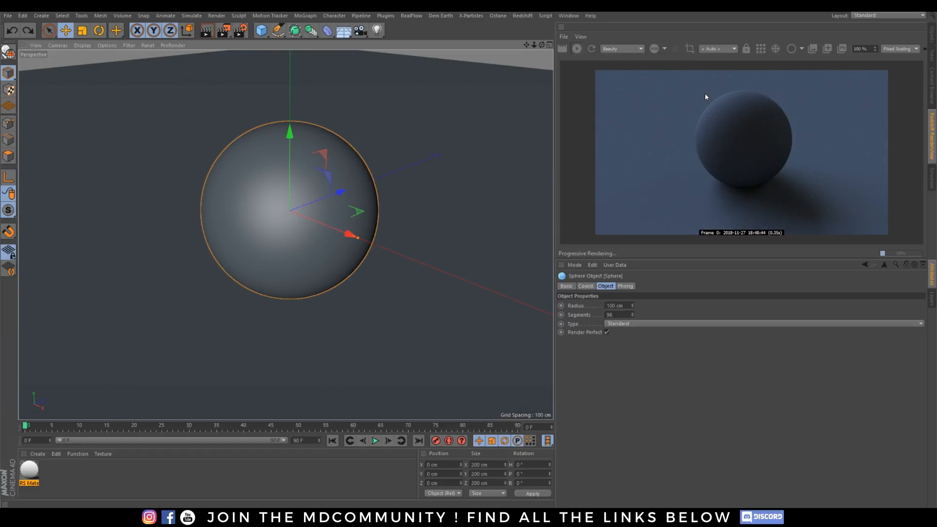
# Check the RenderView's camera choices, keep Auto, and toggle bucket rendering on and off.
pyautogui.click(719, 49)
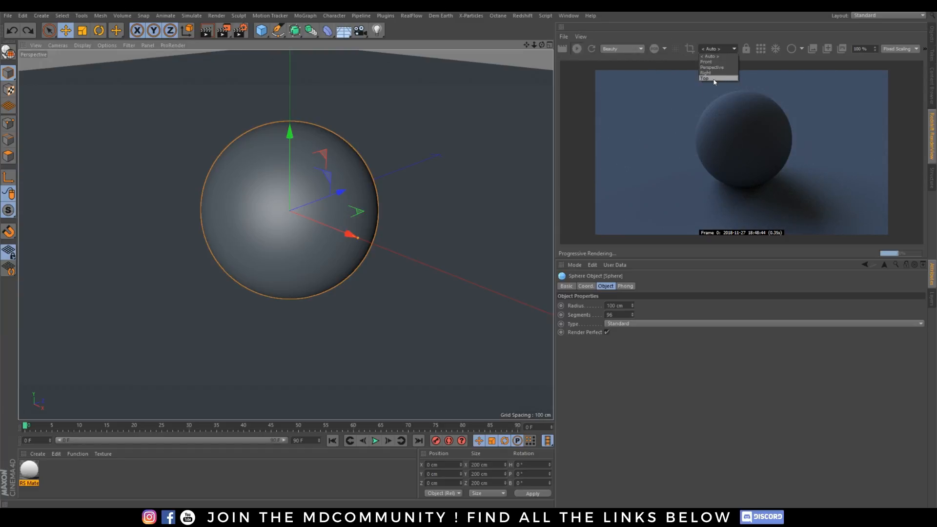
pyautogui.click(716, 25)
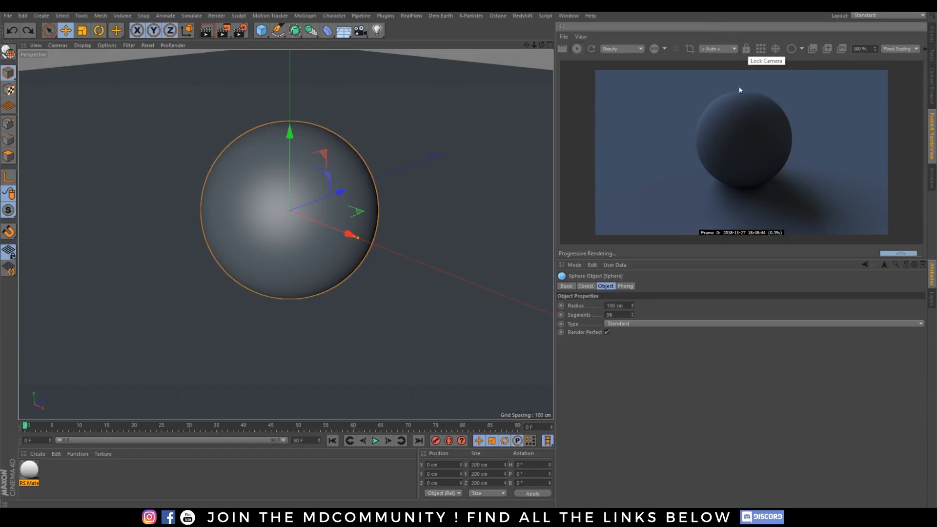
pyautogui.click(760, 49)
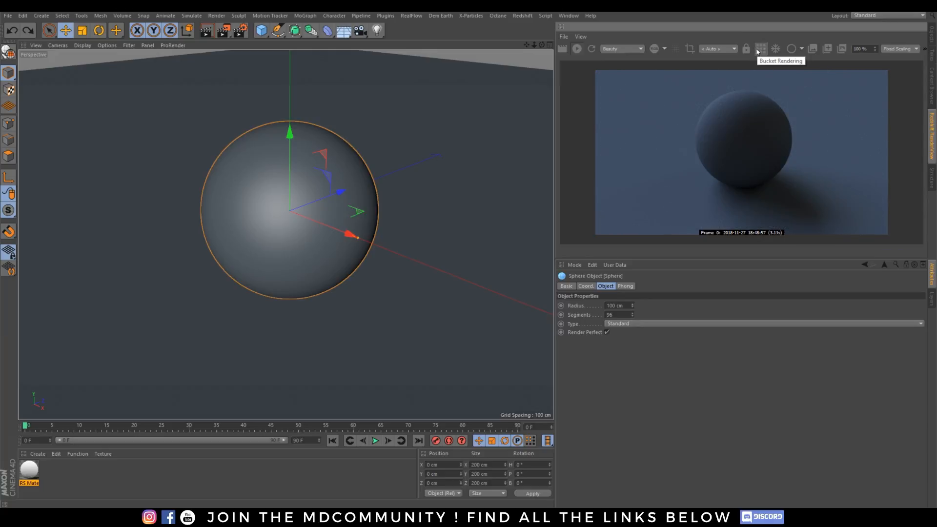
pyautogui.click(762, 48)
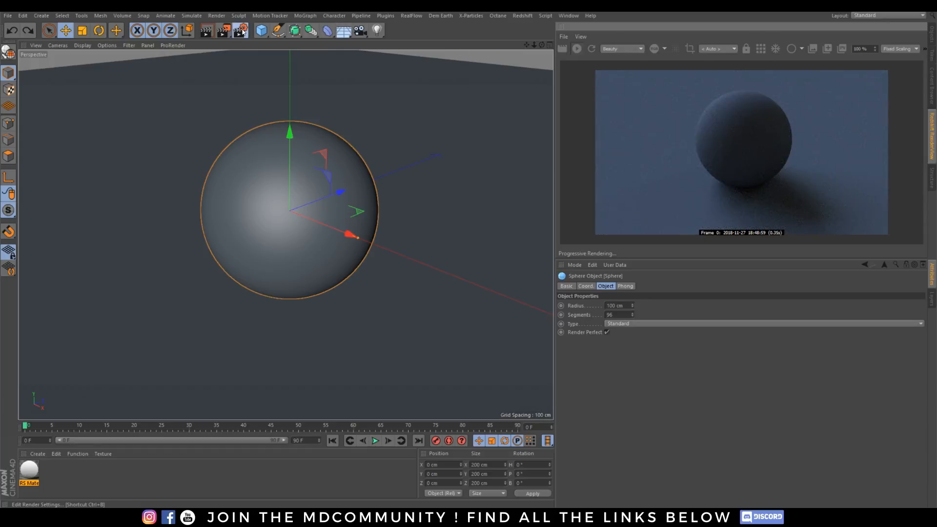
# Set the minimum unified samples to 16 in the basic Redshift render settings.
pyautogui.hotkey('ctrl', 'b')
pyautogui.click(364, 88)
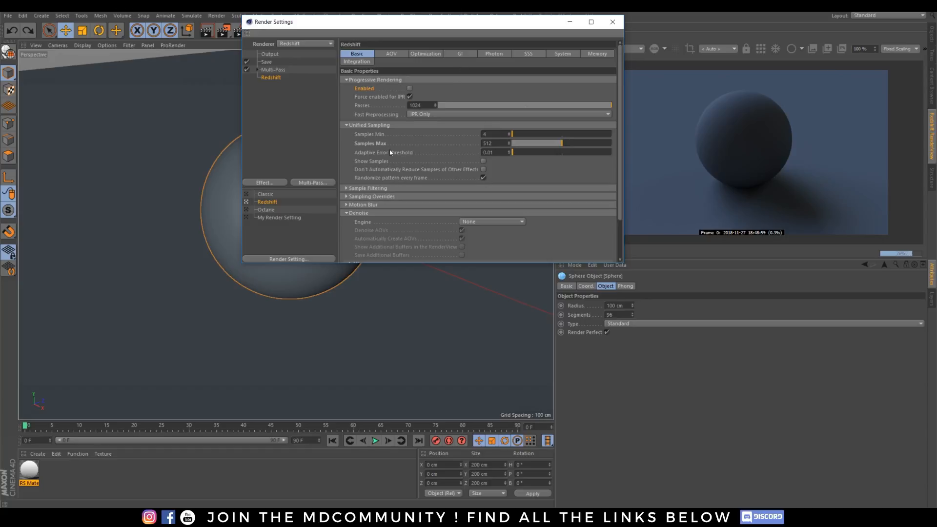
pyautogui.moveTo(440, 21); pyautogui.dragTo(326, 77)
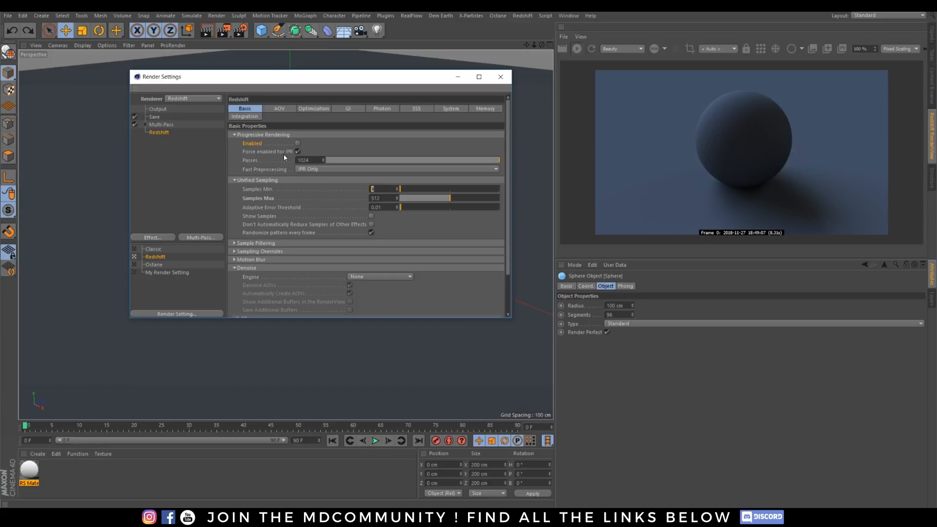
pyautogui.write('6')
pyautogui.press('Return')
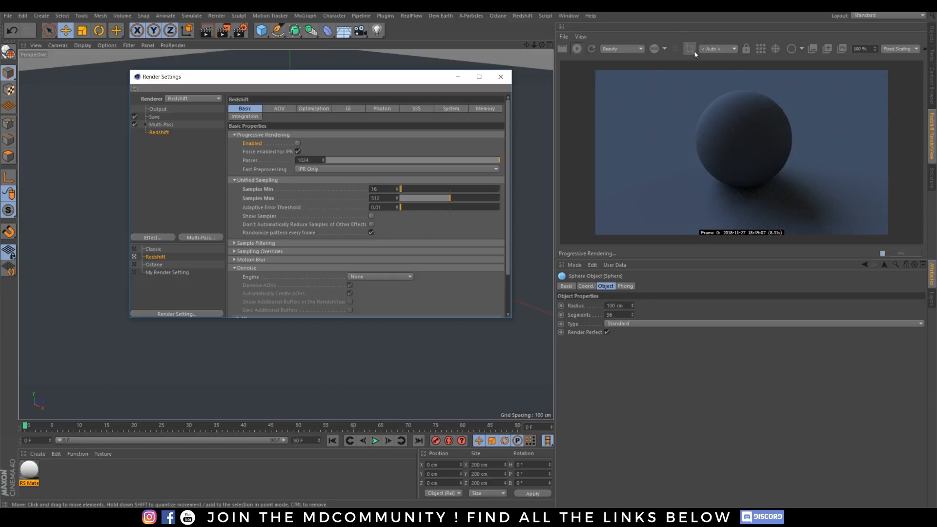
pyautogui.click(690, 49)
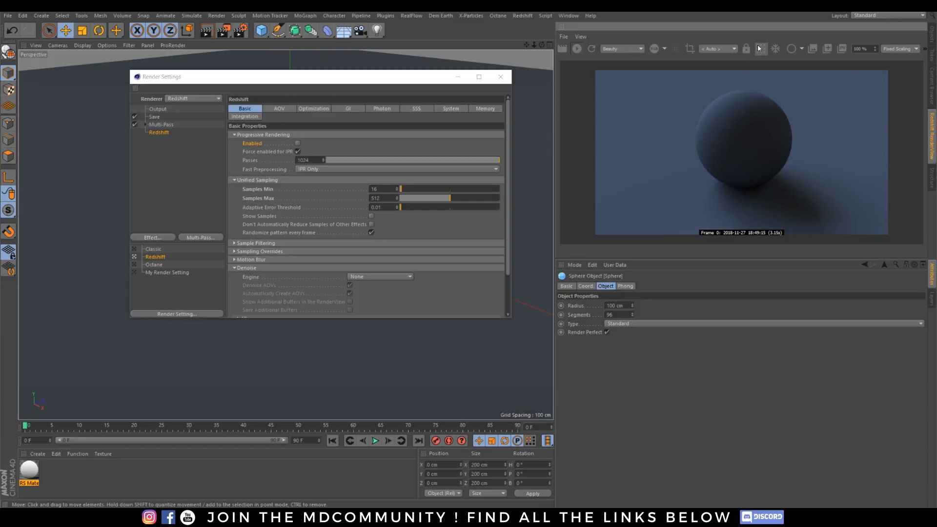
# Check the Regular, Clay and Samples display modes in the RenderView and keep Regular.
pyautogui.click(776, 49)
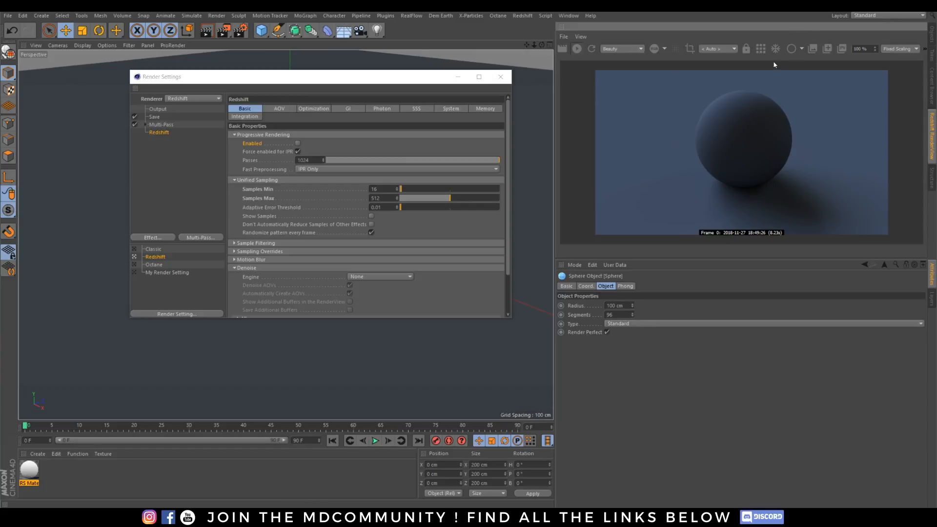
pyautogui.click(802, 50)
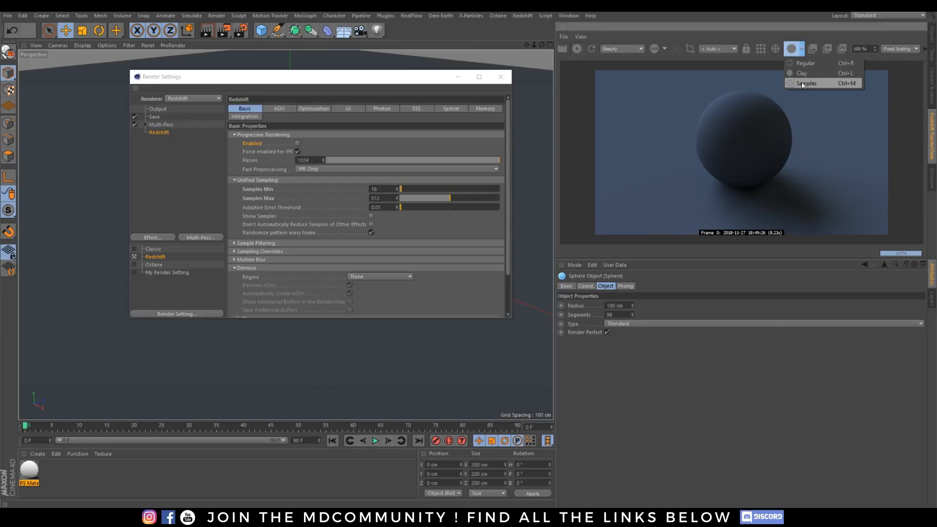
pyautogui.click(801, 63)
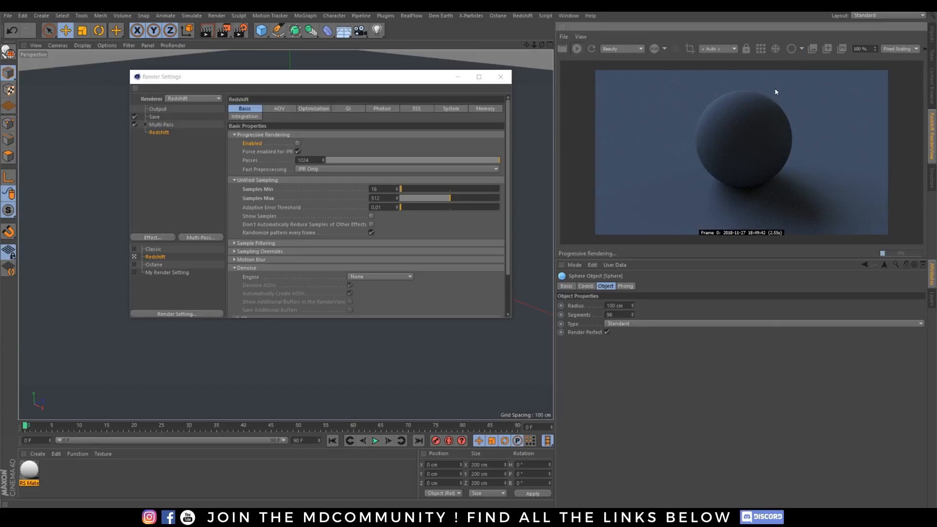
# Show the RenderView's snapshot strip, take a snapshot of the current render and hide the strip again.
pyautogui.click(814, 52)
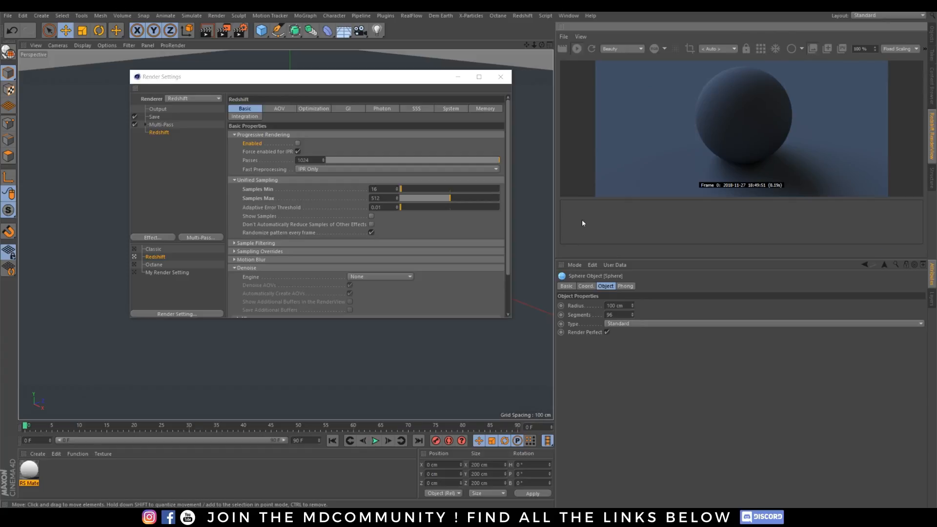
pyautogui.click(828, 50)
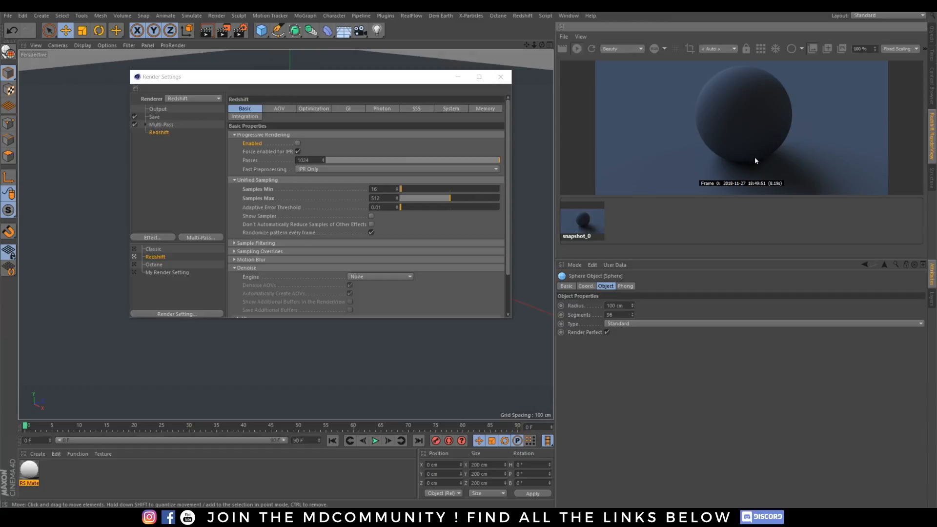
pyautogui.click(812, 49)
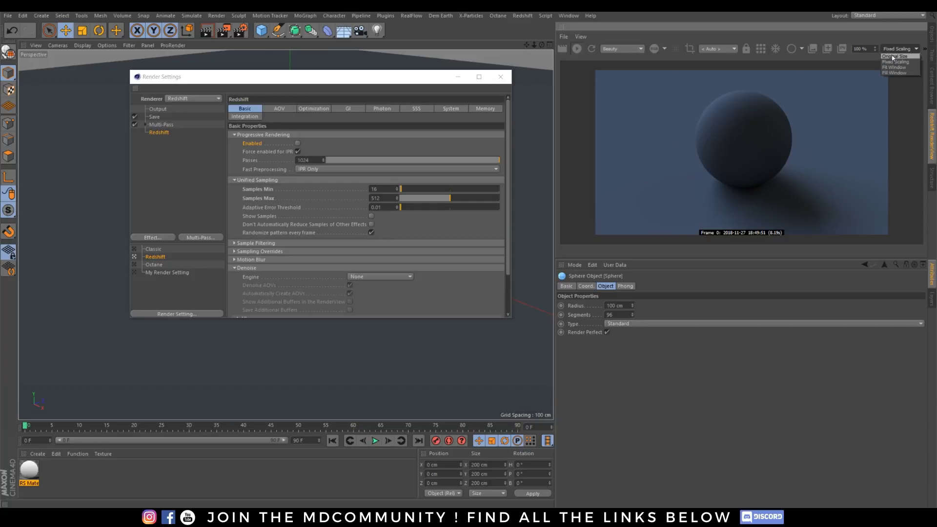
# Try the RenderView's Original Size display, return to Fixed Scaling and check the output width and height in the render settings.
pyautogui.click(894, 57)
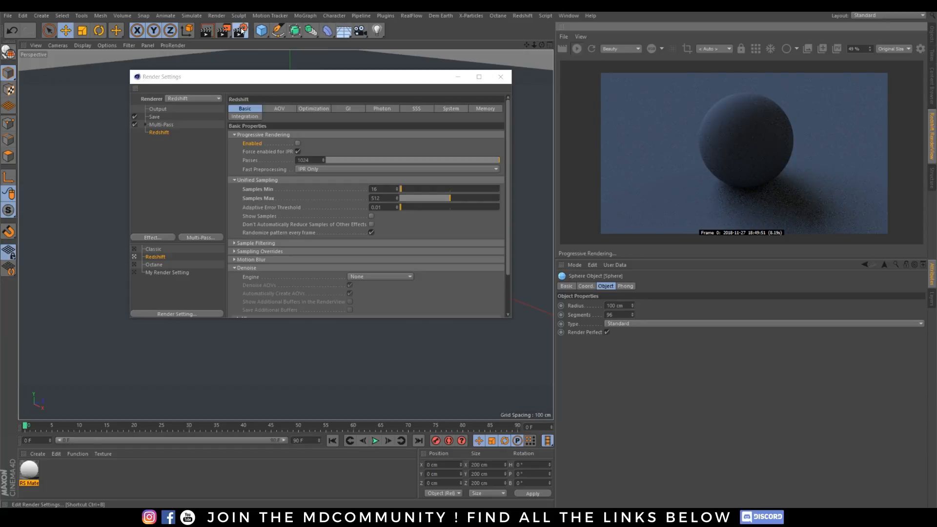
pyautogui.click(155, 117)
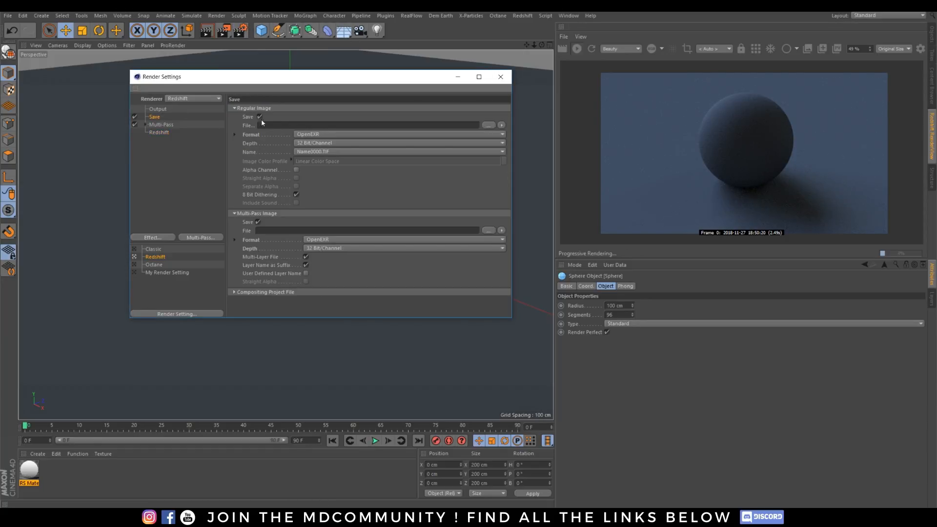
pyautogui.click(158, 110)
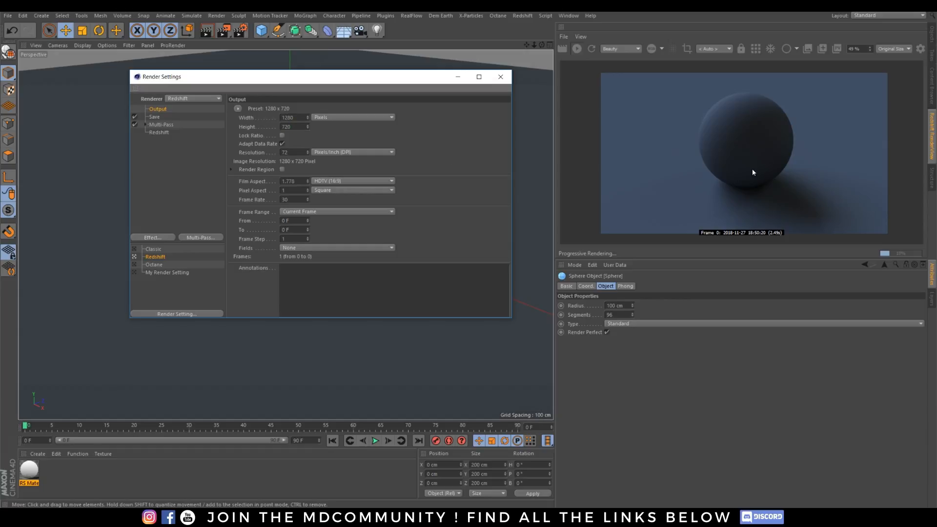
pyautogui.click(902, 48)
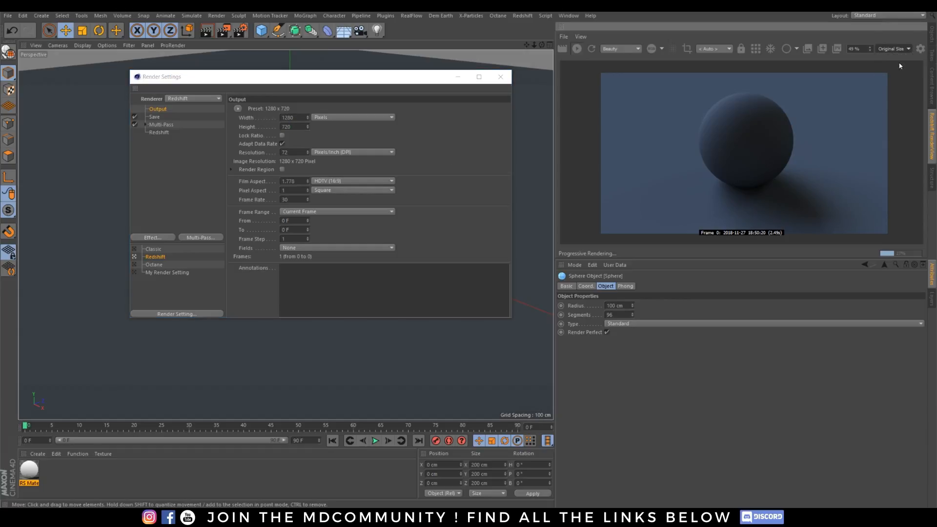
pyautogui.moveTo(294, 118); pyautogui.dragTo(229, 137)
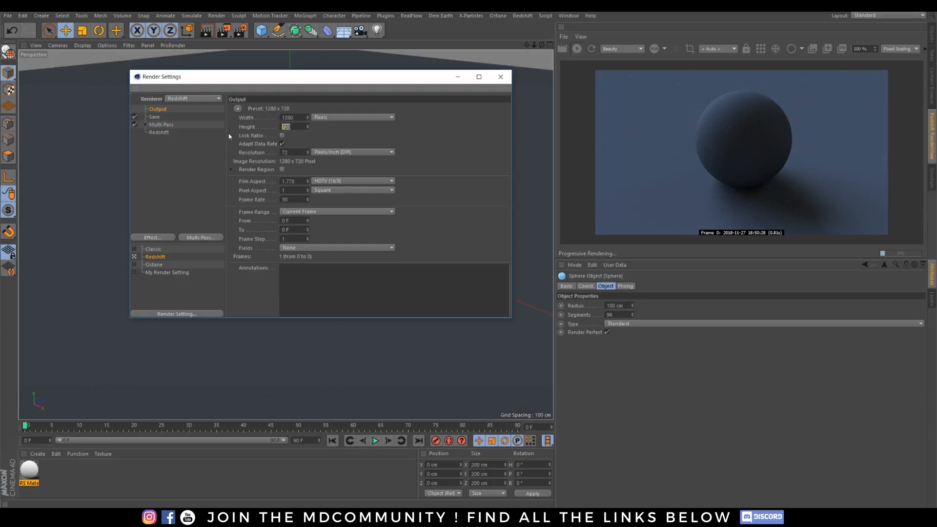
pyautogui.click(925, 50)
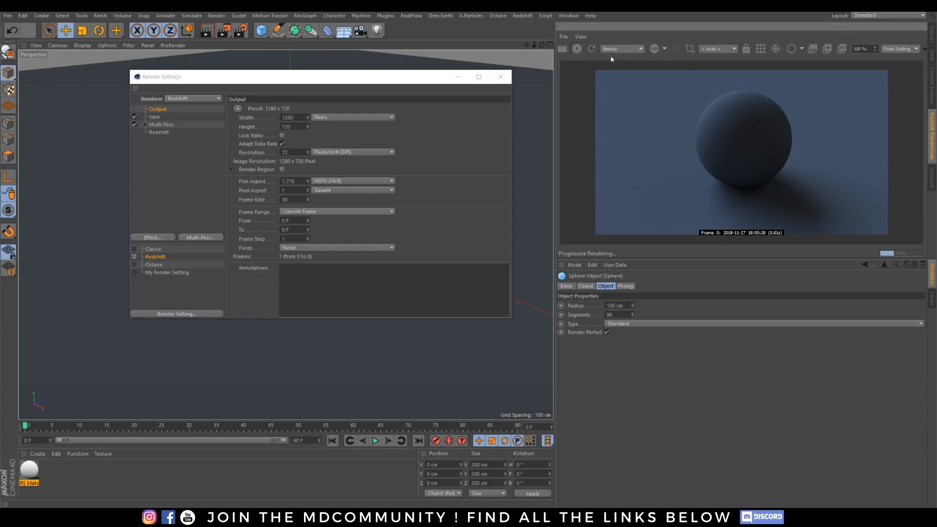
pyautogui.click(297, 117)
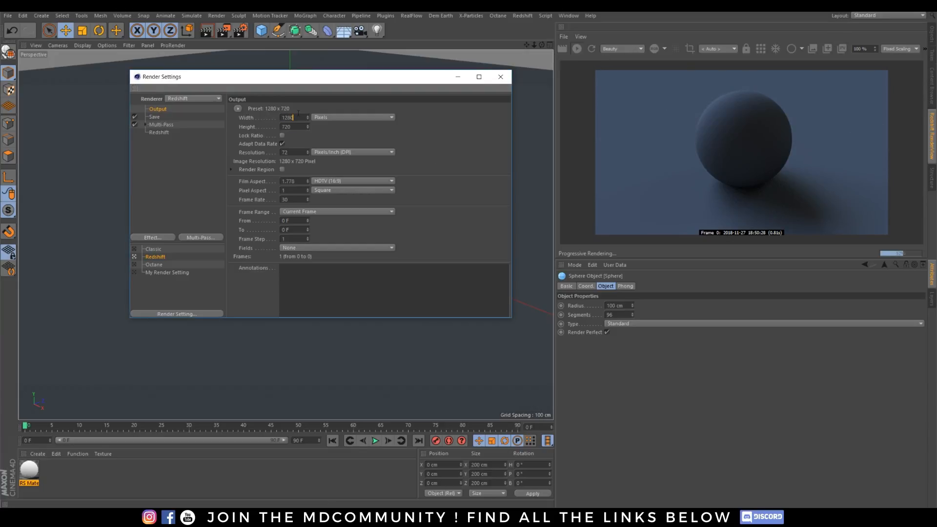
pyautogui.moveTo(298, 115); pyautogui.dragTo(249, 131)
pyautogui.click(415, 148)
# Compare the Fit Window and Fill Window display modes, return to Fixed Scaling and restart the live render.
pyautogui.click(901, 49)
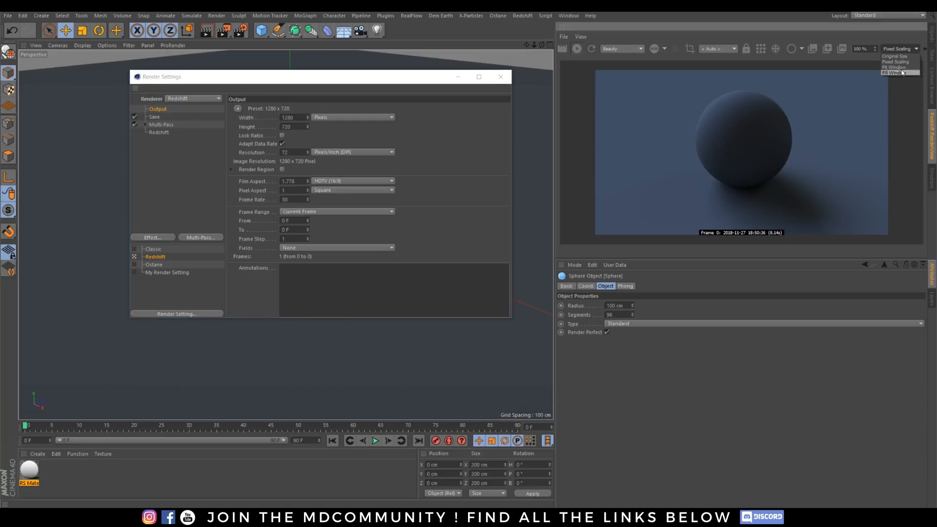
pyautogui.click(900, 71)
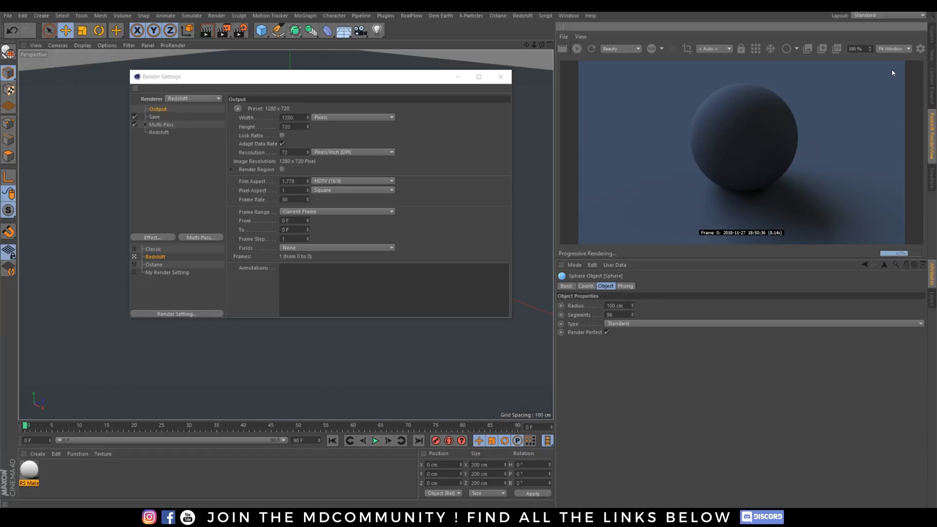
pyautogui.click(891, 48)
pyautogui.click(890, 59)
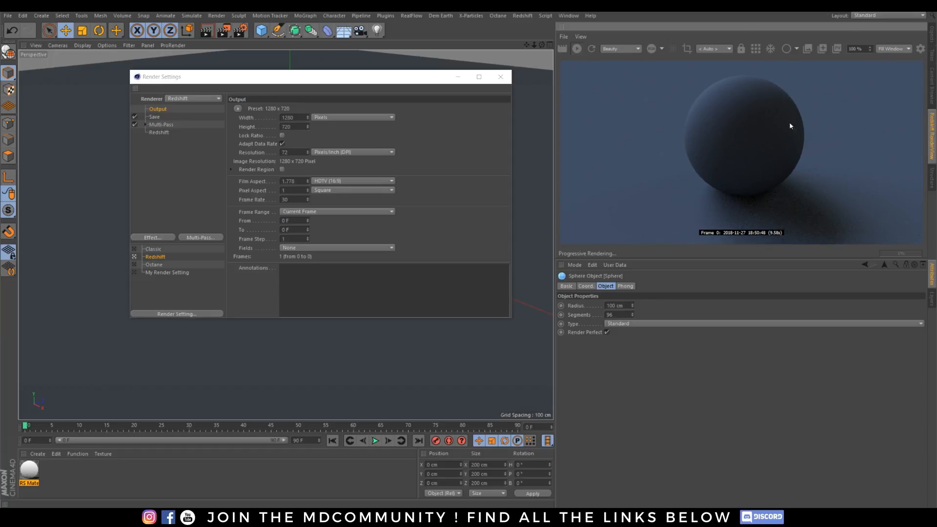
pyautogui.click(902, 49)
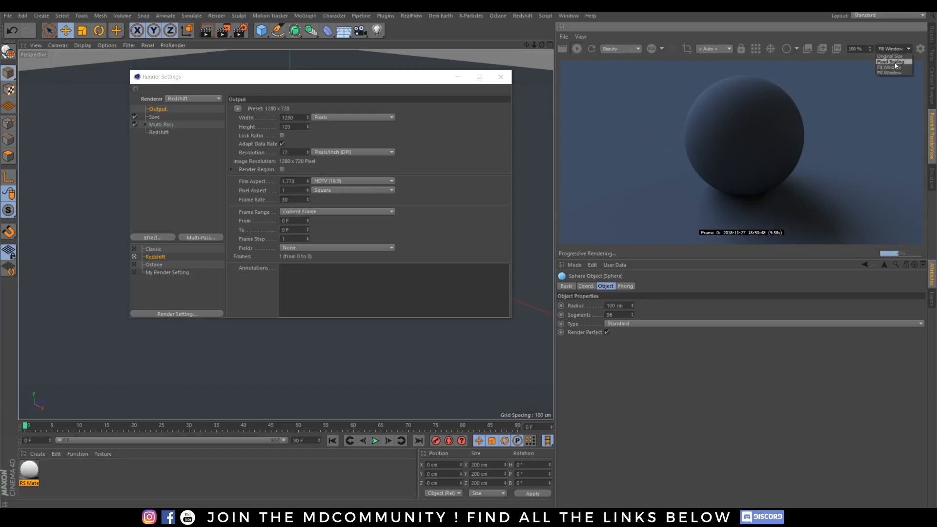
pyautogui.click(893, 62)
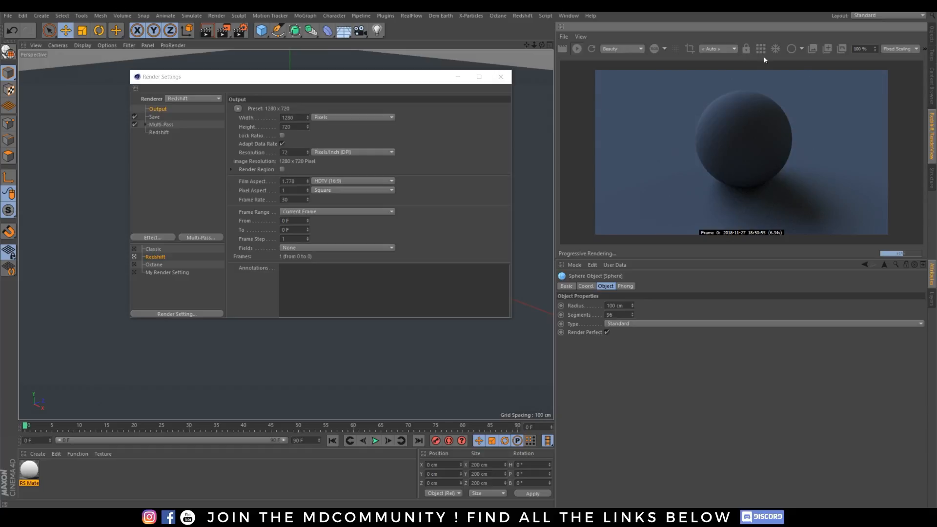
pyautogui.click(577, 50)
pyautogui.click(576, 49)
# Create a new Redshift Material, minimize the render settings and apply the material to the sphere and the floor plane.
pyautogui.click(38, 454)
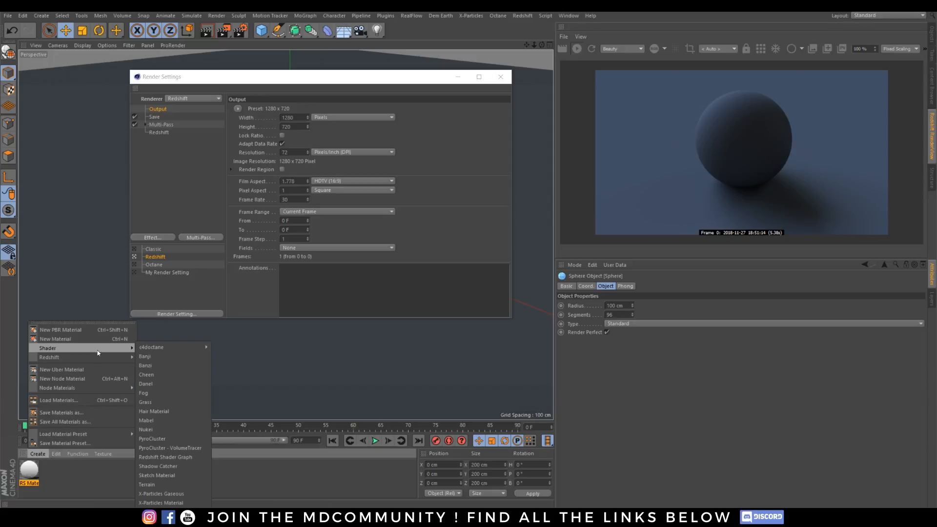
pyautogui.moveTo(98, 358)
pyautogui.moveTo(159, 361)
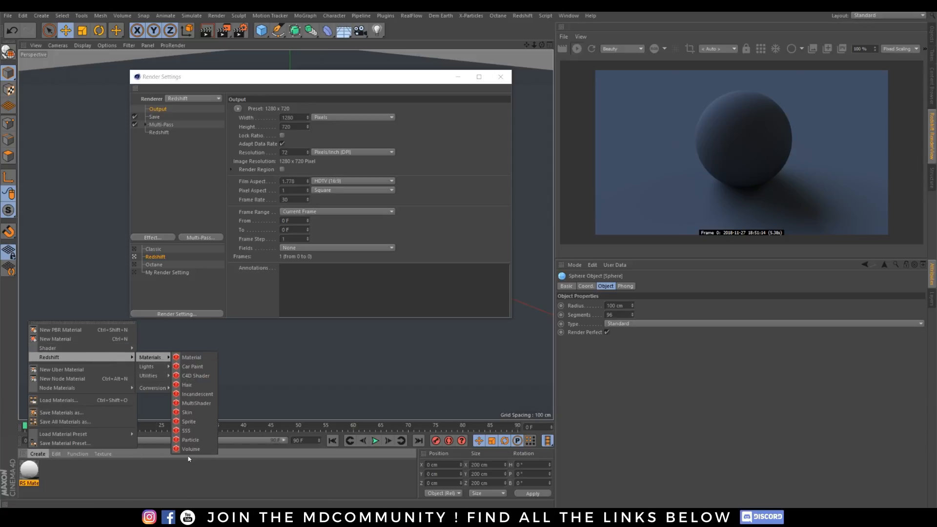
pyautogui.click(193, 360)
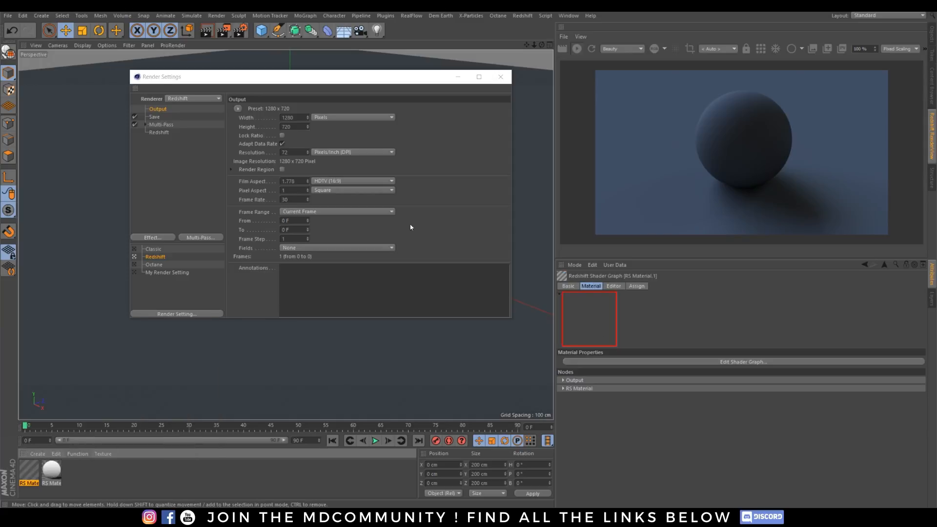
pyautogui.click(458, 78)
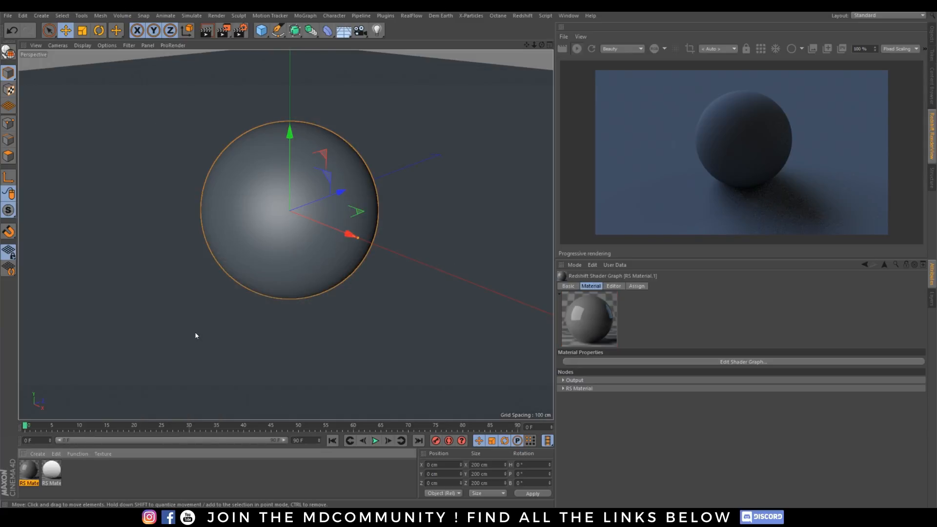
pyautogui.moveTo(29, 471); pyautogui.dragTo(247, 236)
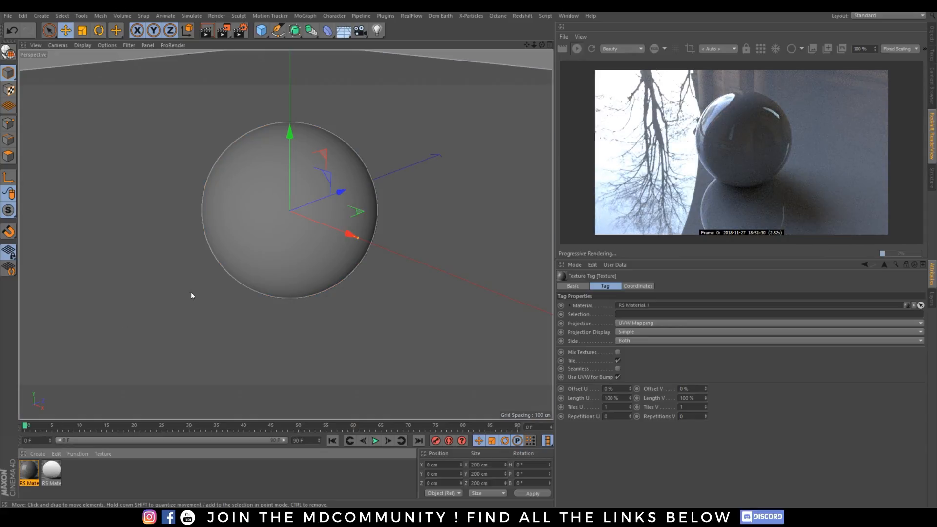
# Open the shader graph of RS Material.1 and enlarge its window so the node settings are readable.
pyautogui.doubleClick(28, 471)
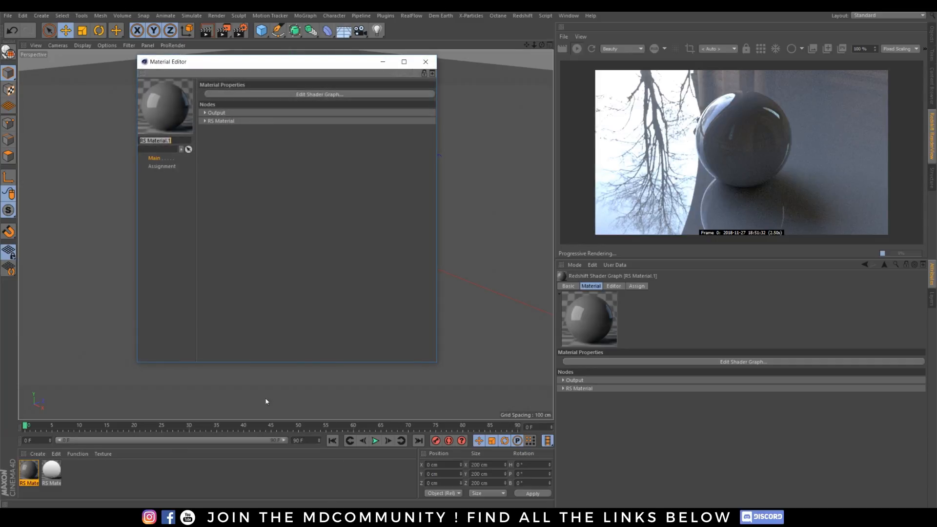
pyautogui.moveTo(314, 62); pyautogui.dragTo(347, 86)
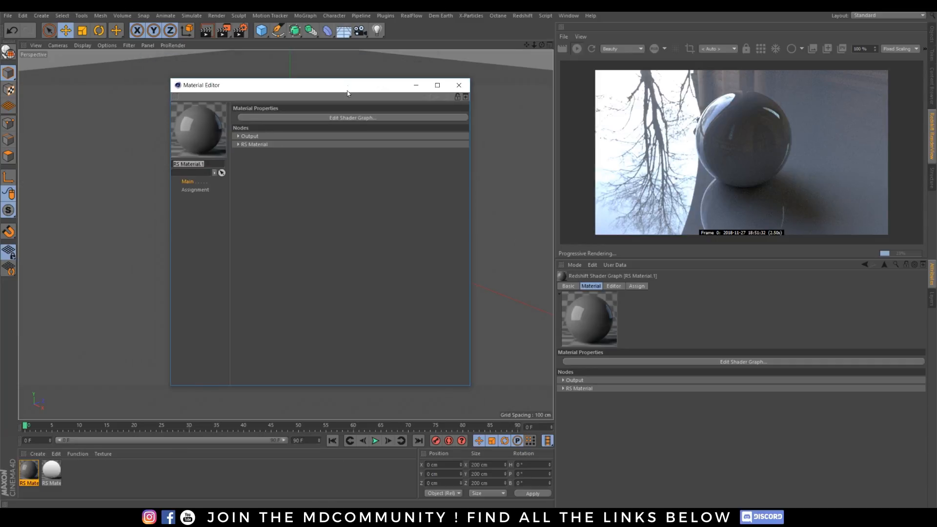
pyautogui.click(352, 117)
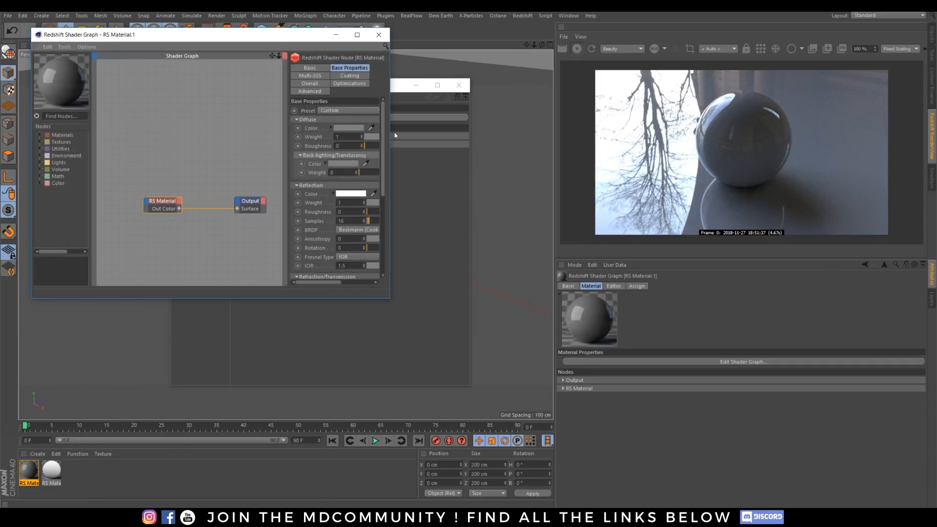
pyautogui.moveTo(390, 138); pyautogui.dragTo(501, 143)
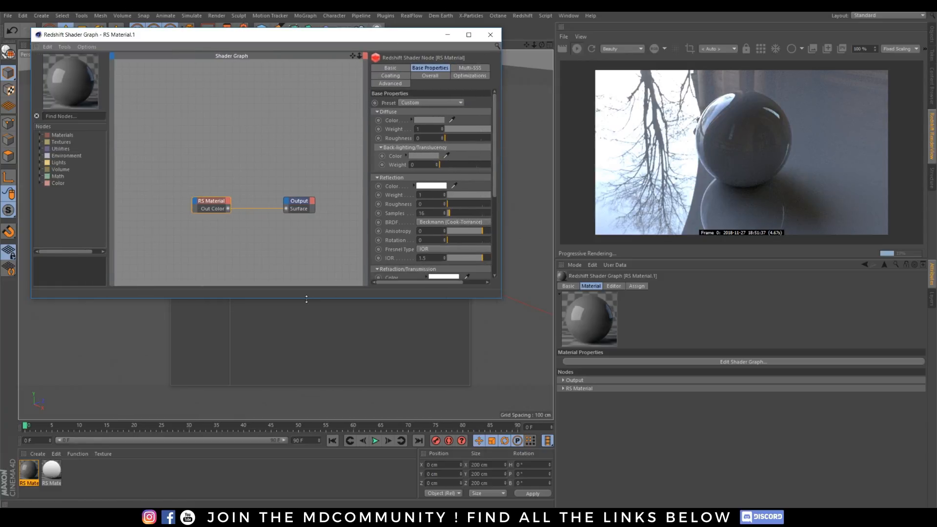
pyautogui.moveTo(307, 299); pyautogui.dragTo(283, 412)
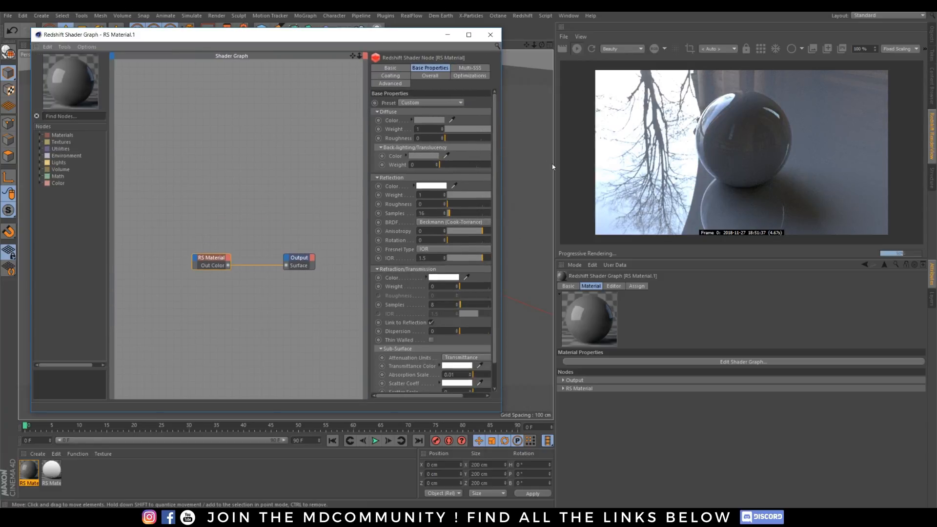
pyautogui.moveTo(502, 162); pyautogui.dragTo(556, 161)
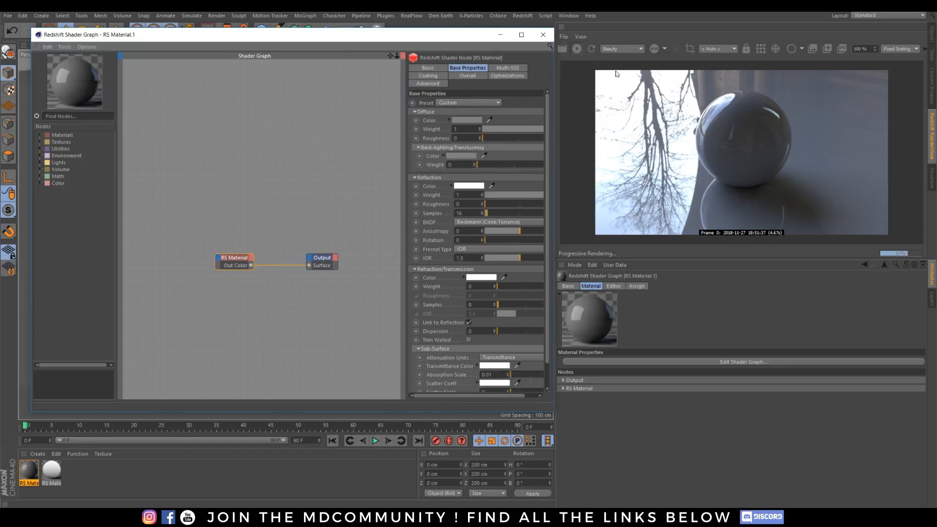
# Set the RenderView's IPR Undersampling to 3.
pyautogui.click(564, 37)
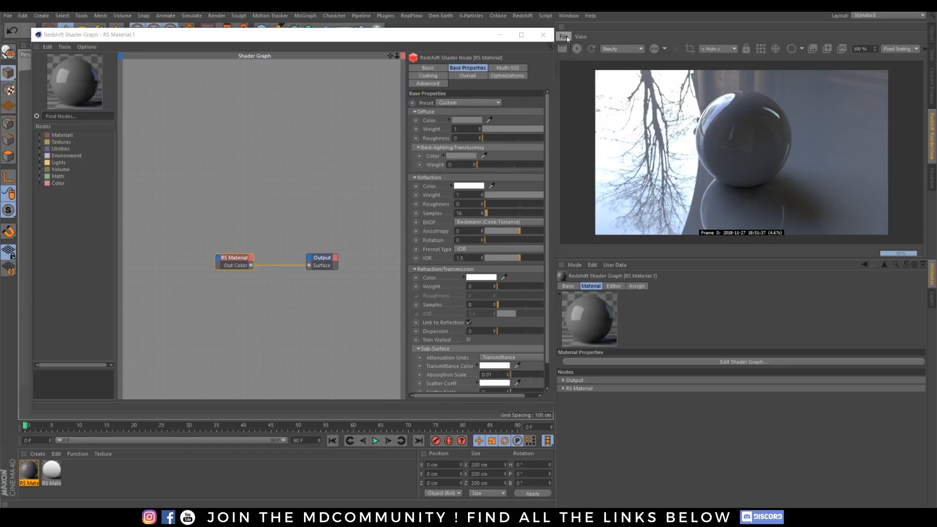
pyautogui.click(585, 37)
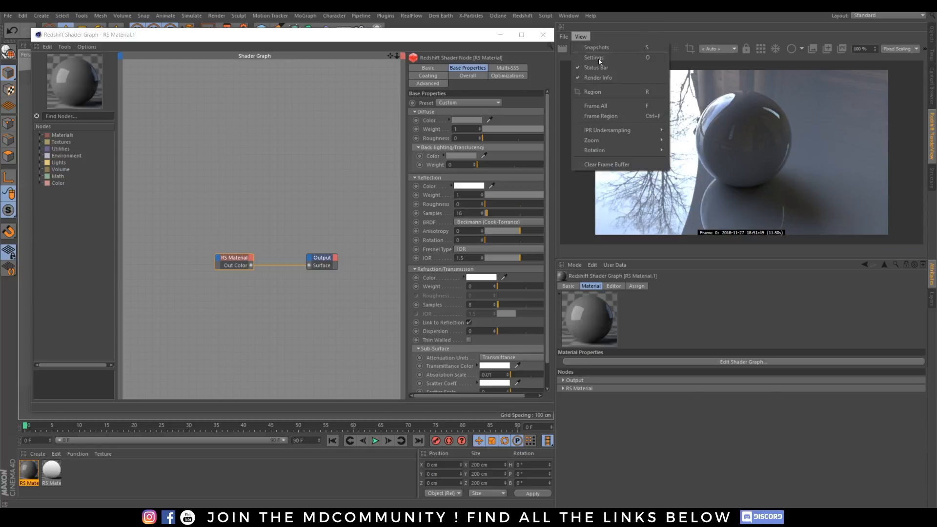
pyautogui.moveTo(653, 131)
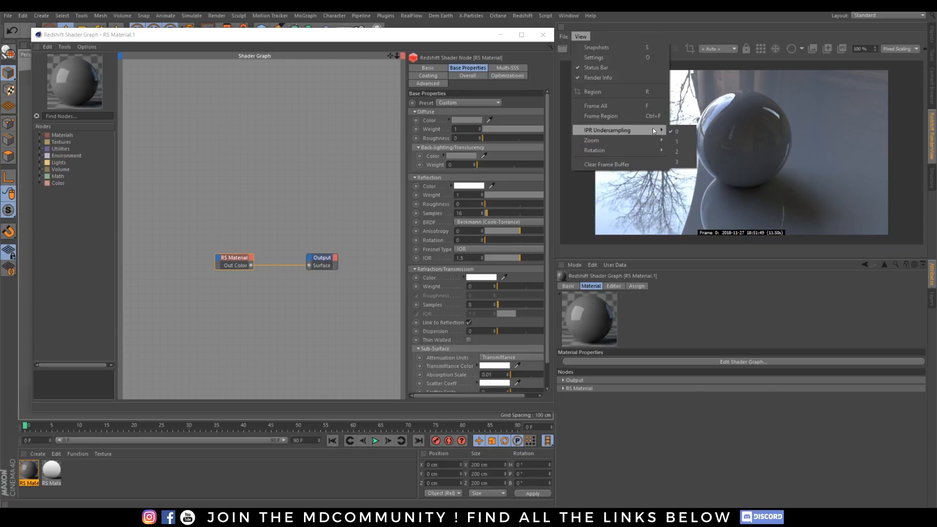
pyautogui.click(677, 161)
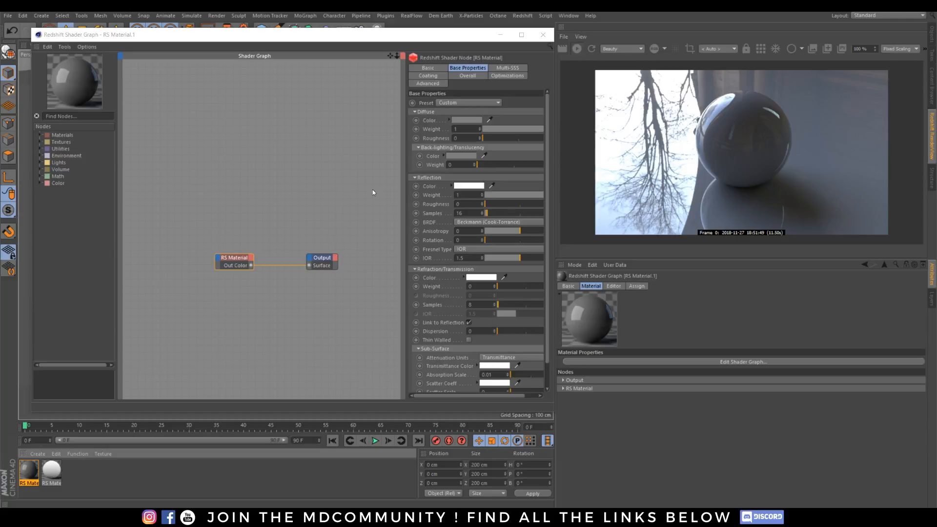
# Move the RS Material node upward and browse the available Materials, Textures, Utilities, Environment, Math and Color nodes, including the Scalar group.
pyautogui.moveTo(240, 253); pyautogui.dragTo(237, 212)
pyautogui.click(40, 135)
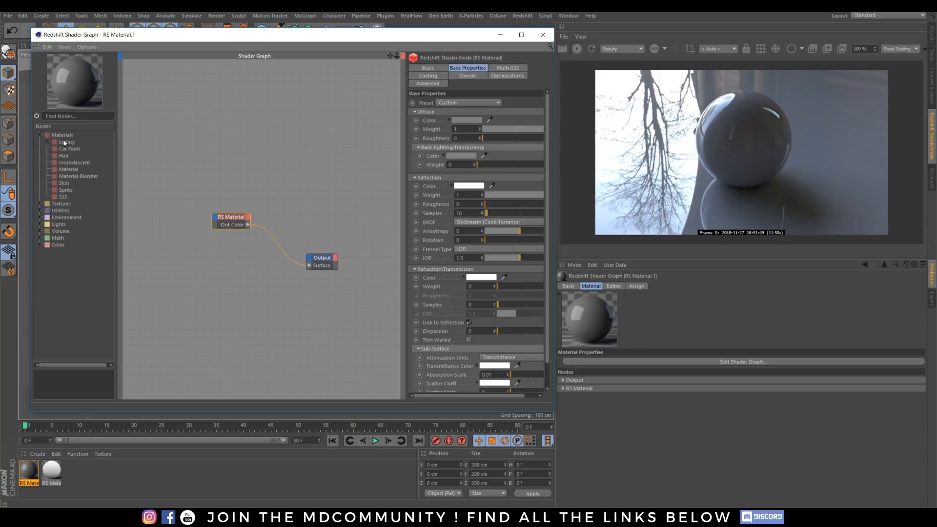
pyautogui.click(40, 204)
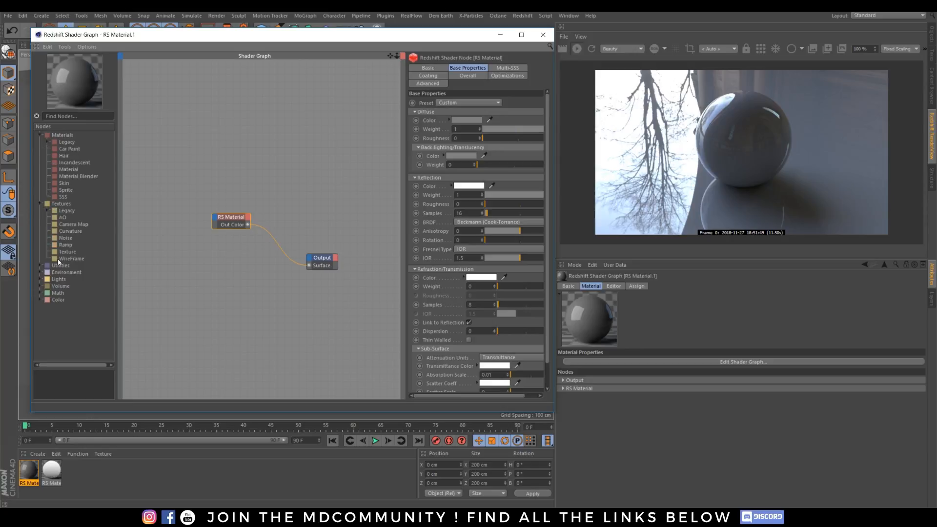
pyautogui.click(40, 266)
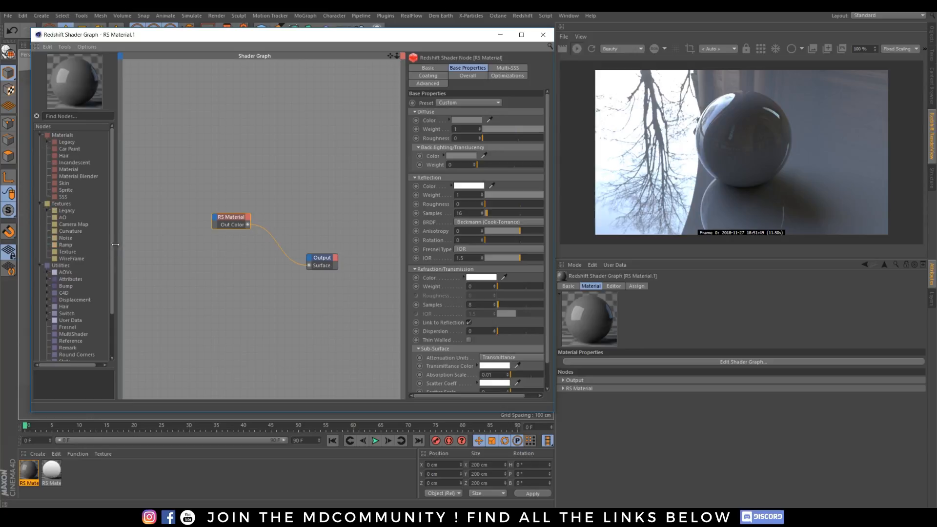
pyautogui.scroll(-3, 104, 273)
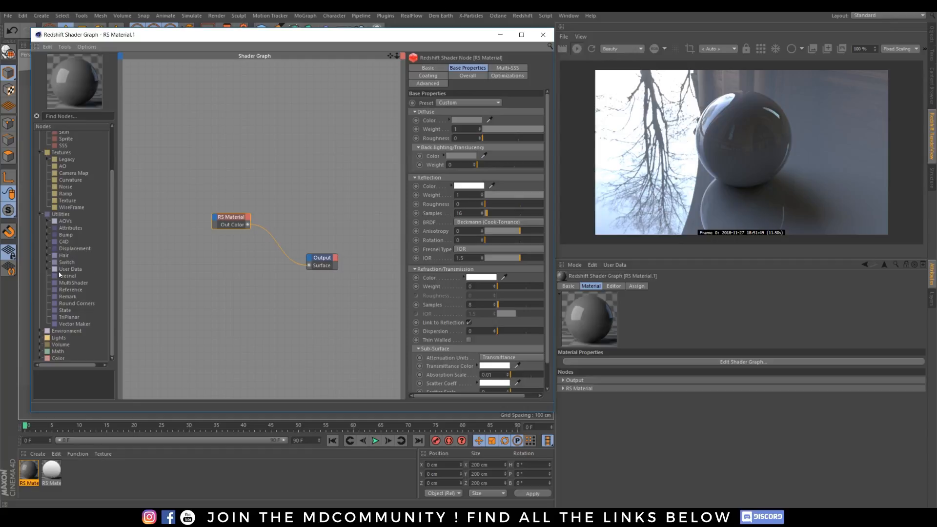
pyautogui.click(40, 331)
pyautogui.scroll(-1, 60, 326)
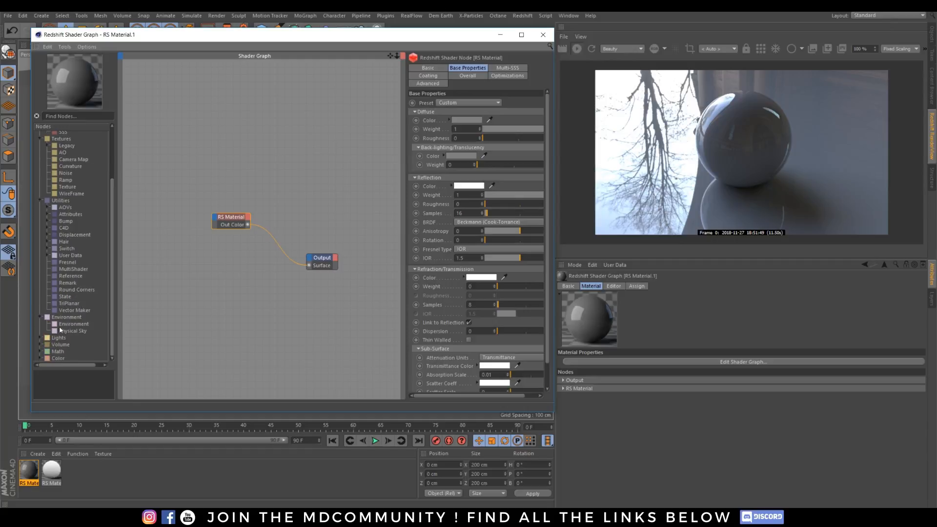
pyautogui.click(41, 352)
pyautogui.scroll(-3, 58, 360)
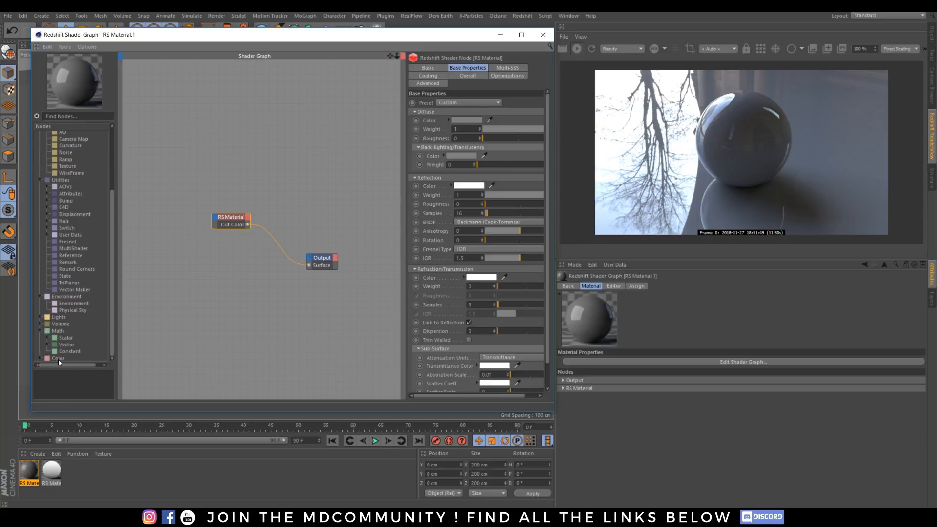
pyautogui.click(38, 358)
pyautogui.scroll(-6, 42, 275)
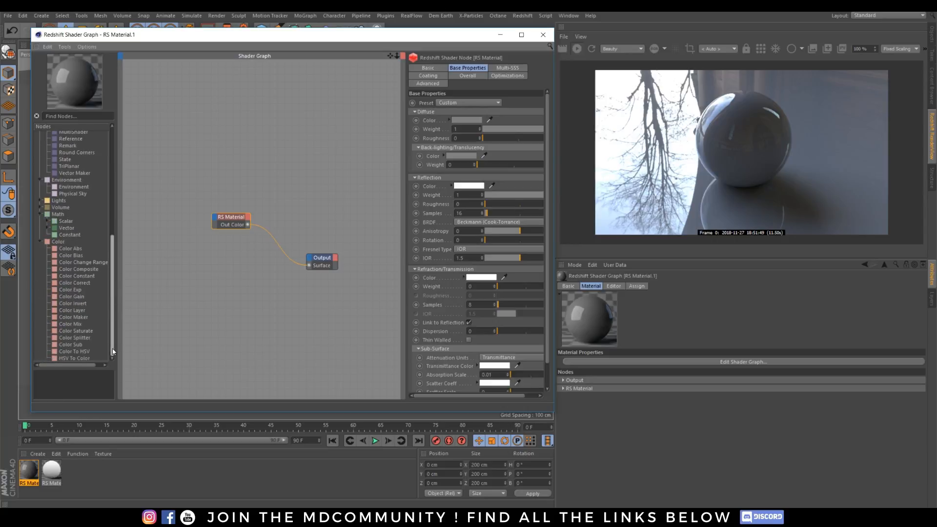
pyautogui.click(45, 221)
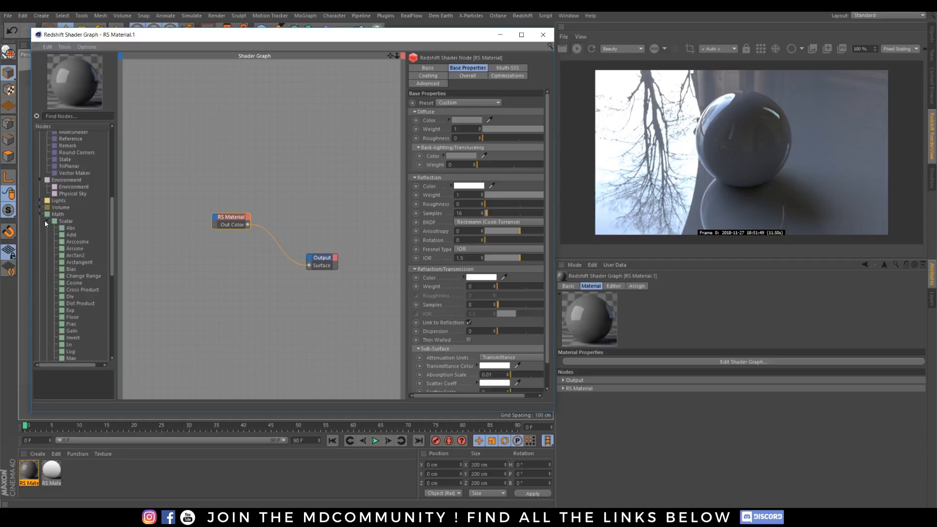
pyautogui.scroll(-5, 93, 302)
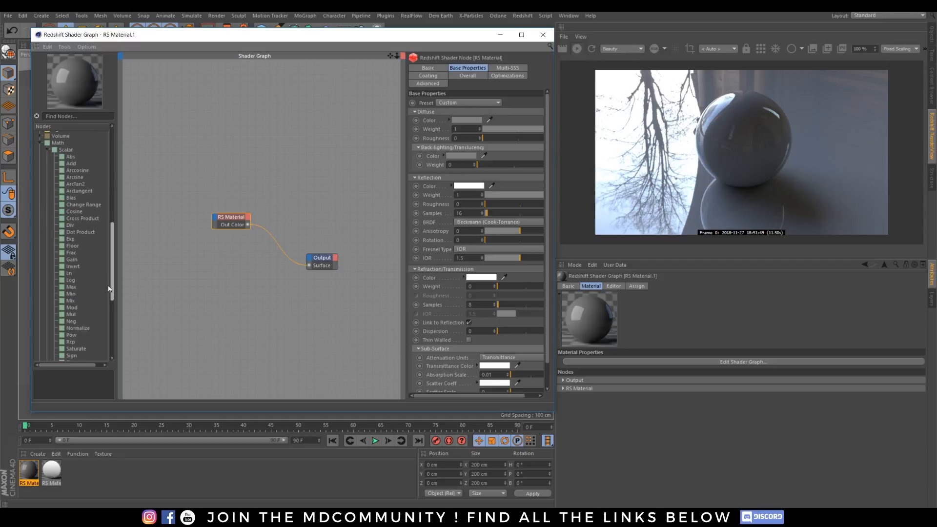
pyautogui.scroll(-3, 108, 298)
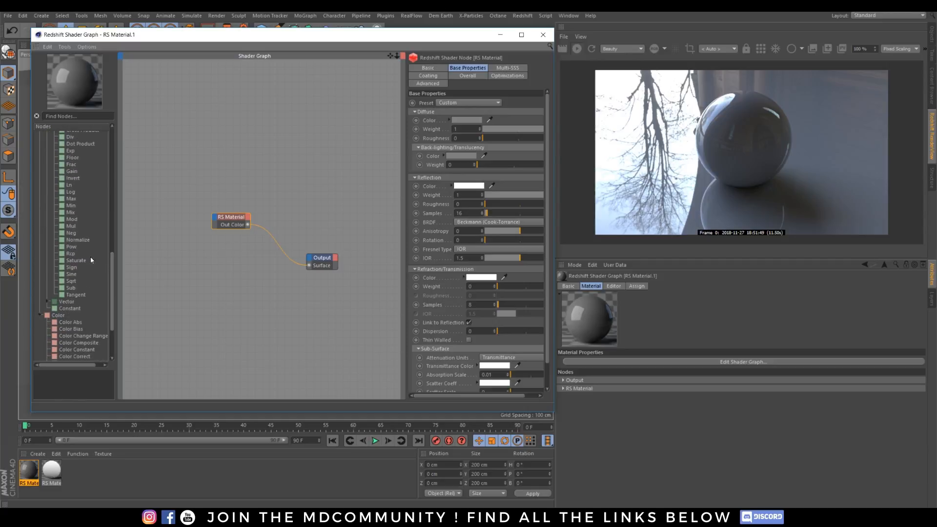
pyautogui.scroll(-4, 108, 303)
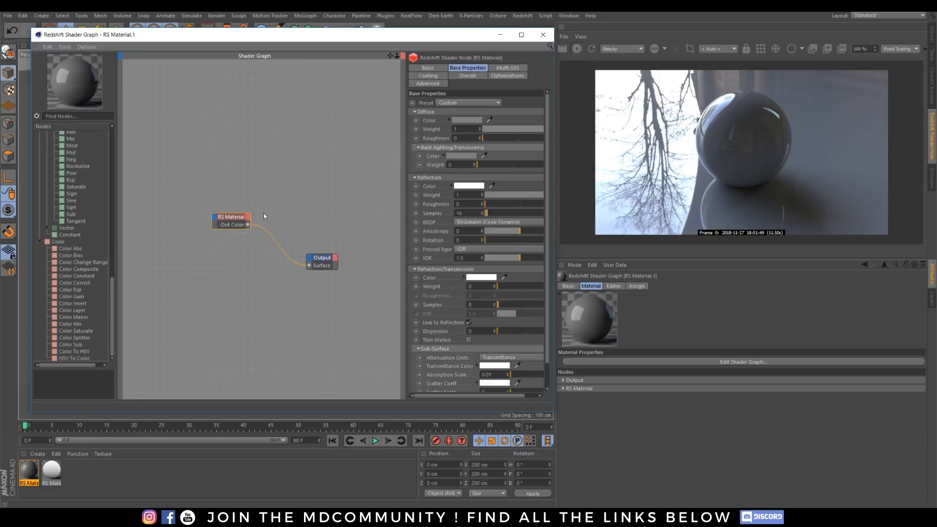
# Move the RS Material node closer to the Output node and try its Glass, Tinted Glass, Water and Aluminium presets.
pyautogui.moveTo(233, 222); pyautogui.dragTo(276, 248)
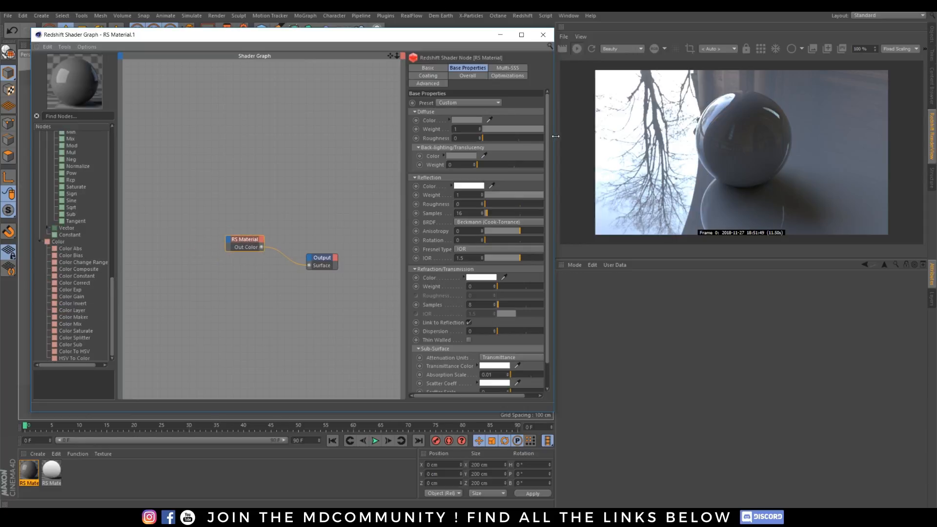
pyautogui.click(466, 101)
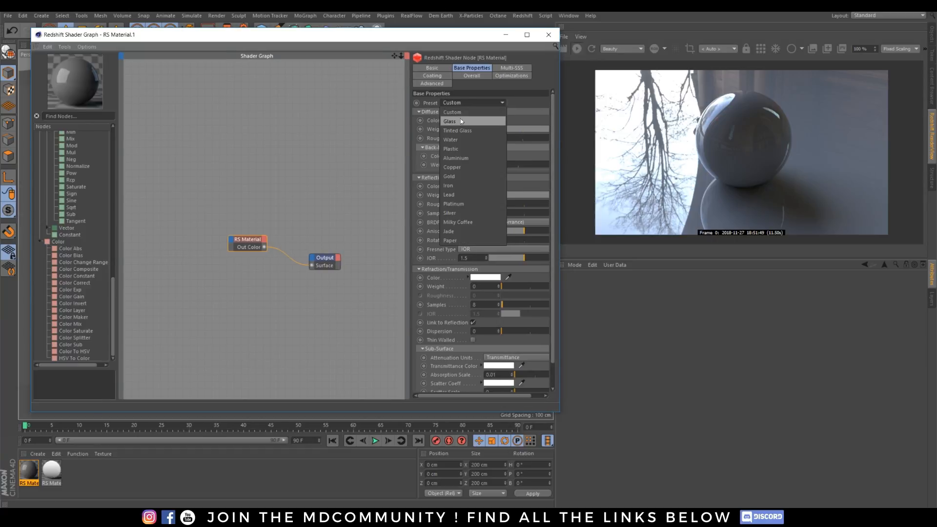
pyautogui.click(459, 122)
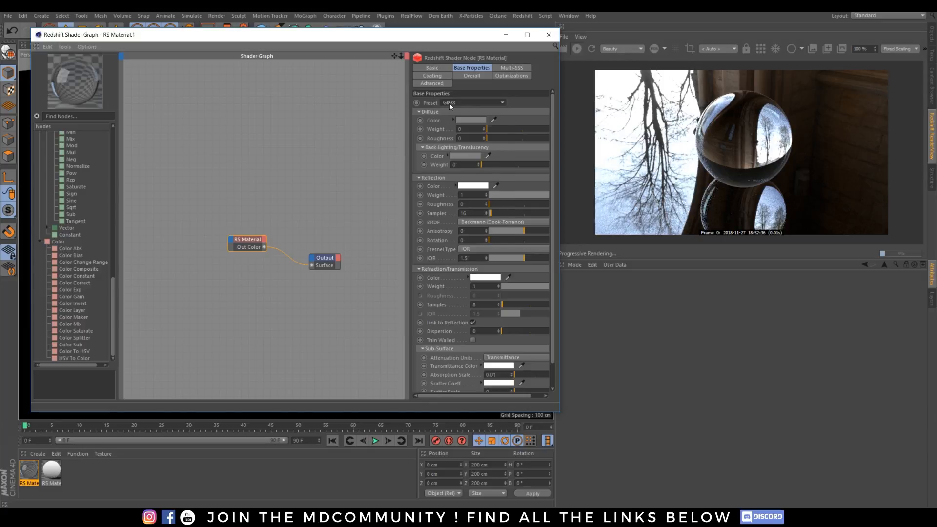
pyautogui.click(450, 103)
pyautogui.click(457, 130)
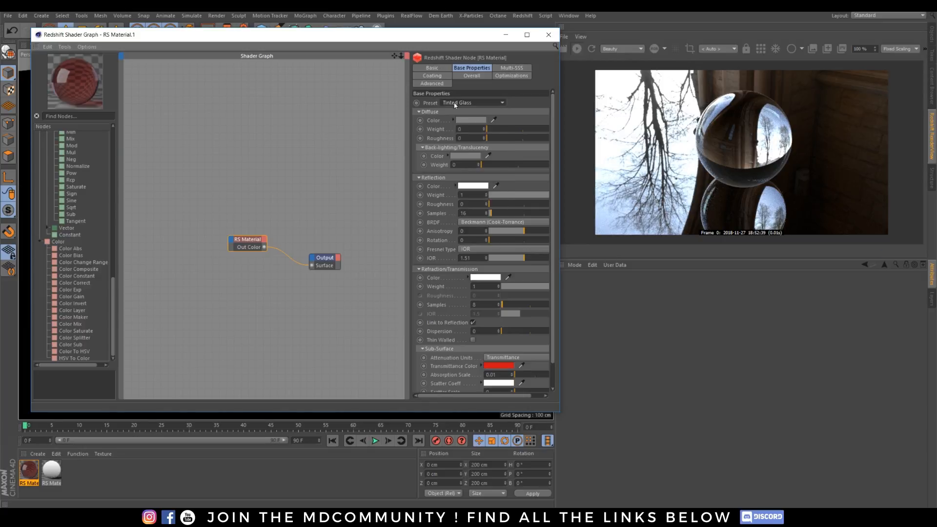
pyautogui.click(454, 102)
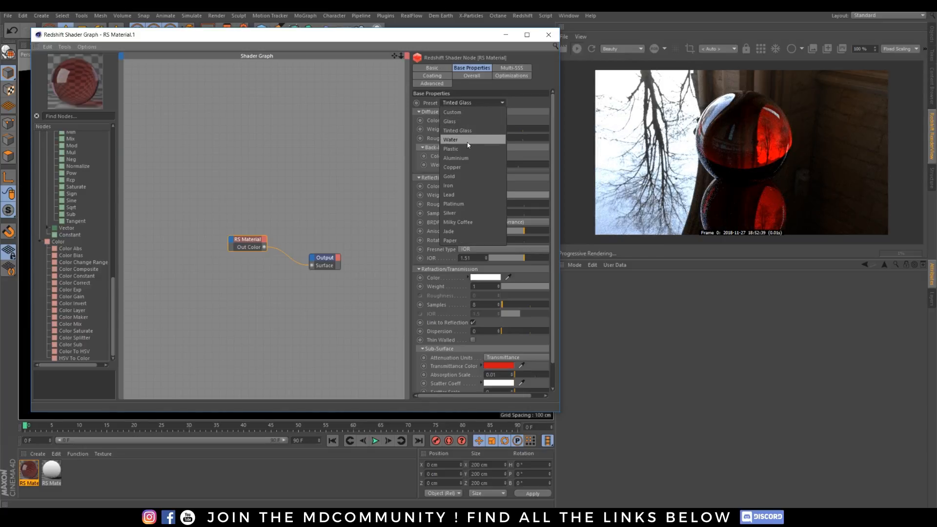
pyautogui.click(468, 143)
pyautogui.click(456, 103)
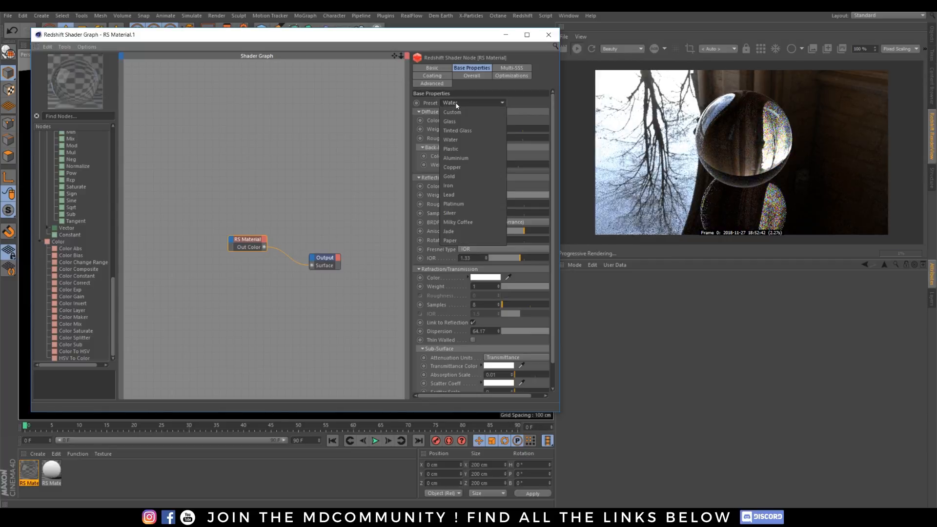
pyautogui.click(456, 158)
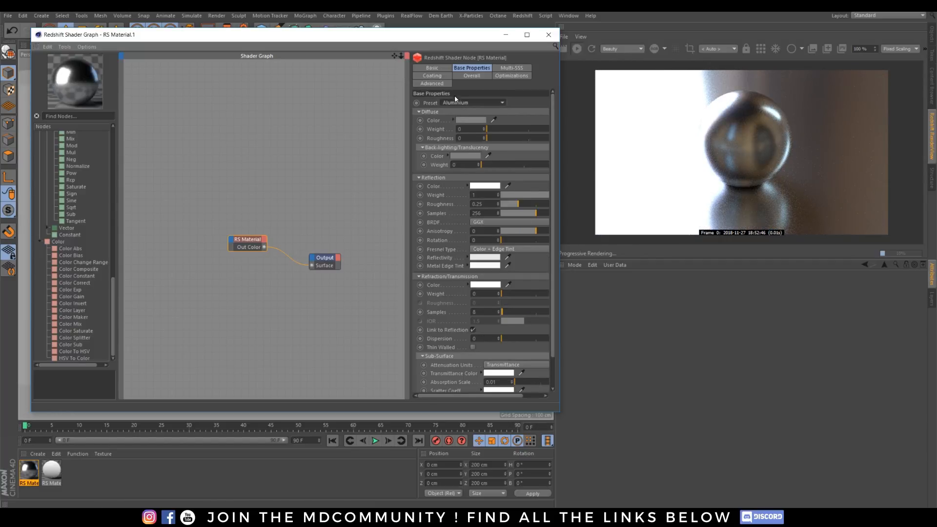
# Apply the Copper preset to the RS Material node and set its diffuse weight to 0.557.
pyautogui.click(455, 101)
pyautogui.click(457, 166)
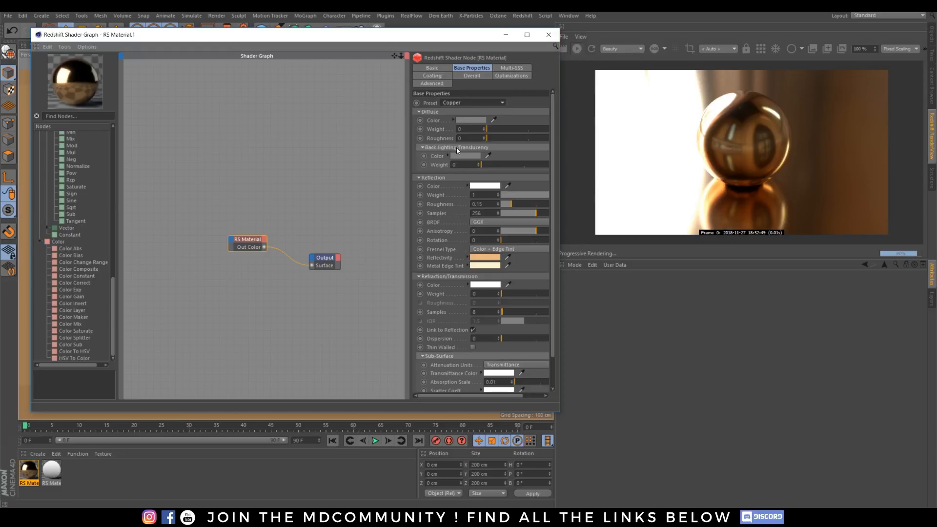
pyautogui.moveTo(487, 129); pyautogui.dragTo(532, 131)
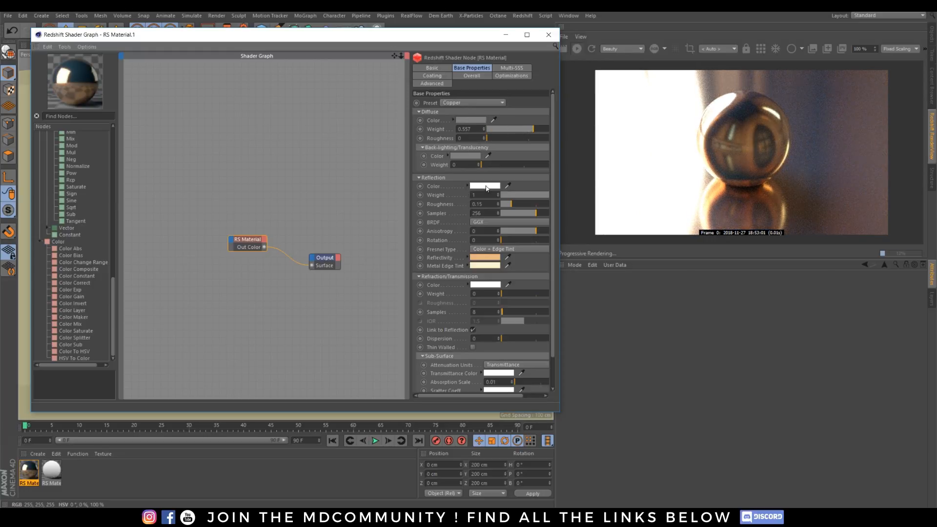
# Change the copper material's Reflectivity color to green with a hue of 114°.
pyautogui.click(485, 259)
pyautogui.moveTo(510, 256); pyautogui.dragTo(477, 257)
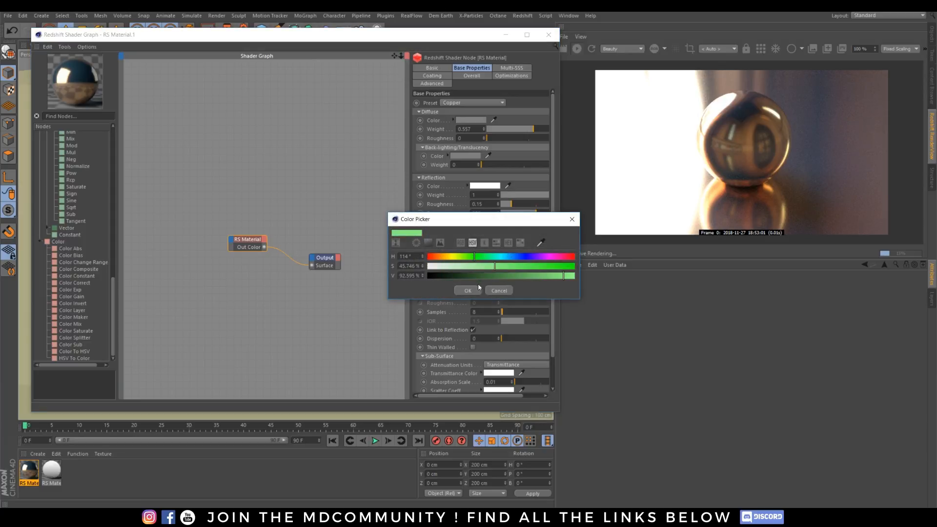
pyautogui.click(478, 289)
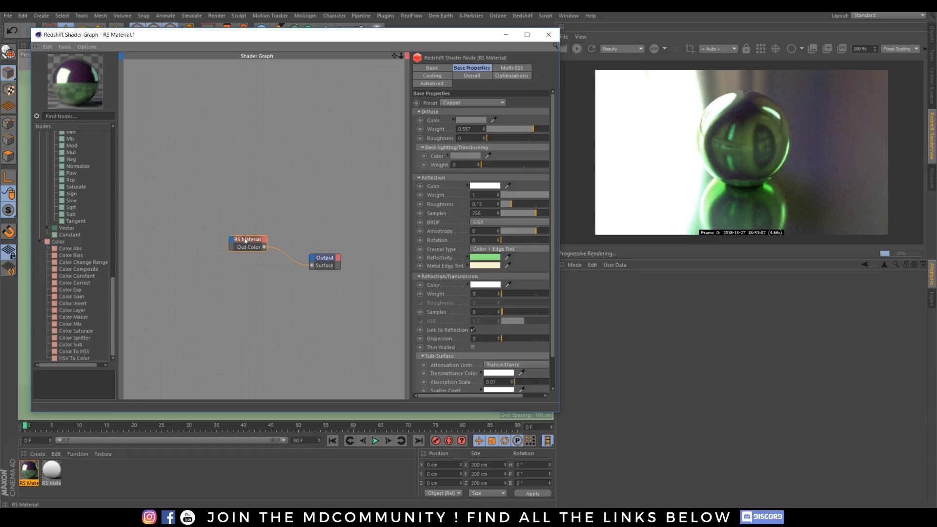
# Apply the Lead preset to the RS Material node.
pyautogui.click(483, 103)
pyautogui.click(455, 196)
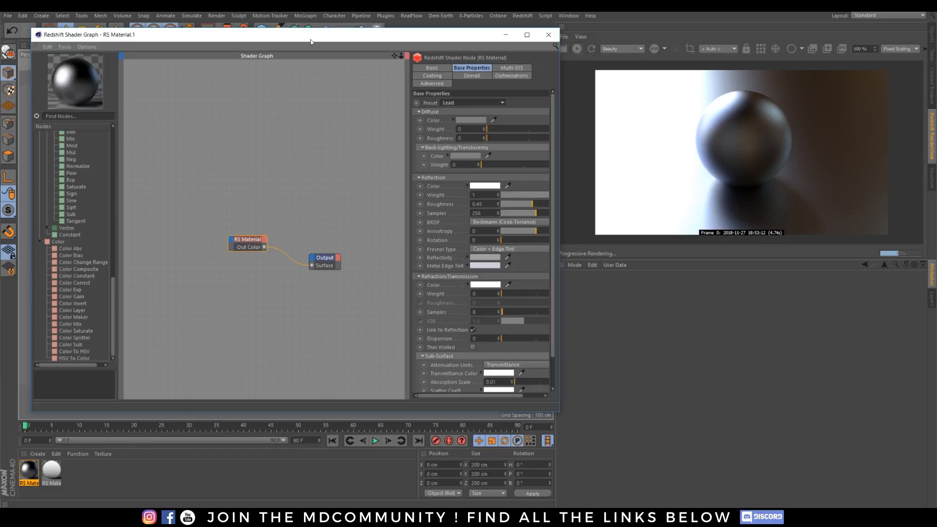
# Delete the material tag from the Plane object and return to the Redshift RenderView.
pyautogui.click(932, 34)
pyautogui.click(641, 57)
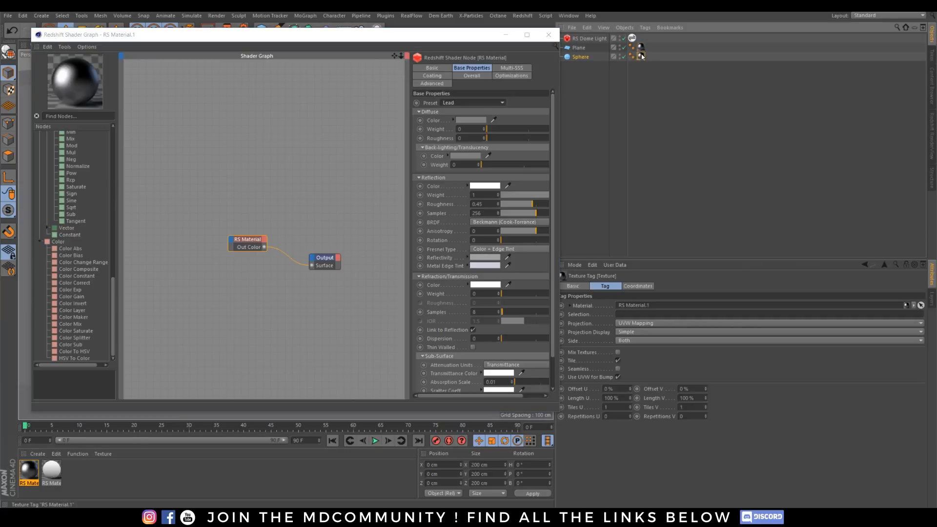
pyautogui.click(642, 49)
pyautogui.press('Delete')
pyautogui.click(933, 124)
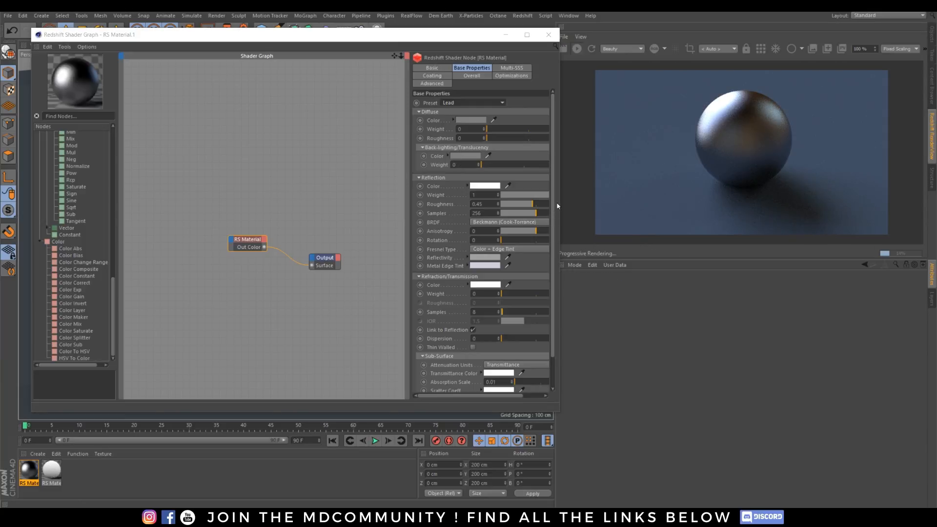
# Widen the Shader Graph window and examine the RS Material's base properties down to the Sub-Surface settings.
pyautogui.moveTo(560, 201); pyautogui.dragTo(608, 207)
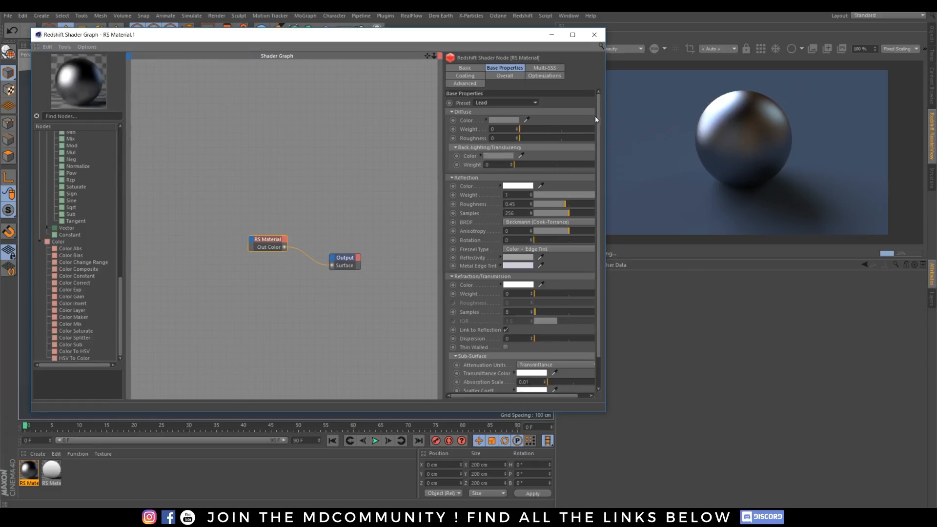
pyautogui.scroll(-3, 596, 115)
pyautogui.scroll(3, 490, 250)
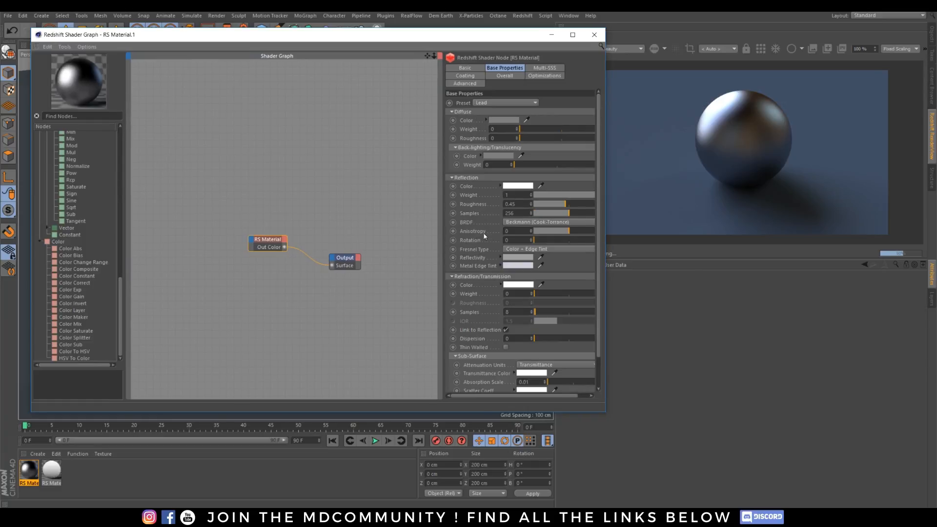
pyautogui.scroll(-3, 490, 239)
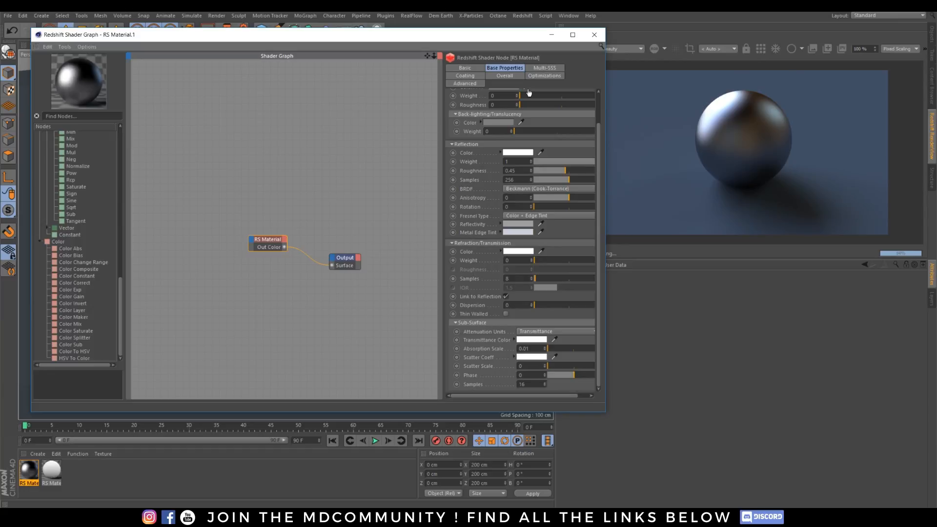
# Review the RS Material's Multi-SSS settings and set its coating weight to 1.
pyautogui.click(544, 68)
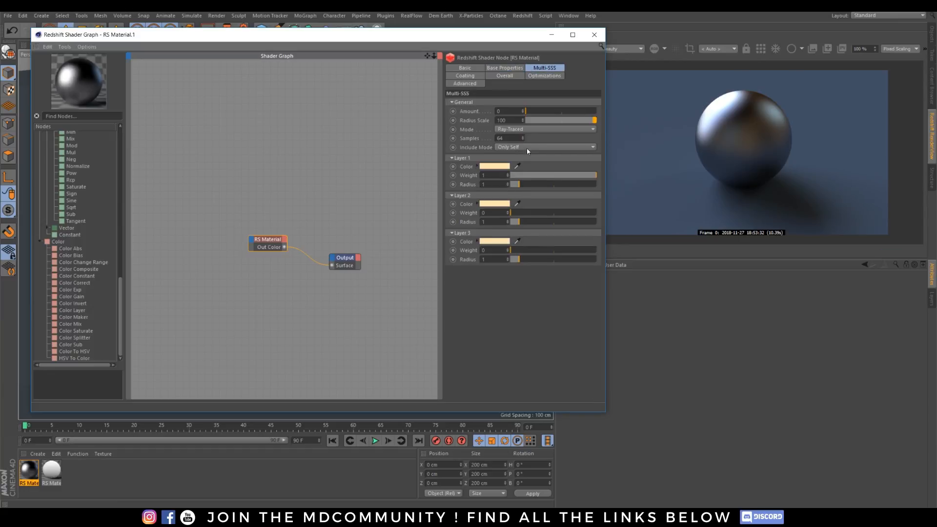
pyautogui.click(480, 84)
pyautogui.click(466, 76)
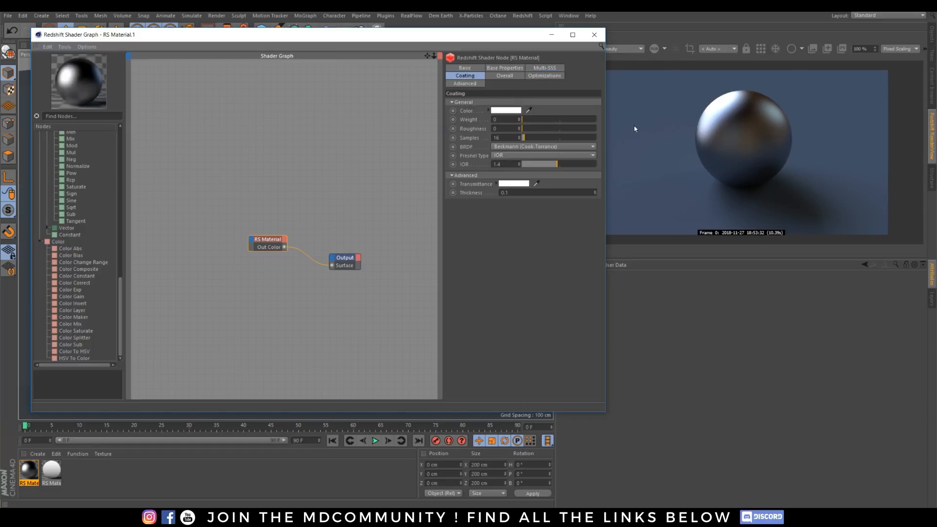
pyautogui.moveTo(523, 121); pyautogui.dragTo(614, 125)
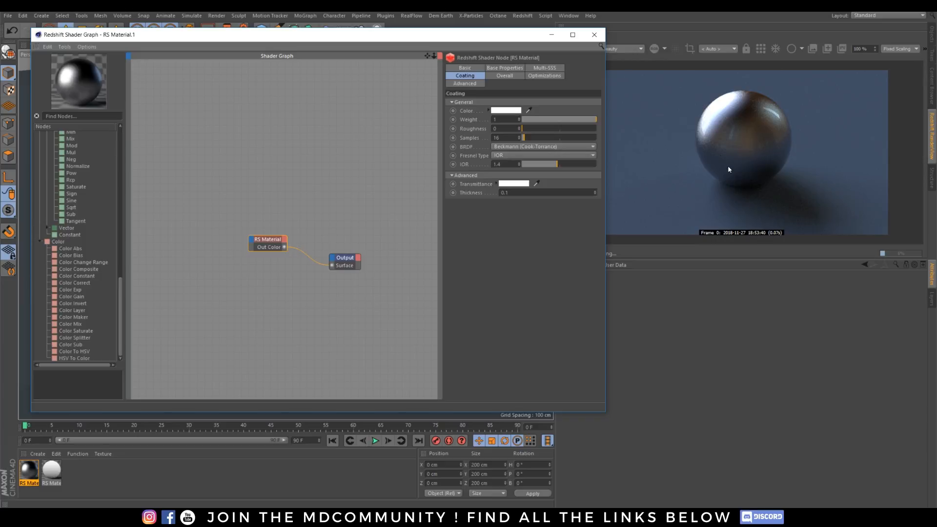
# Set the RS Material's overall emission color to bright red with hue 0° and 80% saturation, and the emission weight to 2.
pyautogui.click(505, 76)
pyautogui.click(502, 119)
pyautogui.click(563, 129)
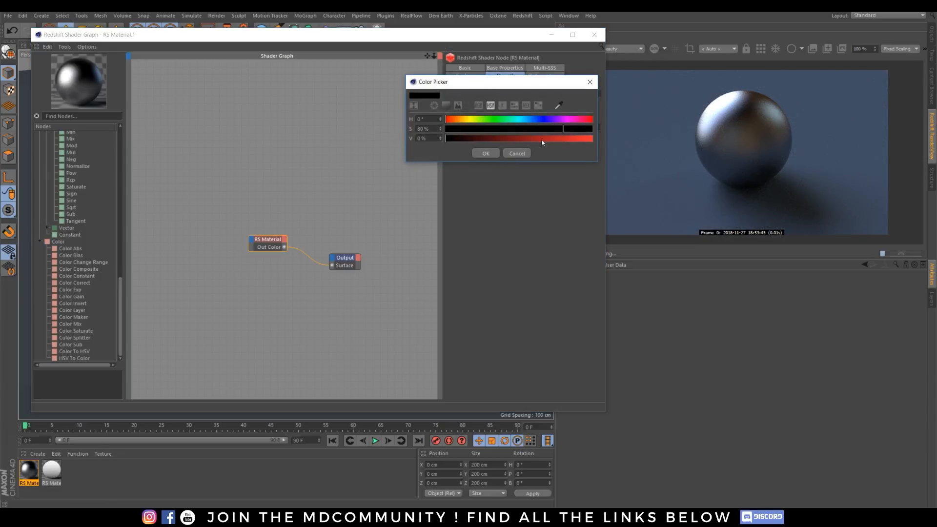
pyautogui.moveTo(542, 139); pyautogui.dragTo(596, 141)
pyautogui.press('Return')
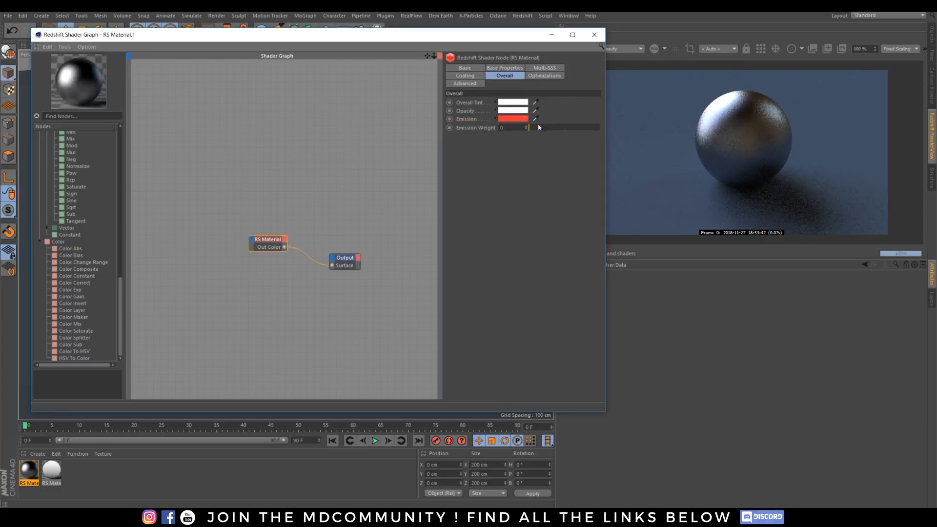
pyautogui.moveTo(538, 128); pyautogui.dragTo(601, 129)
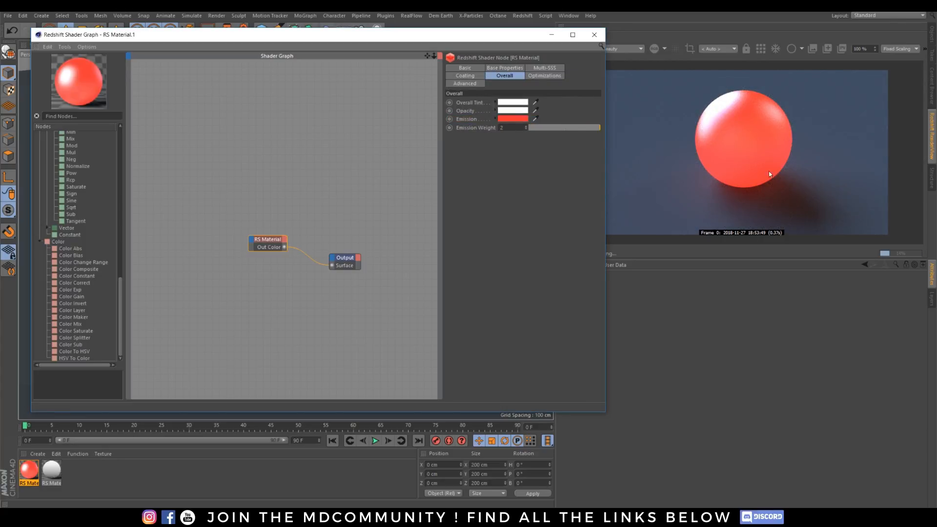
# Reset the RS Material's emission weight to 0 and its emission color to black.
pyautogui.moveTo(573, 129); pyautogui.dragTo(344, 140)
pyautogui.click(502, 119)
pyautogui.click(479, 148)
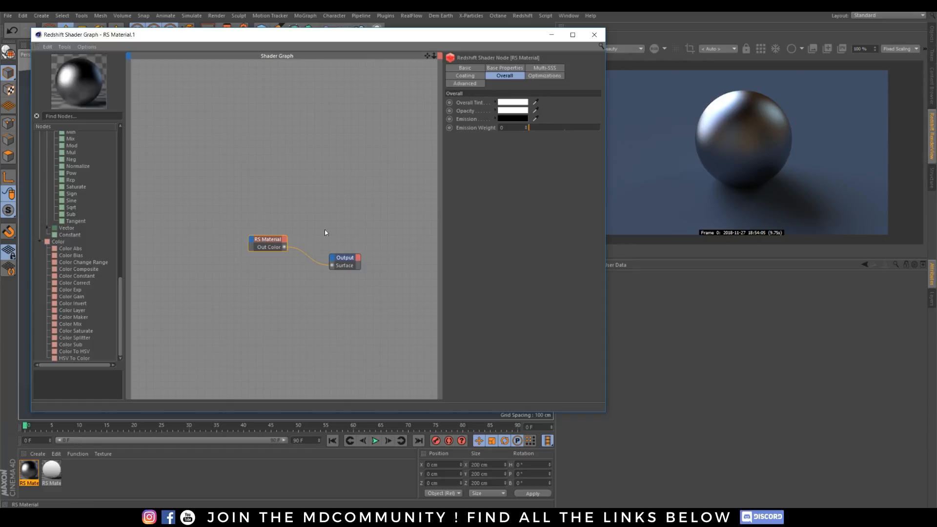
# Examine the RS Material's Optimizations, Advanced and Basic settings, ending on Base Properties.
pyautogui.click(542, 77)
pyautogui.click(476, 84)
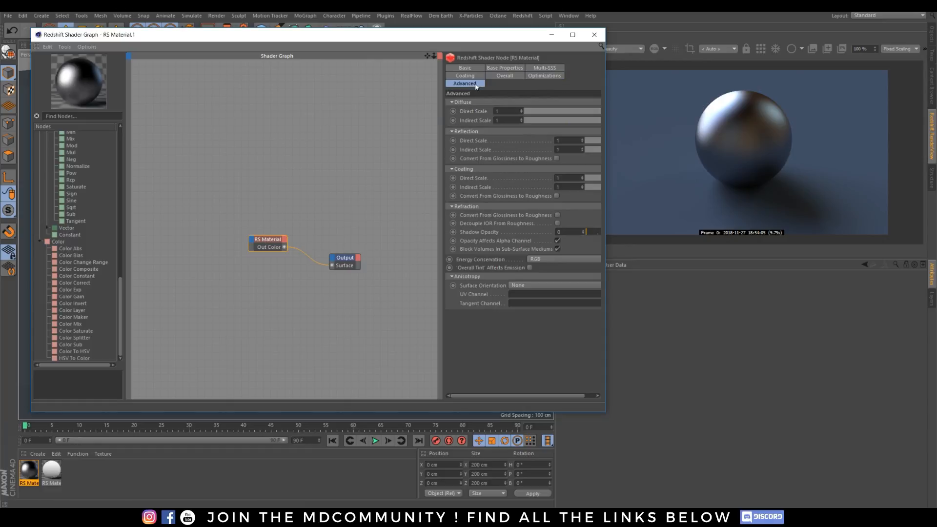
pyautogui.click(467, 70)
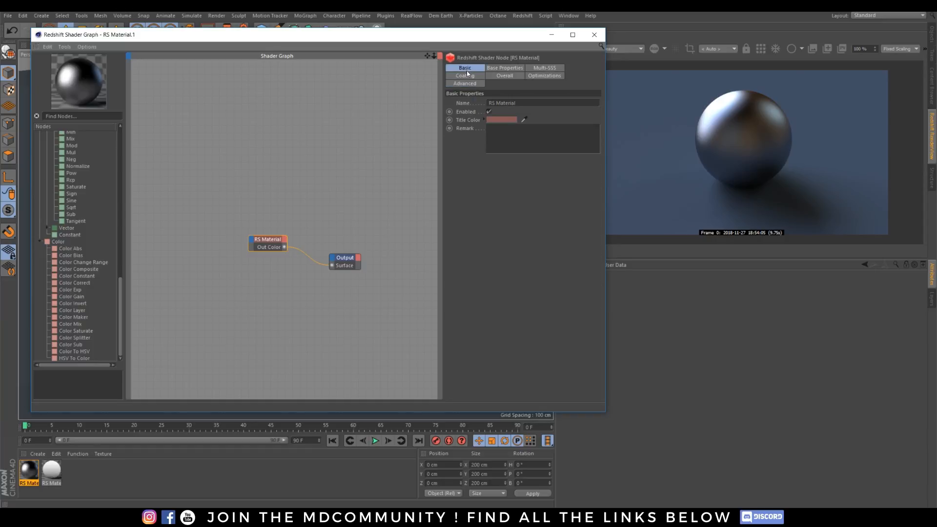
pyautogui.click(504, 68)
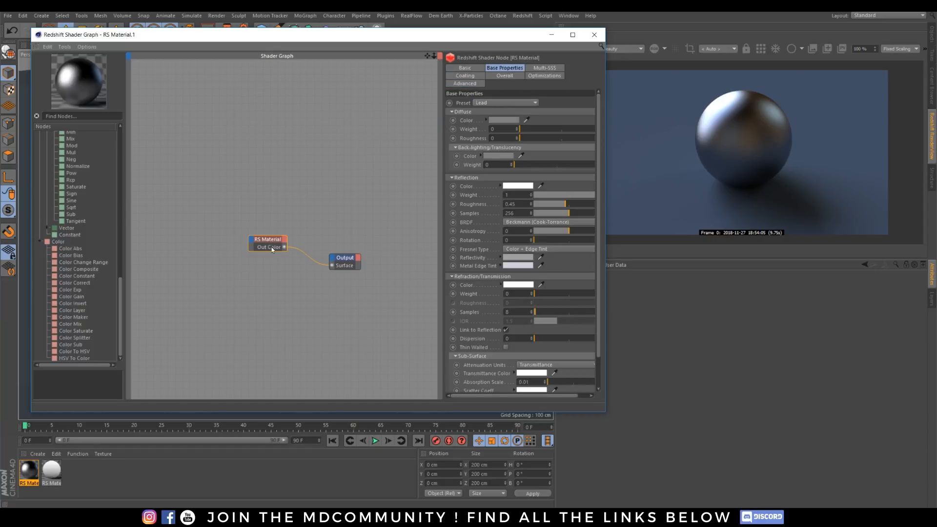
# Expose the Overall Bump Input port on the RS Material node.
pyautogui.moveTo(263, 242)
pyautogui.mouseDown()
pyautogui.moveTo(261, 212)
pyautogui.moveTo(234, 223)
pyautogui.moveTo(266, 245)
pyautogui.mouseUp()
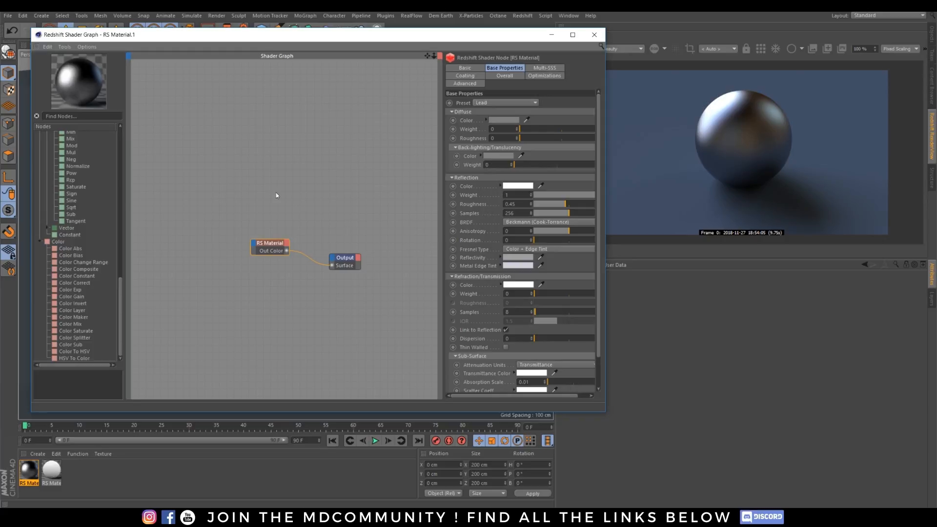
pyautogui.moveTo(119, 295); pyautogui.dragTo(108, 145)
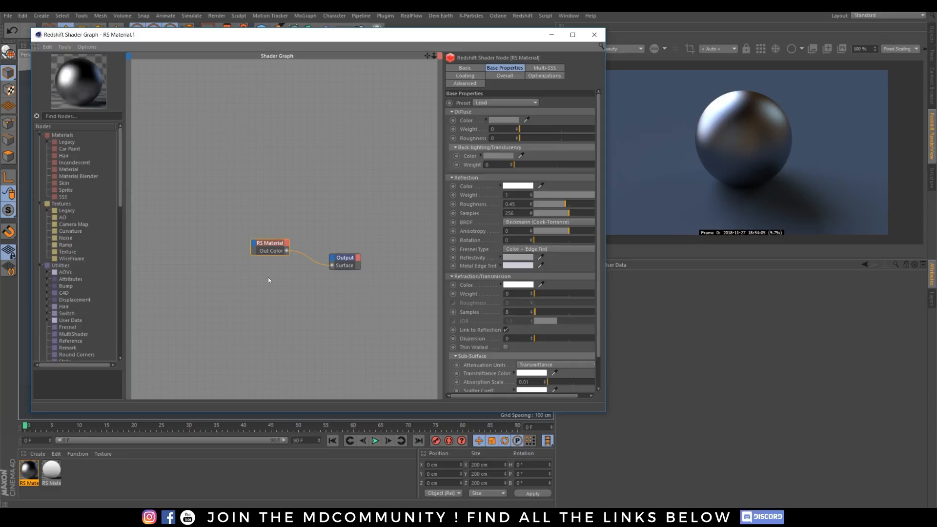
pyautogui.click(253, 244)
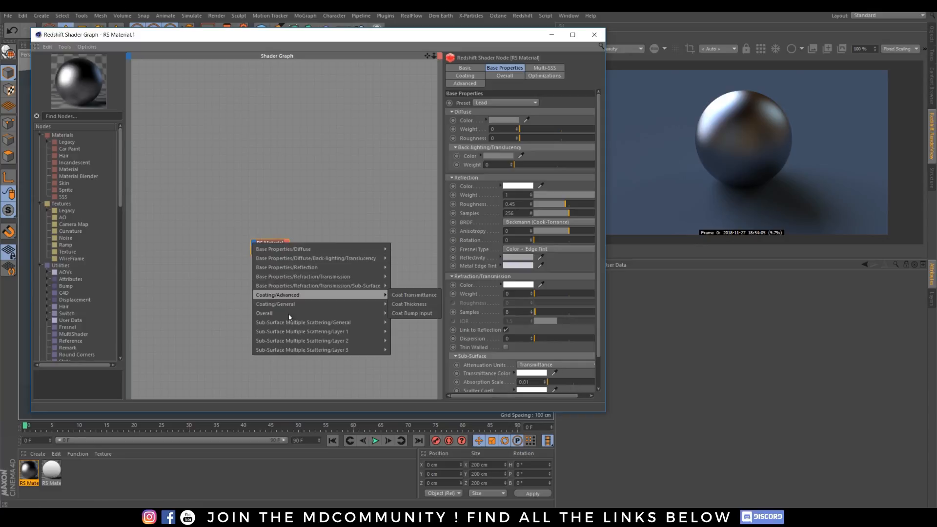
pyautogui.moveTo(298, 314)
pyautogui.click(406, 342)
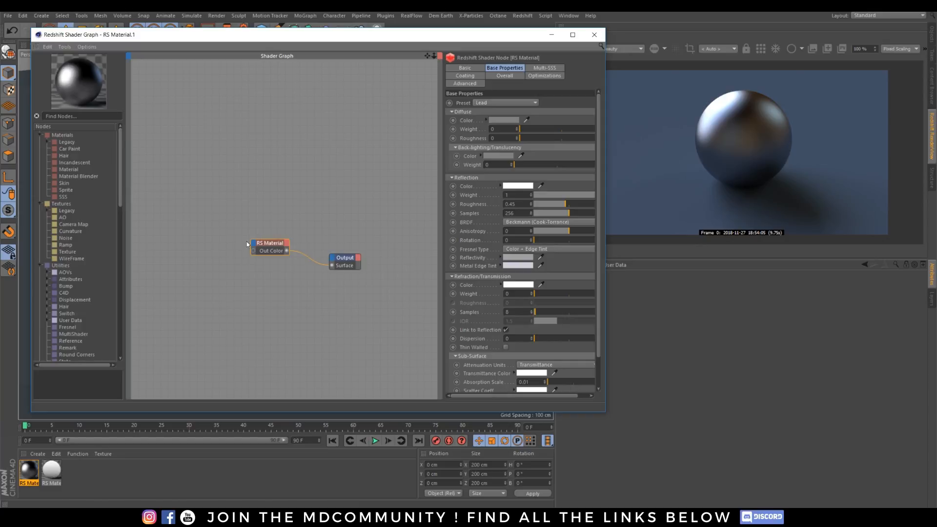
pyautogui.click(274, 270)
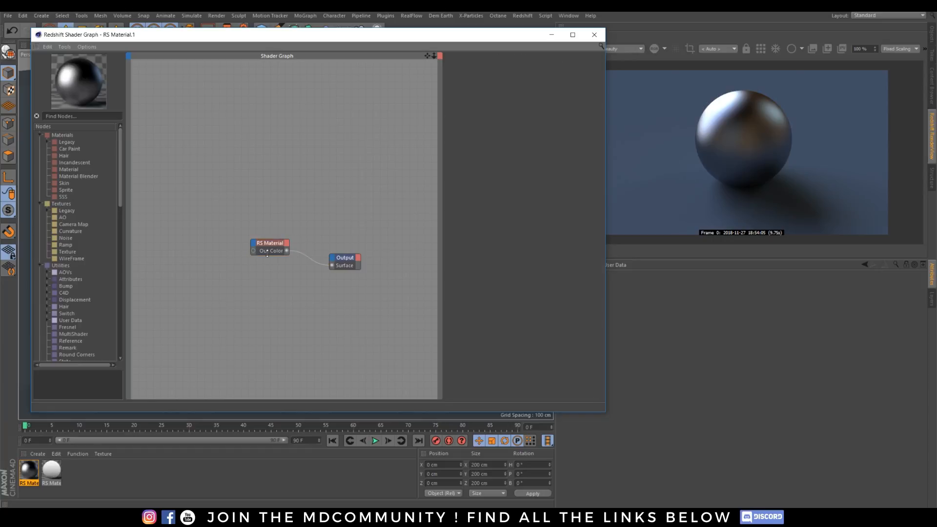
# Make the RS Material node taller and move it slightly closer to the Output node.
pyautogui.moveTo(269, 255); pyautogui.dragTo(270, 284)
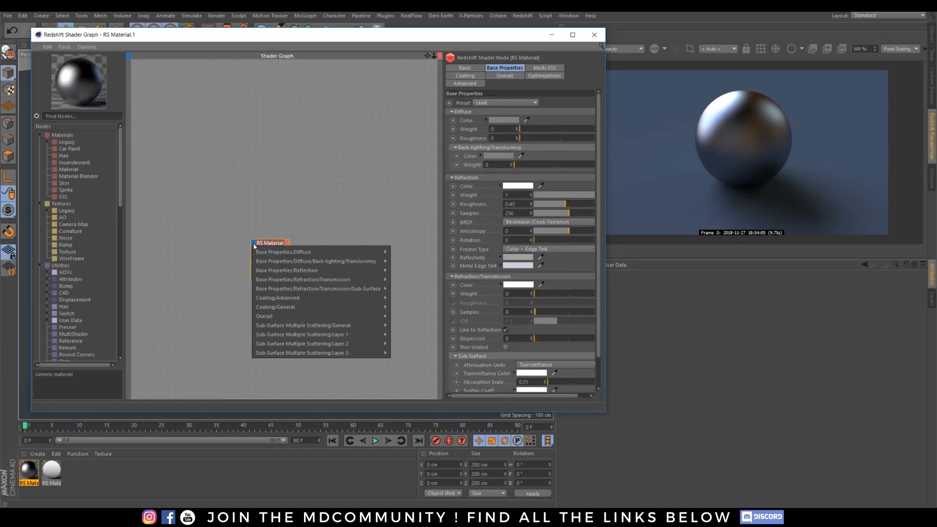
pyautogui.click(253, 243)
pyautogui.moveTo(351, 317)
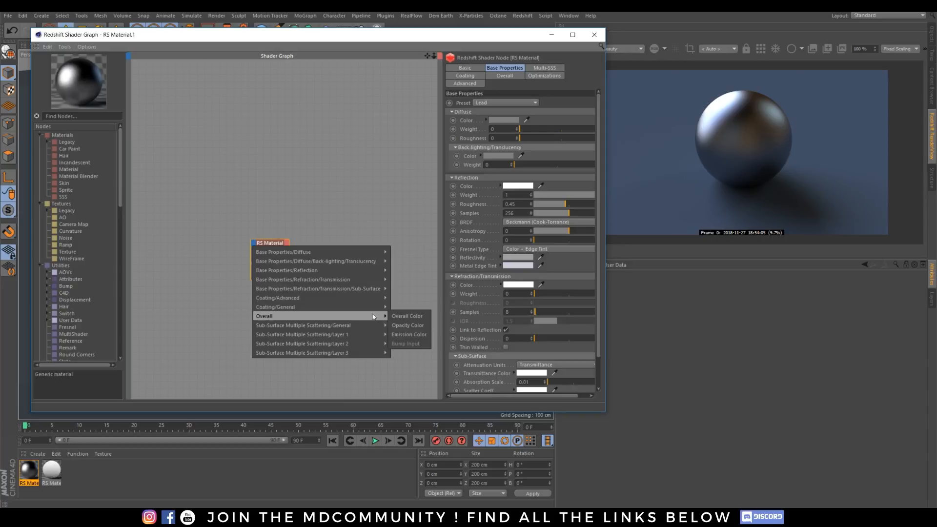
pyautogui.click(401, 344)
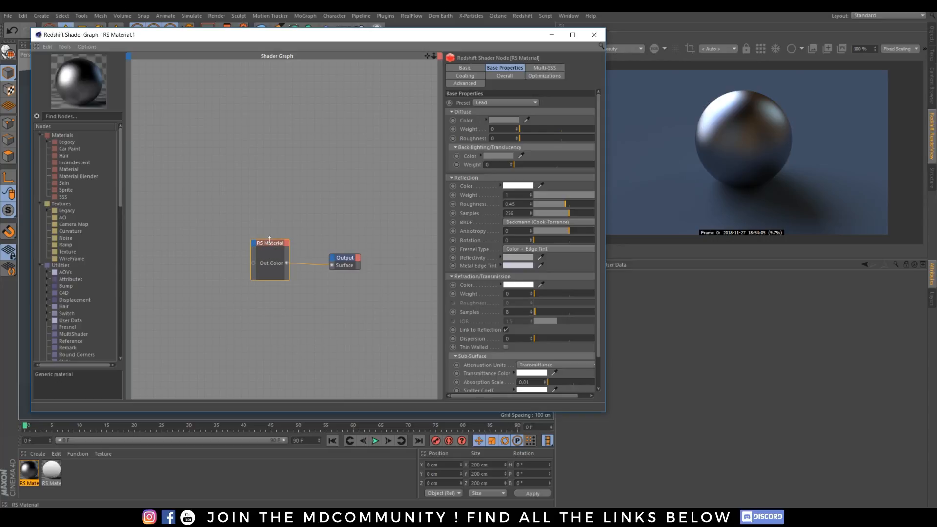
pyautogui.moveTo(269, 247)
pyautogui.mouseDown()
pyautogui.moveTo(292, 238)
pyautogui.moveTo(282, 242)
pyautogui.mouseUp()
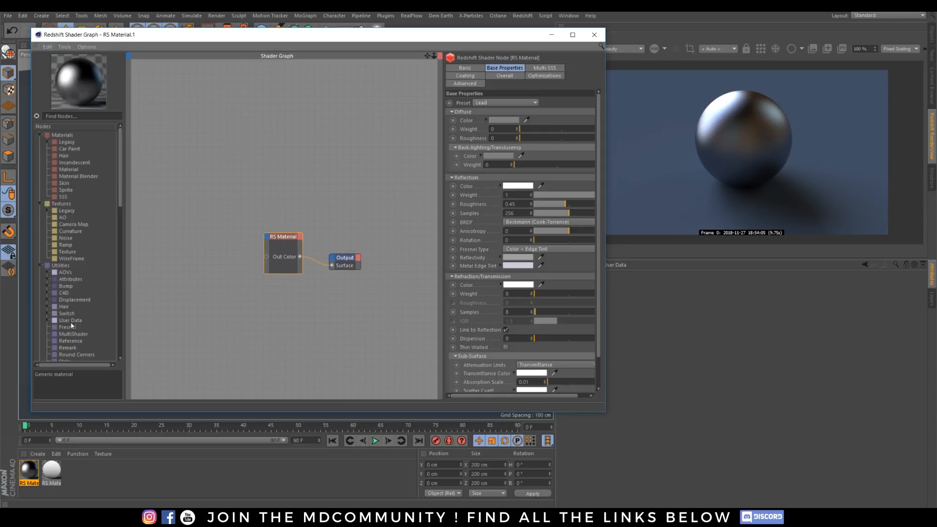
# Add an RS Bump Map node below the RS Material node and connect its output to the material's Bump Input.
pyautogui.scroll(-5, 78, 326)
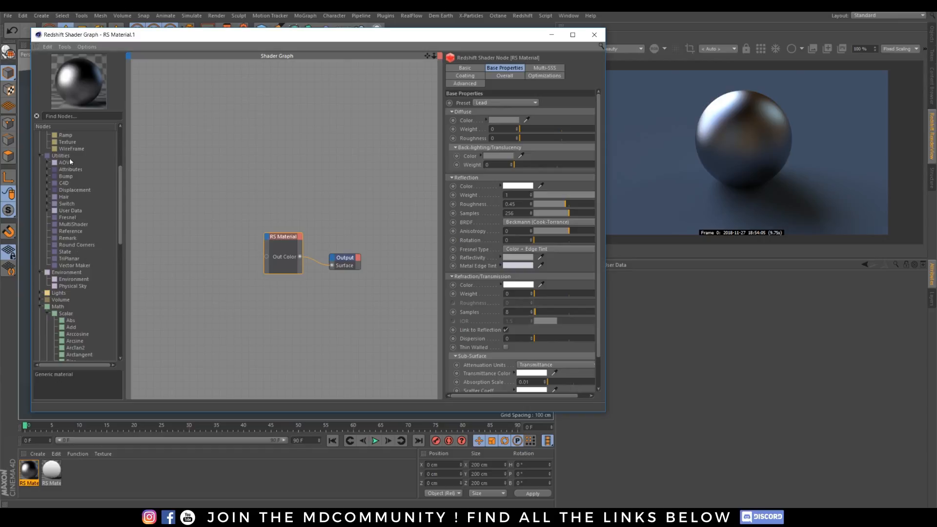
pyautogui.click(48, 176)
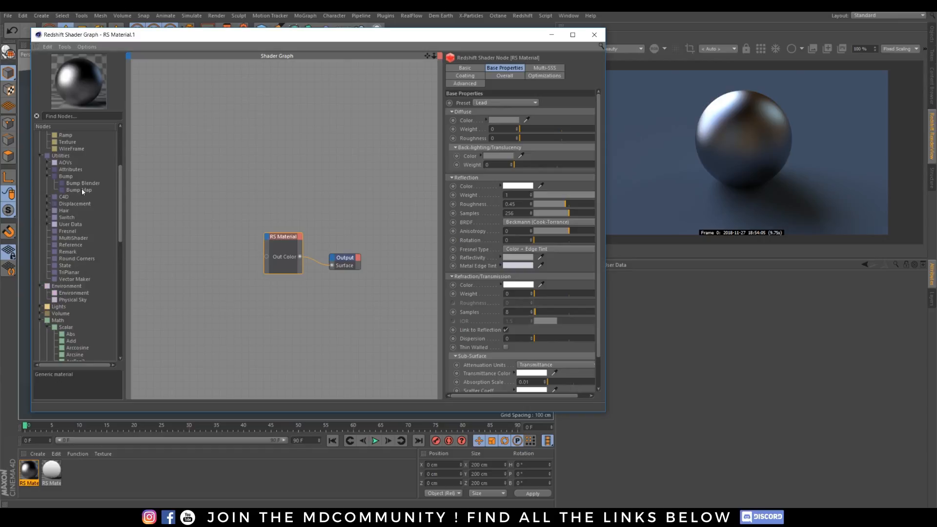
pyautogui.moveTo(75, 191); pyautogui.dragTo(257, 210)
pyautogui.click(291, 244)
pyautogui.moveTo(211, 288); pyautogui.dragTo(201, 293)
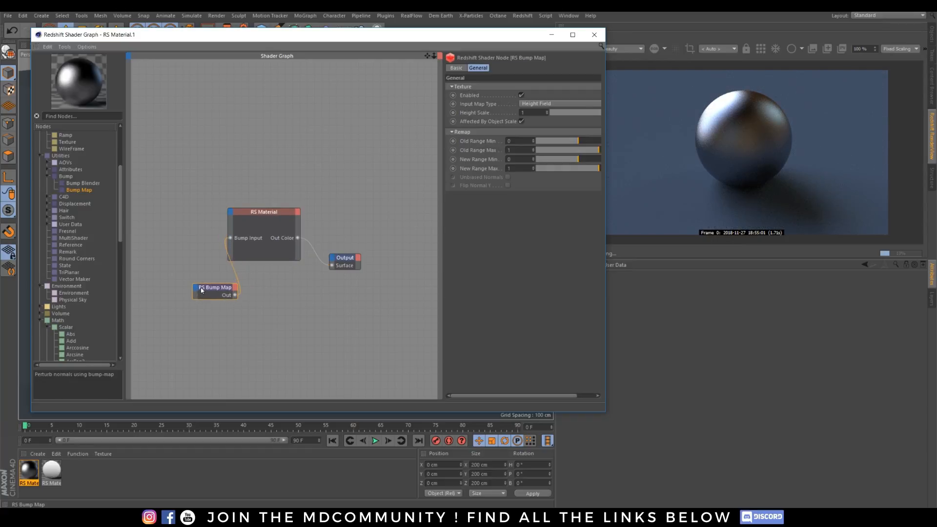
# Expose the RS Bump Map's texture Input port and connect a new RS Texture node's Out Color to it.
pyautogui.click(197, 289)
pyautogui.moveTo(203, 303)
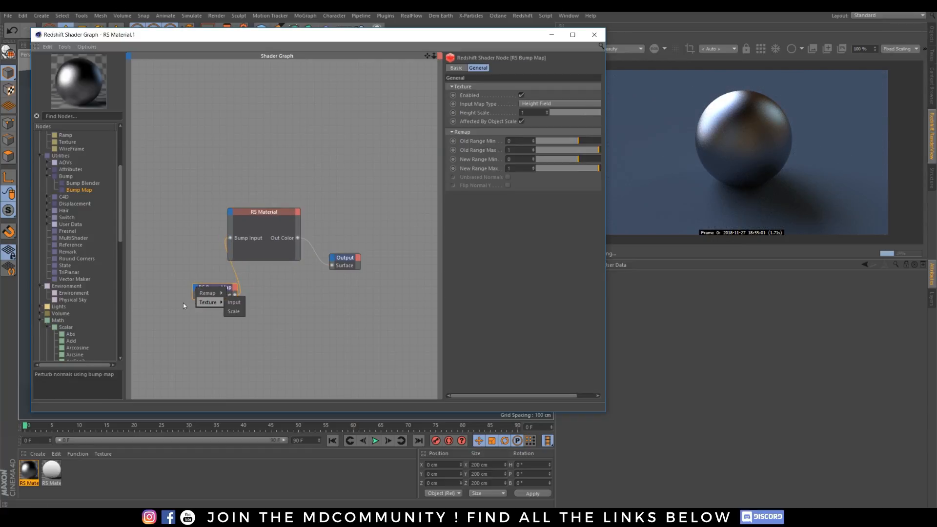
pyautogui.click(232, 303)
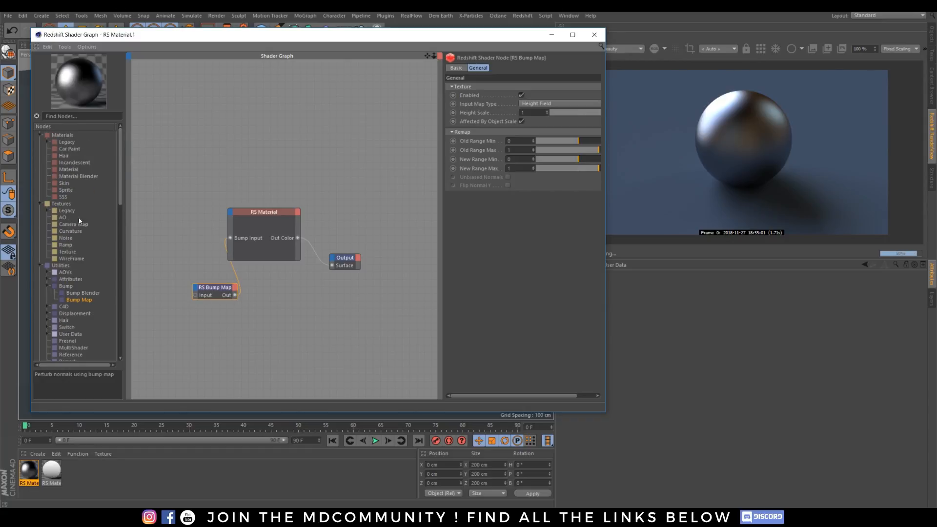
pyautogui.moveTo(66, 250); pyautogui.dragTo(158, 283)
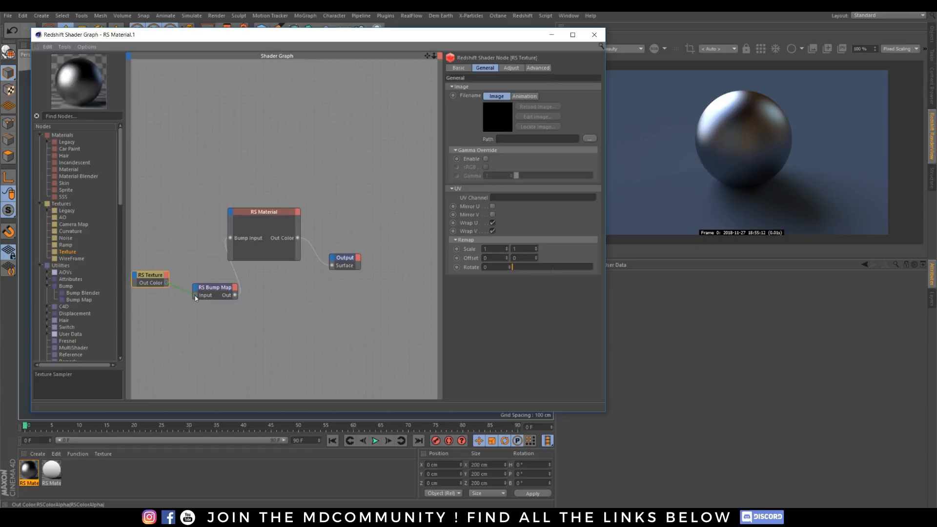
pyautogui.moveTo(194, 294); pyautogui.dragTo(195, 294)
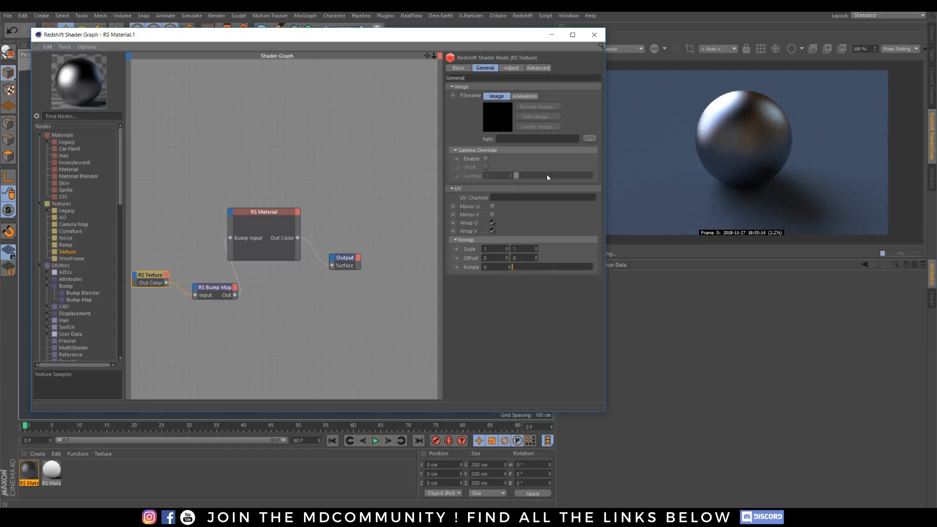
# Load Voltaic-BM-003.jpg from the Voltaic Pack folder in 3D gear as the RS Texture node's image.
pyautogui.click(590, 138)
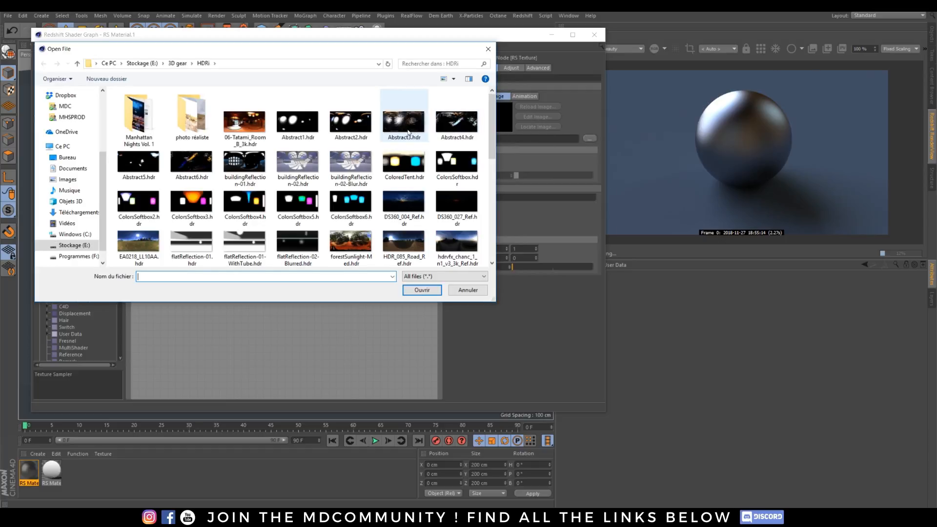
pyautogui.click(177, 65)
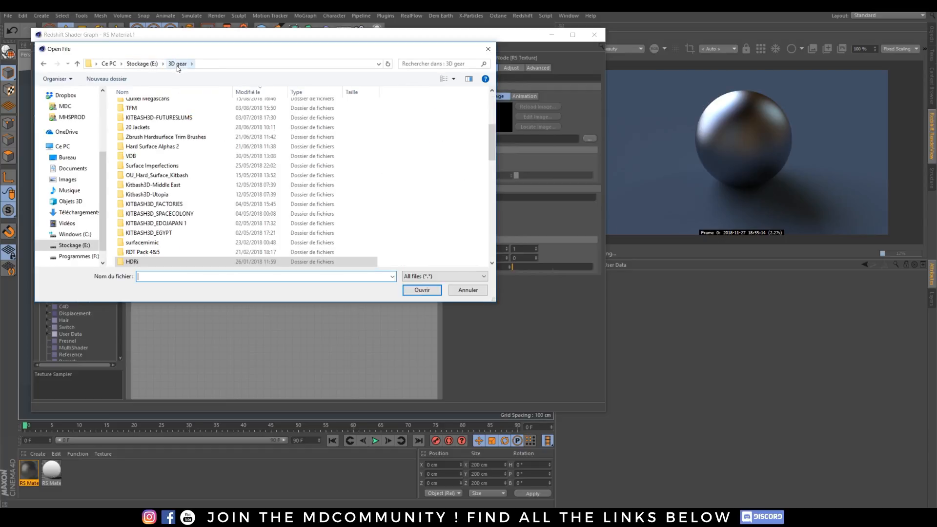
pyautogui.scroll(-4, 176, 221)
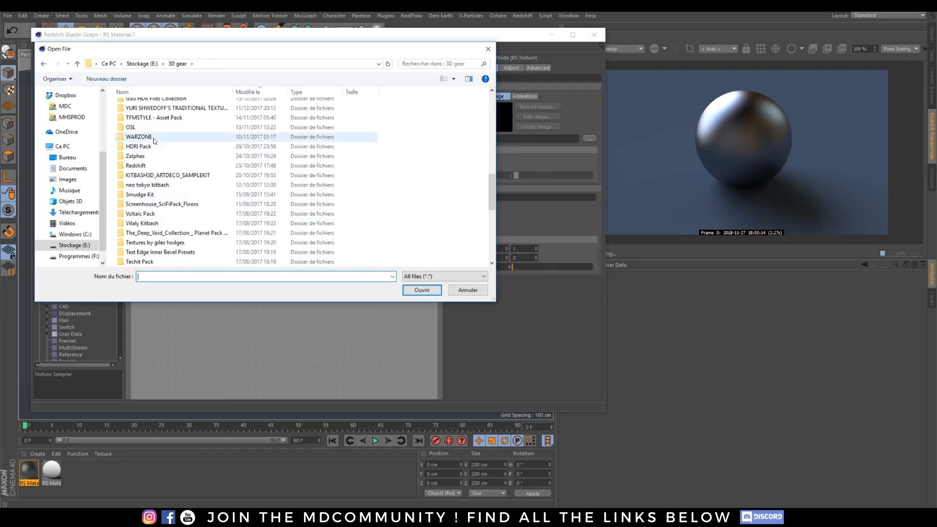
pyautogui.doubleClick(154, 215)
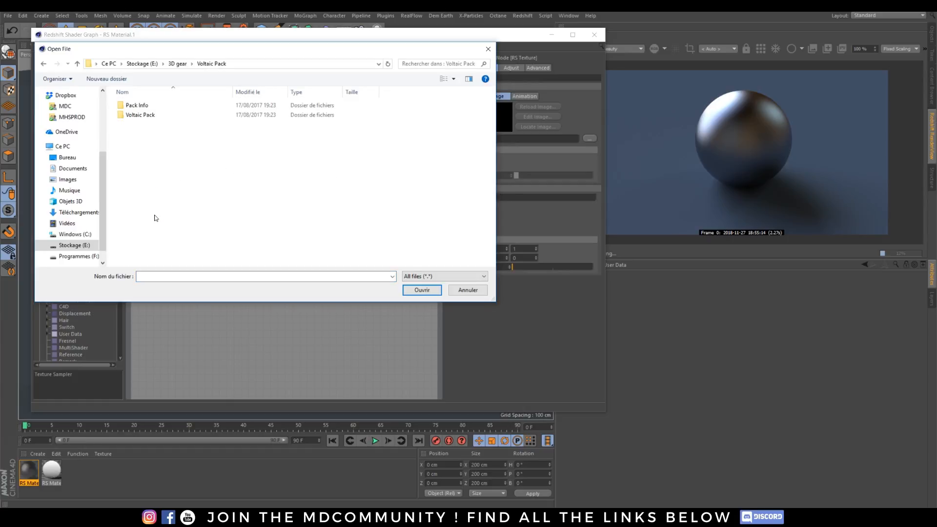
pyautogui.doubleClick(138, 115)
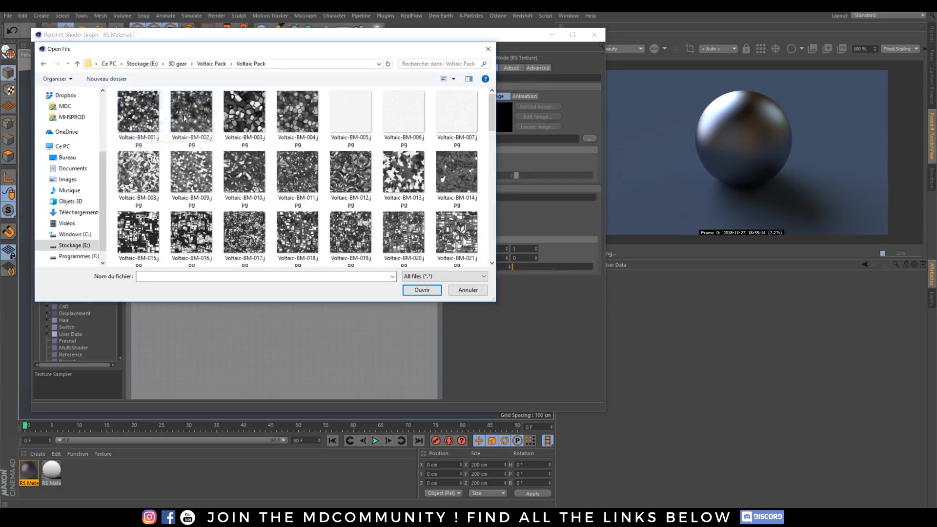
pyautogui.doubleClick(245, 124)
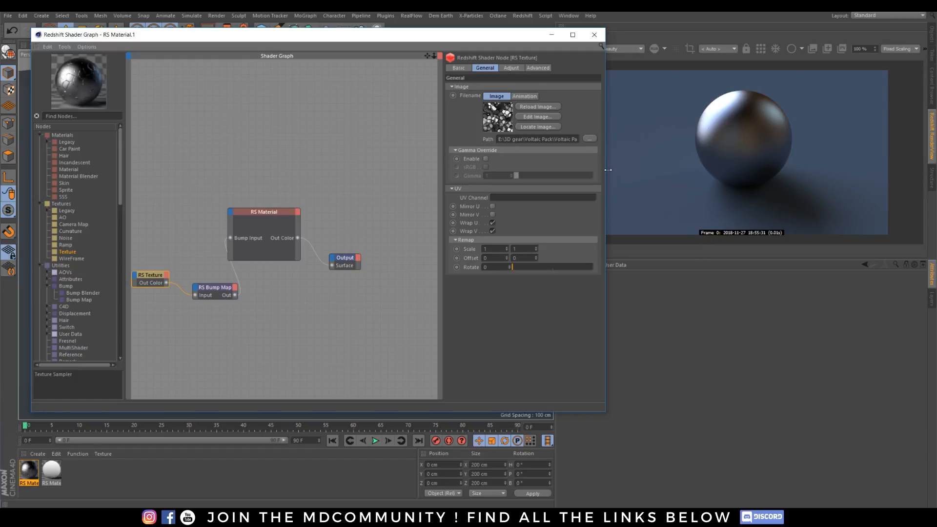
# Close the shader graph and Material Editor, and examine the bump detail on the rendered sphere up close.
pyautogui.moveTo(606, 166); pyautogui.dragTo(548, 166)
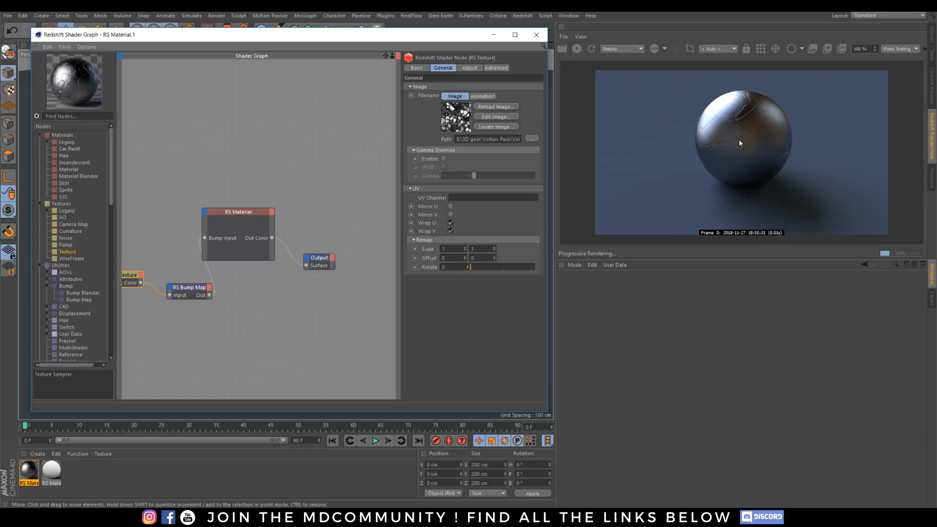
pyautogui.scroll(1, 739, 140)
pyautogui.click(537, 34)
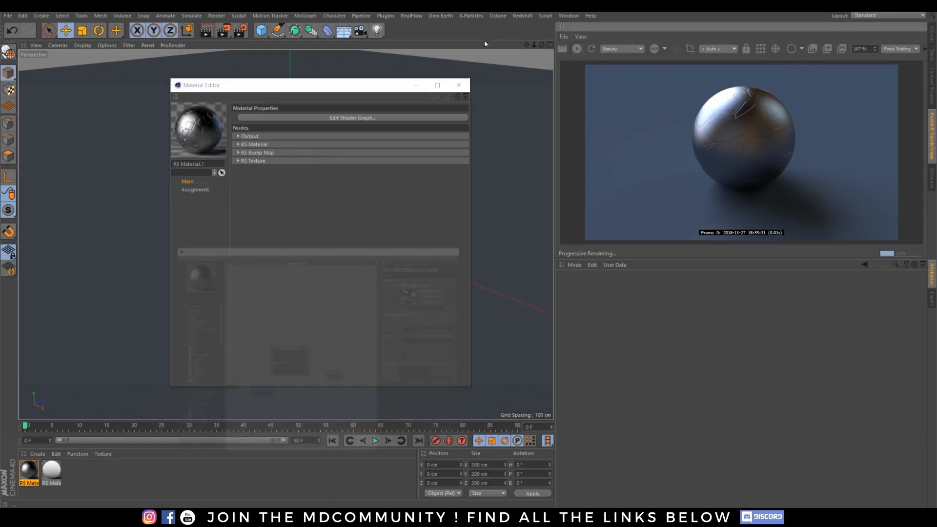
pyautogui.click(460, 84)
pyautogui.scroll(3, 332, 145)
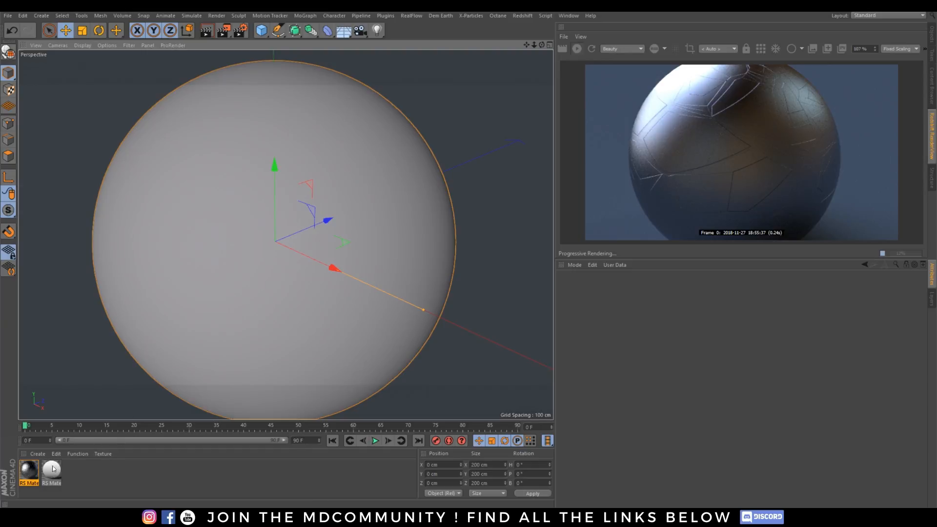
# Reopen the dark metallic material's shader graph and set the RS Bump Map's Height Scale to 2, keeping the Height Field map type.
pyautogui.doubleClick(29, 470)
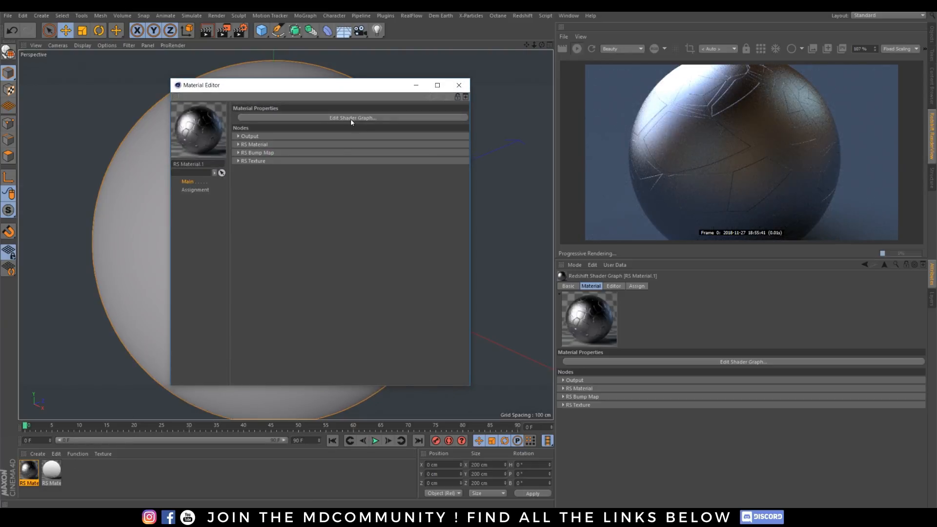
pyautogui.click(352, 118)
pyautogui.click(180, 290)
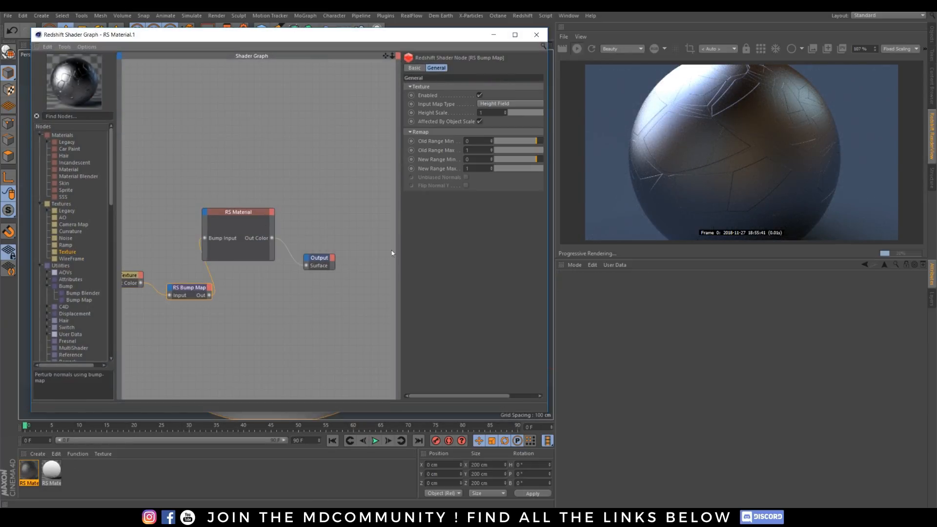
pyautogui.click(498, 104)
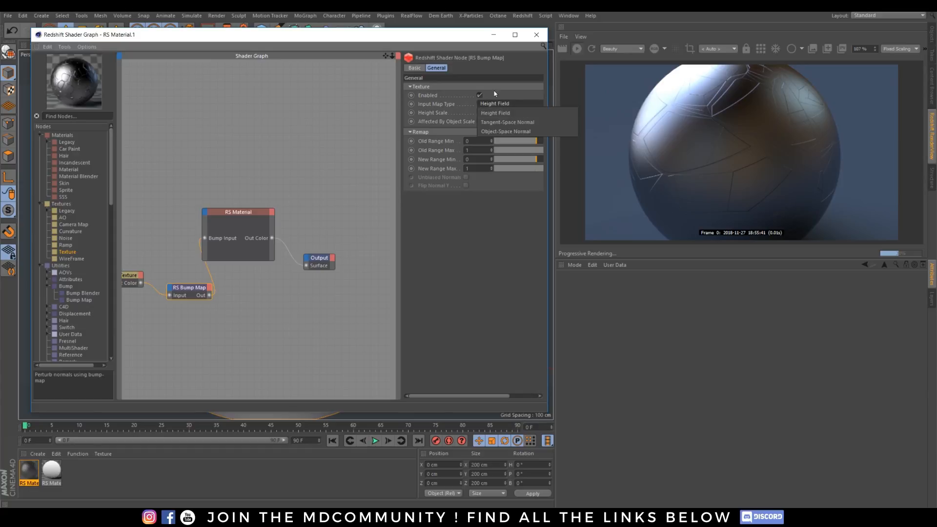
pyautogui.click(504, 233)
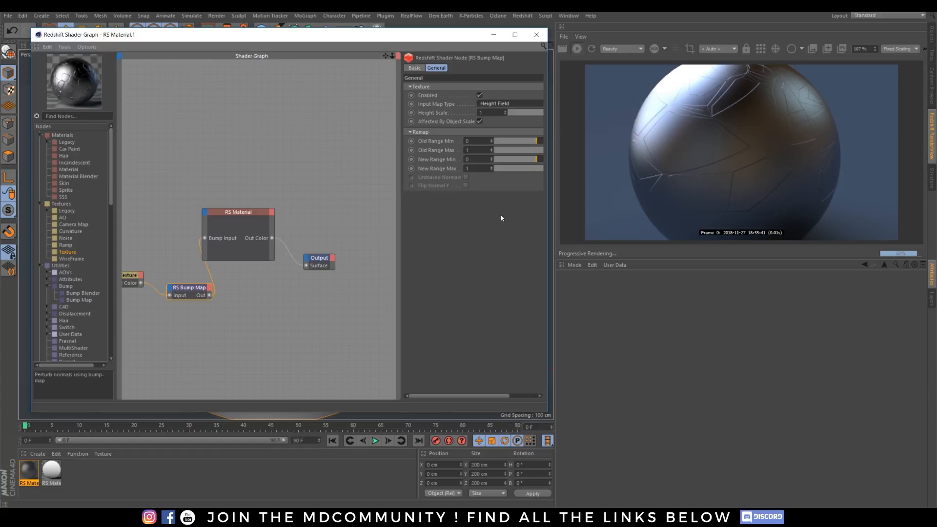
pyautogui.click(483, 113)
pyautogui.write('2')
pyautogui.press('Return')
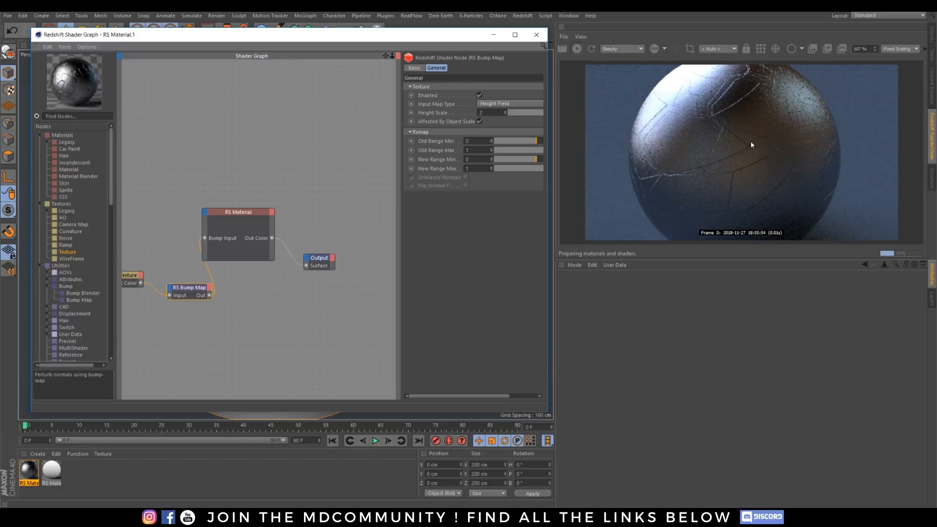
# Widen the shader graph window and add a scalar RS Invert node just below the link between RS Texture and RS Bump Map.
pyautogui.click(133, 280)
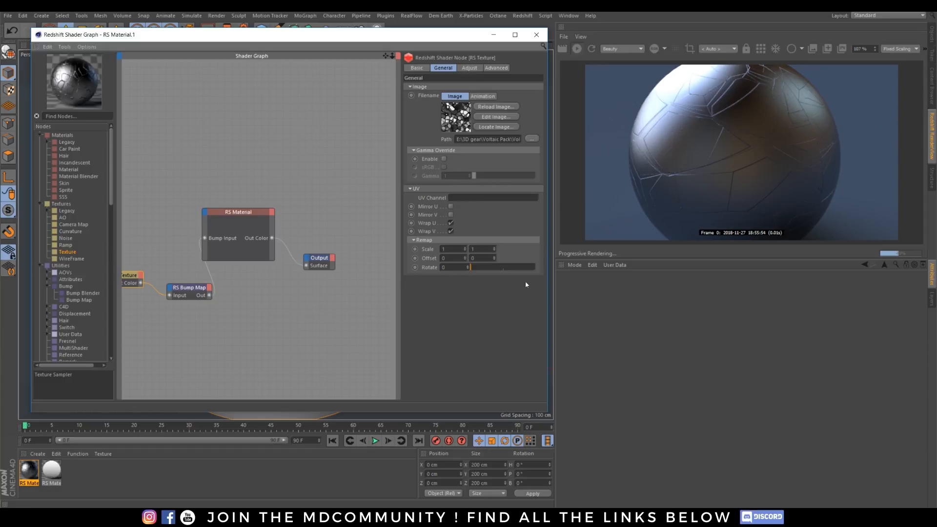
pyautogui.moveTo(549, 275); pyautogui.dragTo(570, 268)
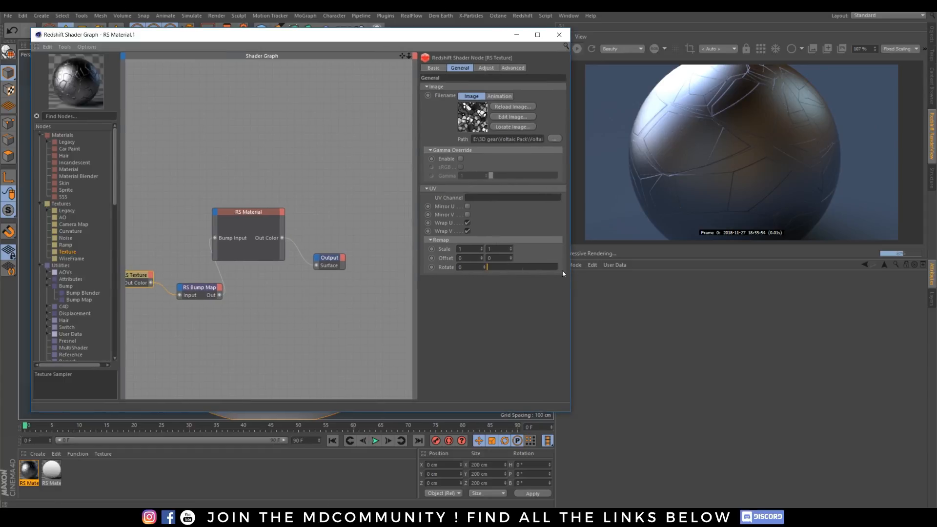
pyautogui.scroll(-1, 256, 318)
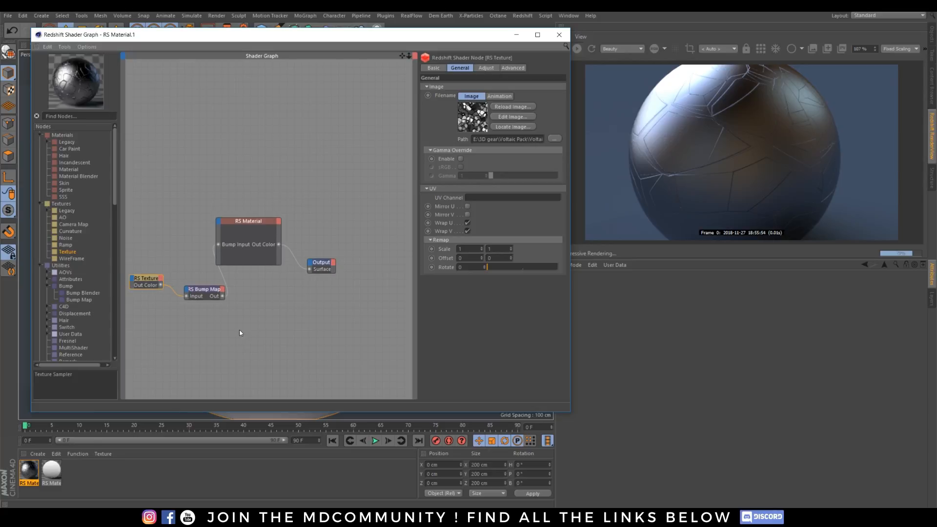
pyautogui.keyDown('alt'); pyautogui.moveTo(241, 331); pyautogui.dragTo(294, 293, button='middle'); pyautogui.keyUp('alt')
pyautogui.click(222, 342)
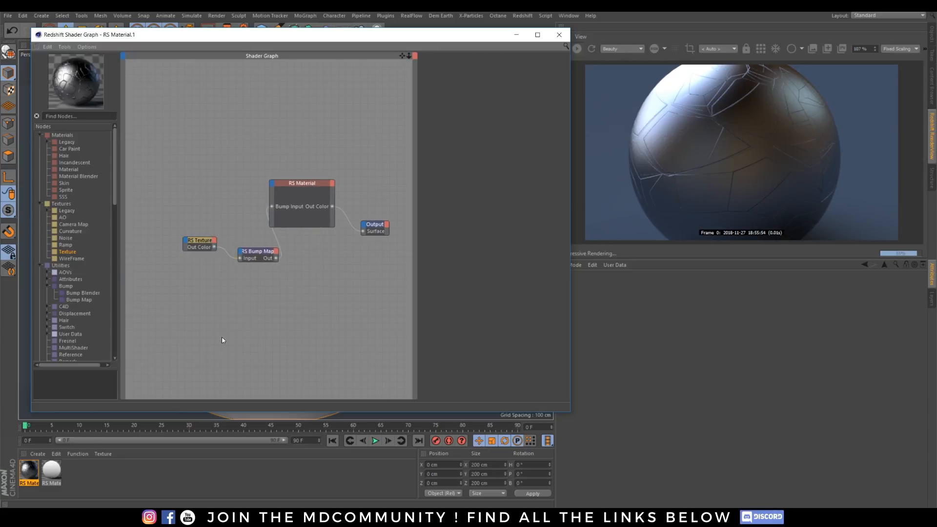
pyautogui.click(71, 119)
pyautogui.write('invert')
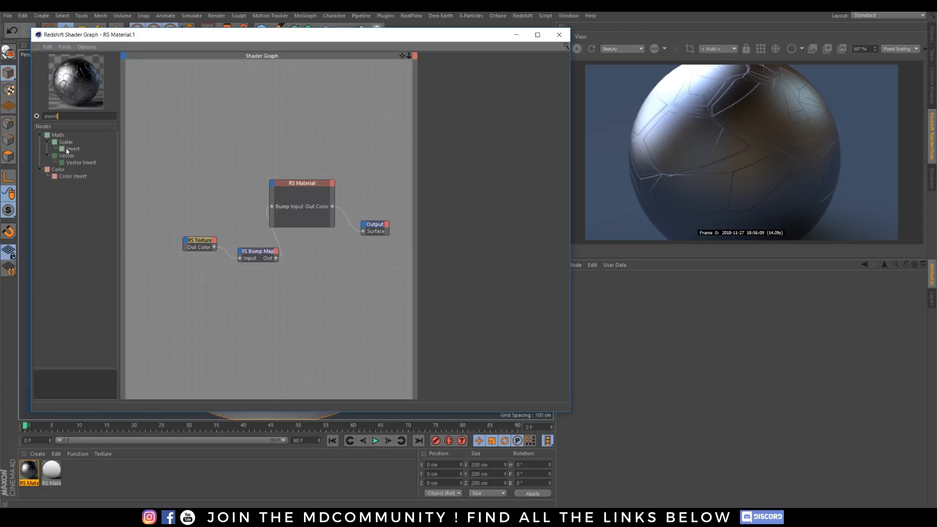
pyautogui.moveTo(67, 151); pyautogui.dragTo(216, 277)
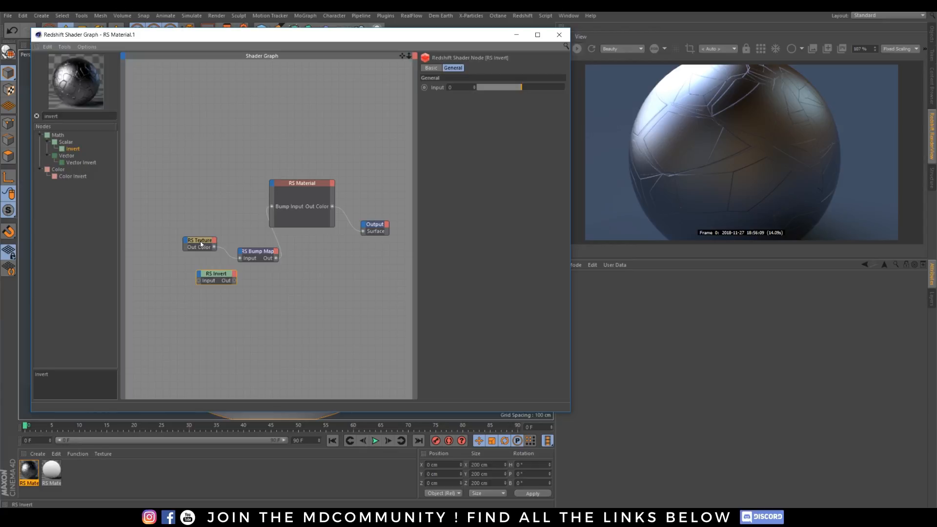
# Route the RS Texture's Out Color through RS Invert into the RS Bump Map's Input, and place RS Texture lower in the graph.
pyautogui.moveTo(201, 244); pyautogui.dragTo(172, 252)
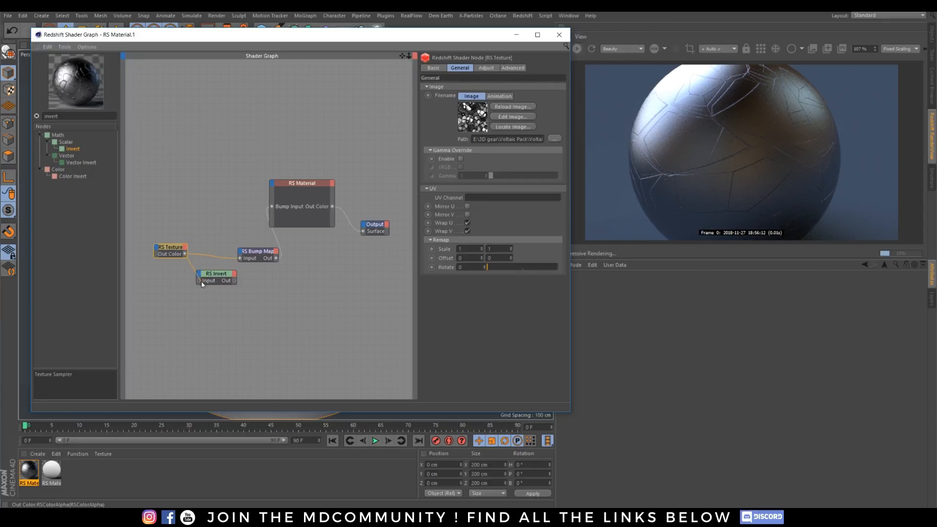
pyautogui.moveTo(201, 284); pyautogui.dragTo(199, 282)
pyautogui.moveTo(240, 256); pyautogui.dragTo(239, 258)
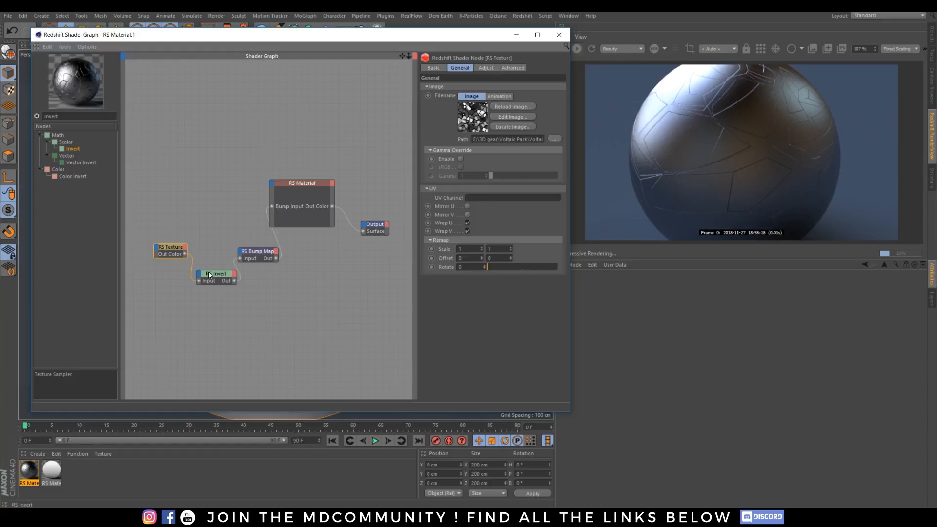
pyautogui.moveTo(171, 251); pyautogui.dragTo(149, 306)
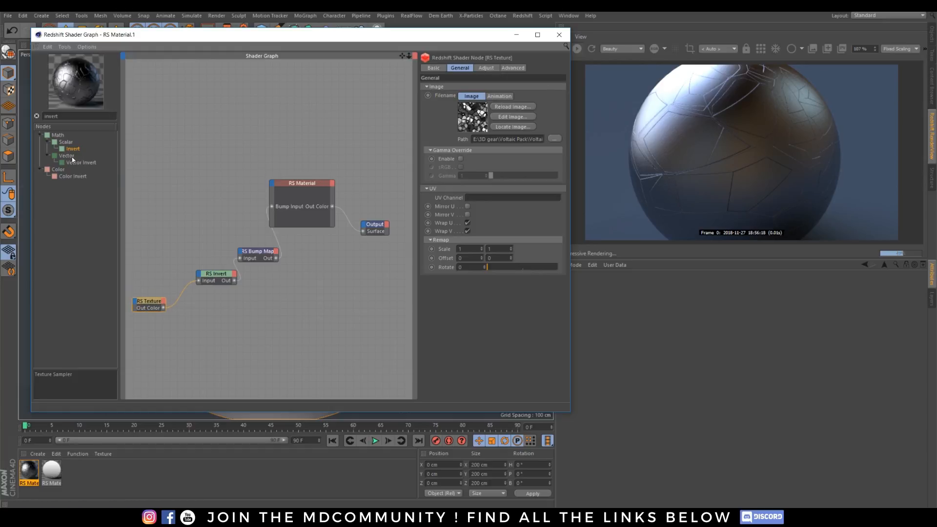
# Add an RS Color Correct node and wire it between the RS Texture's Out Color and the RS Invert's Input.
pyautogui.moveTo(62, 117); pyautogui.dragTo(37, 120)
pyautogui.write('color')
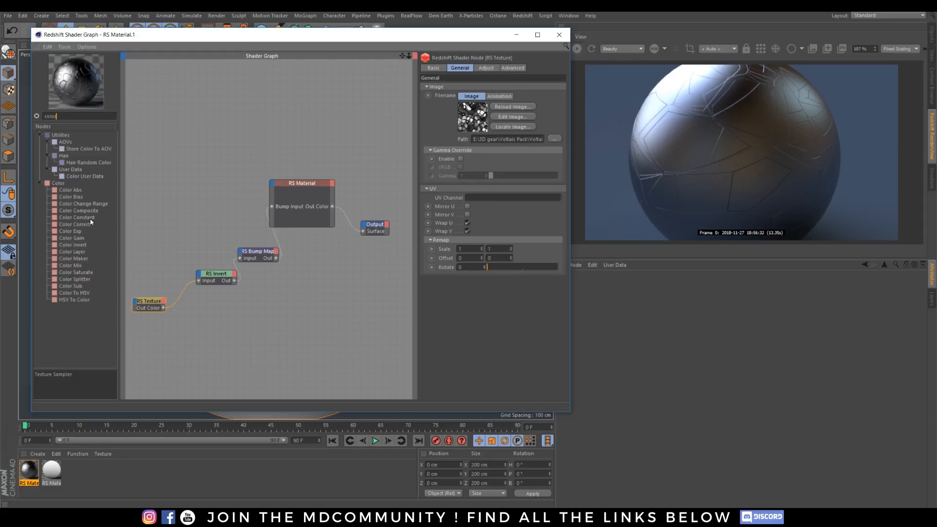
pyautogui.moveTo(81, 223); pyautogui.dragTo(170, 255)
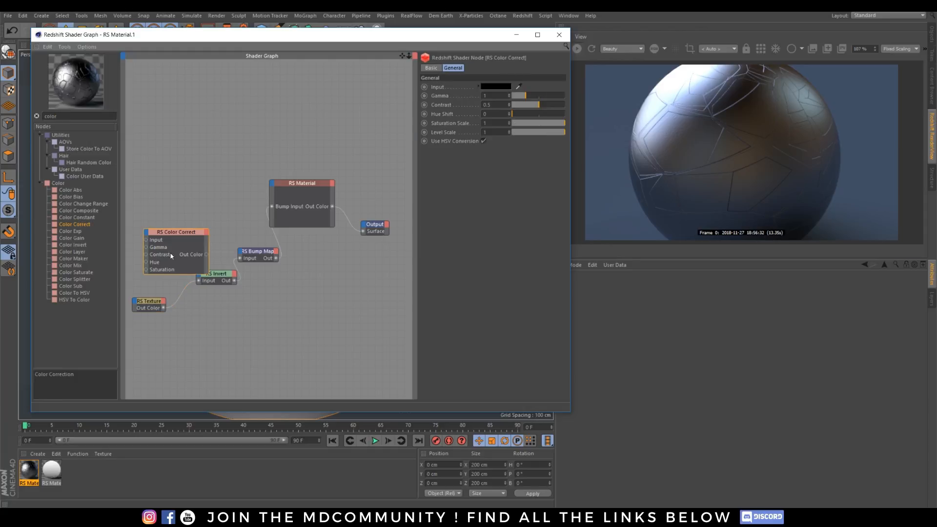
pyautogui.moveTo(162, 308); pyautogui.dragTo(146, 240)
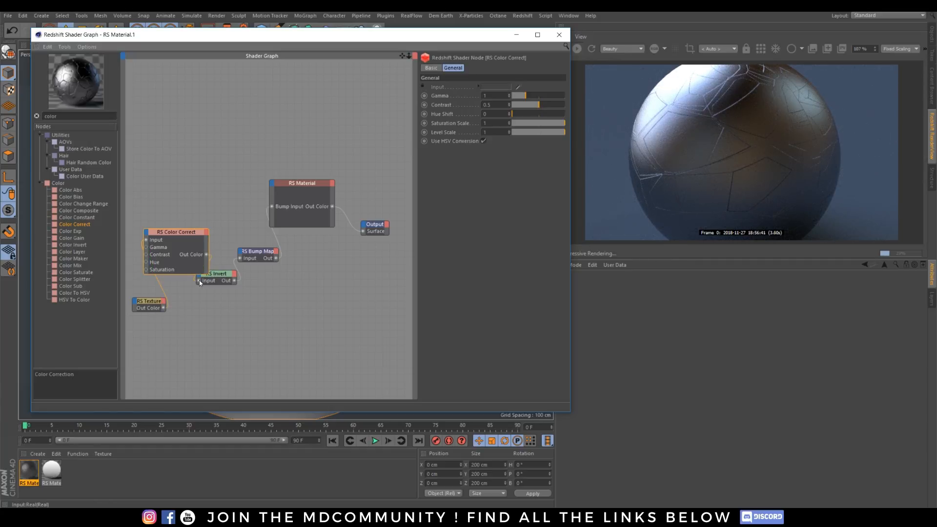
# Set the RS Color Correct's Gamma to 2.2 and move the node above RS Invert, beside RS Material.
pyautogui.click(166, 227)
pyautogui.click(174, 238)
pyautogui.write('2.2')
pyautogui.press('Return')
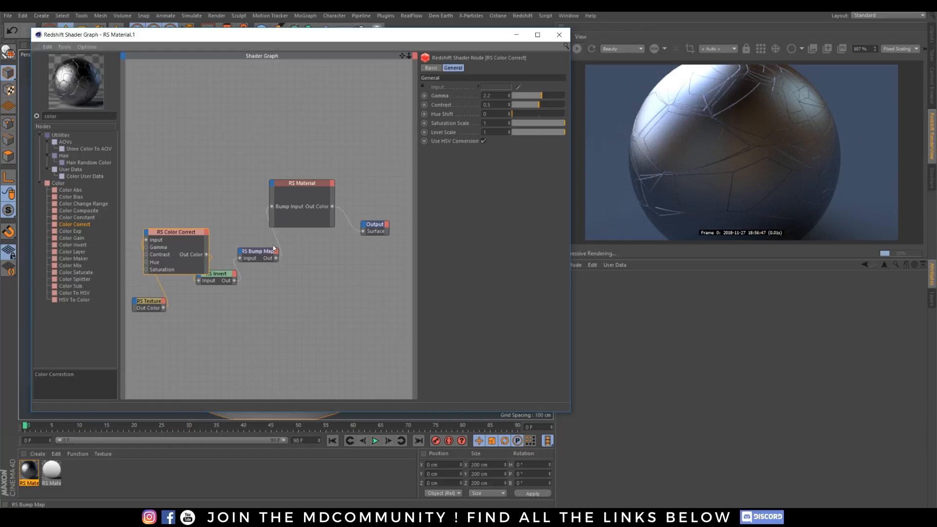
pyautogui.click(133, 306)
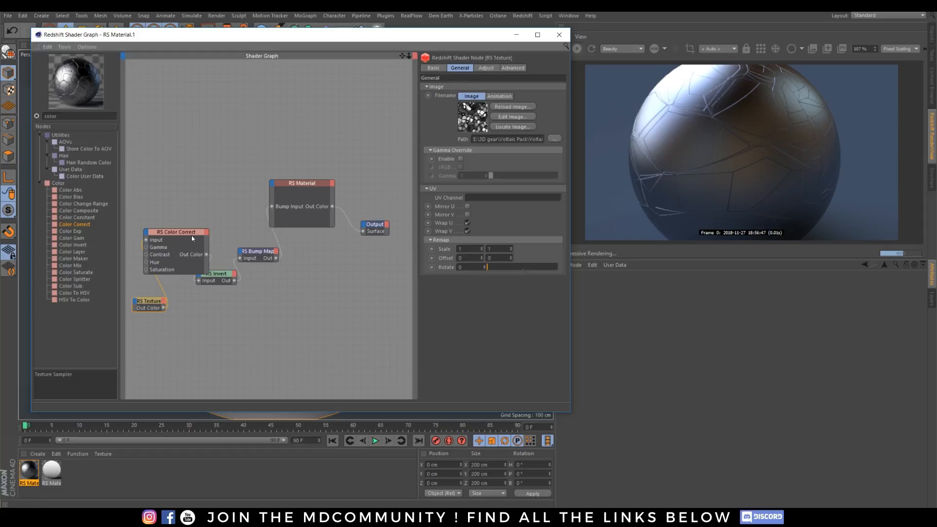
pyautogui.moveTo(186, 232); pyautogui.dragTo(214, 185)
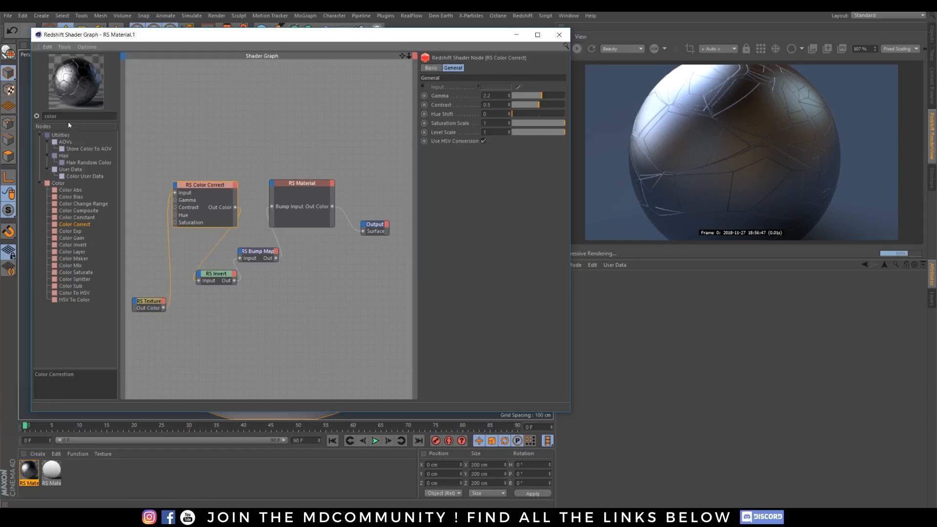
# Add an RS TriPlanar node, feed RS Texture into its Image X port, and connect its Out Color to the RS Color Correct's Input.
pyautogui.moveTo(68, 117); pyautogui.dragTo(26, 116)
pyautogui.write('triplan')
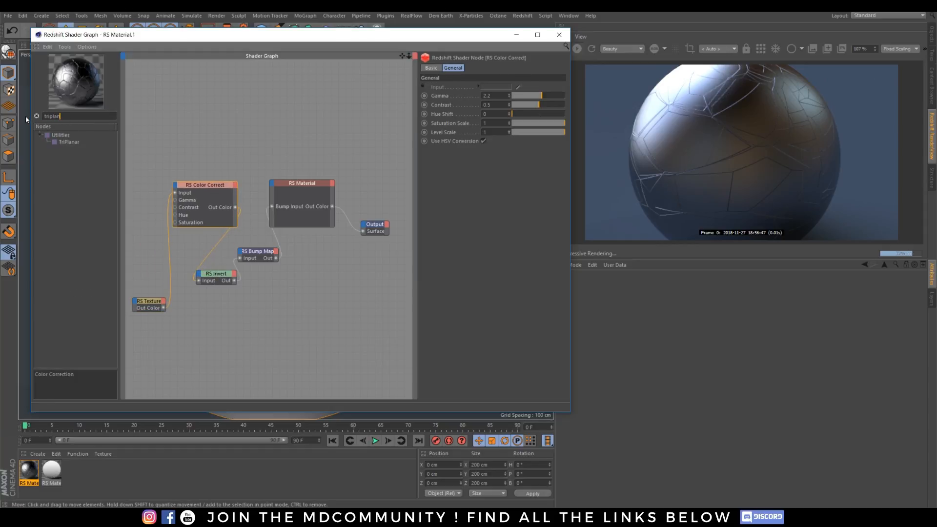
pyautogui.moveTo(72, 141); pyautogui.dragTo(150, 261)
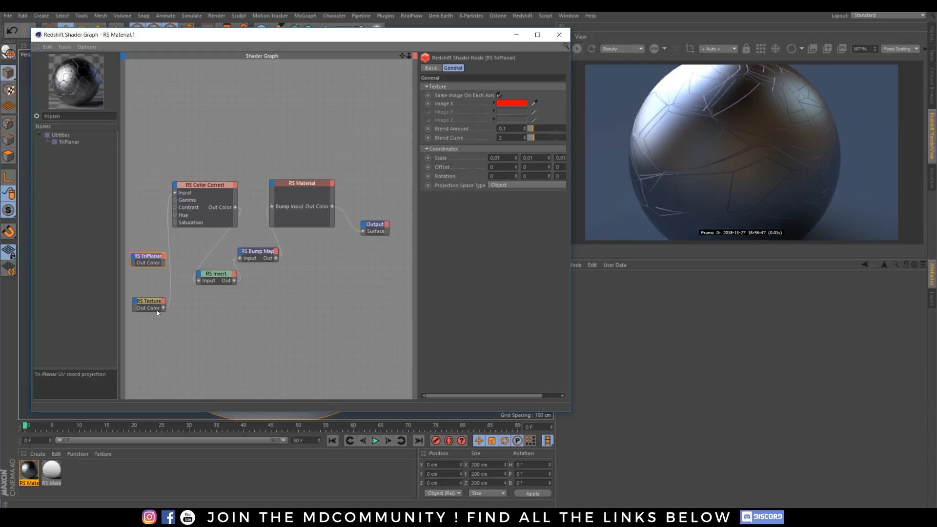
pyautogui.click(137, 257)
pyautogui.moveTo(154, 272)
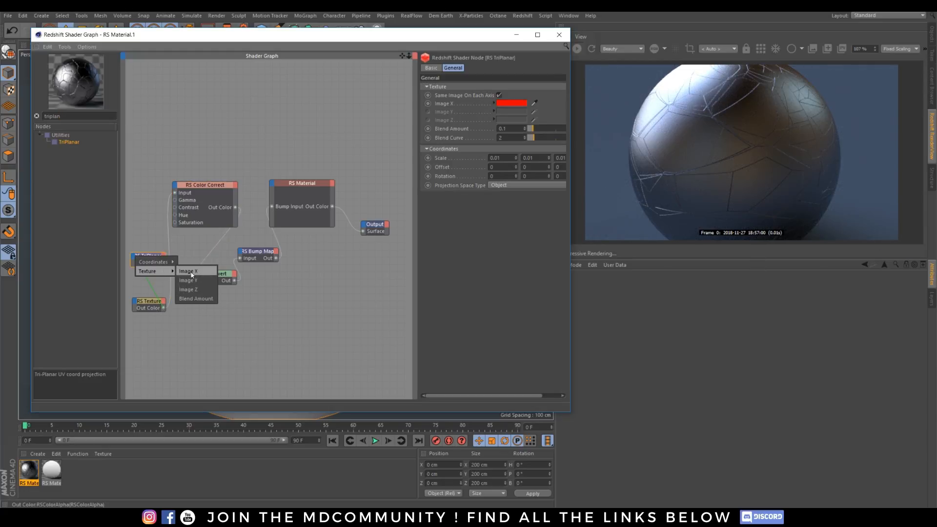
pyautogui.click(188, 271)
pyautogui.moveTo(186, 263); pyautogui.dragTo(175, 193)
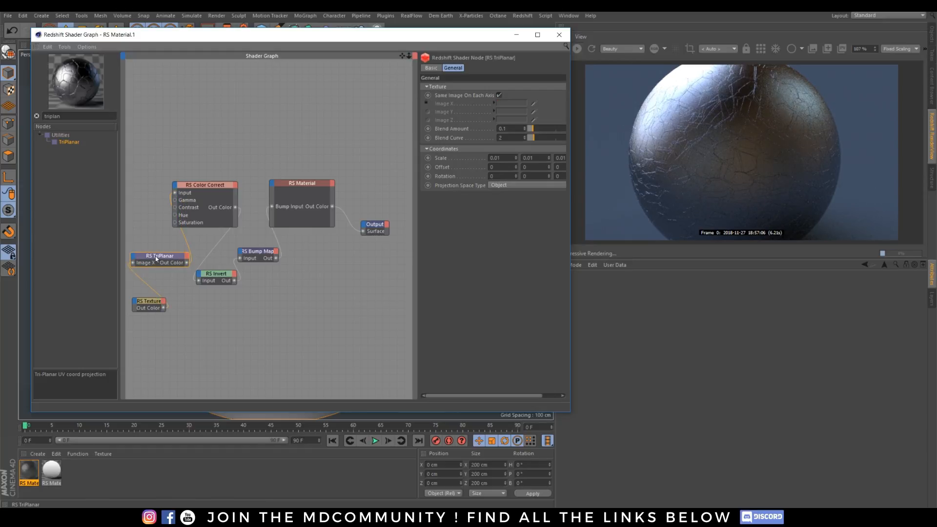
# Set the RS TriPlanar's second Rotation value to 90 with Same Image On Each Axis enabled.
pyautogui.click(499, 96)
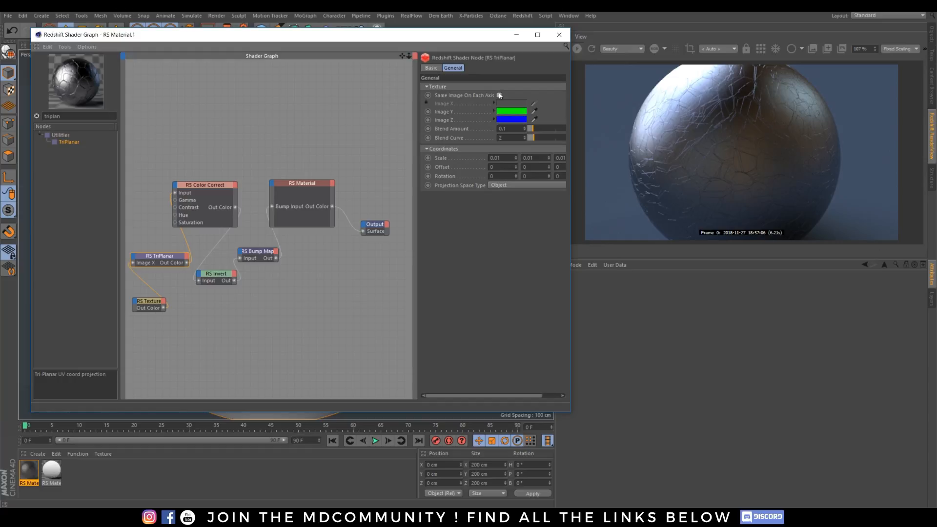
pyautogui.click(500, 95)
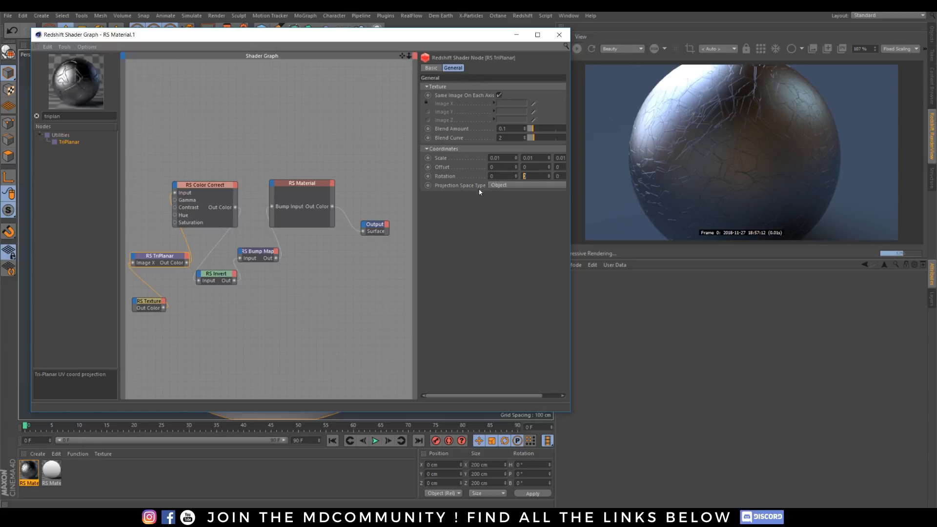
pyautogui.write('50')
pyautogui.press('Return')
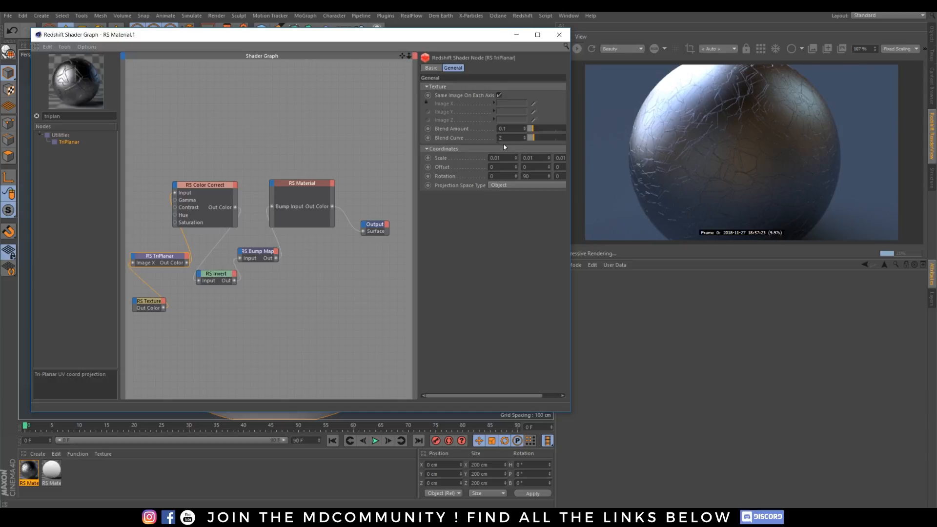
# Set both Remap Scale values of the RS Texture node to 3.
pyautogui.click(149, 301)
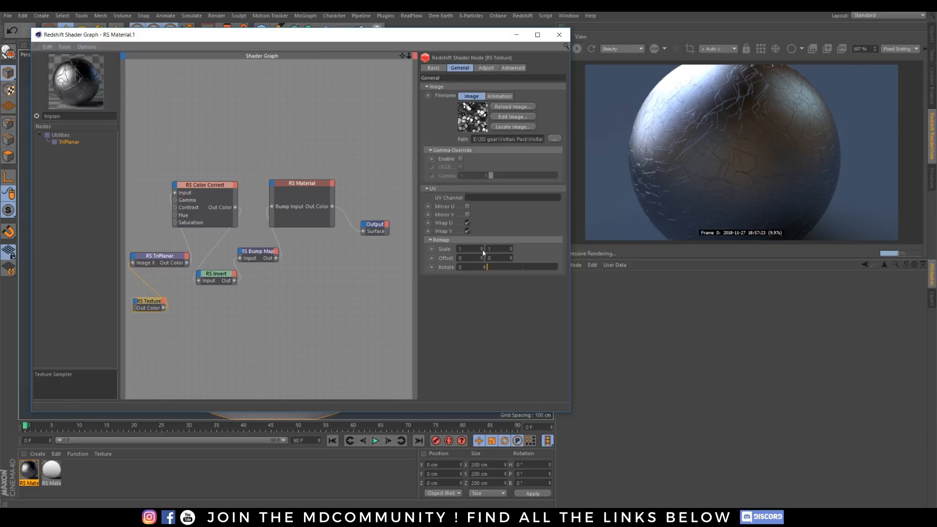
pyautogui.click(459, 249)
pyautogui.write('3')
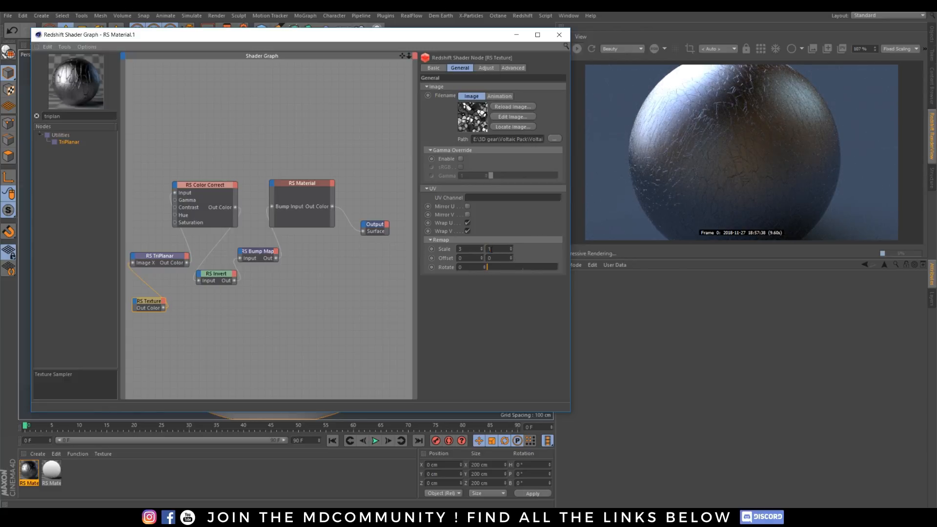
pyautogui.write('3')
pyautogui.press('Return')
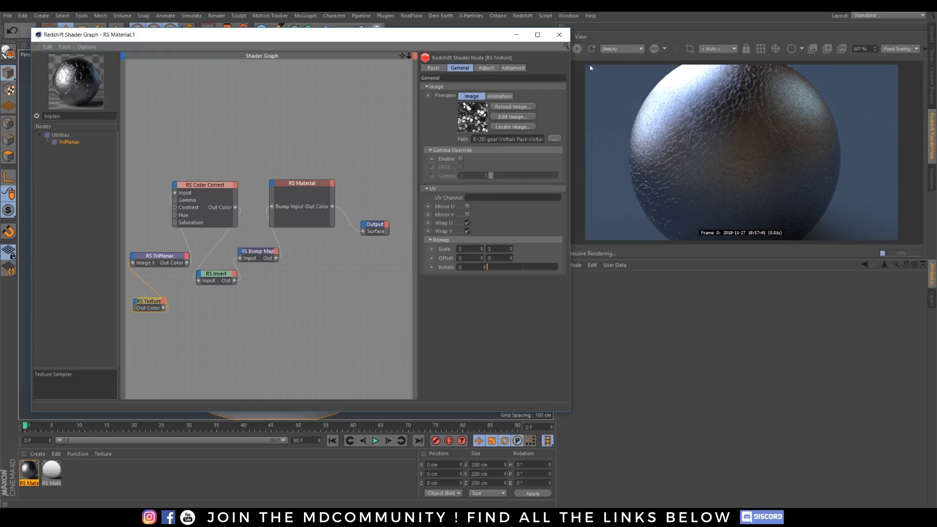
# Minimize the shader graph and Material Editor, and examine the whole sphere's bump texture in the render.
pyautogui.click(518, 36)
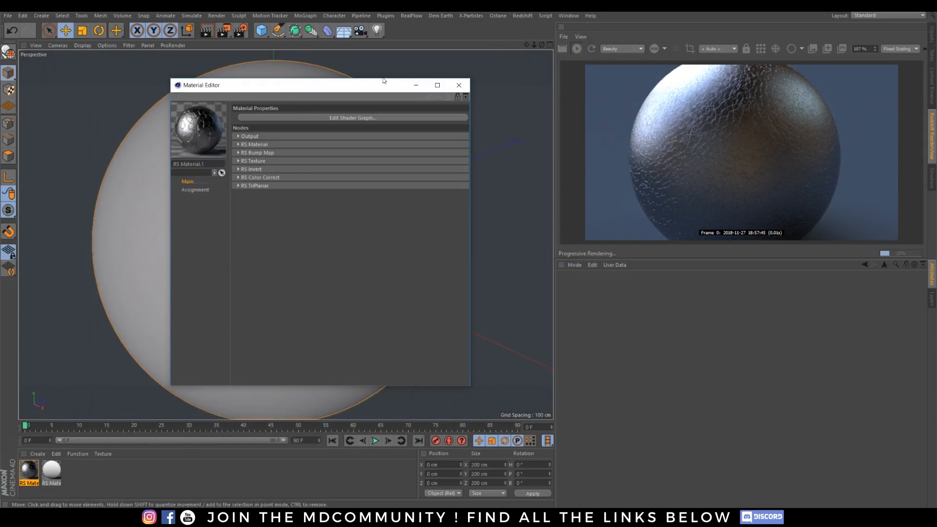
pyautogui.click(415, 84)
pyautogui.moveTo(288, 172)
pyautogui.keyDown('alt'); pyautogui.mouseDown(button='middle')
pyautogui.moveTo(293, 186)
pyautogui.moveTo(302, 184)
pyautogui.mouseUp(button='middle'); pyautogui.keyUp('alt')
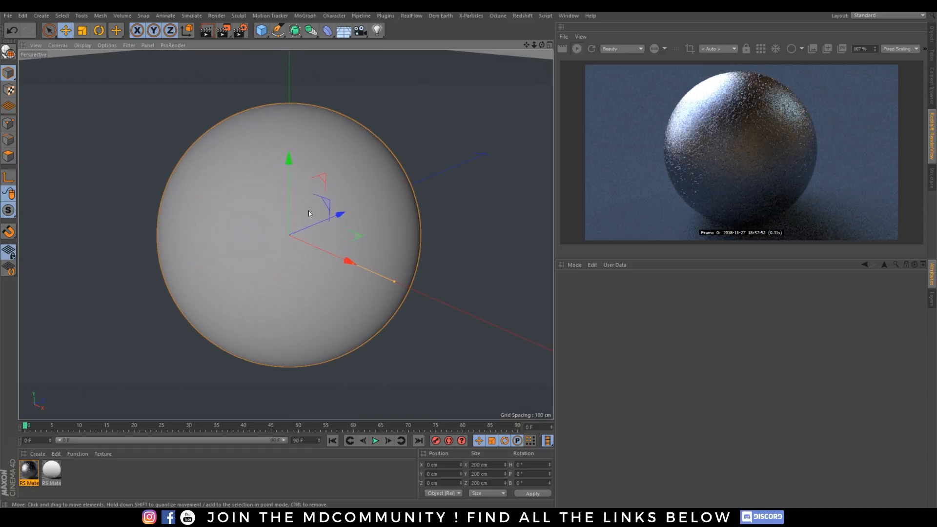
# Reopen the textured material's shader graph and connect the RS Color Correct's Out Color to the RS Material's Refl Roughness input.
pyautogui.doubleClick(29, 470)
pyautogui.click(341, 118)
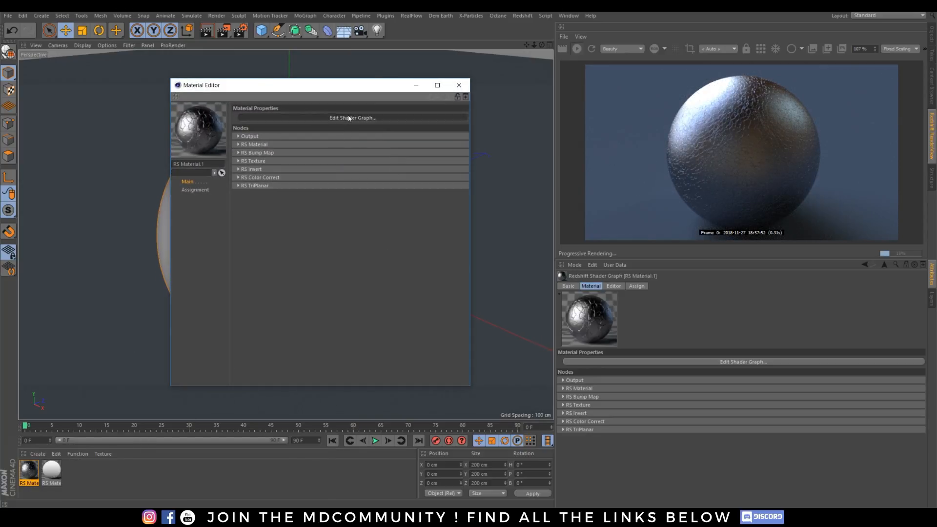
pyautogui.moveTo(274, 187); pyautogui.dragTo(301, 150)
pyautogui.click(300, 149)
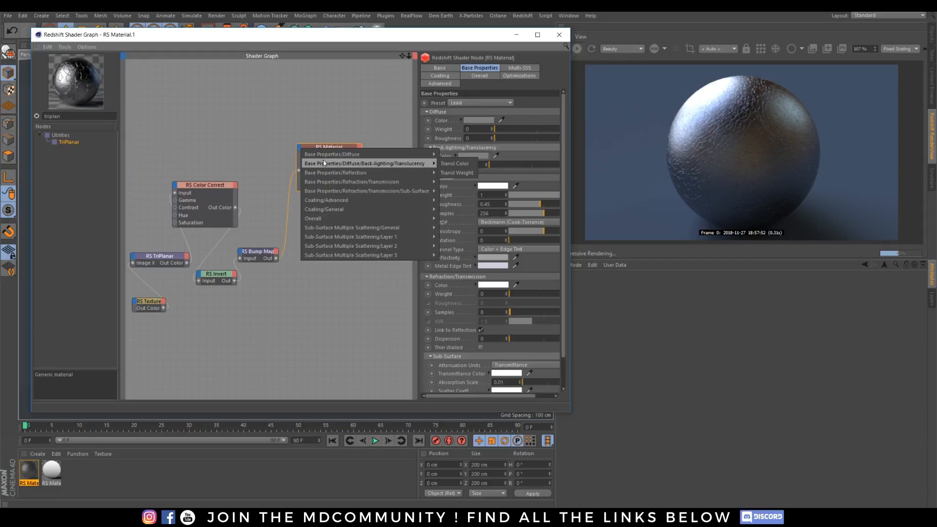
pyautogui.moveTo(344, 155)
pyautogui.click(388, 109)
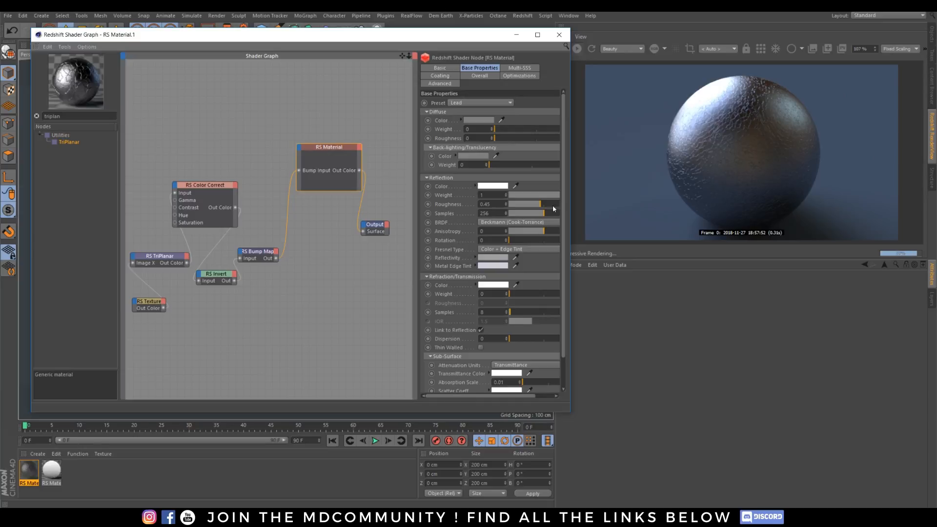
pyautogui.click(301, 148)
pyautogui.click(301, 148)
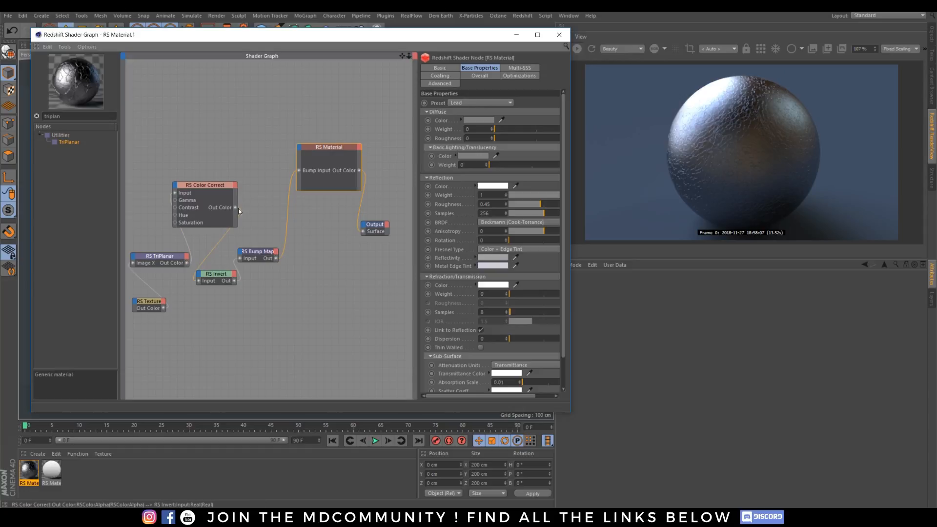
pyautogui.moveTo(236, 207); pyautogui.dragTo(302, 147)
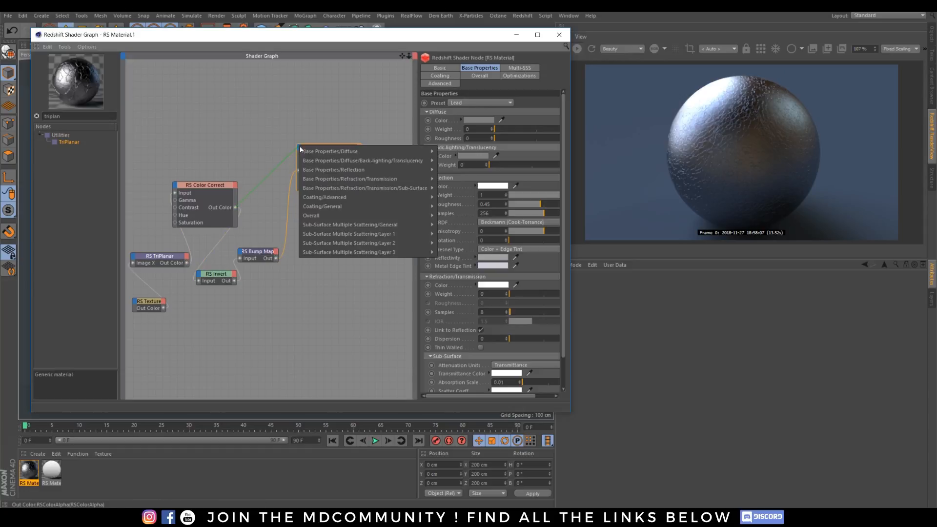
pyautogui.moveTo(400, 172)
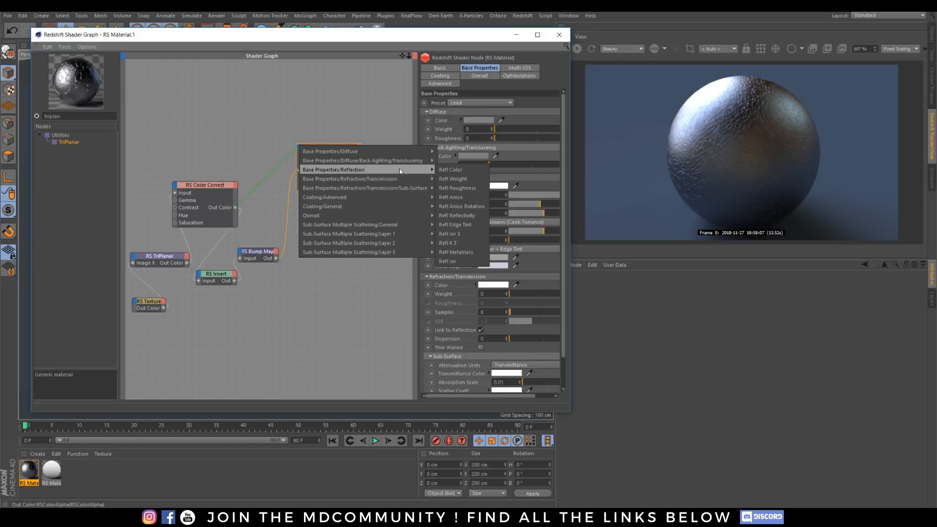
pyautogui.click(461, 188)
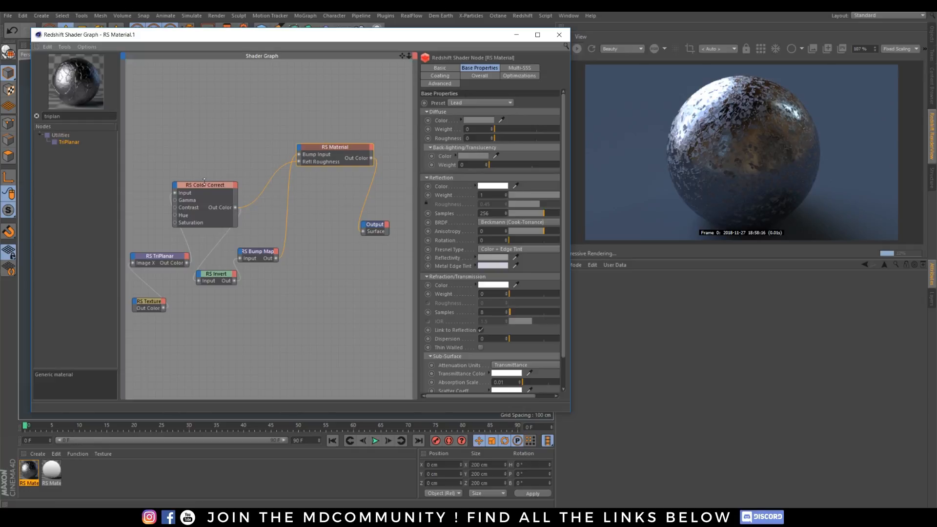
# Find the Color Layer node among the color nodes and place one above the RS Color Correct node.
pyautogui.click(36, 116)
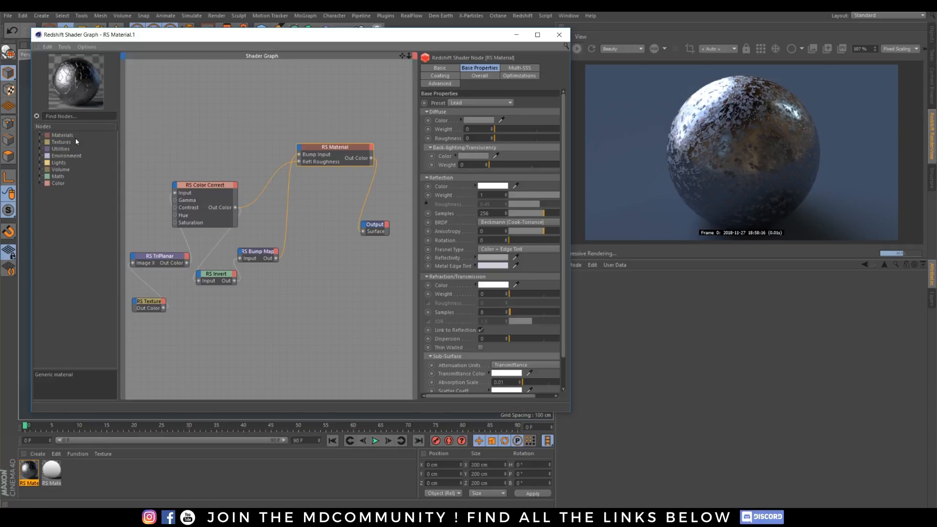
pyautogui.write('color')
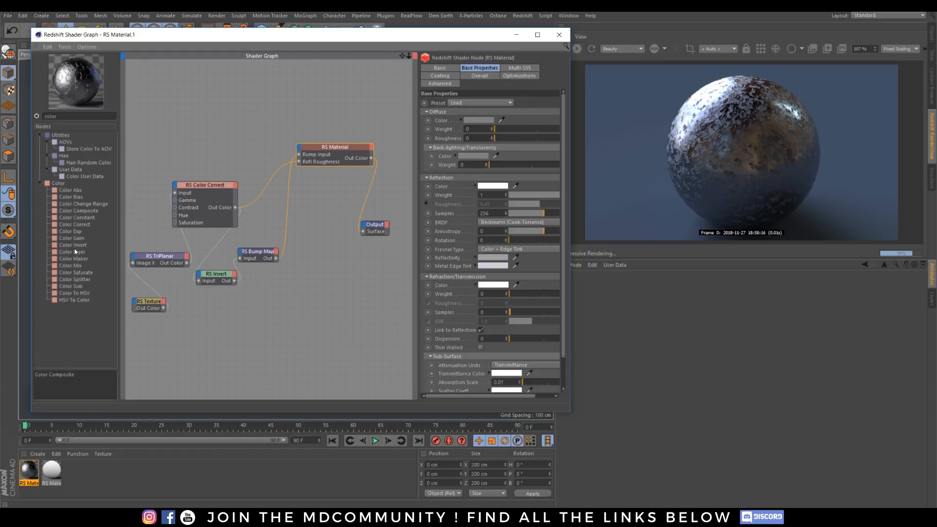
pyautogui.click(75, 252)
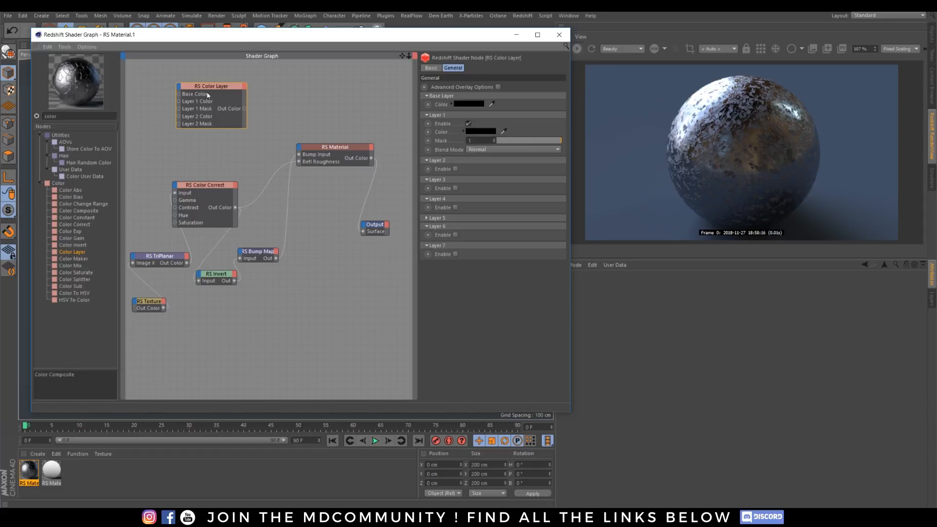
pyautogui.moveTo(206, 93); pyautogui.dragTo(215, 93)
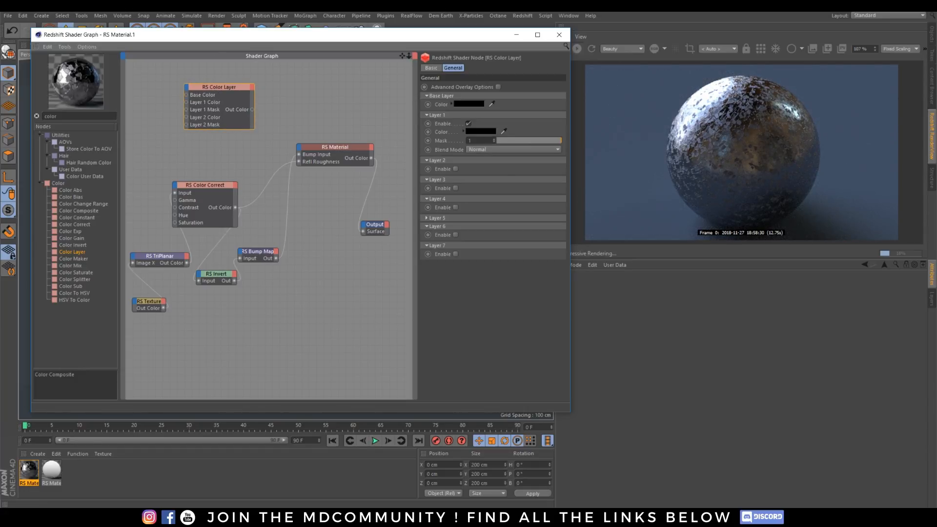
# Set the RS Color Layer's Base Layer color to red and its Layer 1 color to turquoise green.
pyautogui.click(468, 104)
pyautogui.moveTo(481, 97); pyautogui.dragTo(562, 95)
pyautogui.click(453, 142)
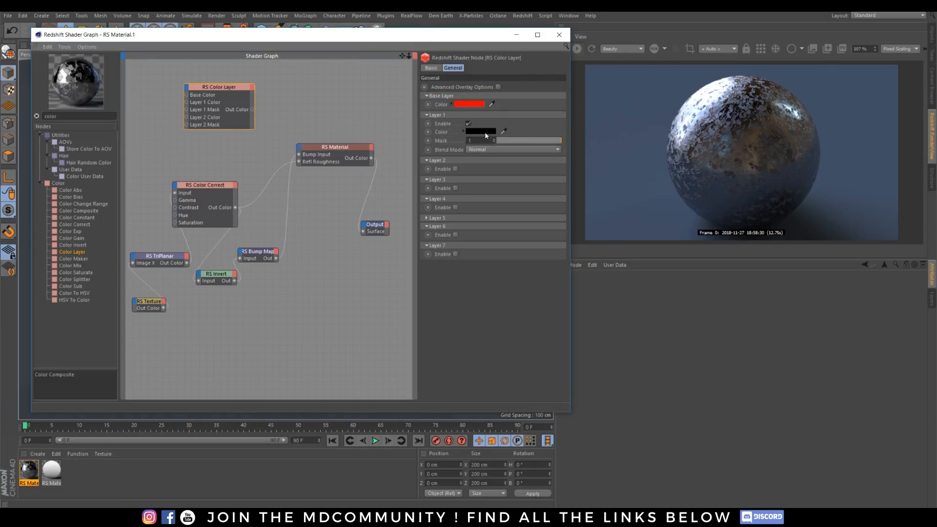
pyautogui.click(478, 134)
pyautogui.moveTo(483, 126); pyautogui.dragTo(594, 148)
pyautogui.click(462, 170)
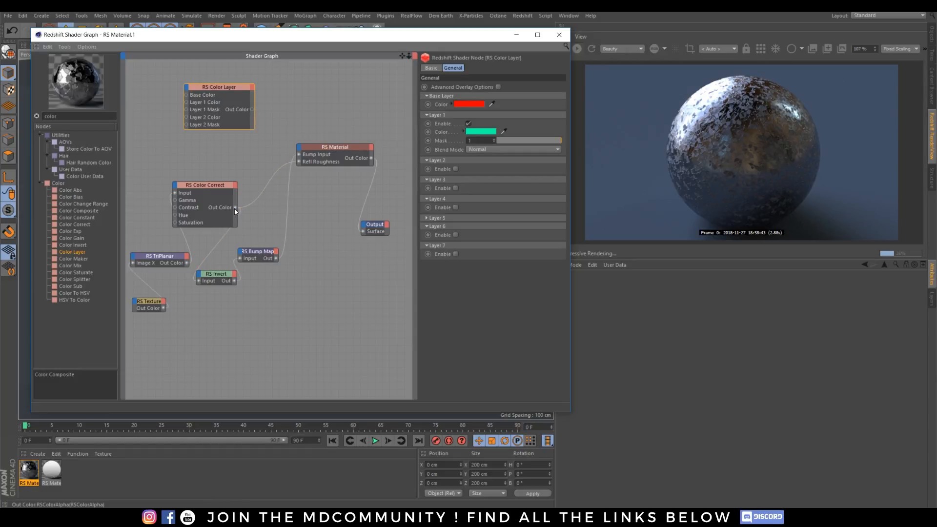
# Connect the RS Color Layer's Out Color to the RS Material's Refl Reflectivity, and RS TriPlanar's Out Color to Layer 1 Mask.
pyautogui.moveTo(253, 110); pyautogui.dragTo(302, 148)
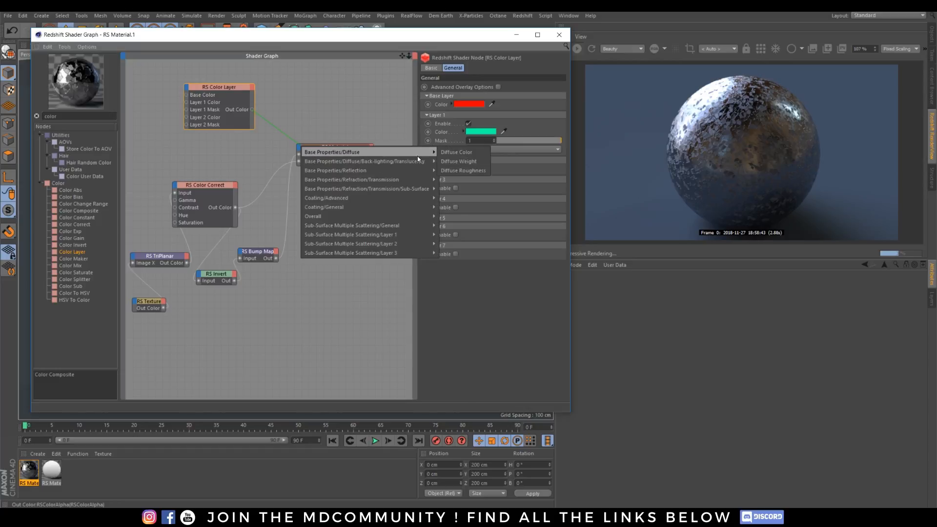
pyautogui.moveTo(418, 164)
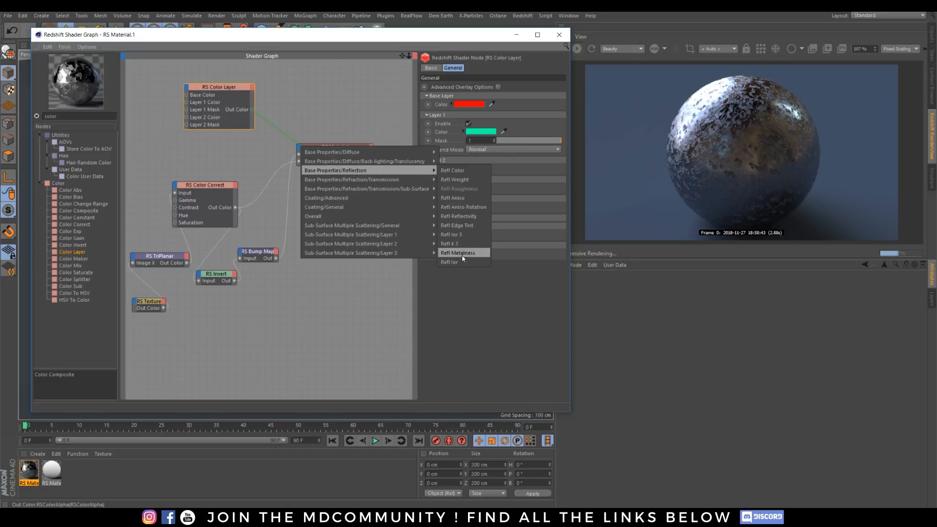
pyautogui.click(466, 216)
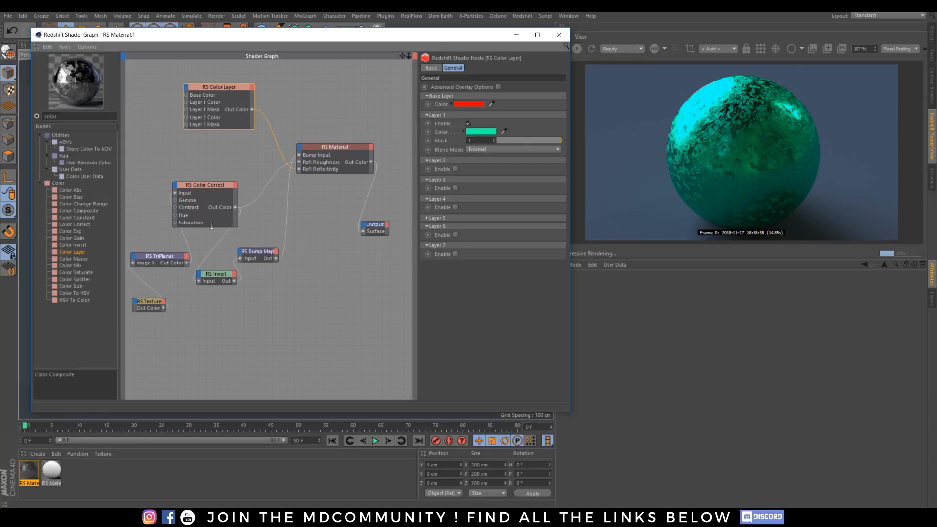
pyautogui.moveTo(187, 263); pyautogui.dragTo(187, 109)
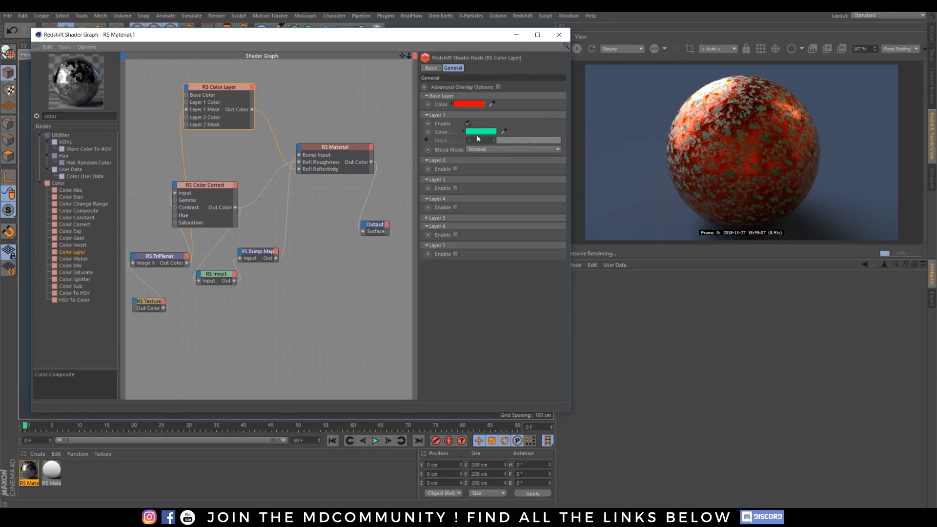
# Change the RS Color Layer's Base Layer color to light blue.
pyautogui.click(466, 104)
pyautogui.moveTo(490, 99); pyautogui.dragTo(471, 110)
pyautogui.click(484, 108)
pyautogui.click(449, 146)
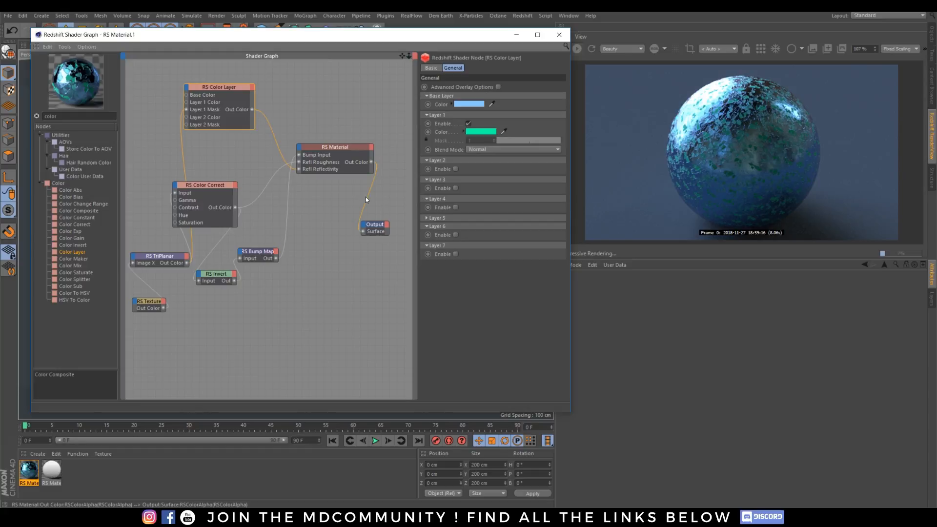
# Minimize the shader graph and Material Editor, and examine the two-color sphere in the render up close and as a whole.
pyautogui.click(518, 35)
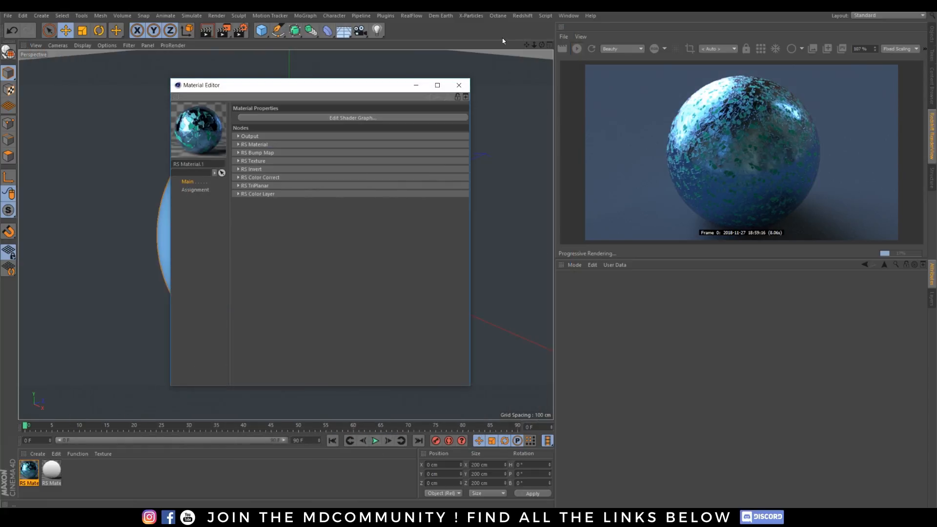
pyautogui.click(420, 85)
pyautogui.scroll(5, 343, 212)
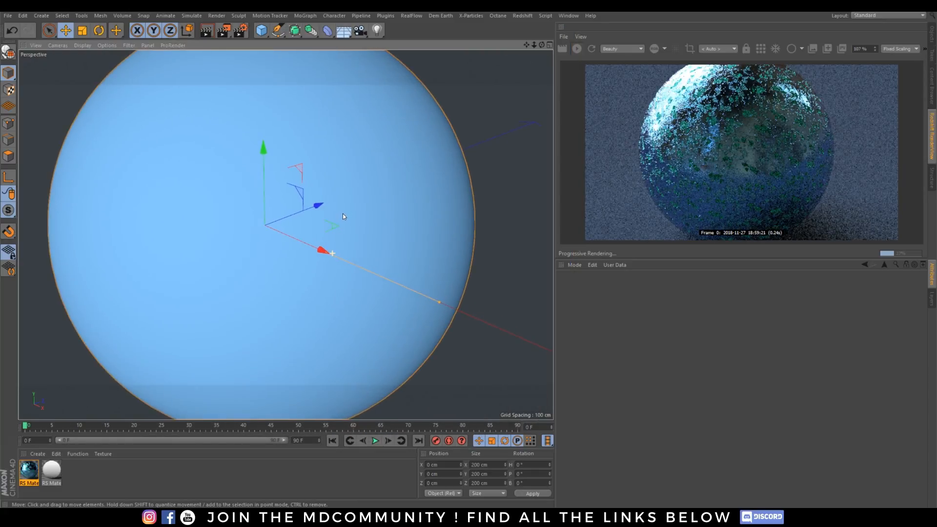
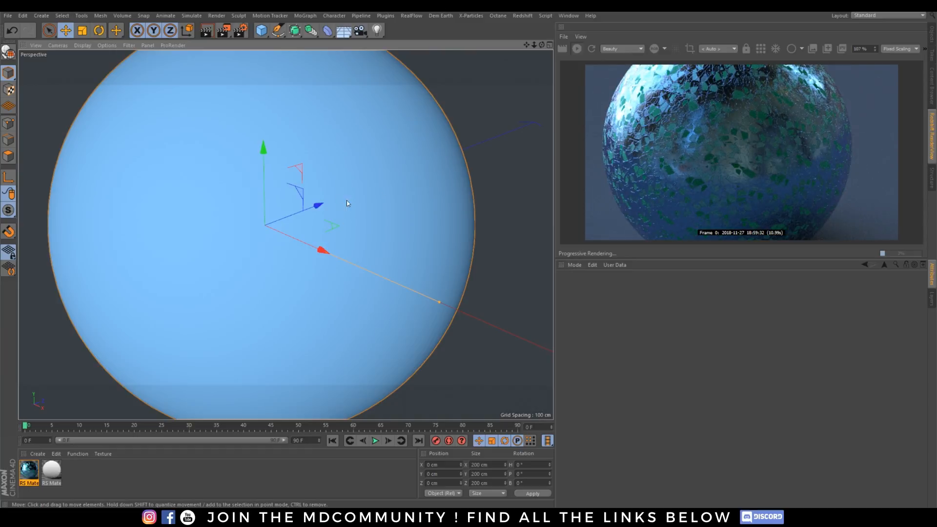
pyautogui.keyDown('alt'); pyautogui.moveTo(308, 187); pyautogui.dragTo(285, 225, button='right'); pyautogui.keyUp('alt')
pyautogui.keyDown('alt'); pyautogui.moveTo(290, 215); pyautogui.dragTo(310, 245, button='middle'); pyautogui.keyUp('alt')
pyautogui.keyDown('alt'); pyautogui.moveTo(319, 225); pyautogui.dragTo(327, 233); pyautogui.keyUp('alt')
pyautogui.keyDown('alt'); pyautogui.moveTo(331, 233); pyautogui.dragTo(325, 230, button='right'); pyautogui.keyUp('alt')
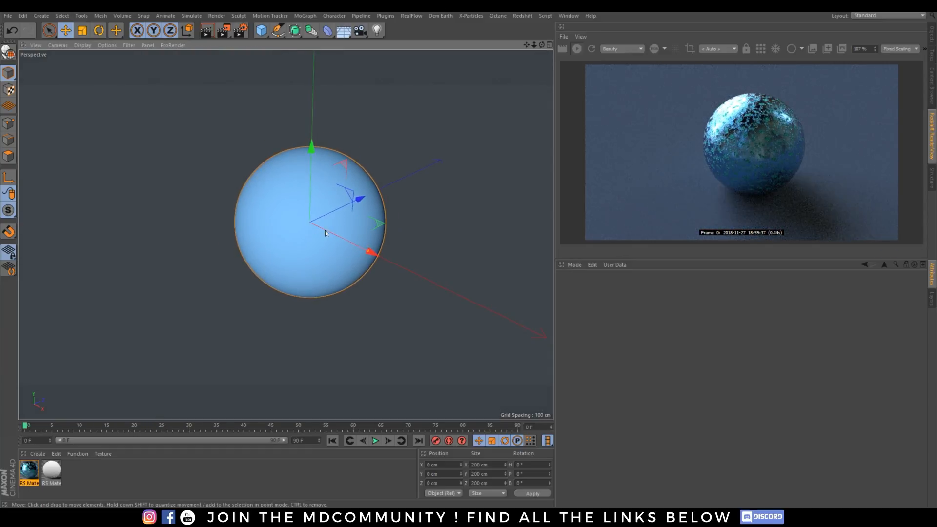
pyautogui.keyDown('alt'); pyautogui.moveTo(325, 230); pyautogui.dragTo(315, 231, button='middle'); pyautogui.keyUp('alt')
pyautogui.keyDown('alt'); pyautogui.moveTo(307, 247); pyautogui.dragTo(314, 212, button='right'); pyautogui.keyUp('alt')
pyautogui.keyDown('alt'); pyautogui.moveTo(312, 211); pyautogui.dragTo(301, 217, button='middle'); pyautogui.keyUp('alt')
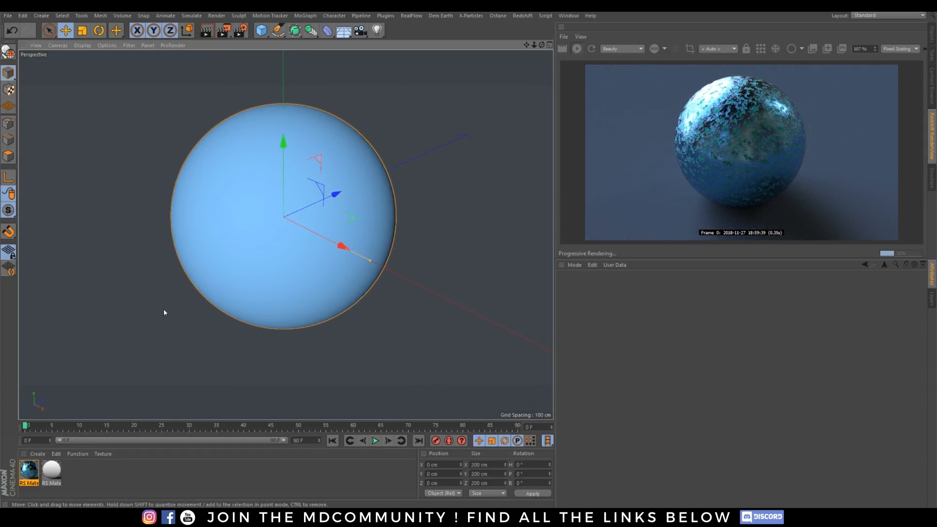
# Reopen the textured material's shader graph and move the Output node farther away from the RS Material node.
pyautogui.doubleClick(29, 470)
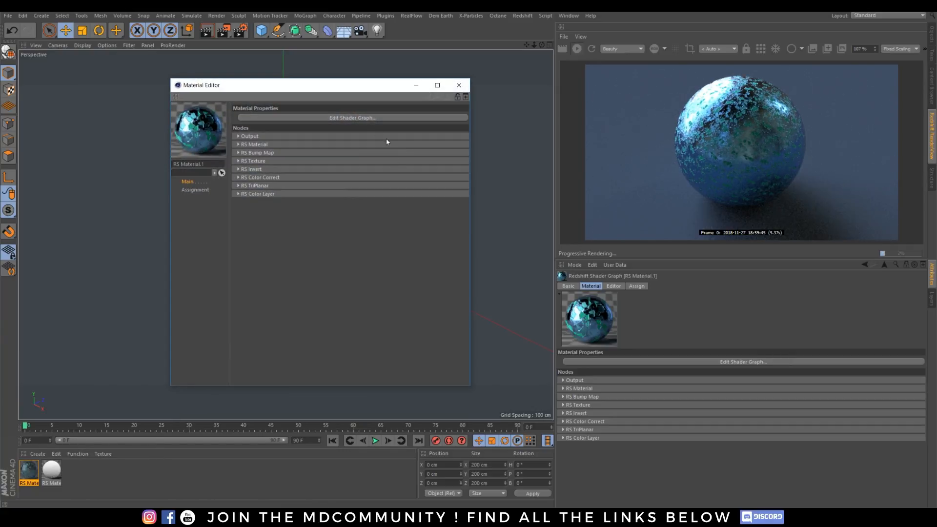
pyautogui.click(360, 123)
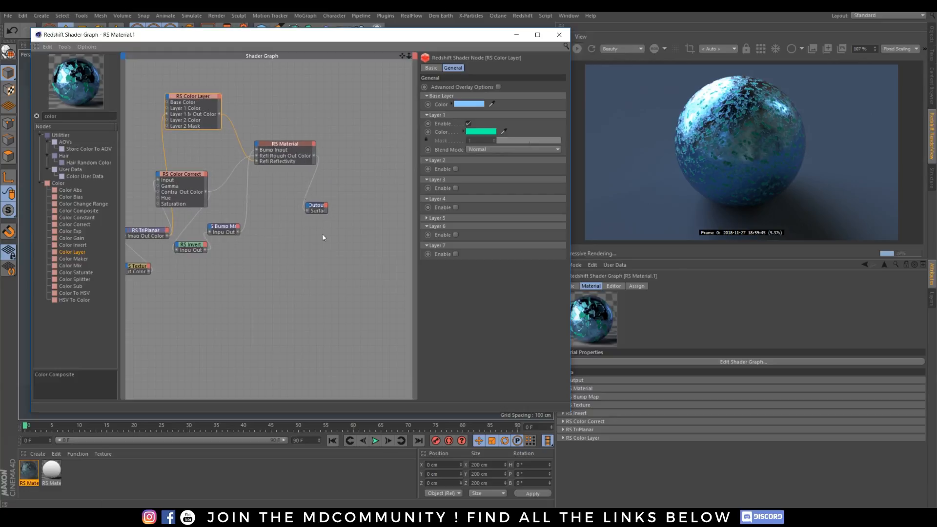
pyautogui.click(314, 204)
pyautogui.moveTo(315, 204); pyautogui.dragTo(356, 216)
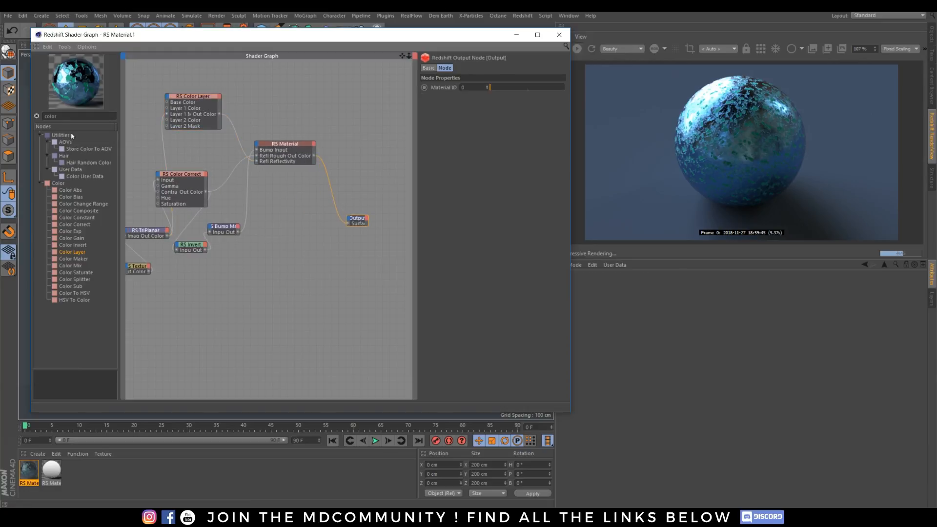
# Add an RS Material Blender node below the Output node and a second RS Material node below the RS Invert node.
pyautogui.doubleClick(50, 116)
pyautogui.write('mate')
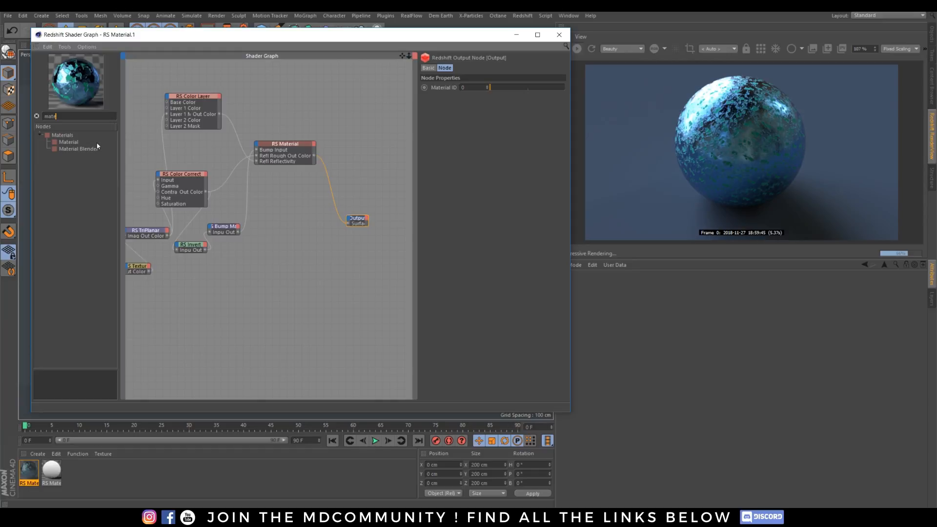
pyautogui.moveTo(98, 146); pyautogui.dragTo(314, 244)
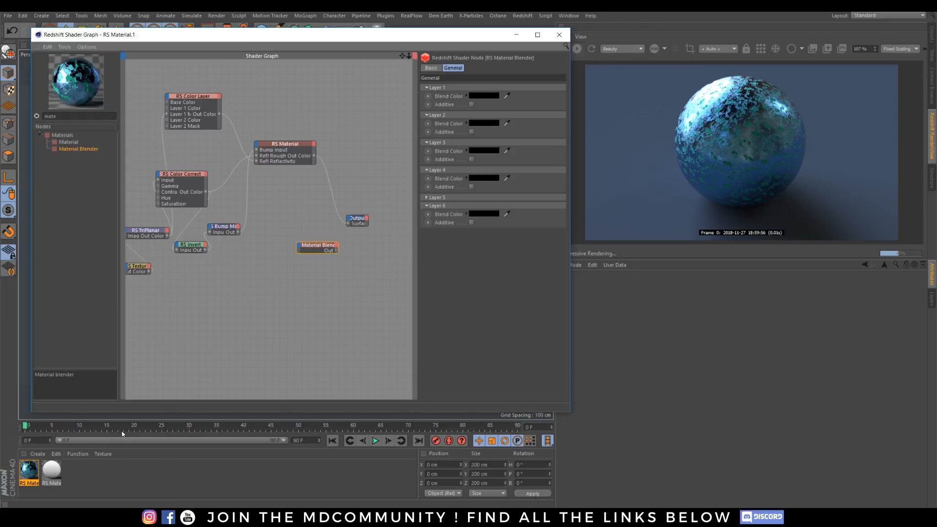
pyautogui.click(280, 144)
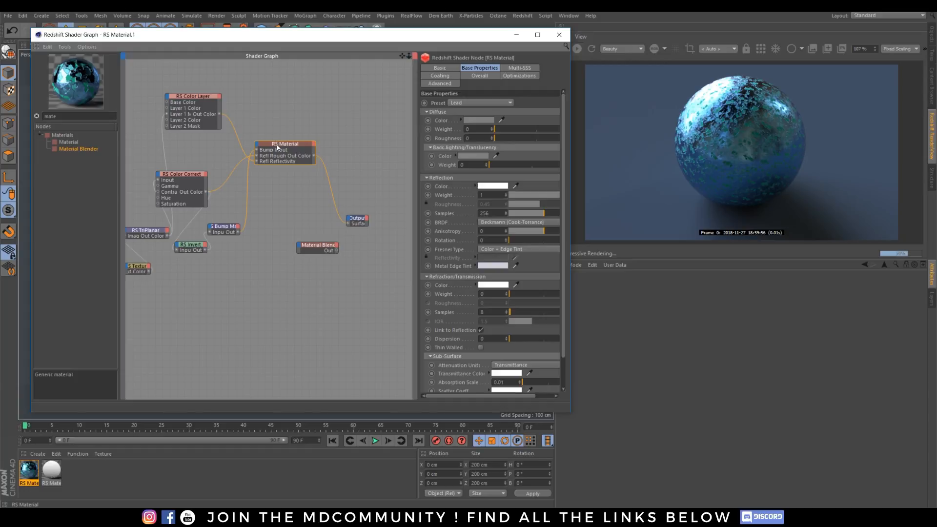
pyautogui.moveTo(72, 142); pyautogui.dragTo(232, 308)
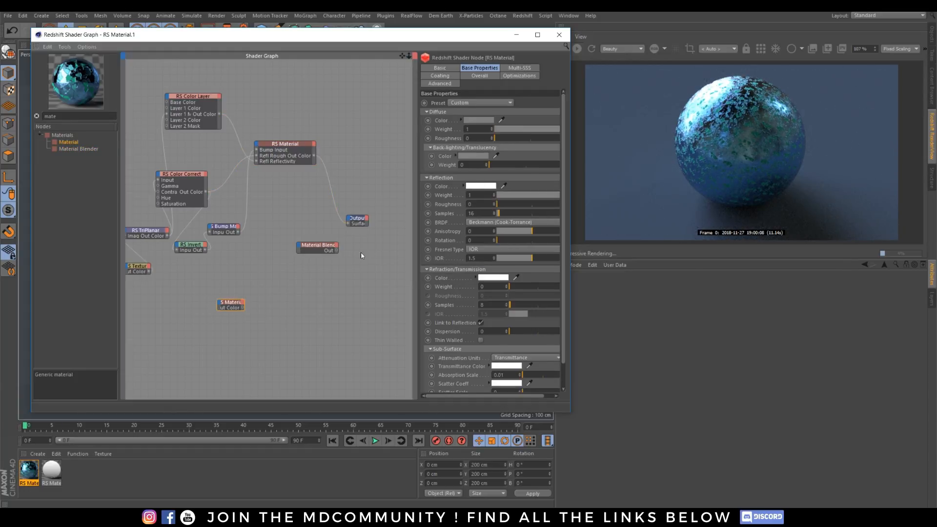
# Connect the RS Material Blender's Out to the Output's Surface, and the first RS Material's Out Color to the blender's Base Color.
pyautogui.moveTo(348, 224); pyautogui.dragTo(349, 224)
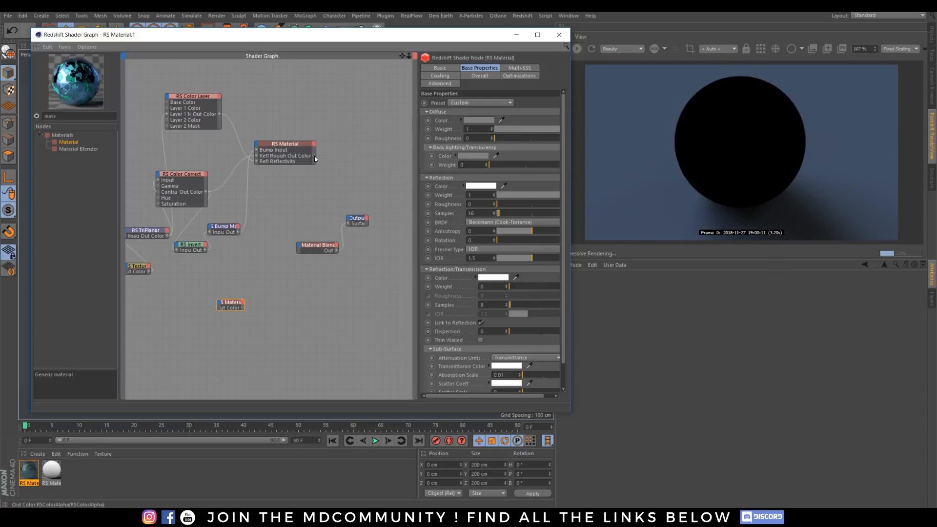
pyautogui.moveTo(314, 156); pyautogui.dragTo(297, 242)
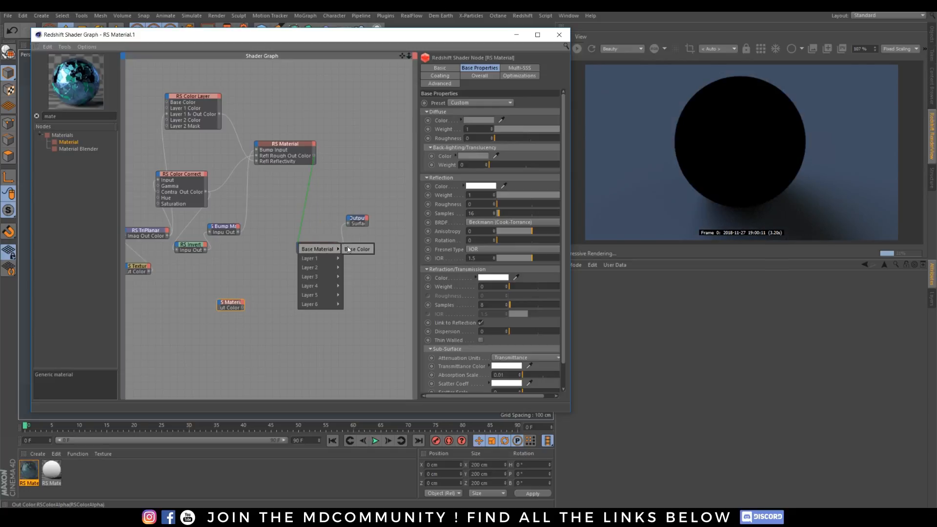
pyautogui.click(356, 249)
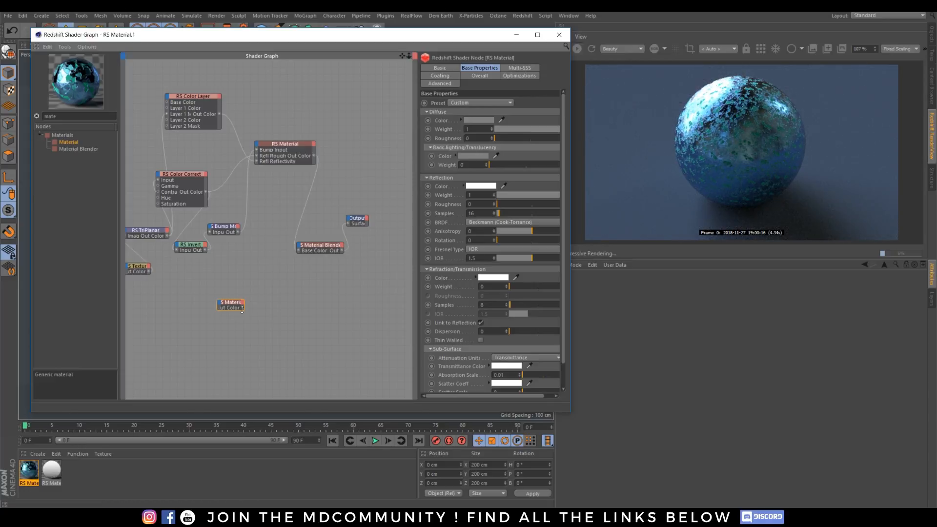
# Apply the Gold preset to the second RS Material node.
pyautogui.click(487, 102)
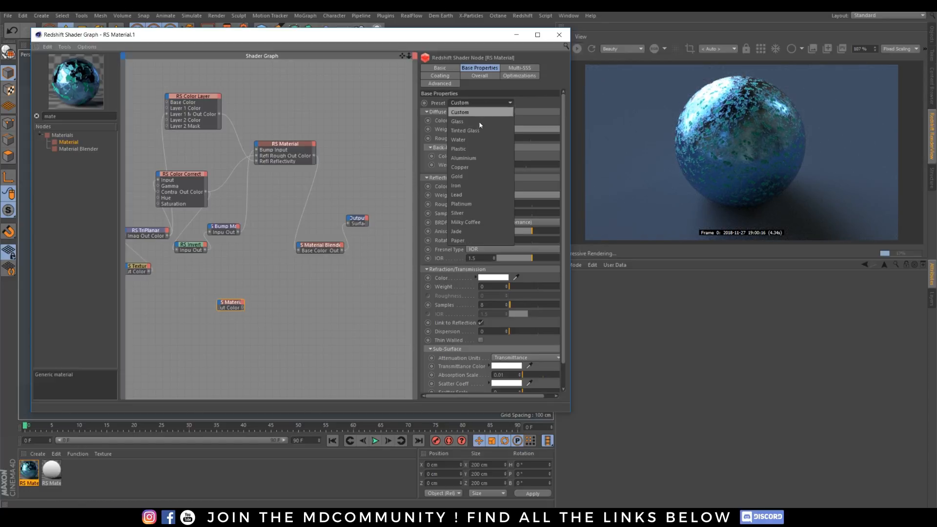
pyautogui.click(462, 173)
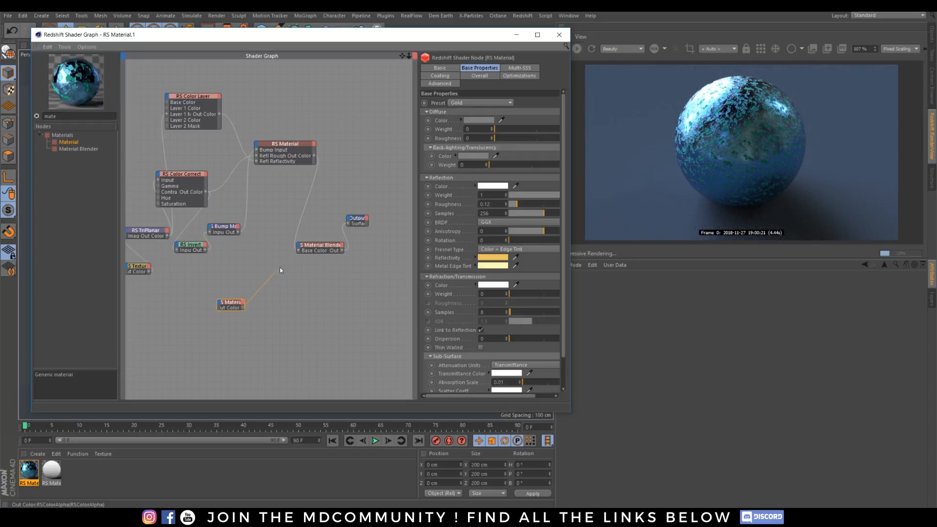
# Connect the gold RS Material's Out Color to the RS Material Blender's Layer Color 1.
pyautogui.moveTo(296, 249); pyautogui.dragTo(299, 248)
pyautogui.moveTo(323, 259)
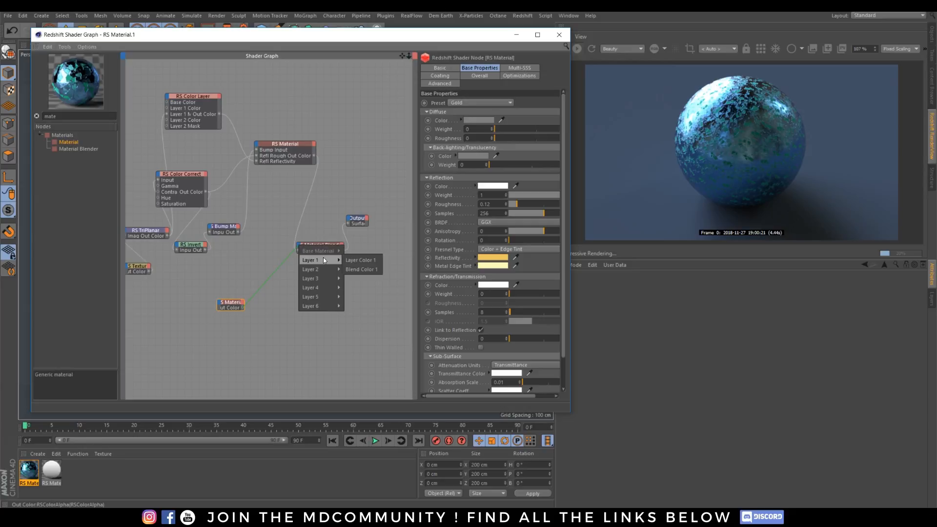
pyautogui.click(362, 260)
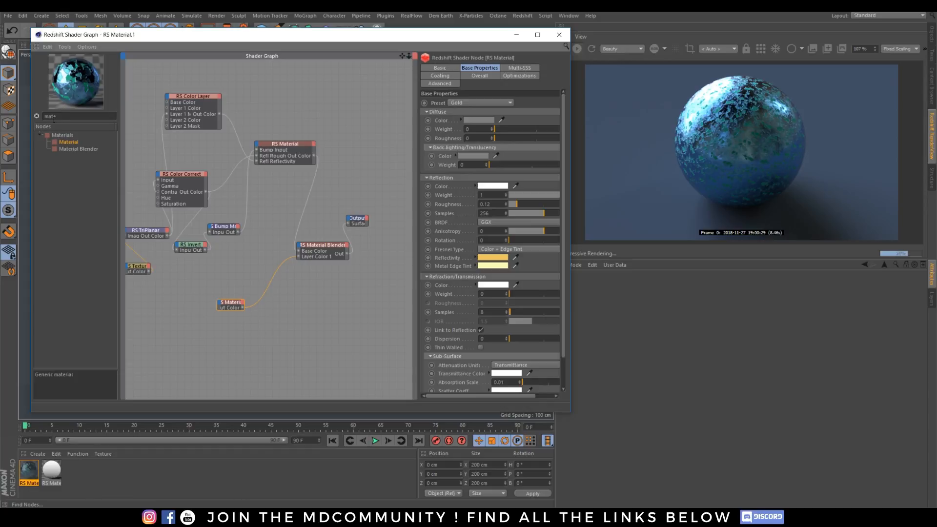
# Try an inverted RS Noise node as the RS Material Blender's Blend Color 1 mask, and delete the noise node.
pyautogui.doubleClick(50, 116)
pyautogui.write('noise')
pyautogui.moveTo(69, 142); pyautogui.dragTo(373, 268)
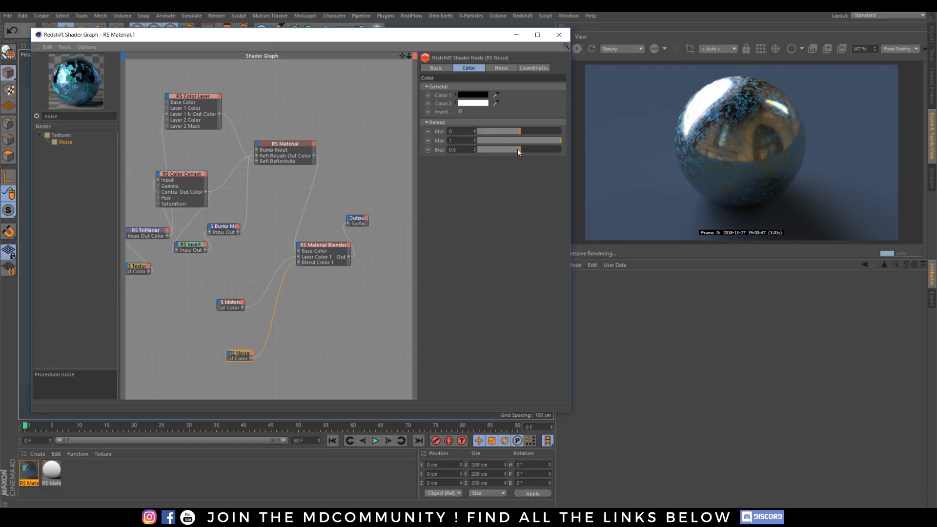
pyautogui.click(460, 112)
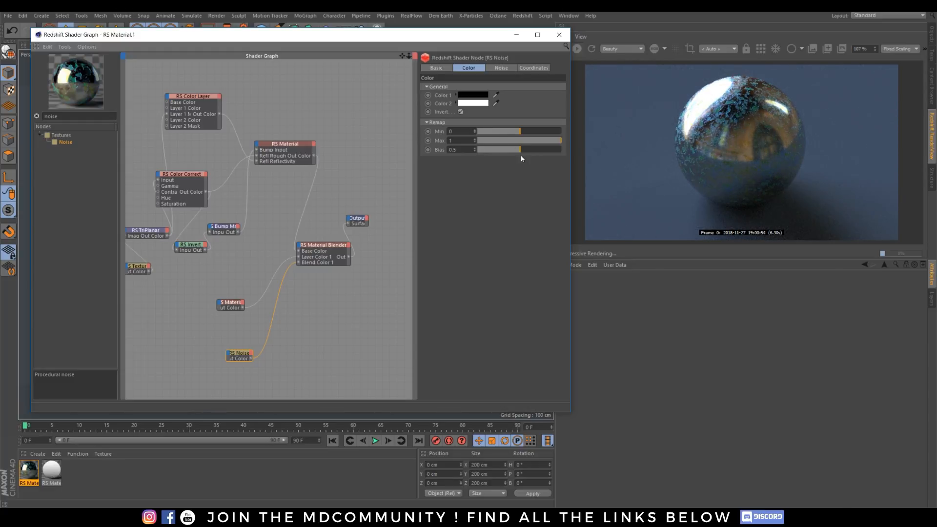
pyautogui.moveTo(520, 150)
pyautogui.mouseDown()
pyautogui.moveTo(539, 151)
pyautogui.moveTo(502, 150)
pyautogui.moveTo(523, 151)
pyautogui.moveTo(530, 135)
pyautogui.moveTo(516, 133)
pyautogui.mouseUp()
pyautogui.press('Delete')
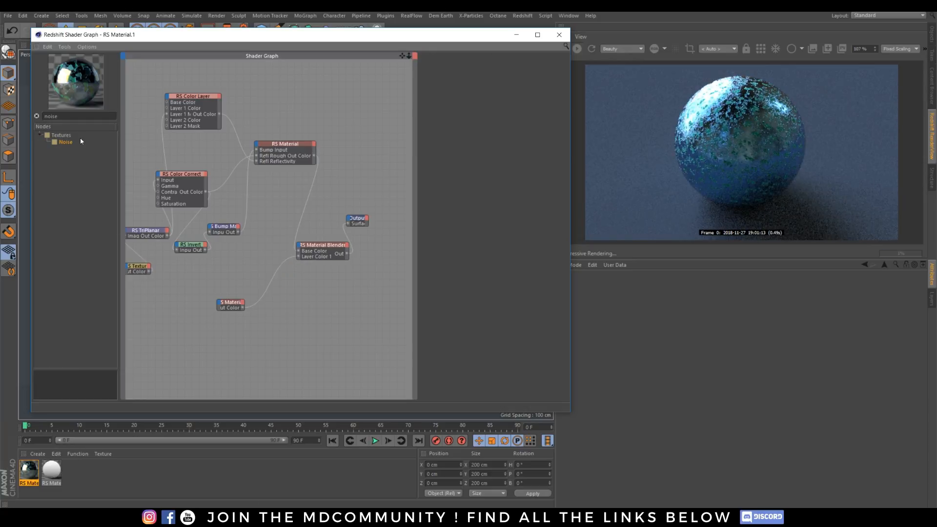
# Add an RS Texture node below the second RS Material node and load Voltaic-BM-013.jpg into it.
pyautogui.moveTo(62, 118); pyautogui.dragTo(29, 120)
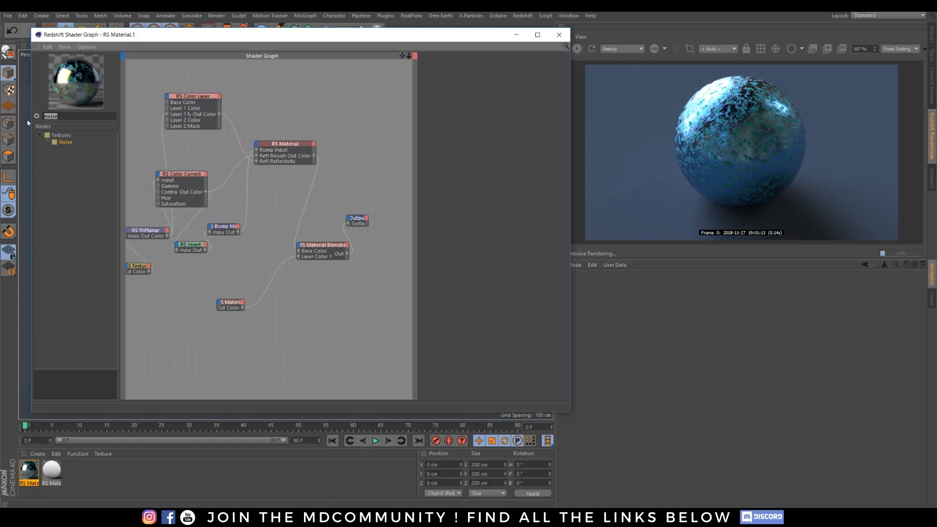
pyautogui.write('texture')
pyautogui.moveTo(65, 143); pyautogui.dragTo(244, 333)
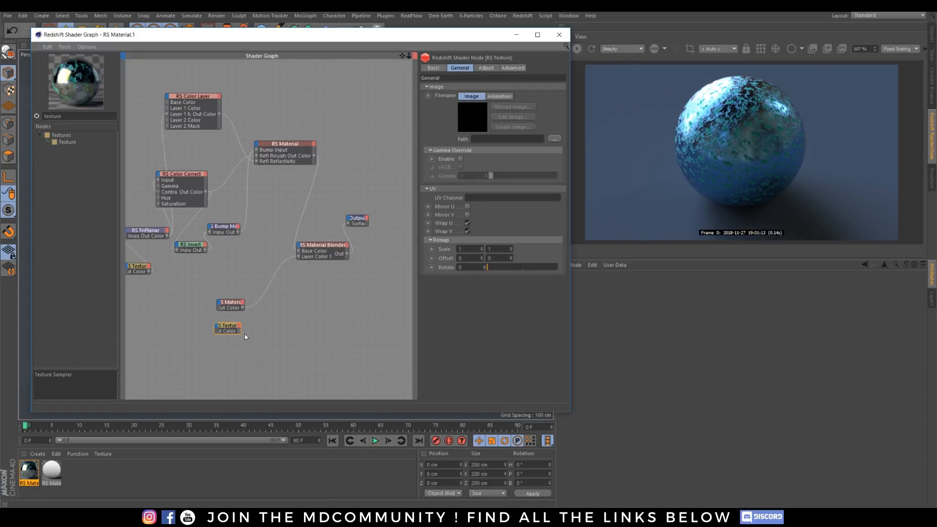
pyautogui.click(554, 138)
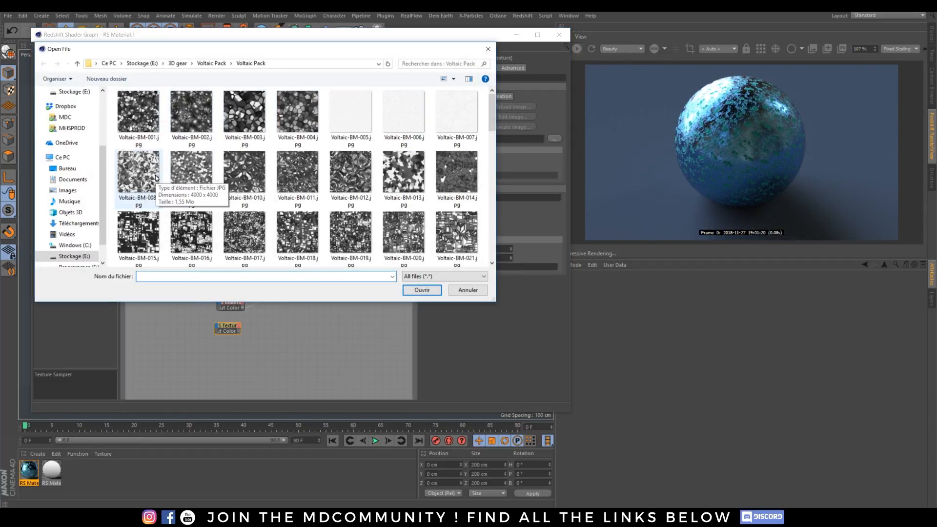
pyautogui.doubleClick(393, 173)
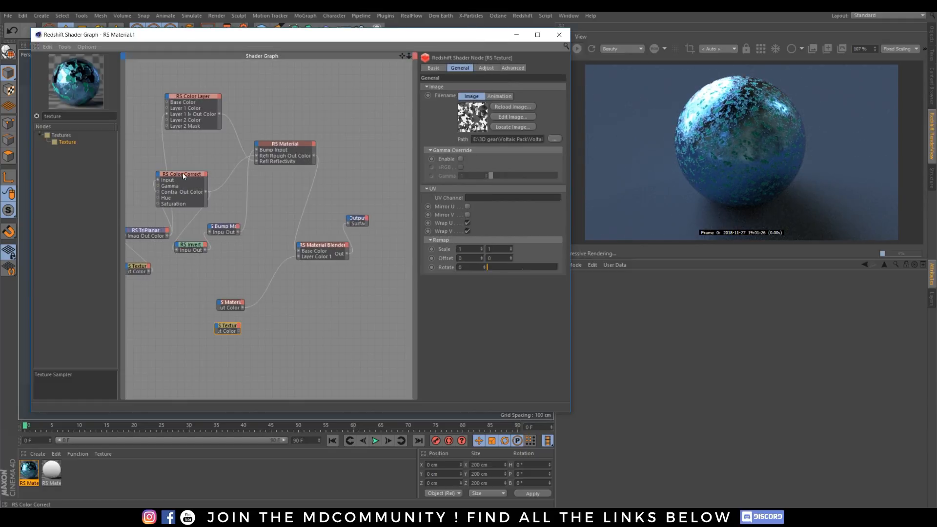
# Duplicate the RS Color Correct node and wire it between the new RS Texture and the RS Material Blender's Layer Color 1.
pyautogui.keyDown('ctrl'); pyautogui.moveTo(183, 174); pyautogui.dragTo(296, 313); pyautogui.keyUp('ctrl')
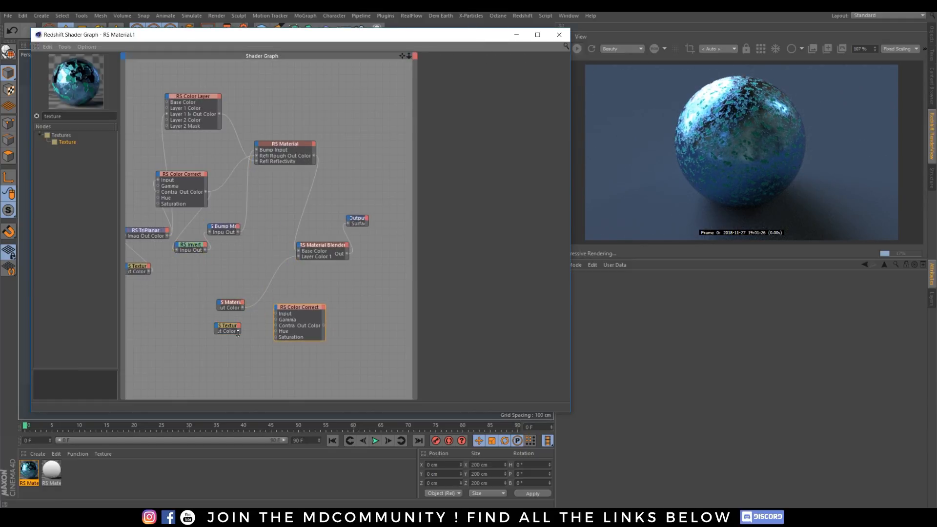
pyautogui.doubleClick(236, 329)
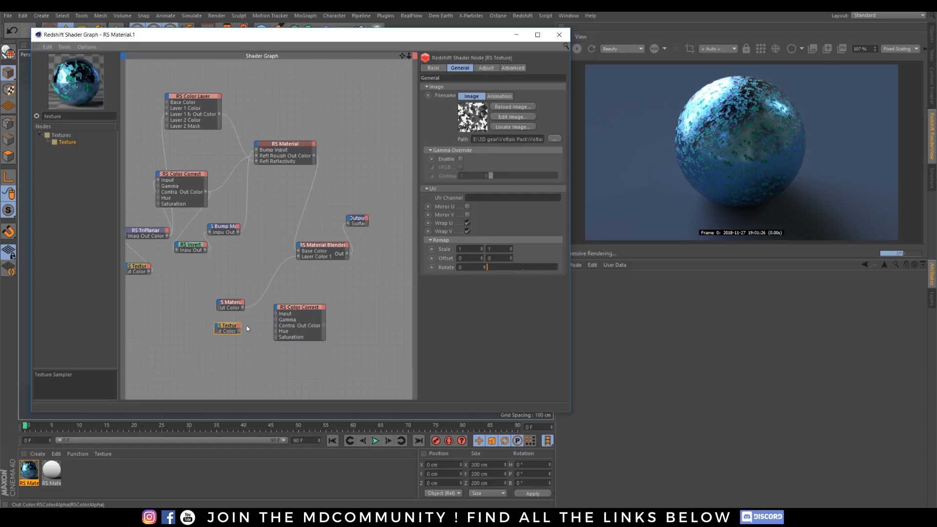
pyautogui.moveTo(274, 315); pyautogui.dragTo(276, 314)
pyautogui.click(303, 307)
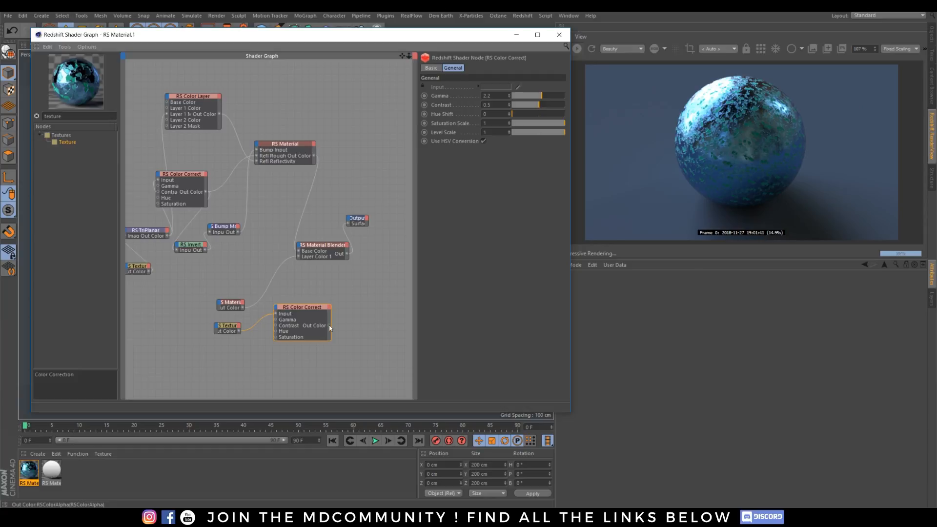
pyautogui.moveTo(327, 323); pyautogui.dragTo(298, 256)
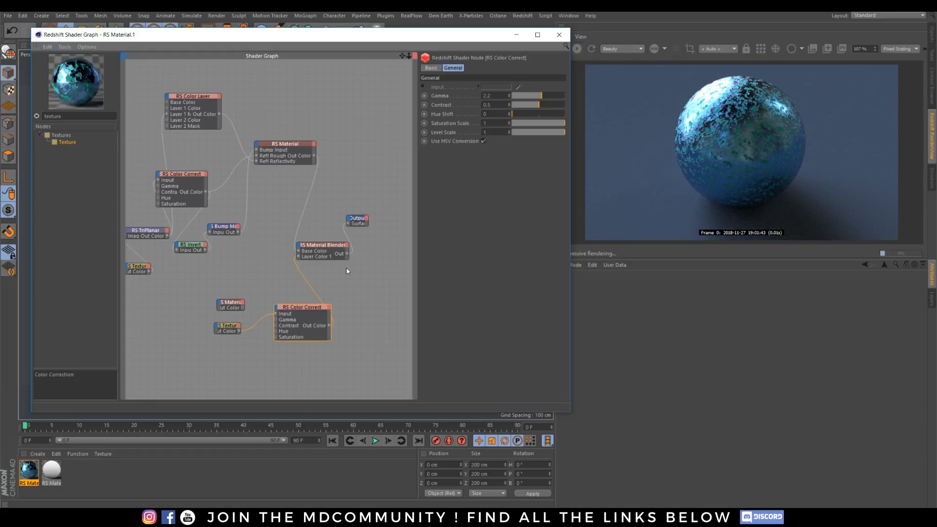
# Move the new RS Texture node farther from the duplicated RS Color Correct, and add an RS TriPlanar node between them.
pyautogui.moveTo(227, 327); pyautogui.dragTo(194, 336)
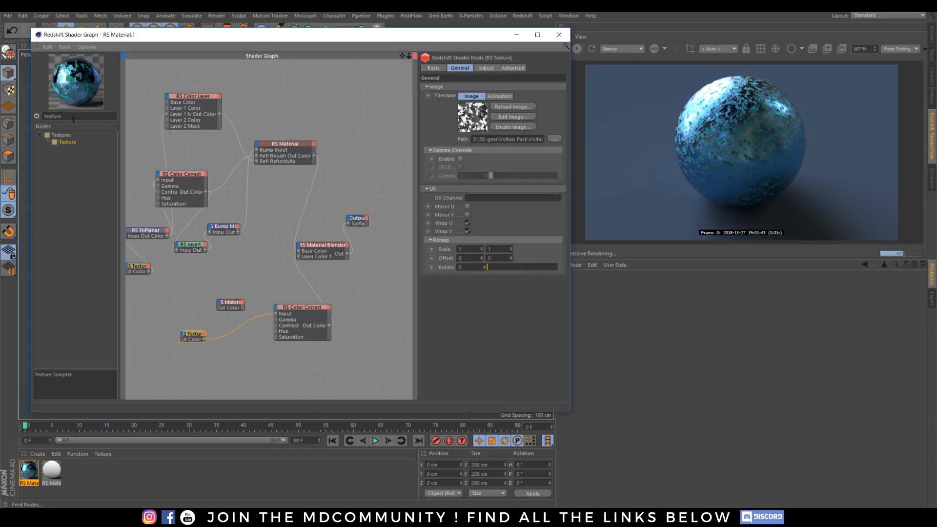
pyautogui.moveTo(65, 116); pyautogui.dragTo(14, 114)
pyautogui.write('triplan')
pyautogui.moveTo(65, 141); pyautogui.dragTo(243, 356)
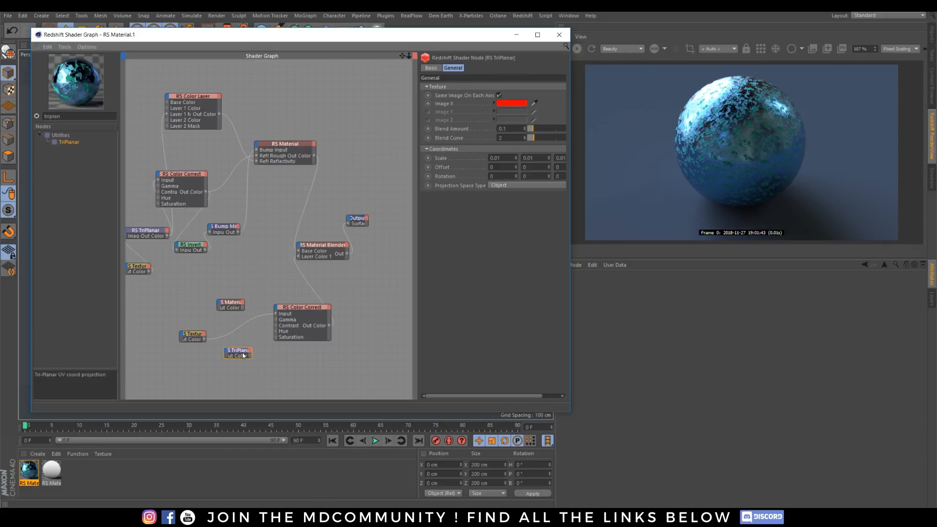
# Connect the duplicated RS Color Correct to the blender's Blend Color 1, and reconnect the gold RS Material to Layer Color 1.
pyautogui.click(314, 244)
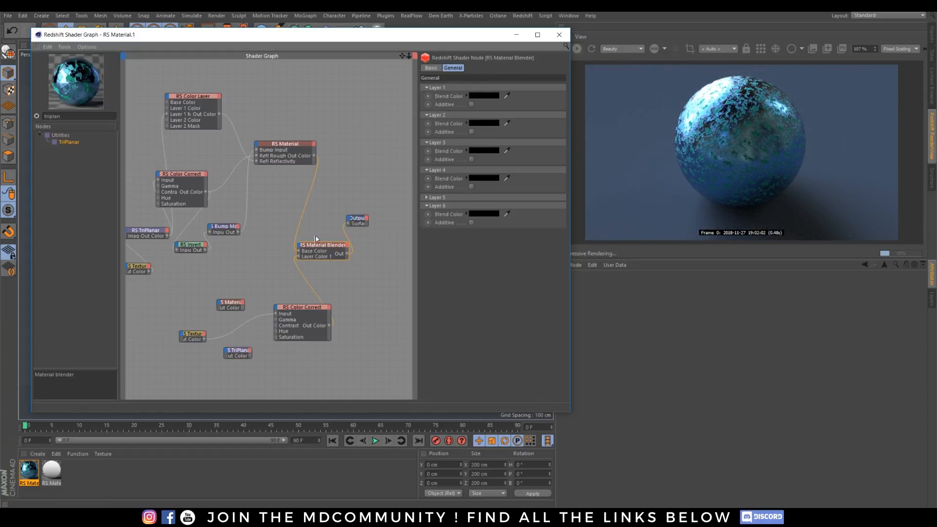
pyautogui.moveTo(314, 242); pyautogui.dragTo(315, 226)
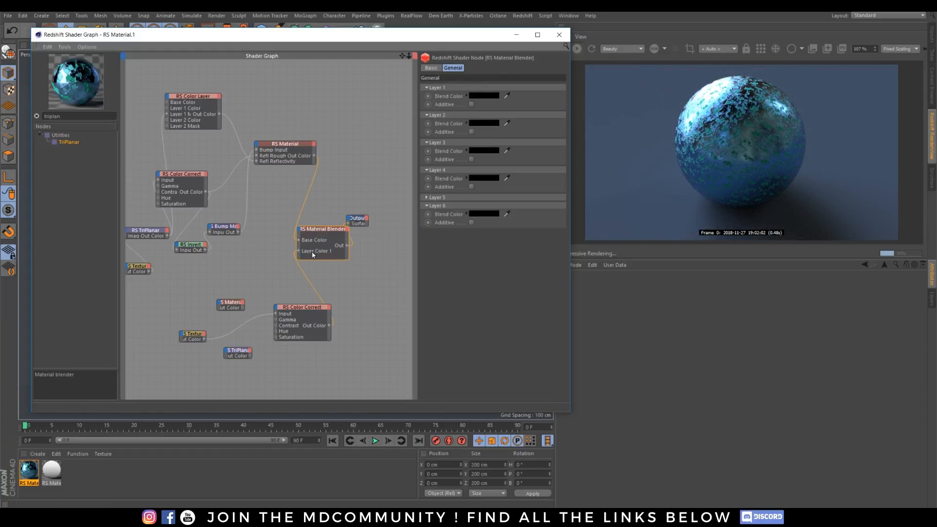
pyautogui.click(298, 228)
pyautogui.moveTo(344, 245)
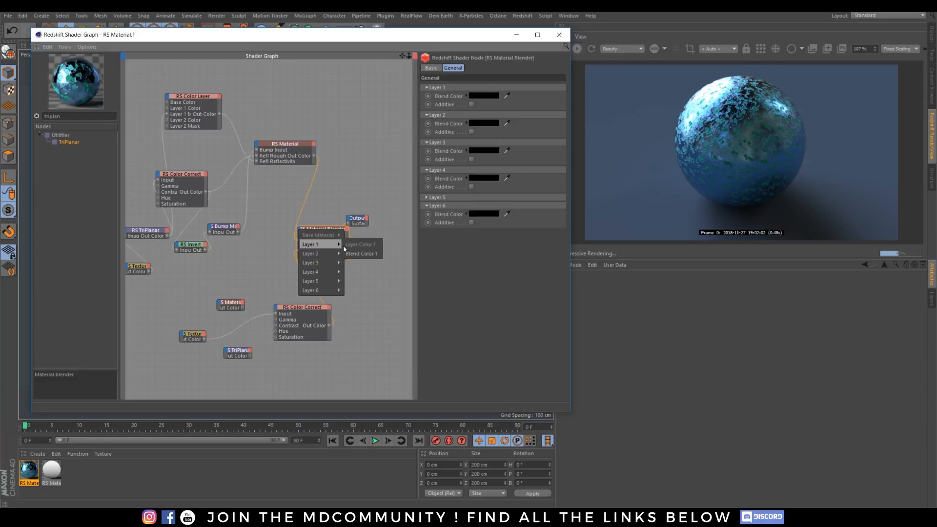
pyautogui.click(377, 252)
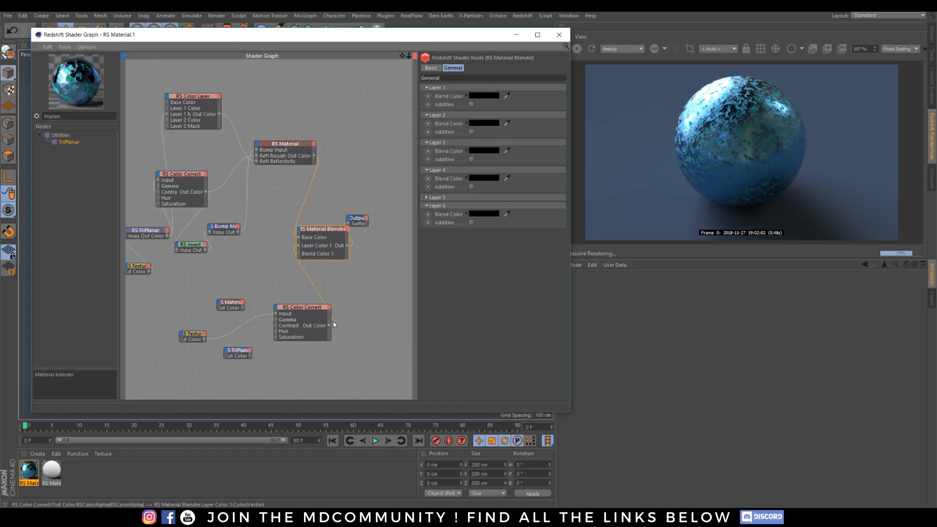
pyautogui.moveTo(330, 325); pyautogui.dragTo(297, 254)
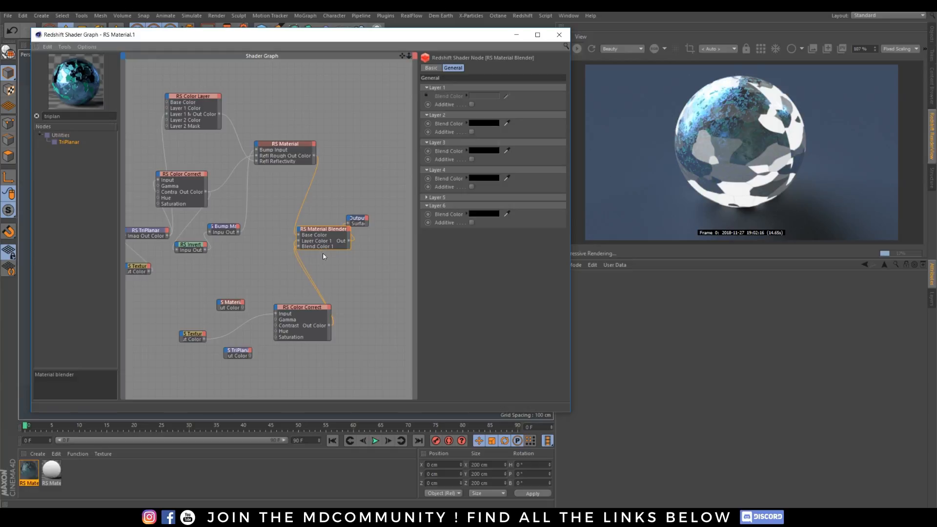
pyautogui.moveTo(302, 247); pyautogui.dragTo(283, 274)
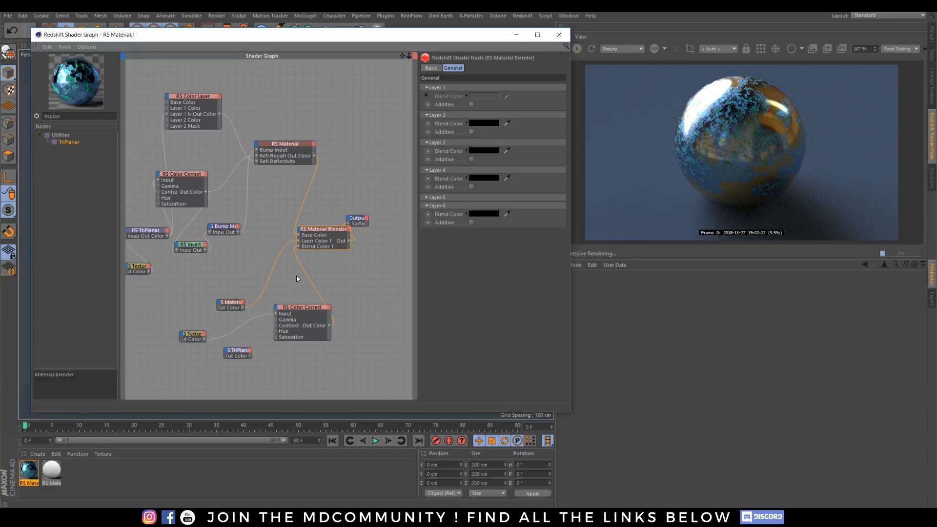
# Try the Iron preset on the second RS Material node, and settle on the Silver preset.
pyautogui.click(230, 304)
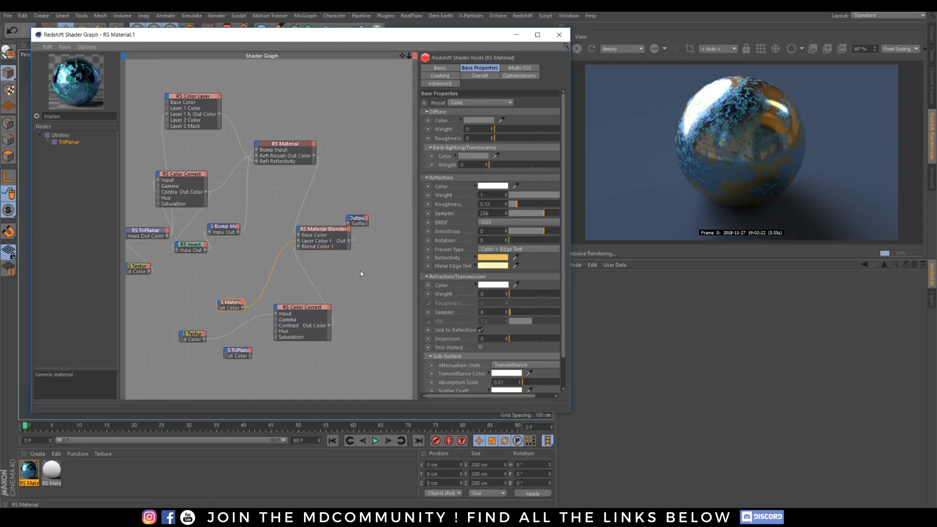
pyautogui.click(478, 104)
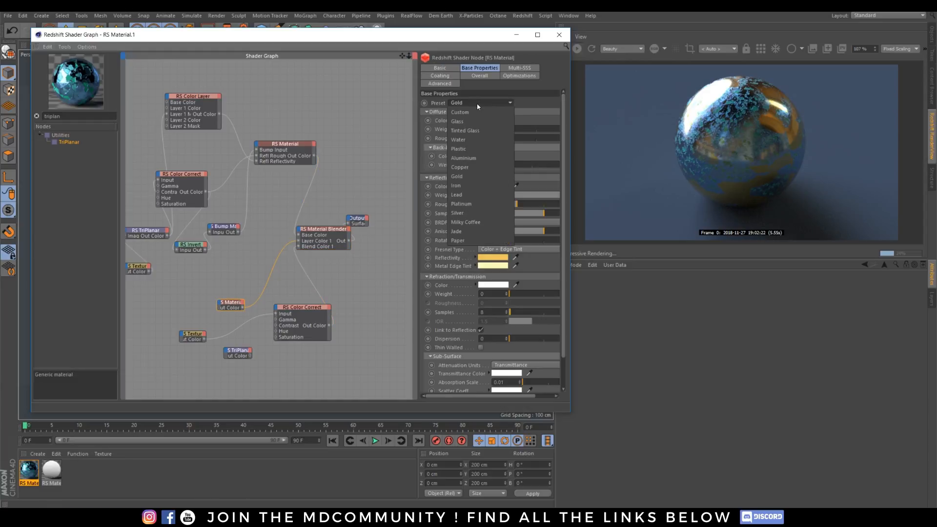
pyautogui.click(464, 185)
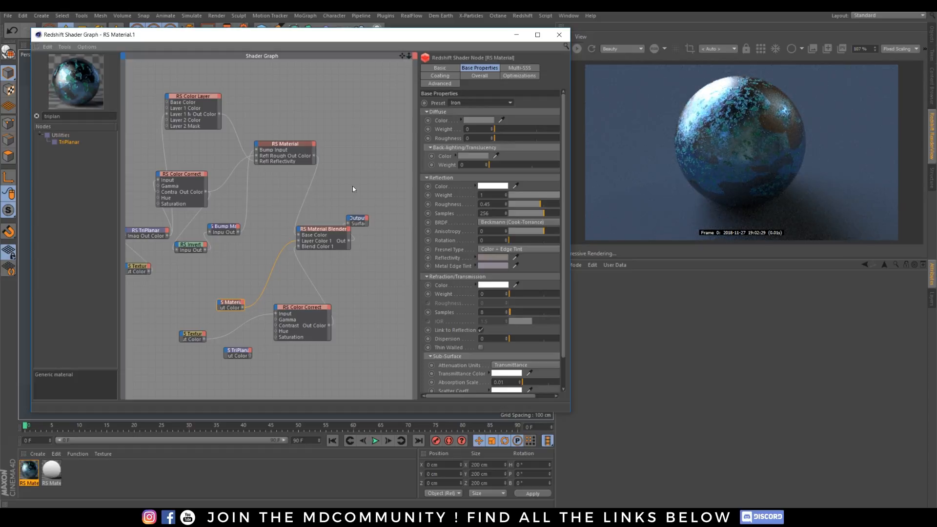
pyautogui.click(477, 102)
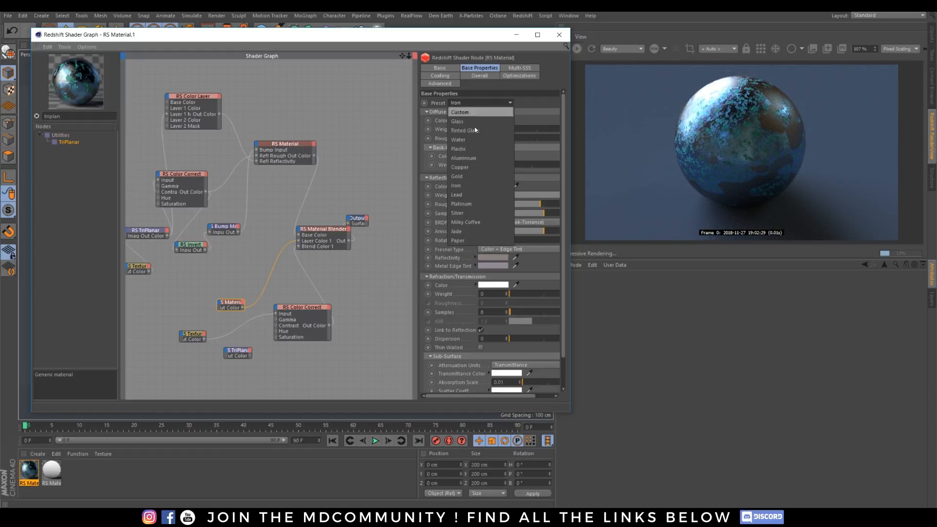
pyautogui.click(461, 213)
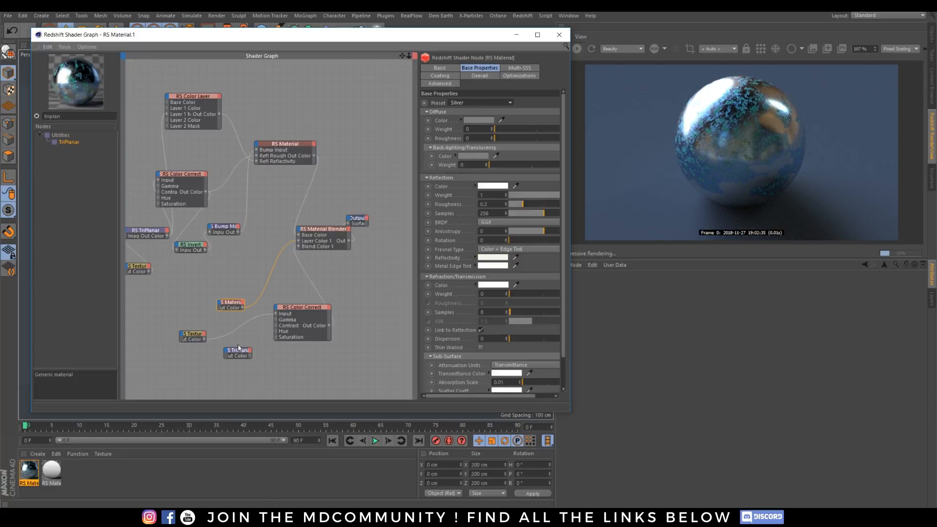
# Set the mask RS Texture's remap scale to 0.5 in both directions.
pyautogui.click(193, 334)
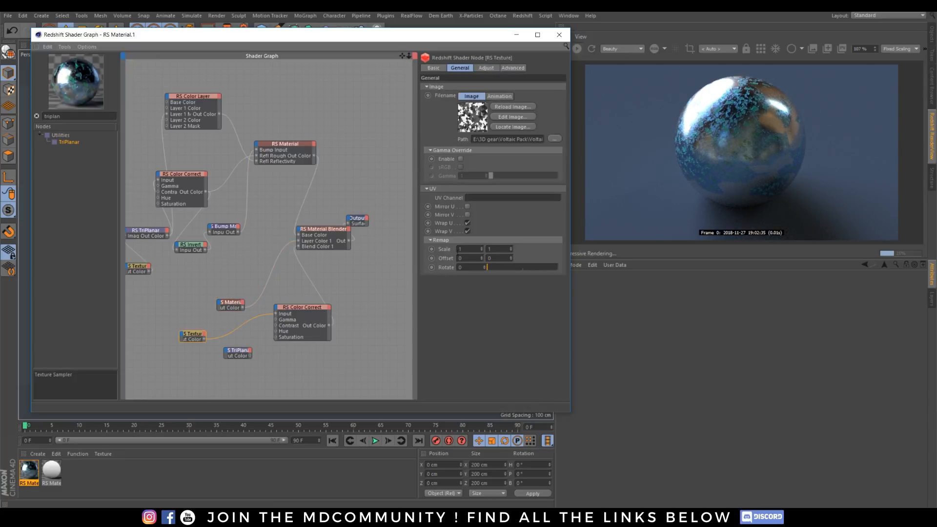
pyautogui.write('0')
pyautogui.doubleClick(492, 249)
pyautogui.write('0.5')
pyautogui.press('Return')
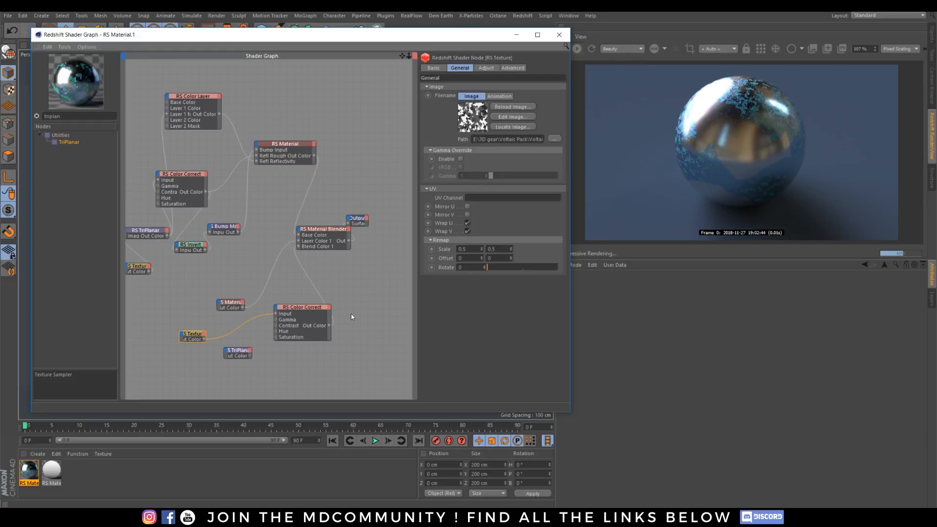
# Minimize the shader graph and material editor windows, and examine the blended material on the sphere from another angle.
pyautogui.click(223, 229)
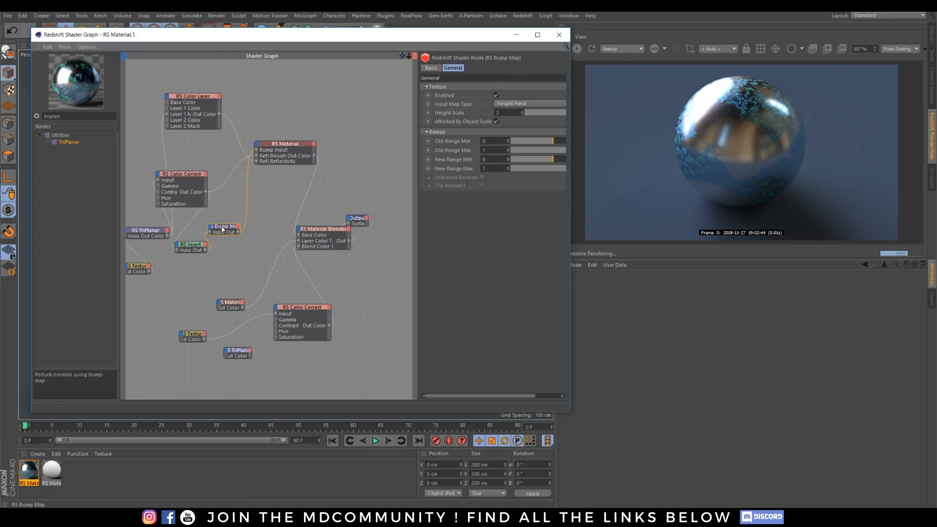
pyautogui.doubleClick(64, 117)
pyautogui.click(517, 37)
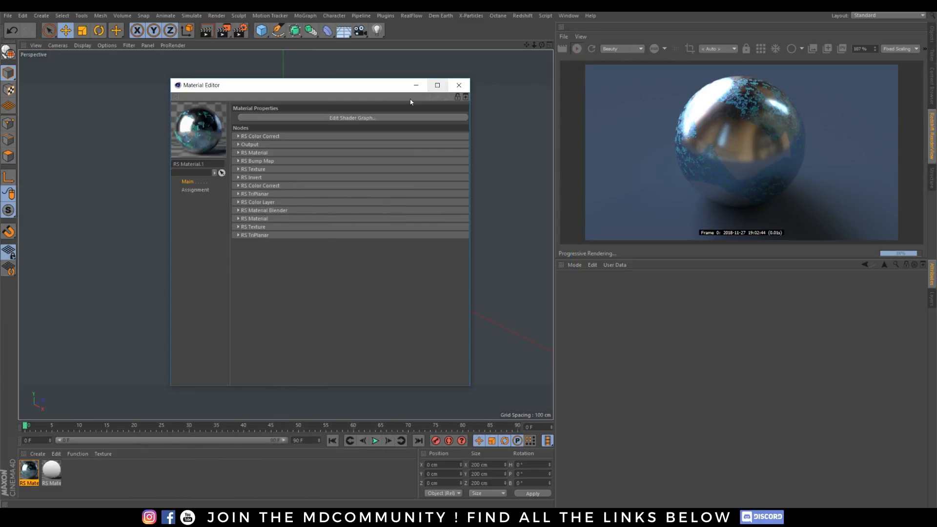
pyautogui.click(416, 84)
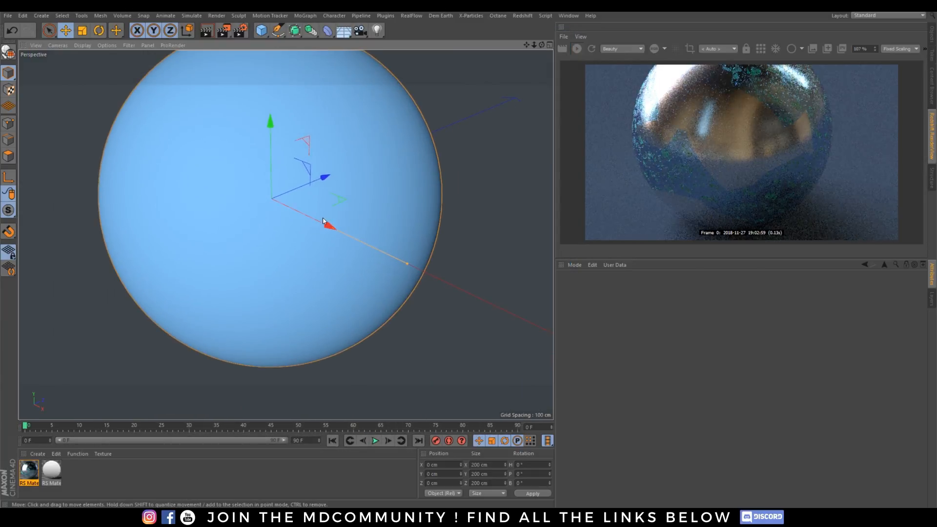
pyautogui.keyDown('alt'); pyautogui.moveTo(318, 220); pyautogui.dragTo(304, 219); pyautogui.keyUp('alt')
pyautogui.keyDown('alt'); pyautogui.moveTo(330, 205); pyautogui.dragTo(317, 220, button='middle'); pyautogui.keyUp('alt')
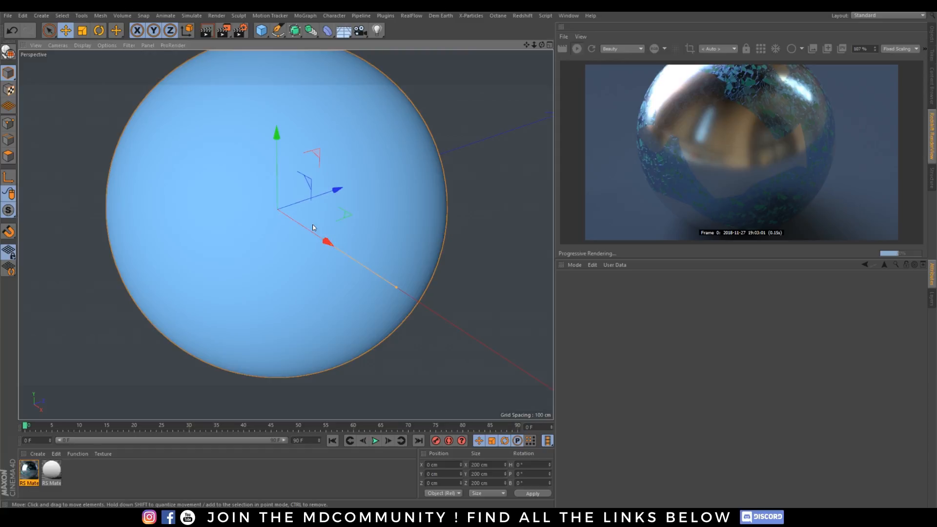
# Delete the blended material and create a new Redshift material.
pyautogui.press('Delete')
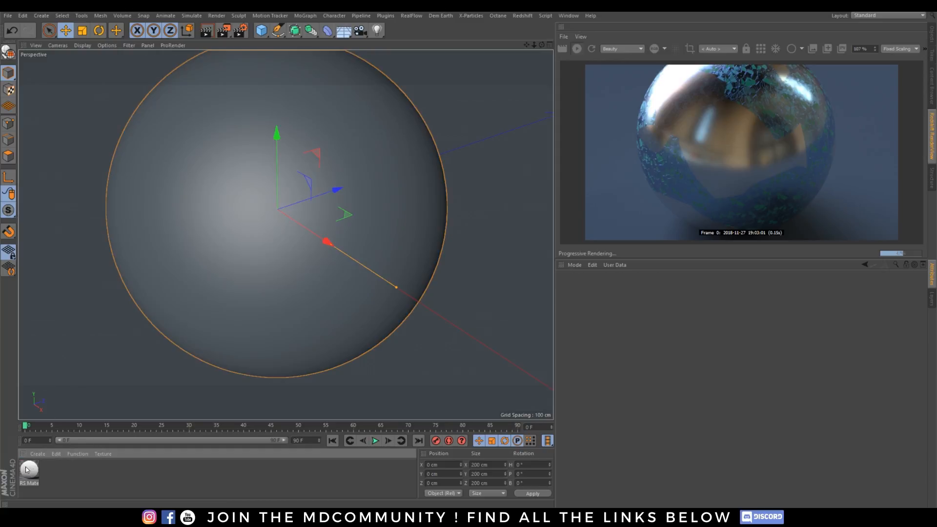
pyautogui.click(38, 454)
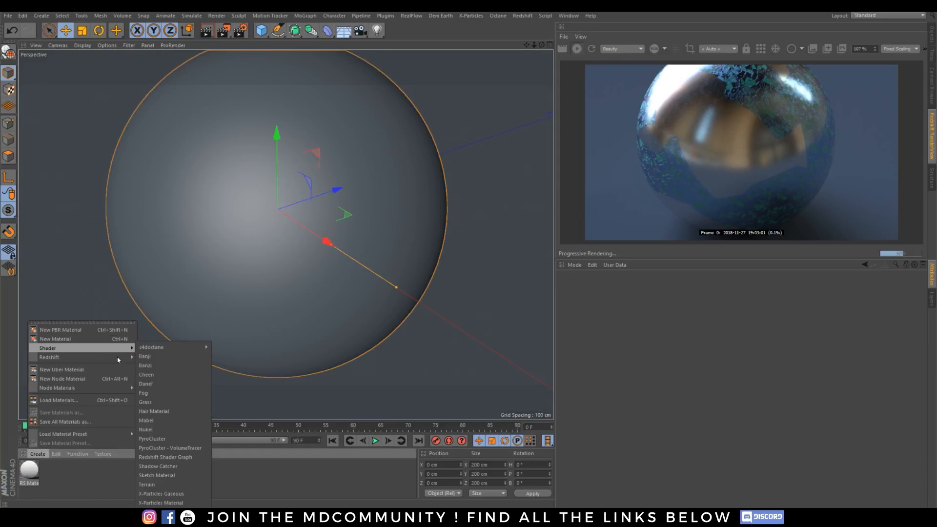
pyautogui.moveTo(104, 360)
pyautogui.moveTo(161, 362)
pyautogui.click(200, 357)
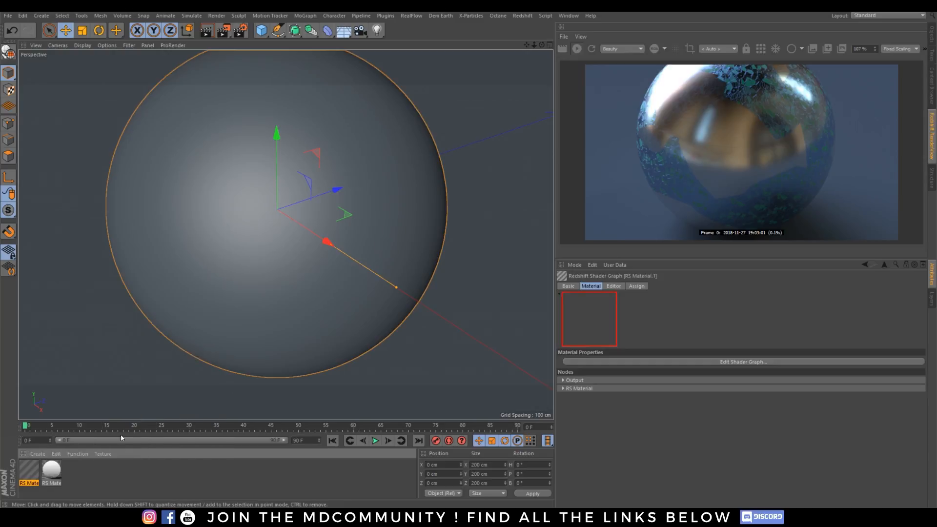
# Assign the new Redshift material to the sphere and open its shader graph.
pyautogui.moveTo(236, 294); pyautogui.dragTo(237, 296)
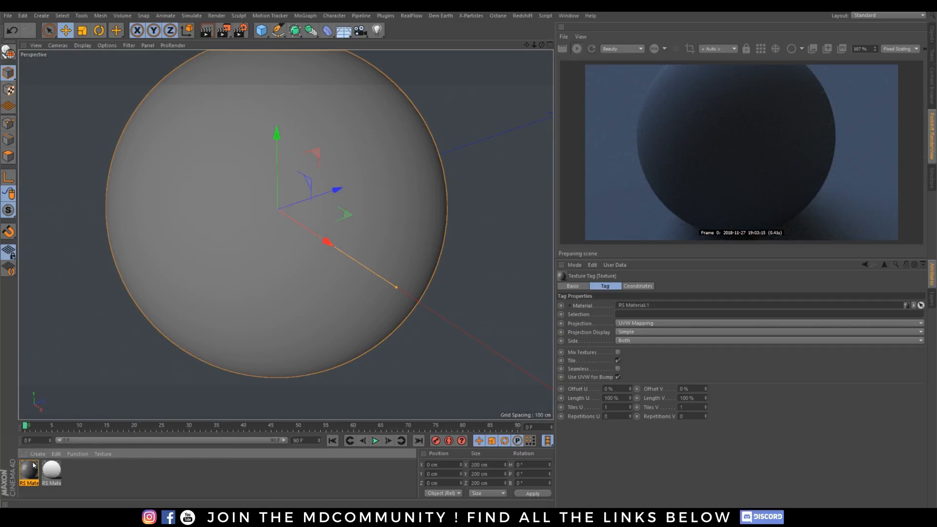
pyautogui.doubleClick(27, 470)
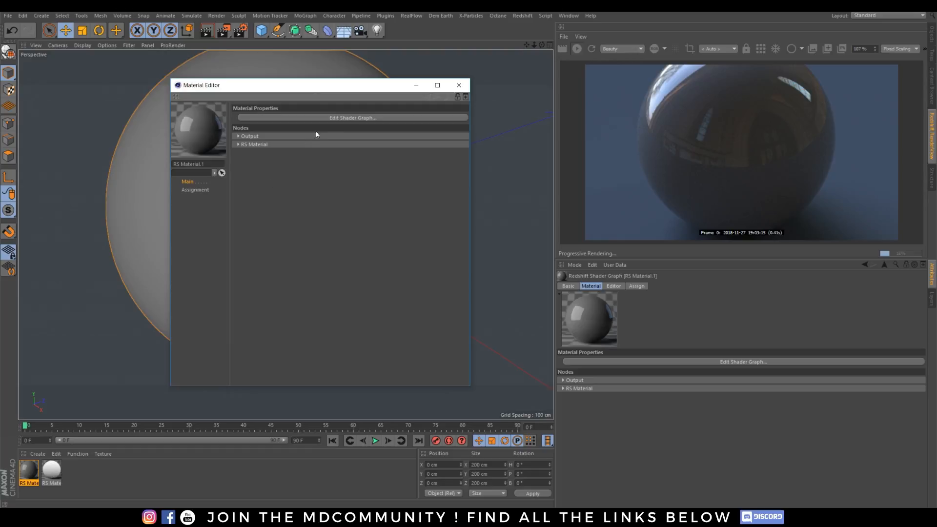
pyautogui.click(344, 119)
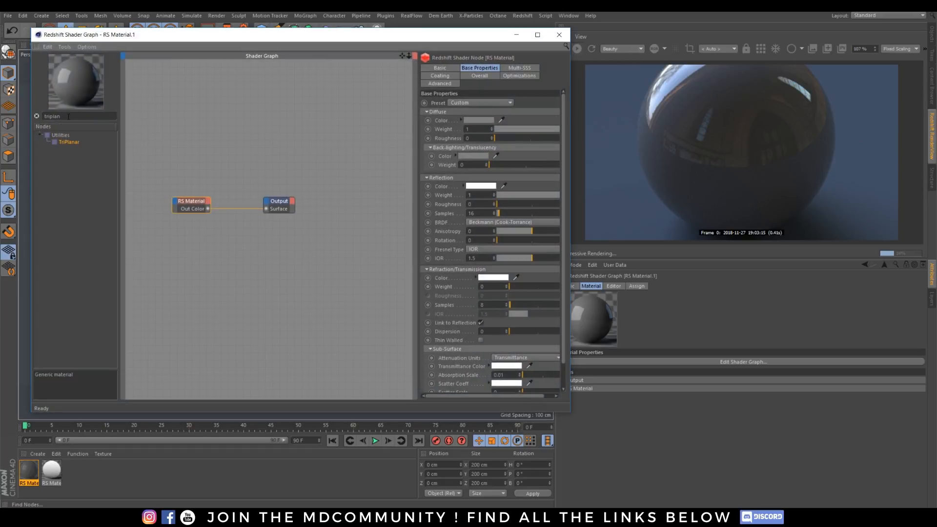
# Find the Displacement node in the node library and add it to the shader graph.
pyautogui.moveTo(62, 117); pyautogui.dragTo(16, 118)
pyautogui.write('dispalce')
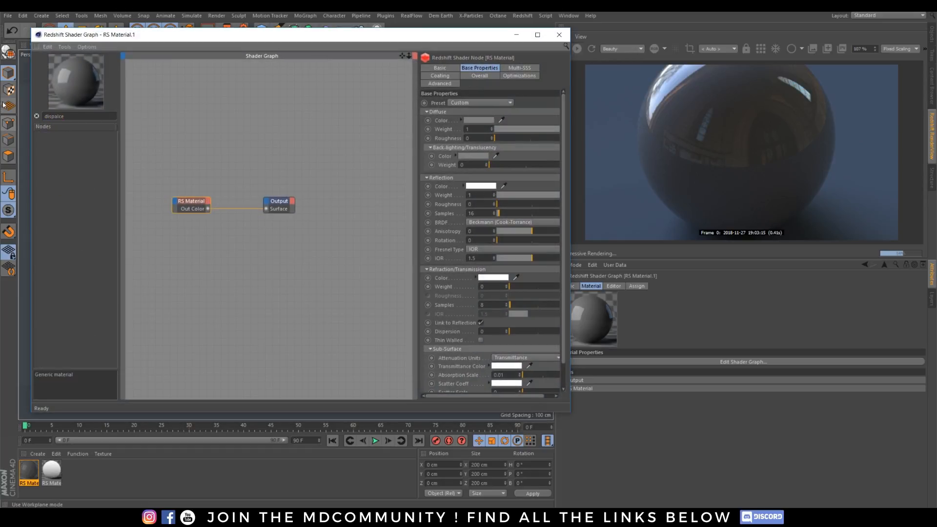
pyautogui.press('BackSpace')
pyautogui.press('BackSpace')
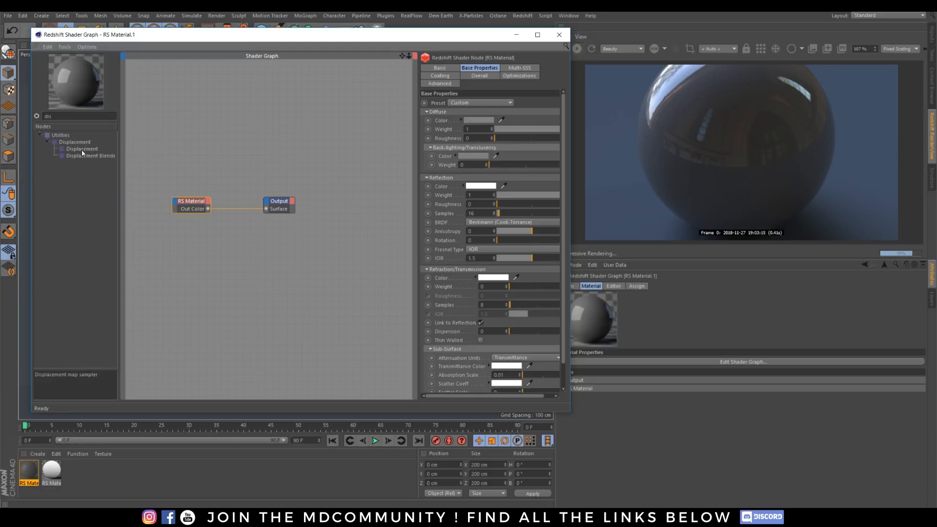
pyautogui.doubleClick(81, 149)
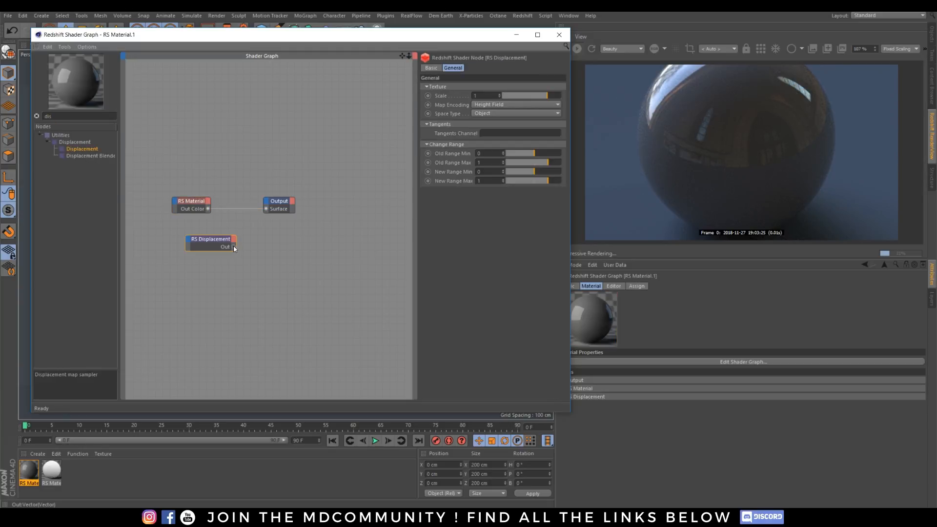
# Place the RS Displacement node below RS Material and connect its Out port to the Output node's Displacement input.
pyautogui.moveTo(206, 246); pyautogui.dragTo(208, 278)
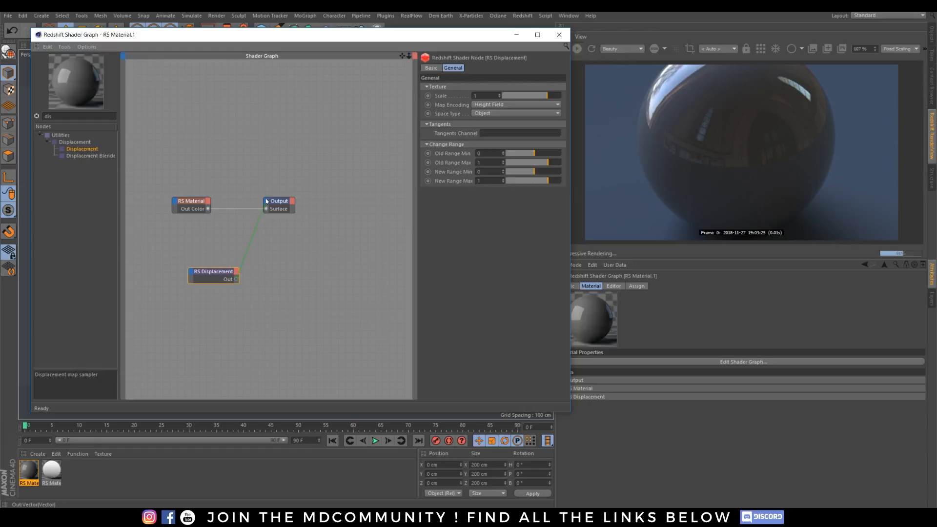
pyautogui.moveTo(267, 201); pyautogui.dragTo(267, 202)
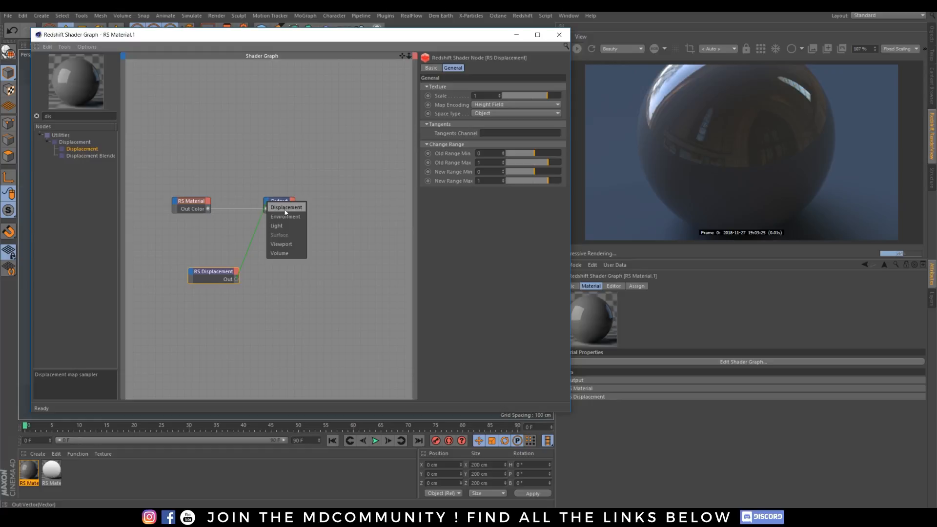
pyautogui.click(286, 208)
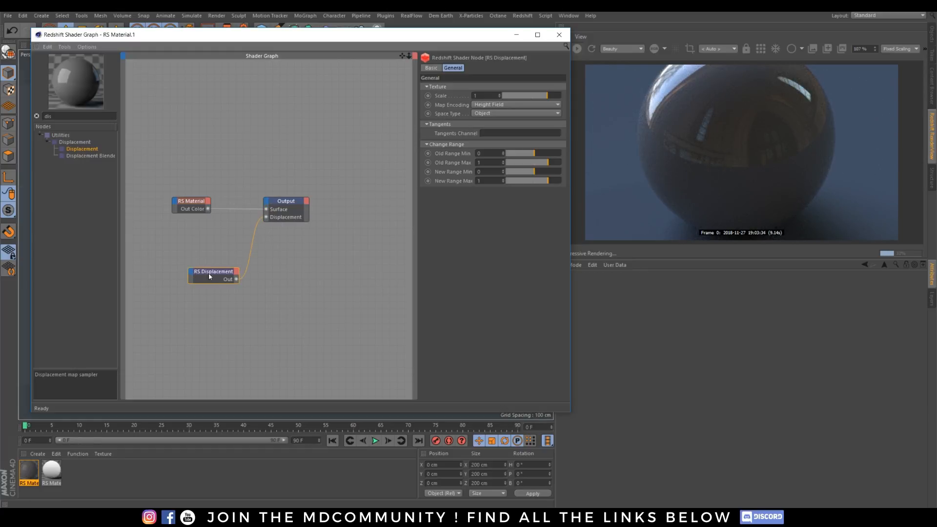
# Search the shader graph's node library for "texture" to find the Texture node.
pyautogui.click(220, 319)
pyautogui.click(58, 115)
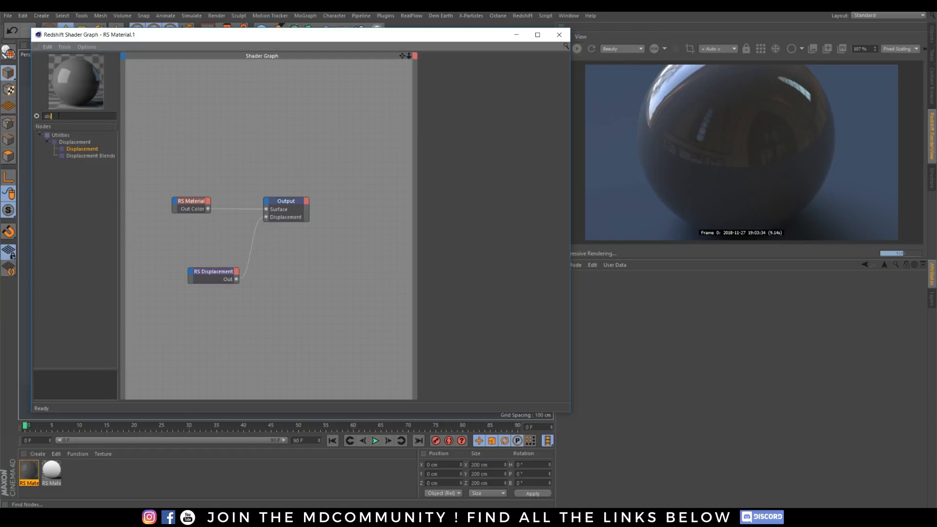
pyautogui.press('BackSpace')
pyautogui.press('BackSpace')
pyautogui.press('BackSpace')
pyautogui.write('texture')
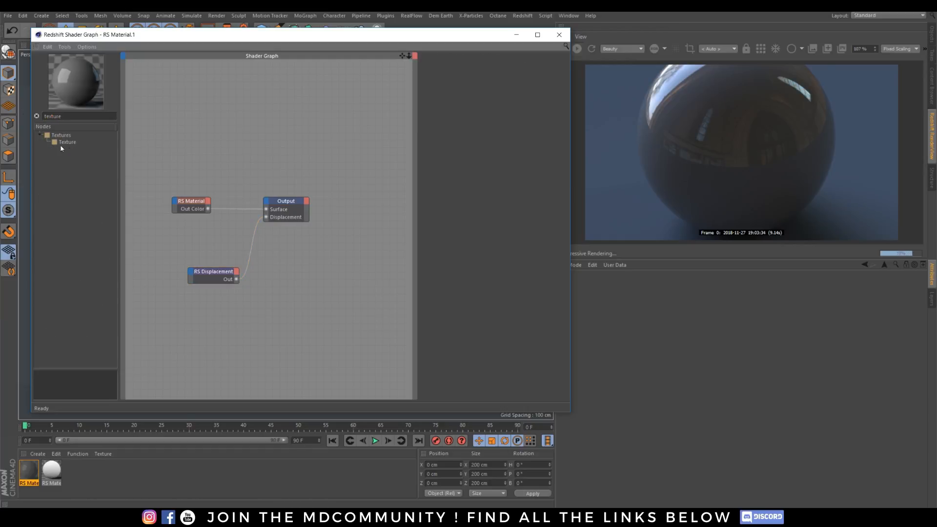
# Add an RS Texture node to the shader graph next to the RS Displacement node.
pyautogui.moveTo(64, 142); pyautogui.dragTo(158, 287)
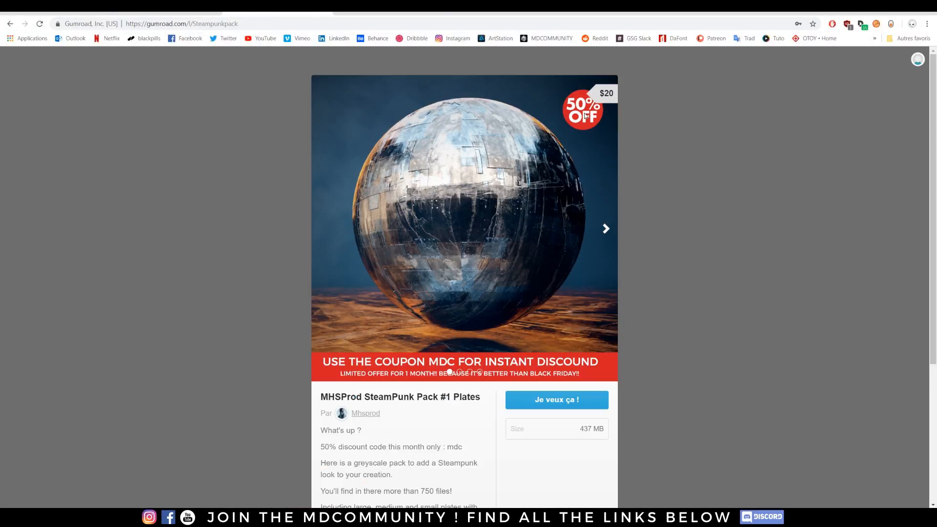
# Switch to the browser and look through the preview images and description of the MHSProd SteamPunk Pack #1 Plates.
pyautogui.click(607, 229)
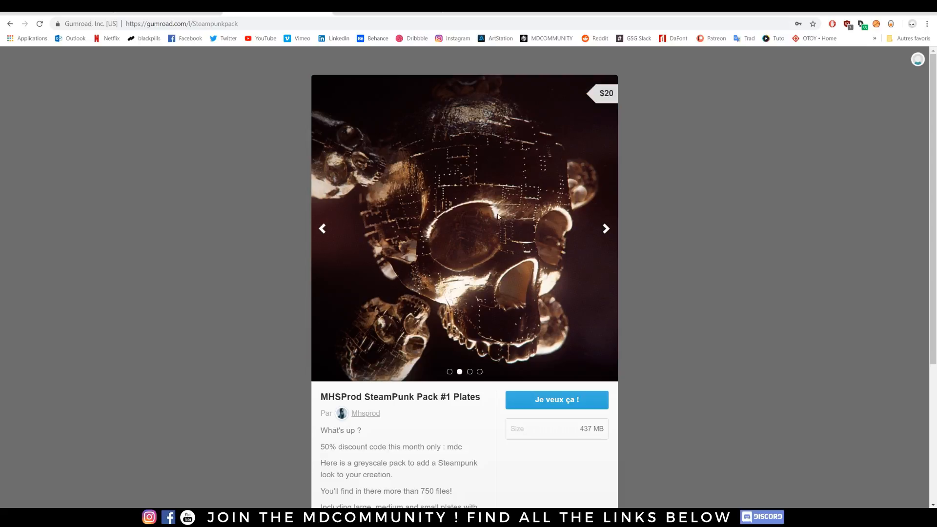
pyautogui.click(606, 229)
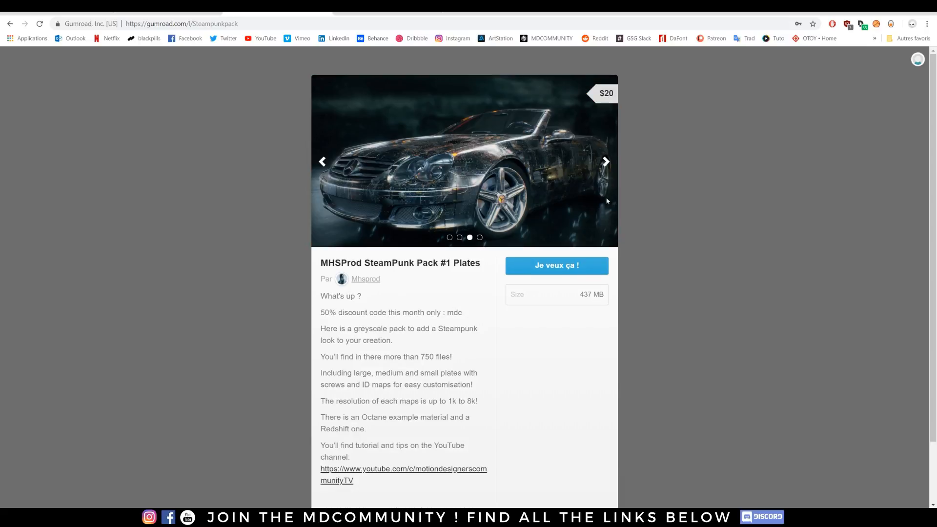
pyautogui.click(606, 162)
pyautogui.scroll(-1, 439, 400)
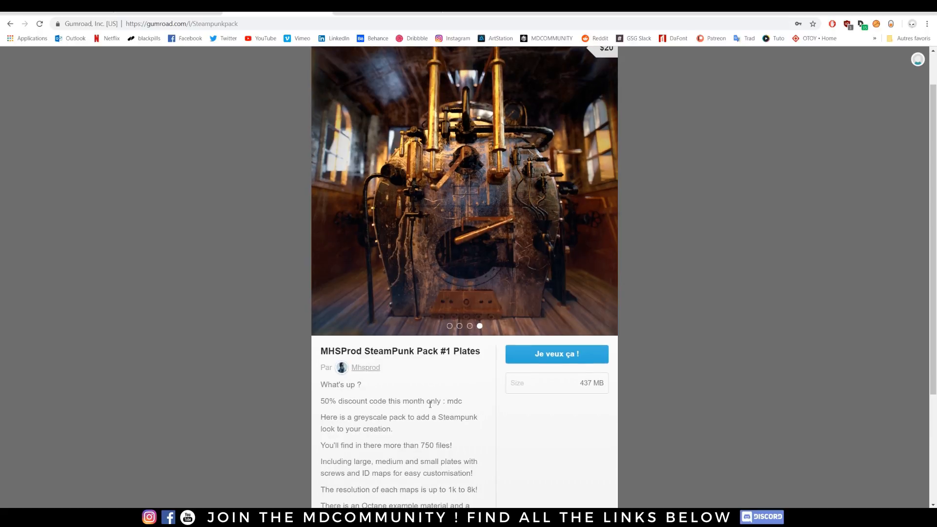
pyautogui.moveTo(432, 401); pyautogui.dragTo(647, 459)
pyautogui.scroll(1, 752, 238)
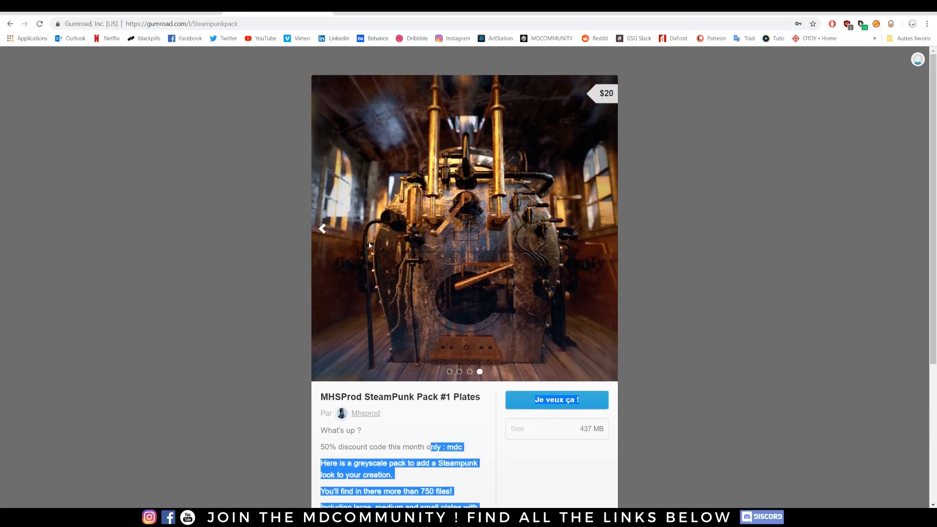
pyautogui.click(325, 233)
pyautogui.click(330, 163)
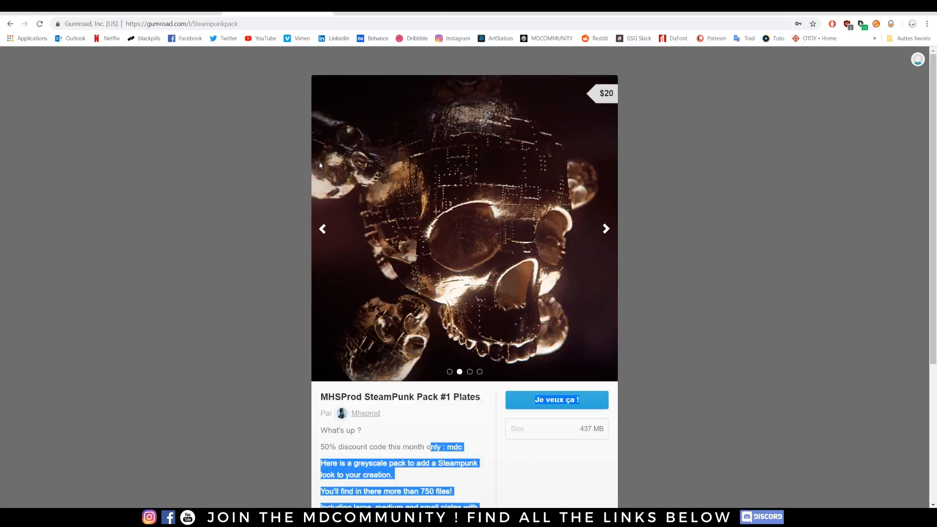
pyautogui.click(321, 229)
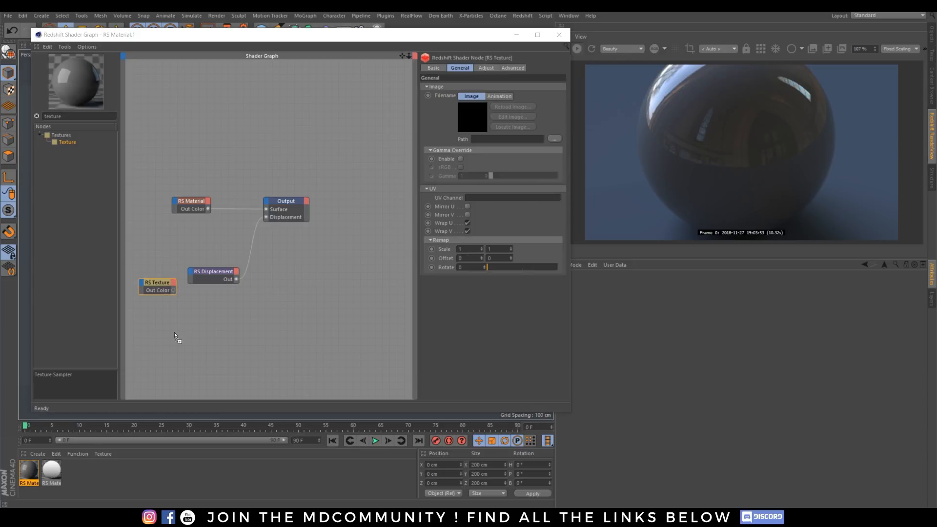
# Bring the Plaques Medium 1 8k_depth.tif image into the shader graph and connect its Out Color to the RS Displacement's Tex Map.
pyautogui.moveTo(174, 333); pyautogui.dragTo(177, 336)
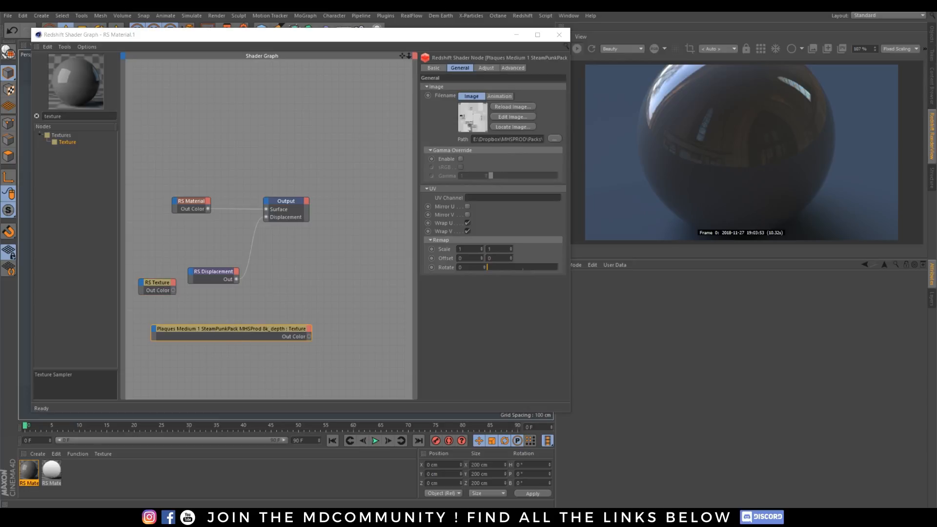
pyautogui.moveTo(936, 158); pyautogui.dragTo(723, 153)
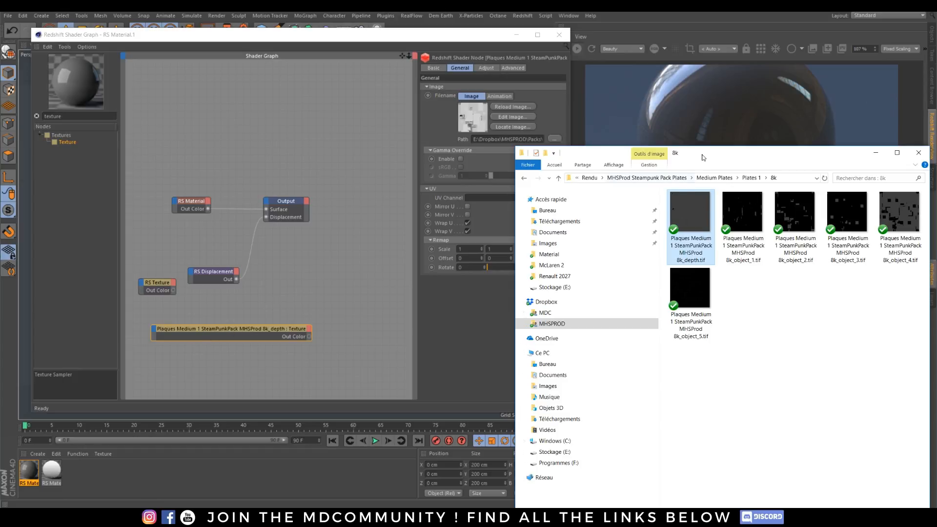
pyautogui.moveTo(702, 154); pyautogui.dragTo(936, 168)
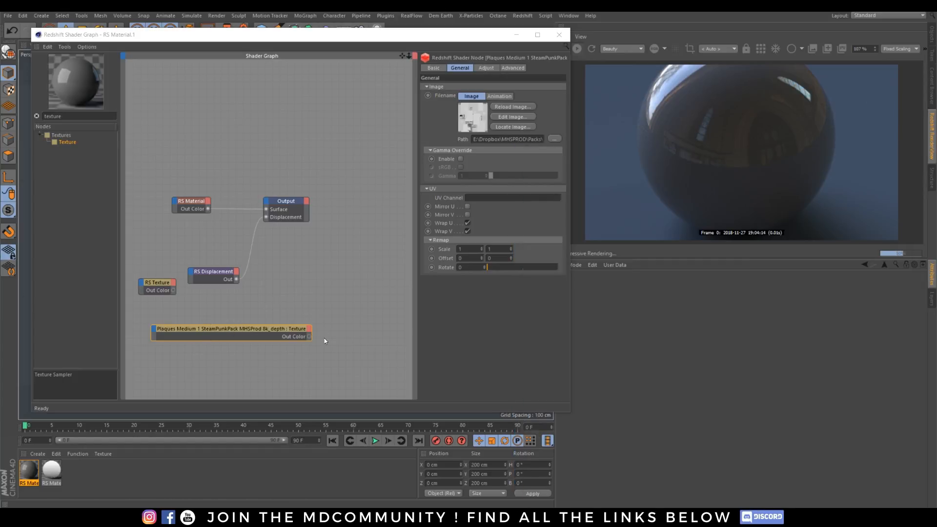
pyautogui.moveTo(309, 337); pyautogui.dragTo(253, 288)
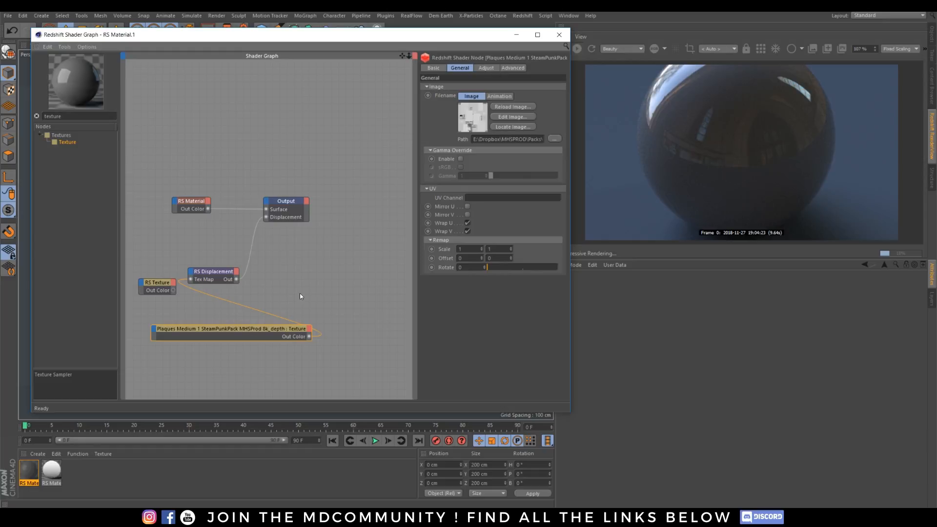
# Delete the tag just before the Sphere's material tag and add a Redshift Object tag to the Sphere.
pyautogui.click(929, 36)
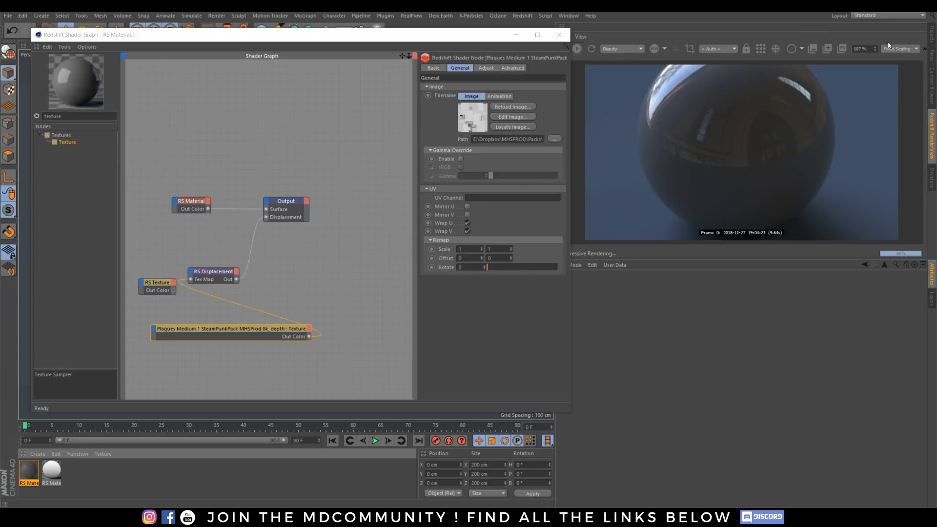
pyautogui.click(932, 32)
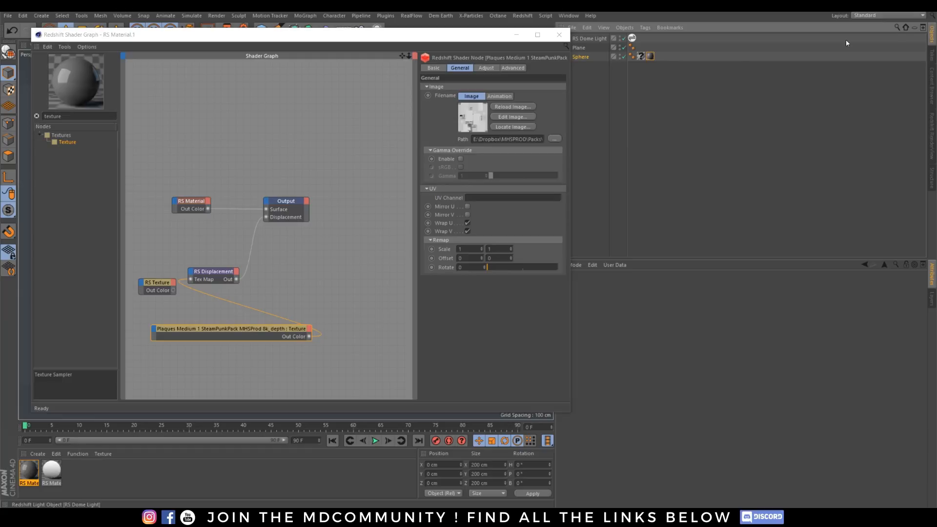
pyautogui.click(641, 57)
pyautogui.press('Delete')
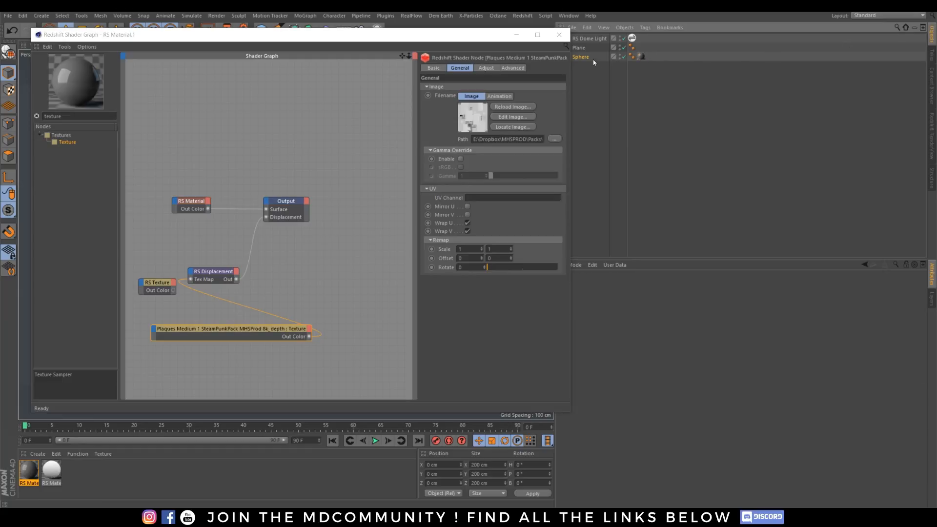
pyautogui.rightClick(582, 56)
pyautogui.moveTo(645, 143)
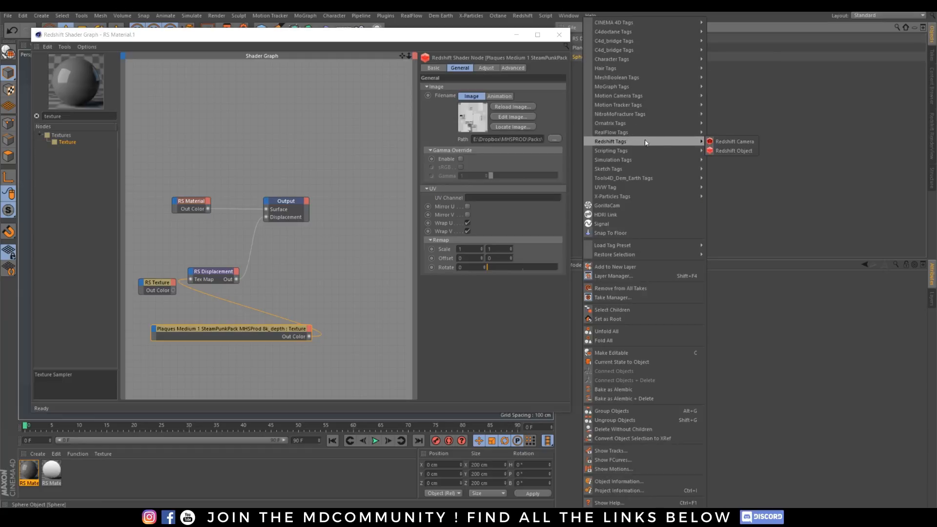
pyautogui.click(736, 150)
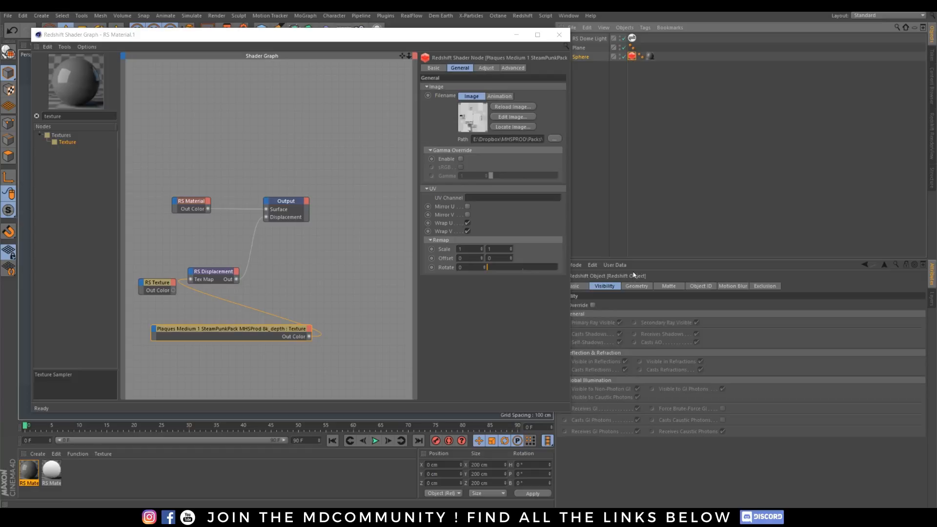
# Override the geometry settings in the Sphere's Redshift Object tag, enabling both tessellation and displacement.
pyautogui.click(634, 285)
pyautogui.moveTo(573, 119); pyautogui.dragTo(513, 127)
pyautogui.click(592, 305)
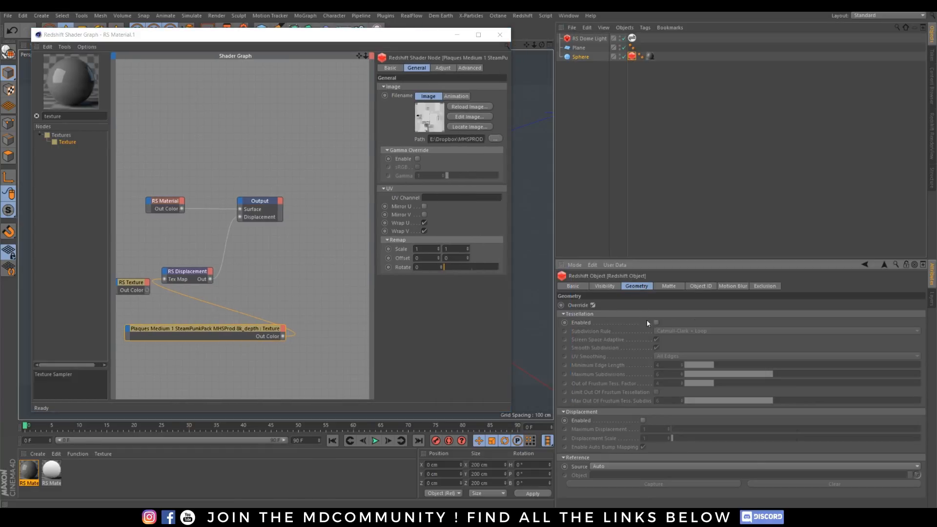
pyautogui.click(657, 323)
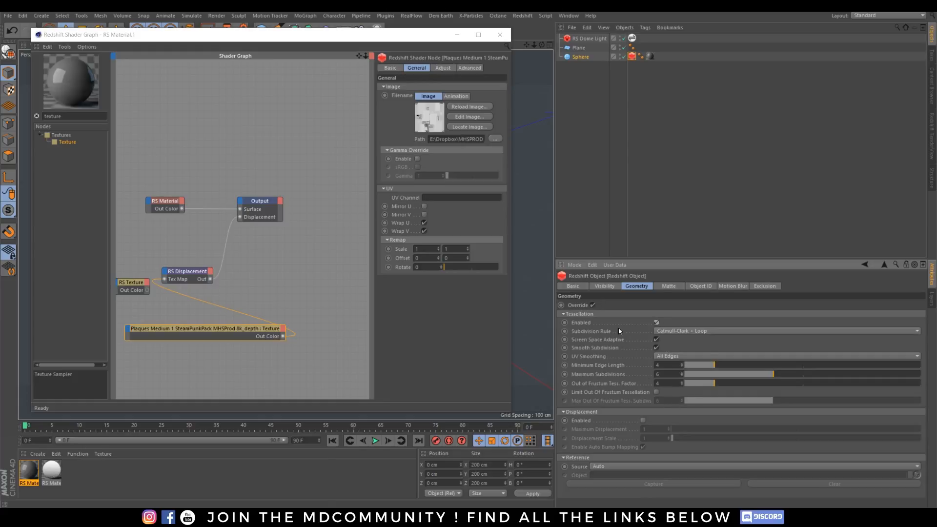
pyautogui.click(643, 420)
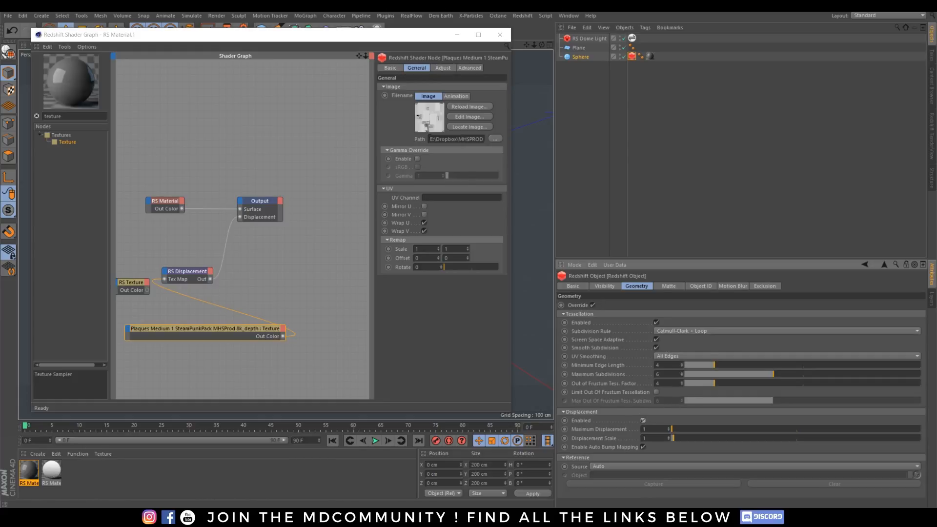
# Show the Redshift render and raise the RS Displacement node's Scale, first to 5 and finally to 25.
pyautogui.click(609, 153)
pyautogui.click(932, 136)
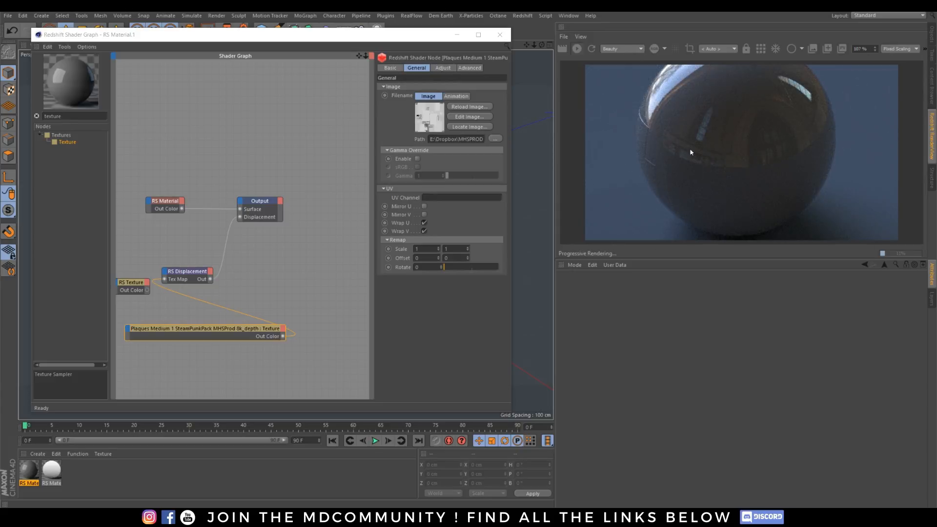
pyautogui.click(187, 272)
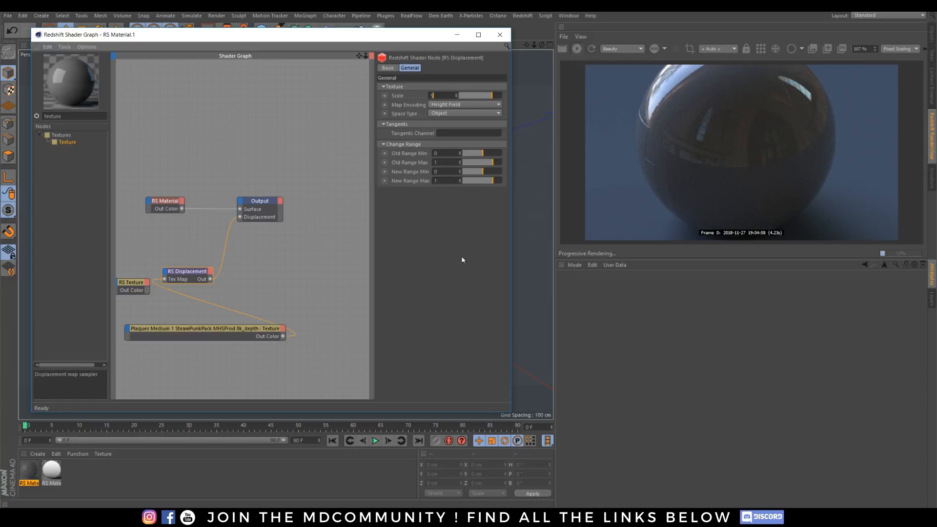
pyautogui.write('5')
pyautogui.press('Return')
pyautogui.write('5')
pyautogui.press('Return')
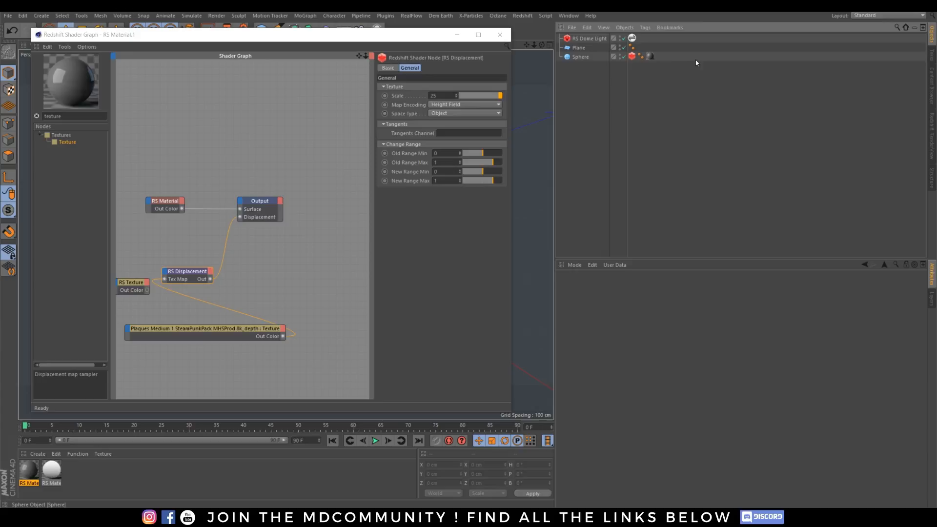
# Set Maximum Displacement and Displacement Scale to 2 in the Sphere's Redshift Object tag and show the render again.
pyautogui.click(632, 56)
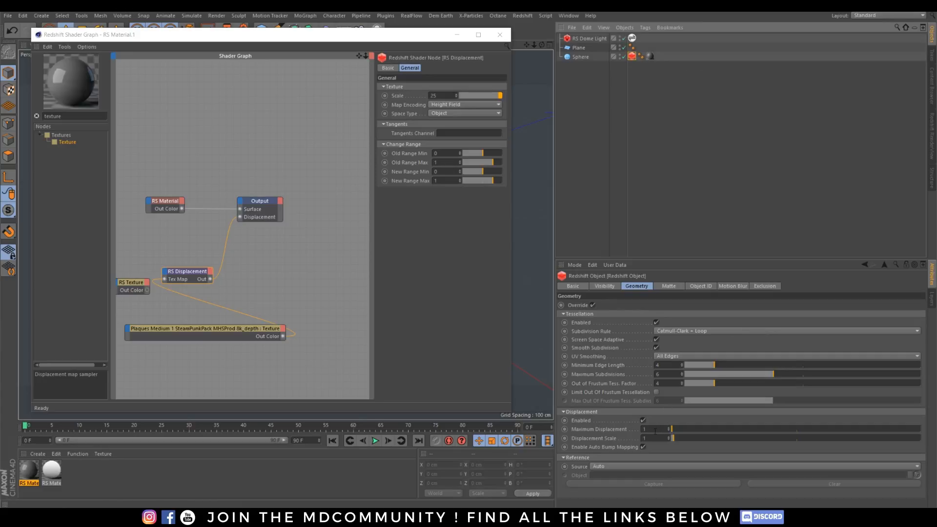
pyautogui.click(654, 430)
pyautogui.write('2')
pyautogui.press('Return')
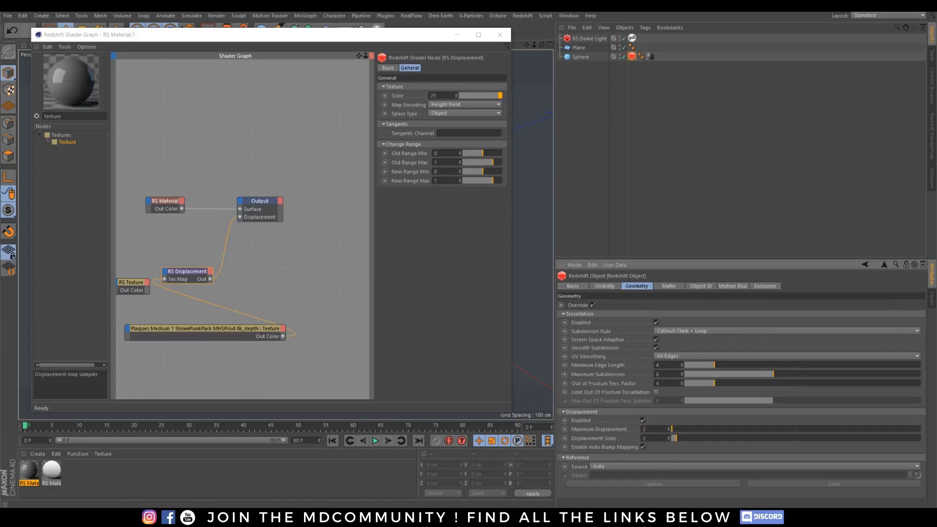
pyautogui.click(933, 155)
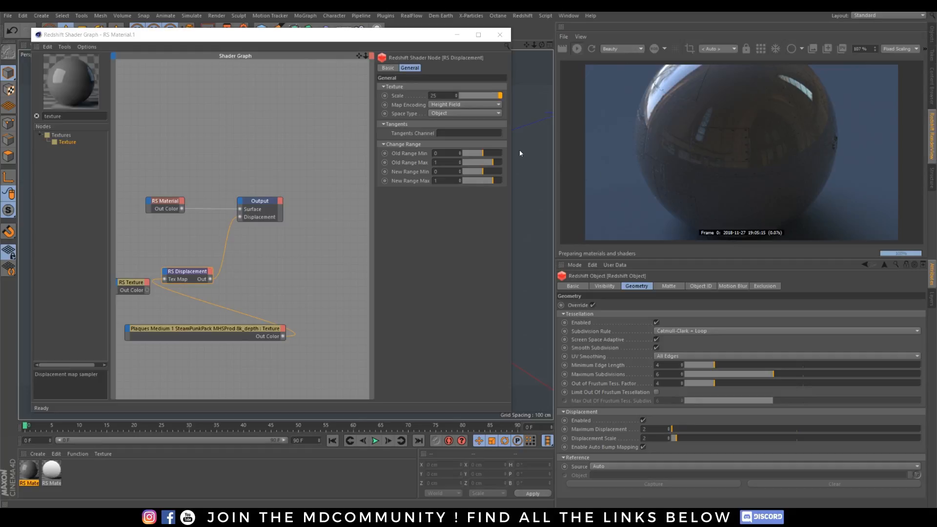
# Minimize the shader graph and examine the plate displacement on the sphere's surface up close in the render.
pyautogui.click(457, 34)
pyautogui.click(416, 86)
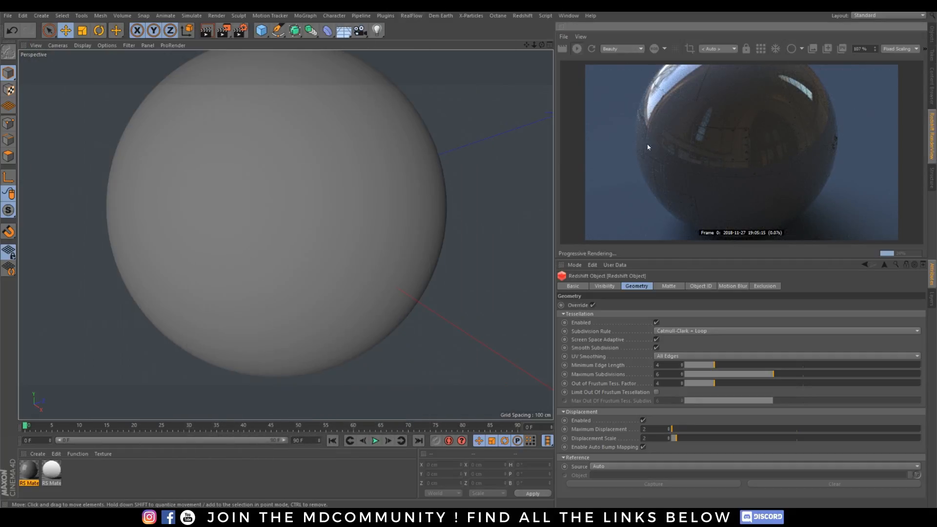
pyautogui.scroll(8, 290, 201)
pyautogui.scroll(2, 309, 168)
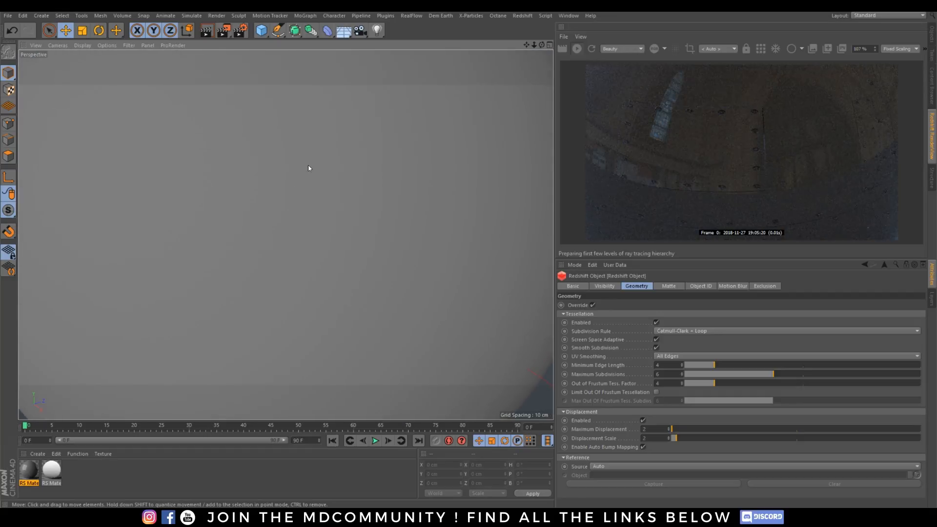
pyautogui.scroll(-2, 290, 180)
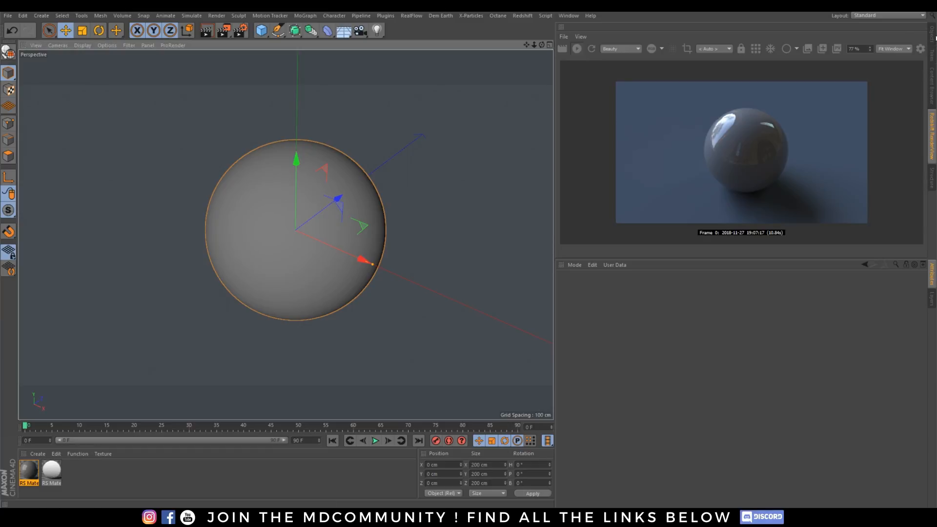
# Add a Redshift Object tag to the Sphere, overriding its geometry settings and enabling tessellation.
pyautogui.click(931, 35)
pyautogui.rightClick(593, 57)
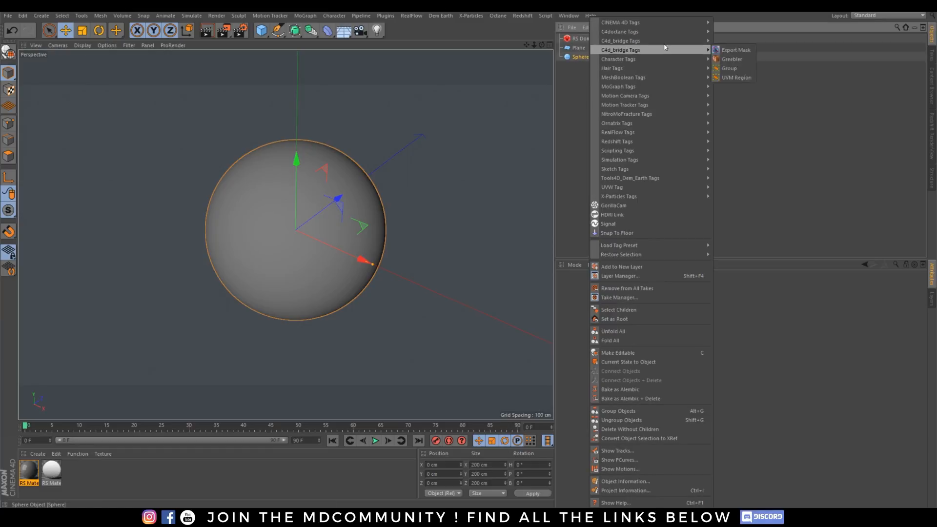
pyautogui.moveTo(664, 31)
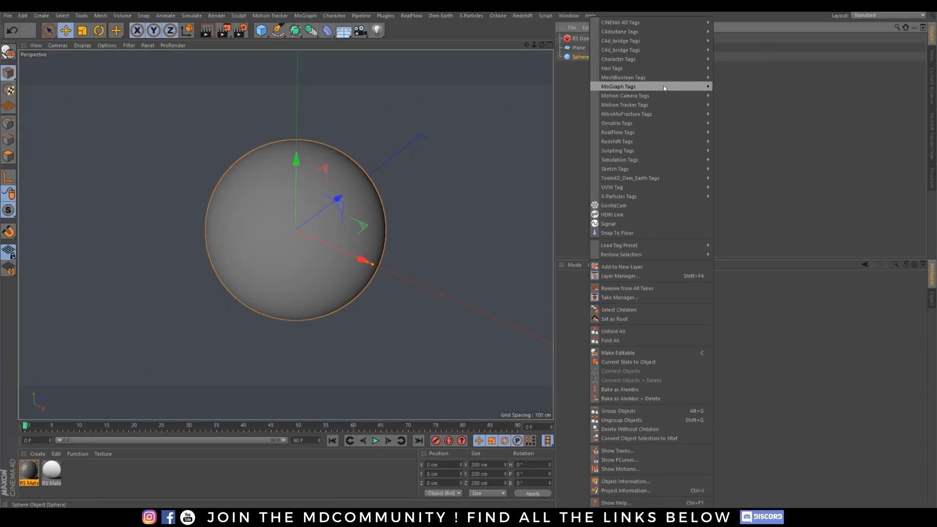
pyautogui.moveTo(664, 143)
pyautogui.click(740, 150)
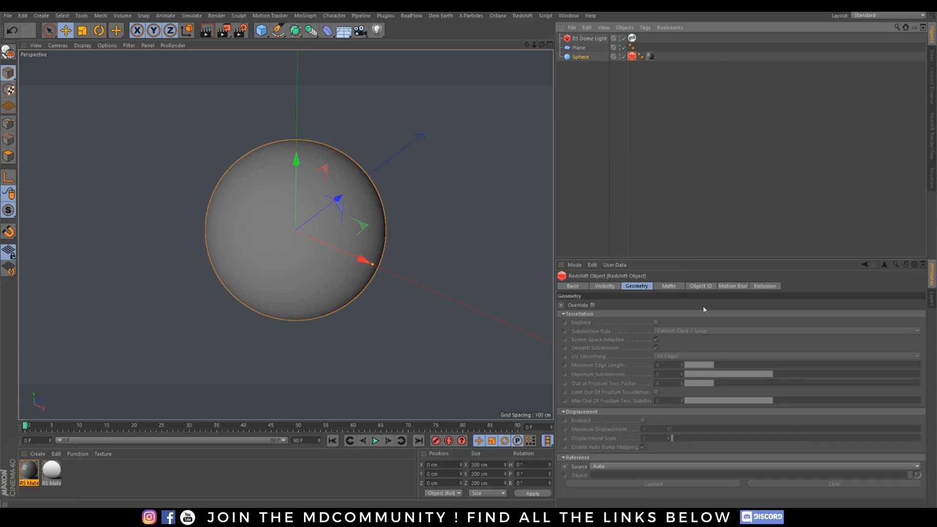
pyautogui.click(594, 305)
pyautogui.click(656, 323)
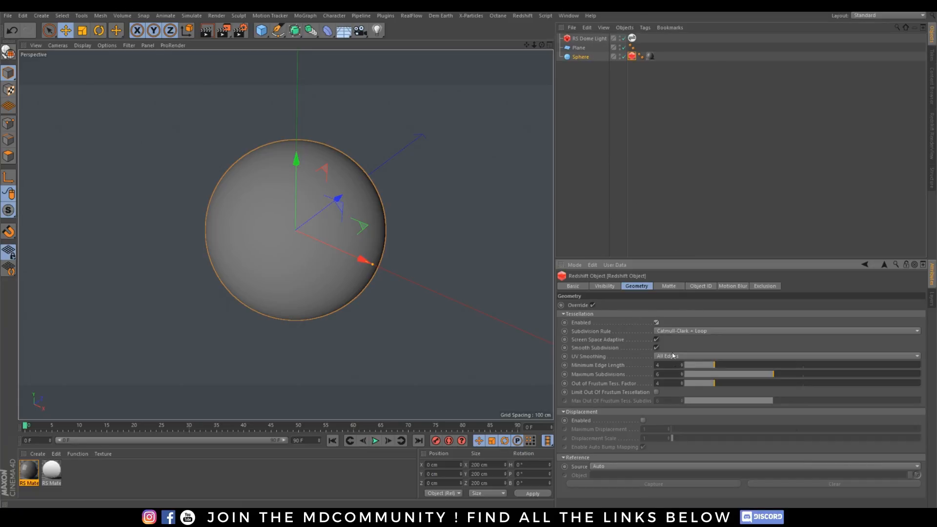
# Apply RS Material.1 to the Sphere and inspect it closer in the Redshift render.
pyautogui.moveTo(29, 470); pyautogui.dragTo(293, 284)
pyautogui.click(931, 148)
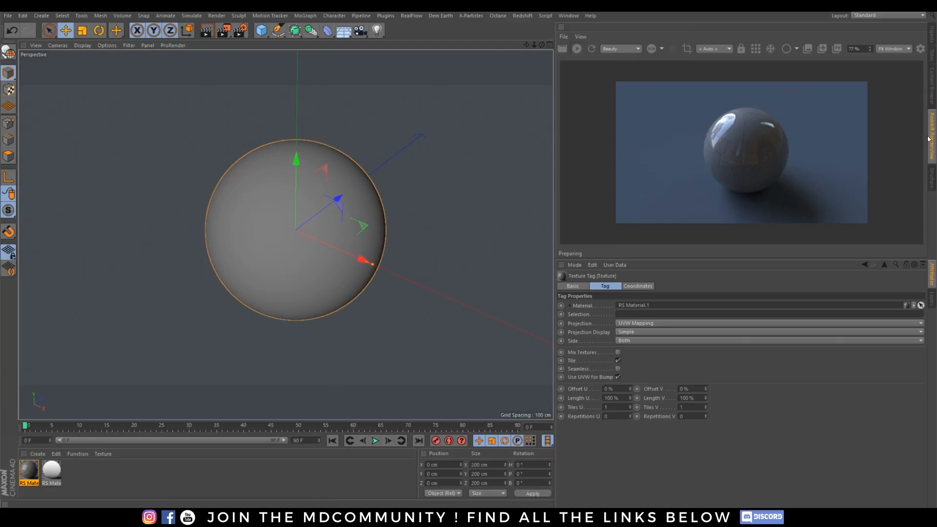
pyautogui.scroll(4, 283, 242)
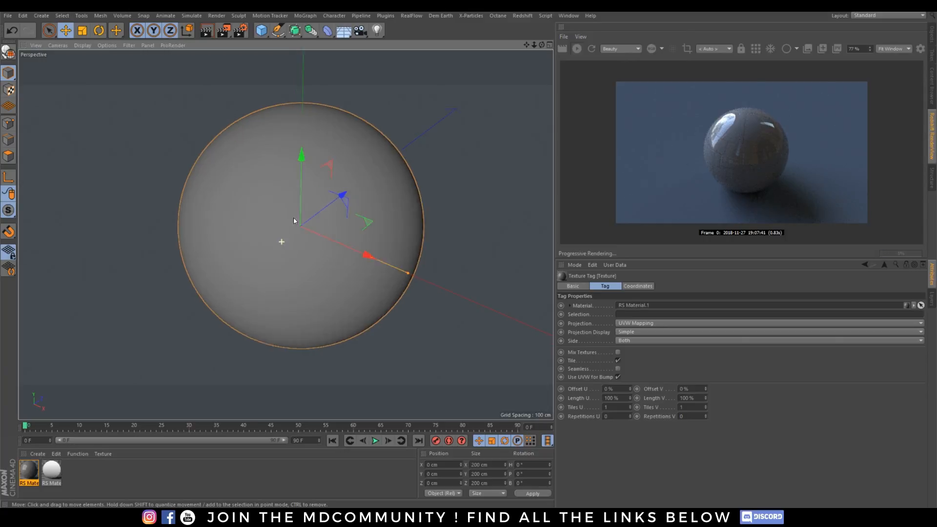
# Open the shader graph of RS Material.1 and show the RS Displacement node's settings.
pyautogui.doubleClick(29, 469)
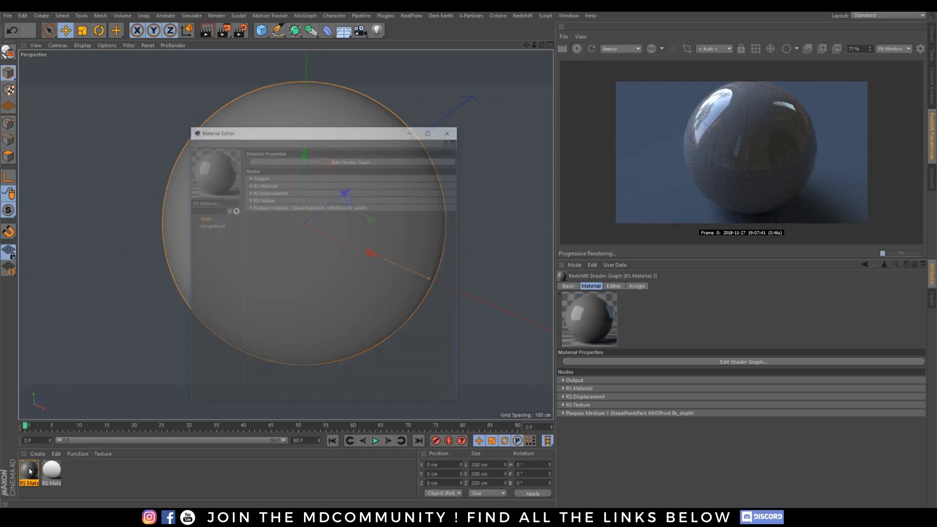
pyautogui.click(343, 119)
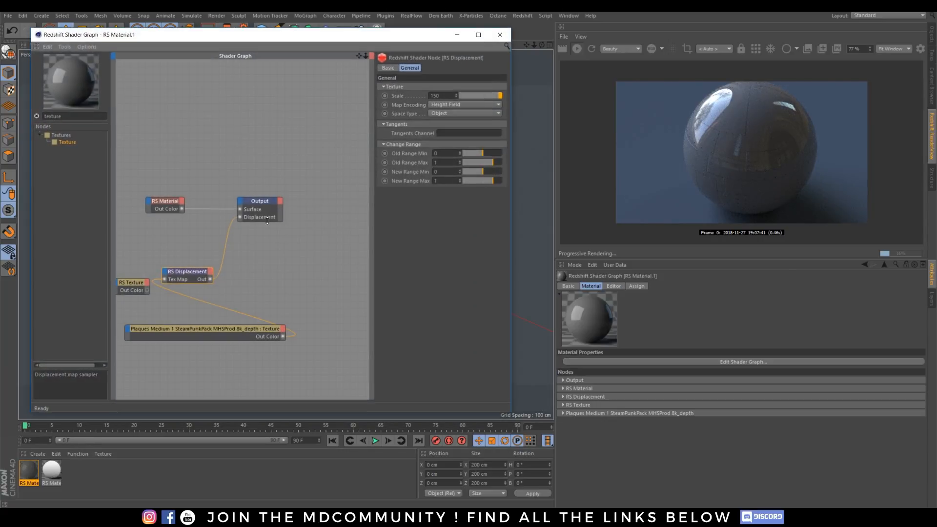
pyautogui.click(183, 274)
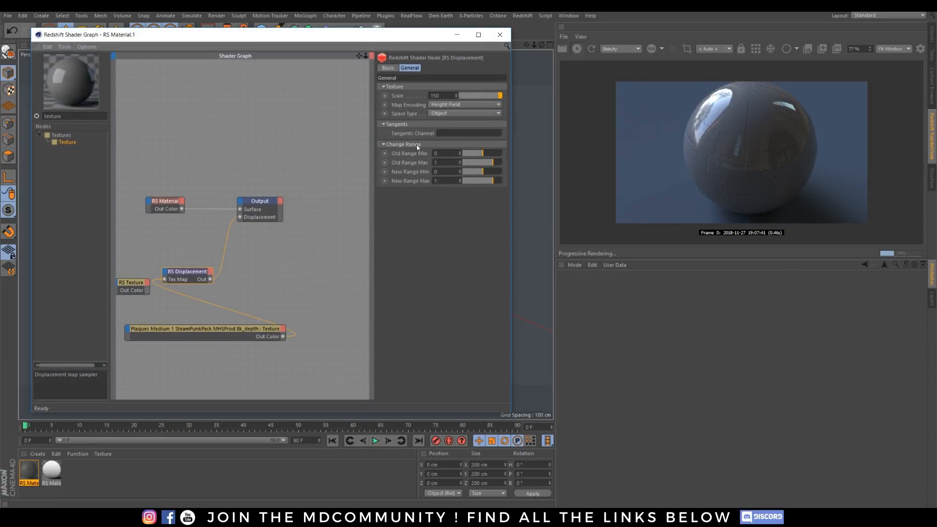
pyautogui.click(449, 96)
# Show the geometry settings of the Sphere's Redshift Object tag alongside the Redshift render.
pyautogui.click(932, 39)
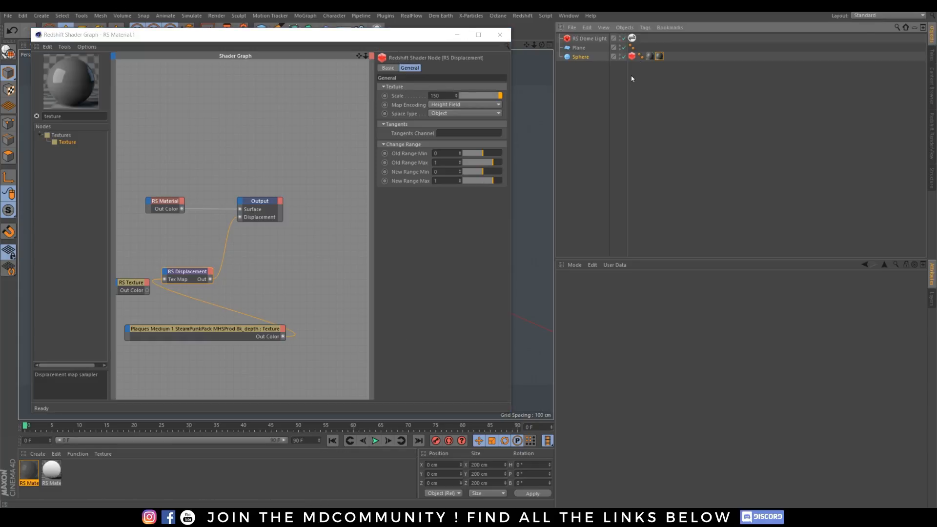
pyautogui.click(632, 56)
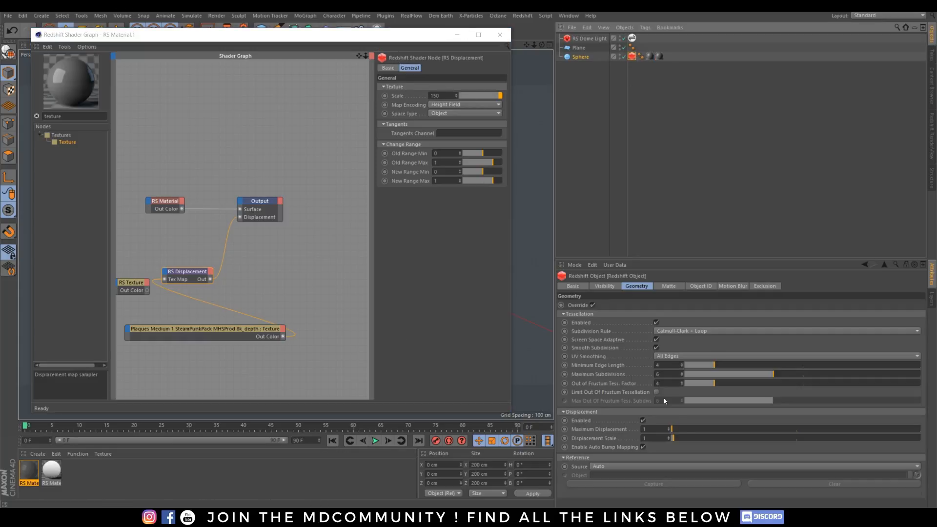
pyautogui.doubleClick(646, 429)
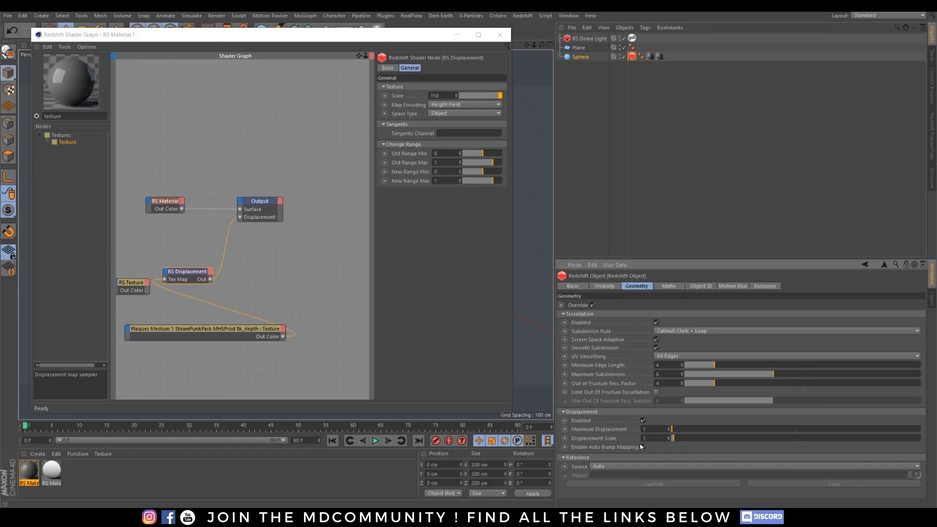
pyautogui.click(931, 137)
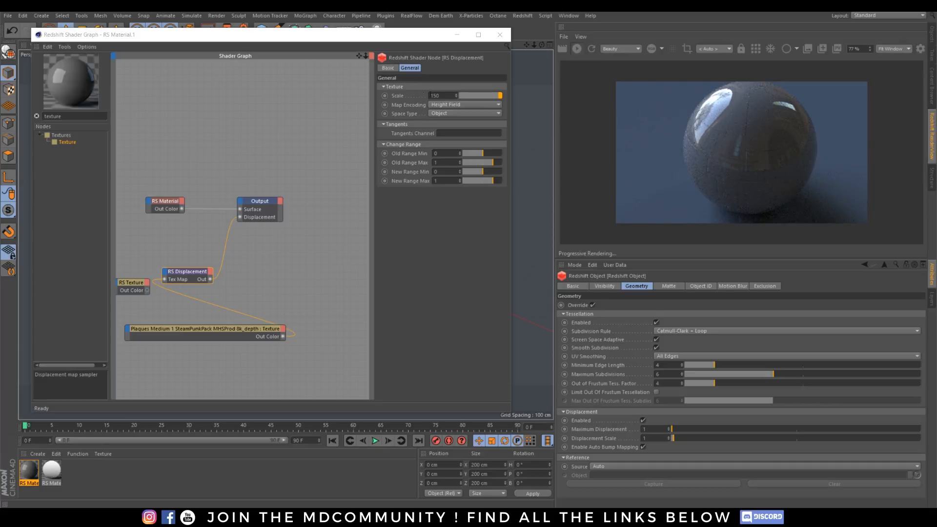
# Try RS Displacement Scale values of 0, 1 and 10 to compare the relief in the render.
pyautogui.moveTo(442, 95); pyautogui.dragTo(371, 120)
pyautogui.write('0')
pyautogui.press('Return')
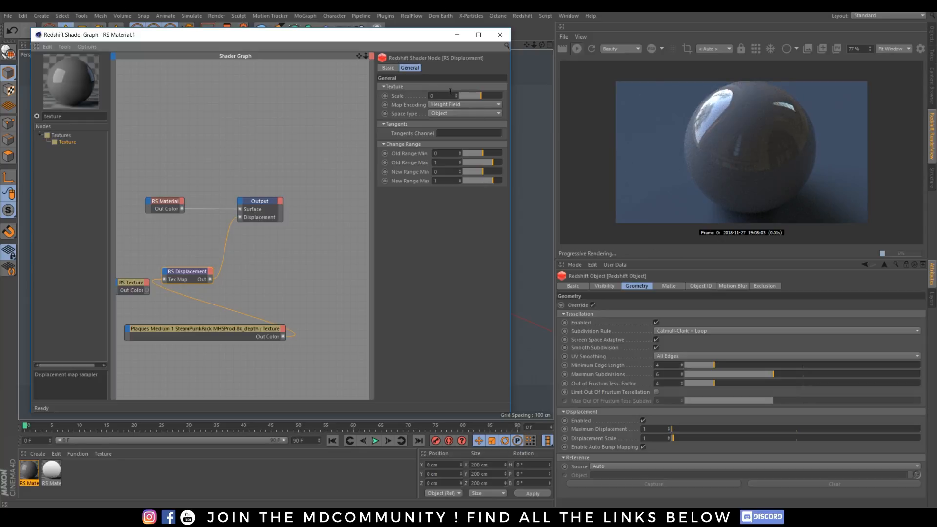
pyautogui.write('1')
pyautogui.press('Return')
pyautogui.click(438, 96)
pyautogui.write('0')
pyautogui.press('Return')
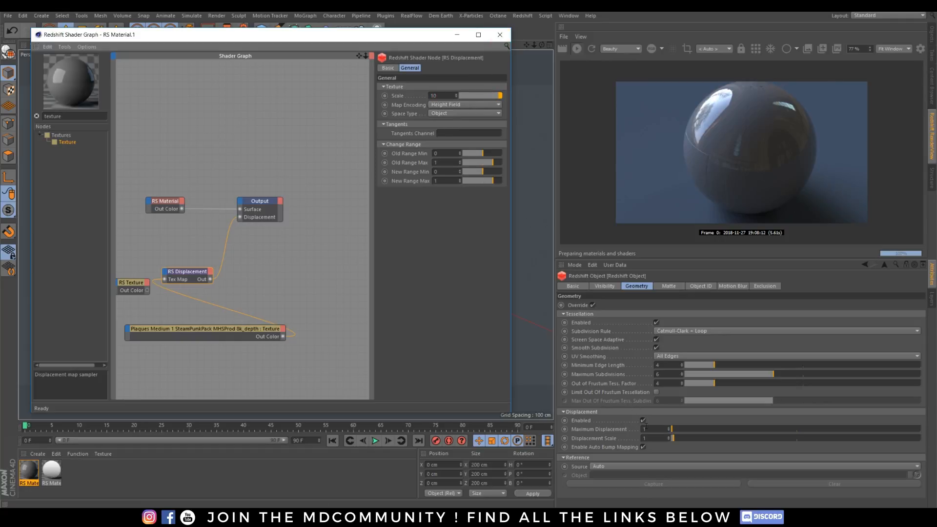
# Try a Maximum Displacement of 10 and 100 in the Sphere's Redshift Object tag, with the RS Displacement Scale raised to 100.
pyautogui.click(652, 438)
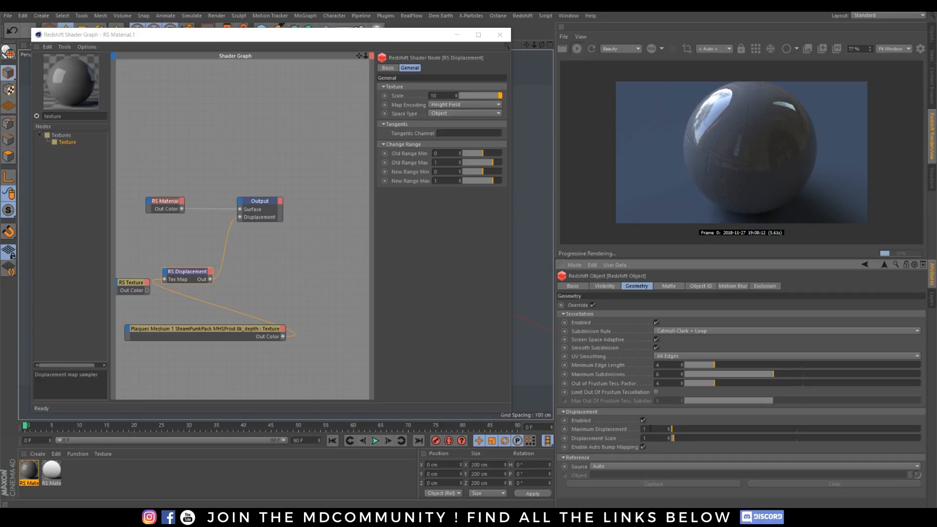
pyautogui.write('0')
pyautogui.press('Return')
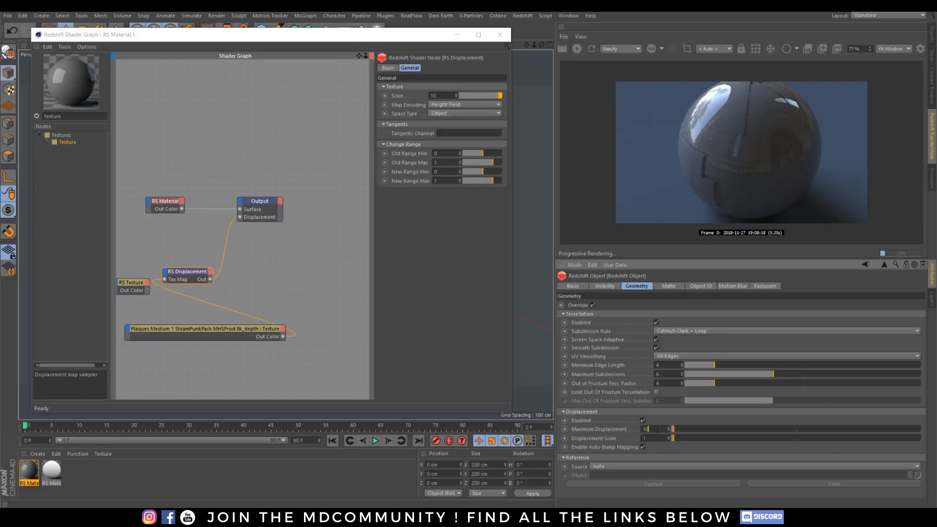
pyautogui.write('0')
pyautogui.press('Return')
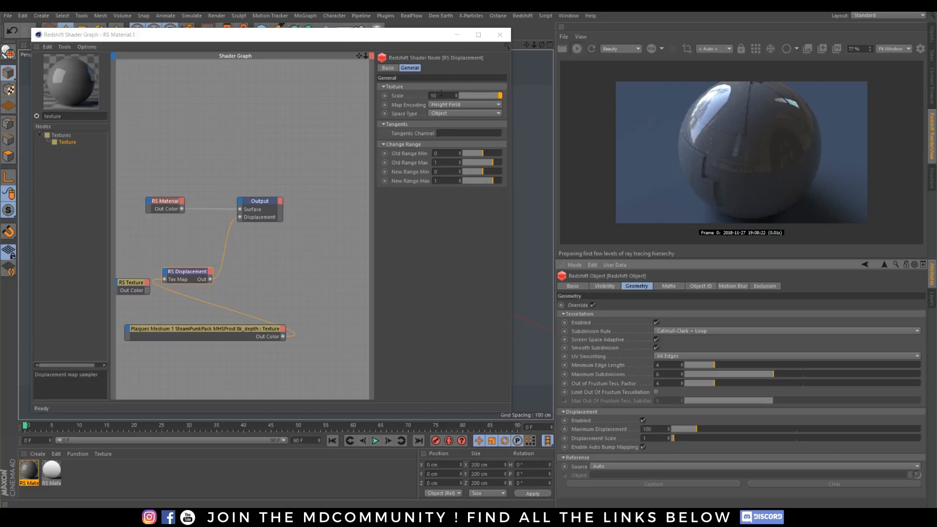
pyautogui.click(441, 95)
pyautogui.write('0')
pyautogui.press('Return')
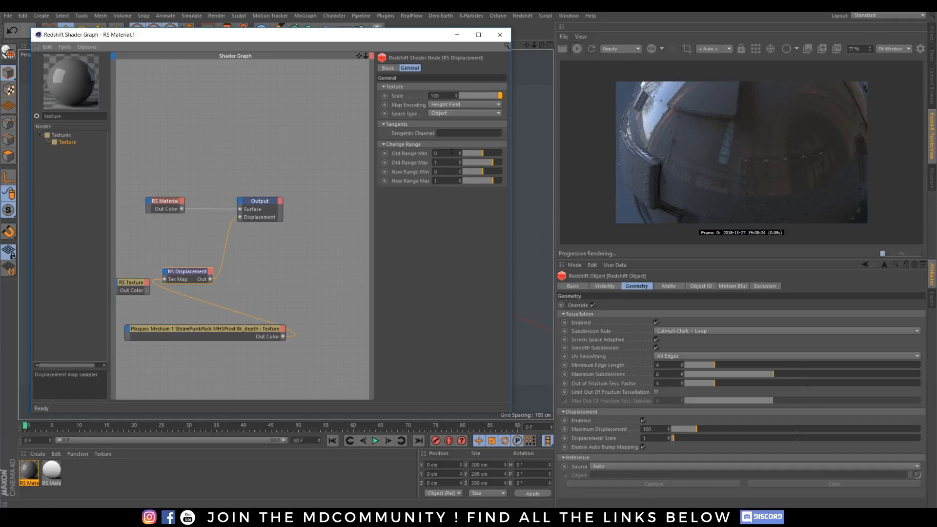
# Set both the RS Displacement node's Scale and the Sphere tag's Maximum Displacement to 25.
pyautogui.press('BackSpace')
pyautogui.press('BackSpace')
pyautogui.press('BackSpace')
pyautogui.write('25')
pyautogui.click(657, 429)
pyautogui.write('25')
pyautogui.press('Return')
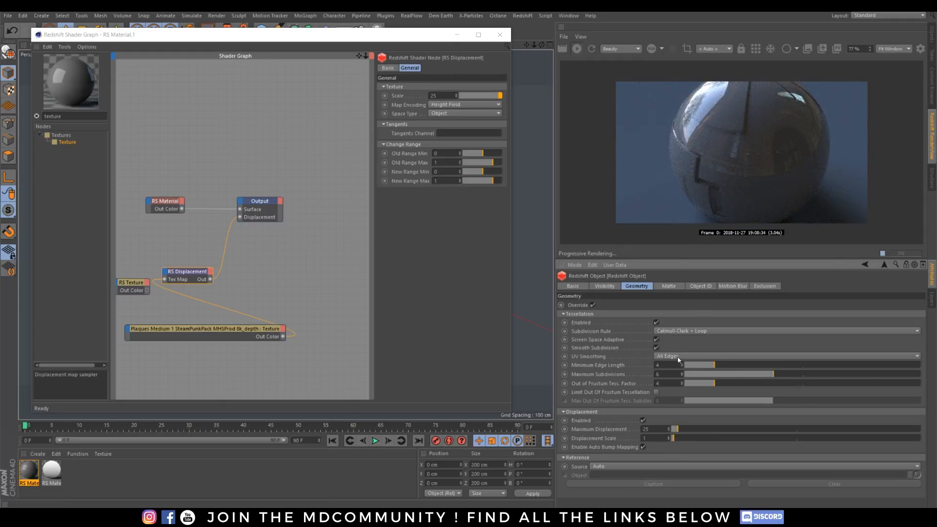
# Minimize the material windows and examine the sphere's displaced plates from several angles in the render.
pyautogui.click(457, 36)
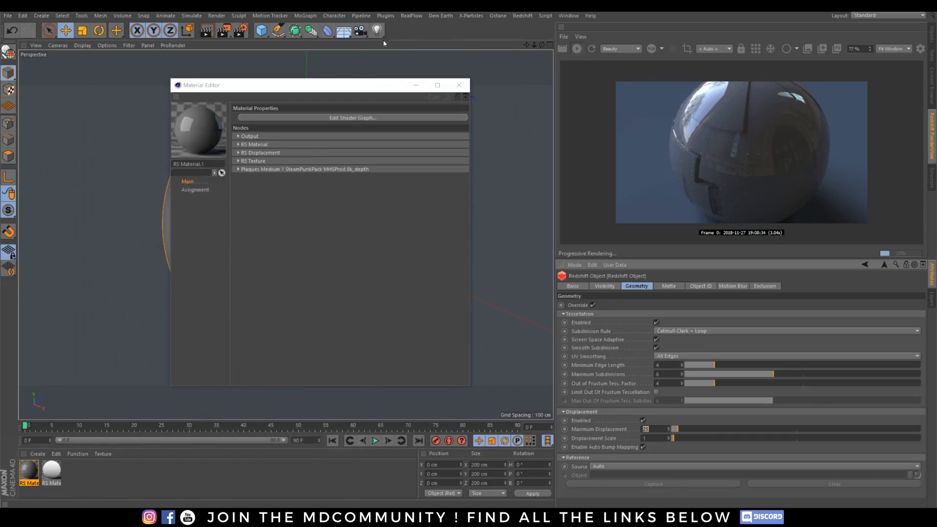
pyautogui.click(415, 85)
pyautogui.keyDown('alt'); pyautogui.moveTo(221, 229); pyautogui.dragTo(264, 207); pyautogui.keyUp('alt')
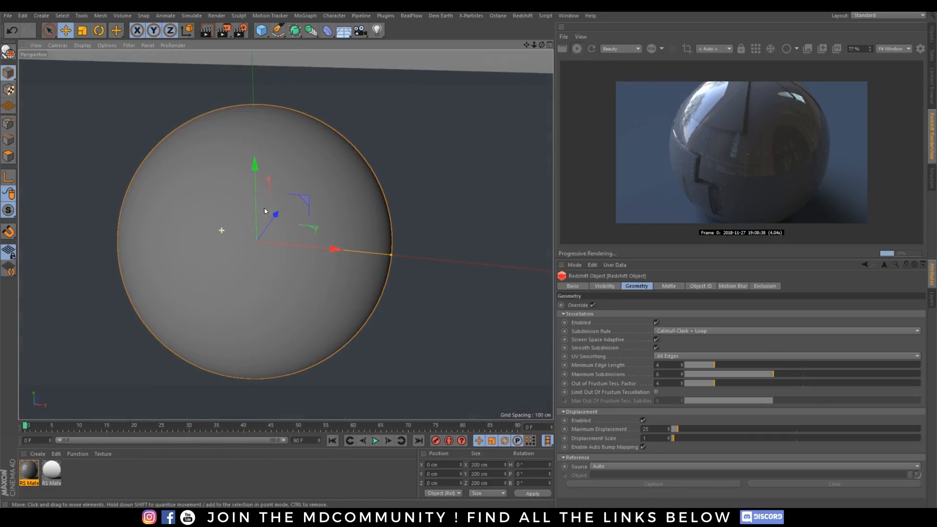
pyautogui.keyDown('alt'); pyautogui.moveTo(262, 215); pyautogui.dragTo(310, 198, button='middle'); pyautogui.keyUp('alt')
pyautogui.scroll(-4, 304, 227)
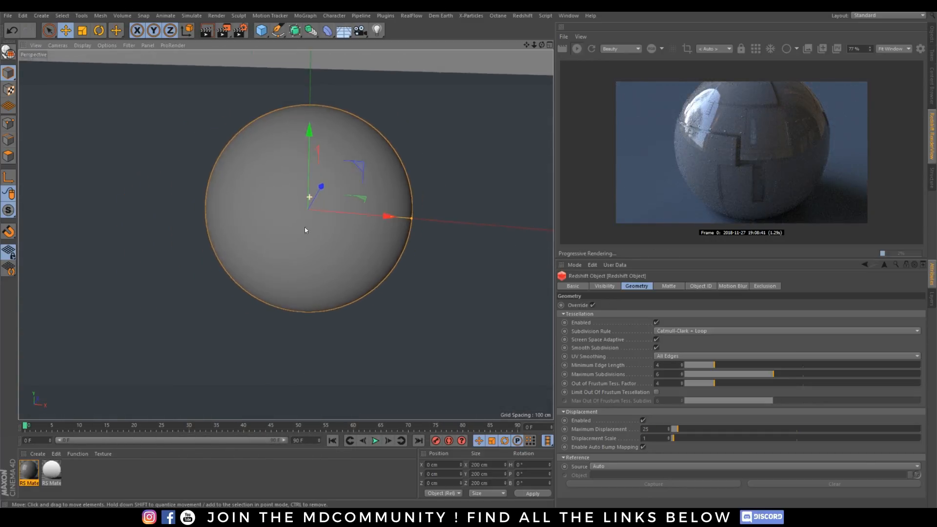
pyautogui.keyDown('alt'); pyautogui.moveTo(338, 203); pyautogui.dragTo(291, 242); pyautogui.keyUp('alt')
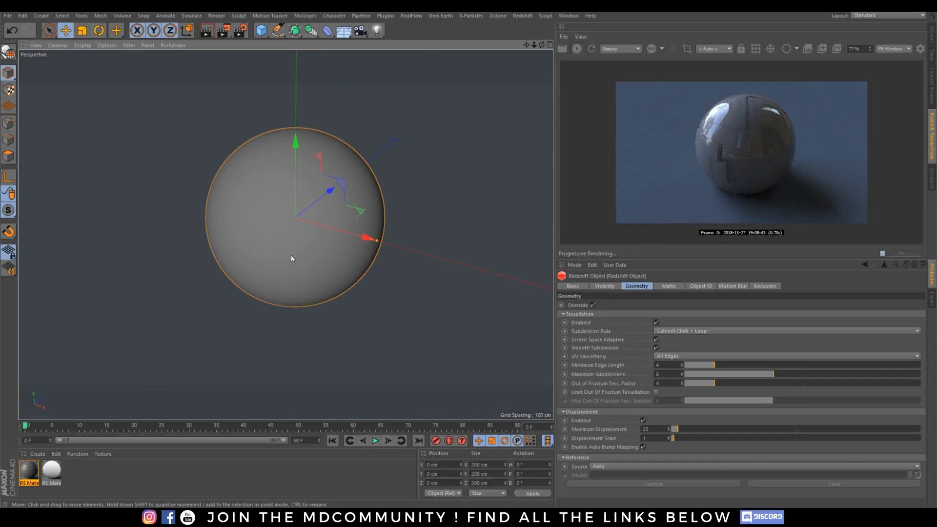
# Check the preset list of the RS Material node in RS Material.1's shader graph, and close the graph.
pyautogui.doubleClick(29, 470)
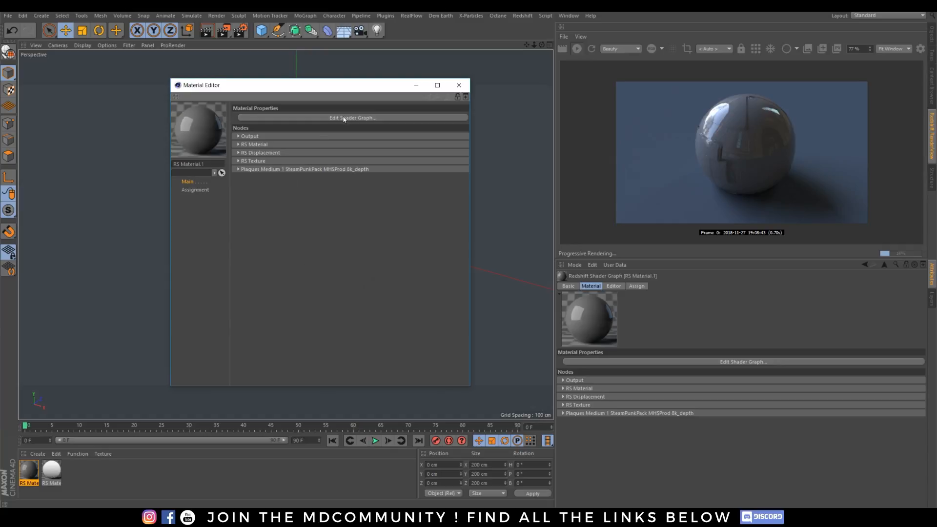
pyautogui.click(343, 117)
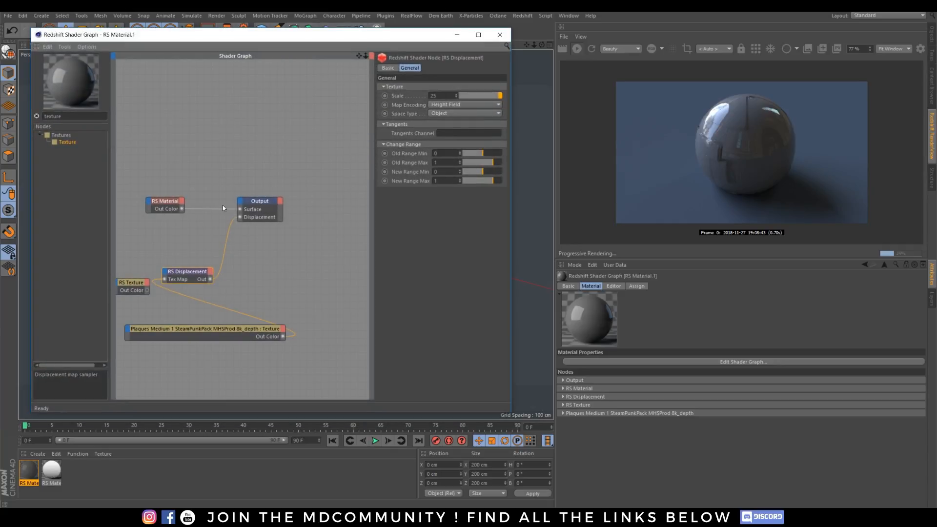
pyautogui.click(172, 204)
pyautogui.click(434, 102)
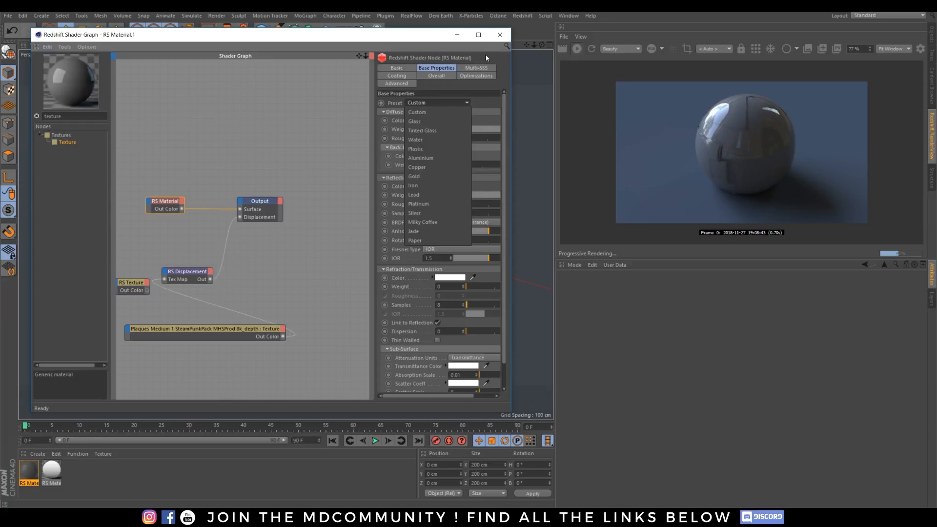
pyautogui.click(501, 35)
pyautogui.click(498, 36)
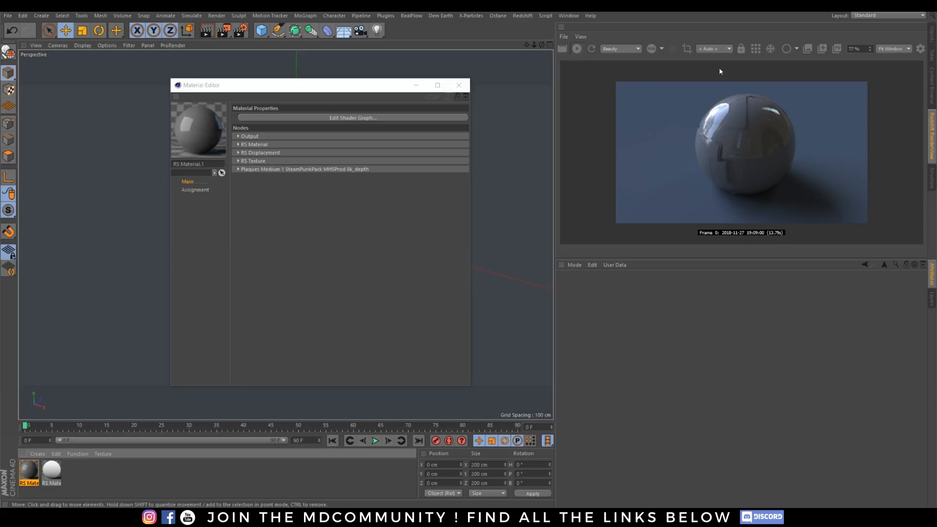
# Add a standard Redshift camera from the current view and clear the Material Editor out of the way.
pyautogui.click(522, 16)
pyautogui.moveTo(549, 31)
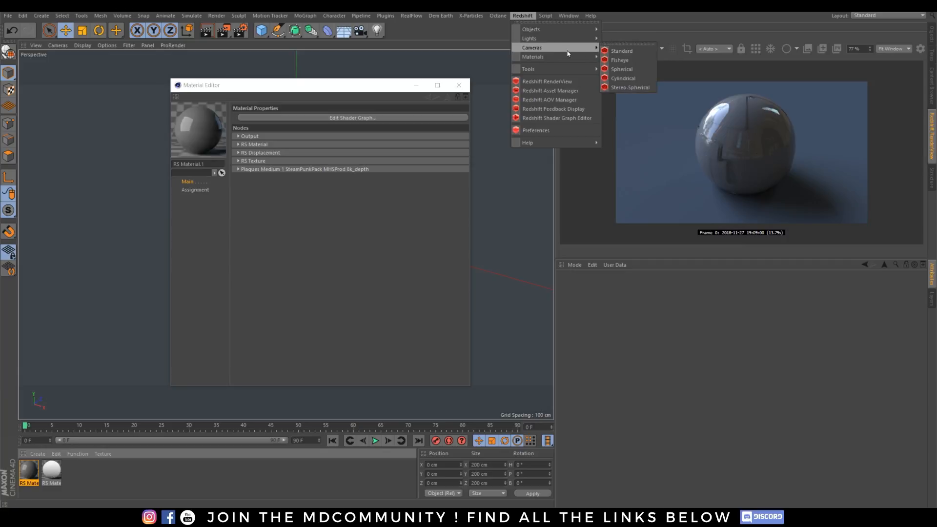
pyautogui.click(624, 51)
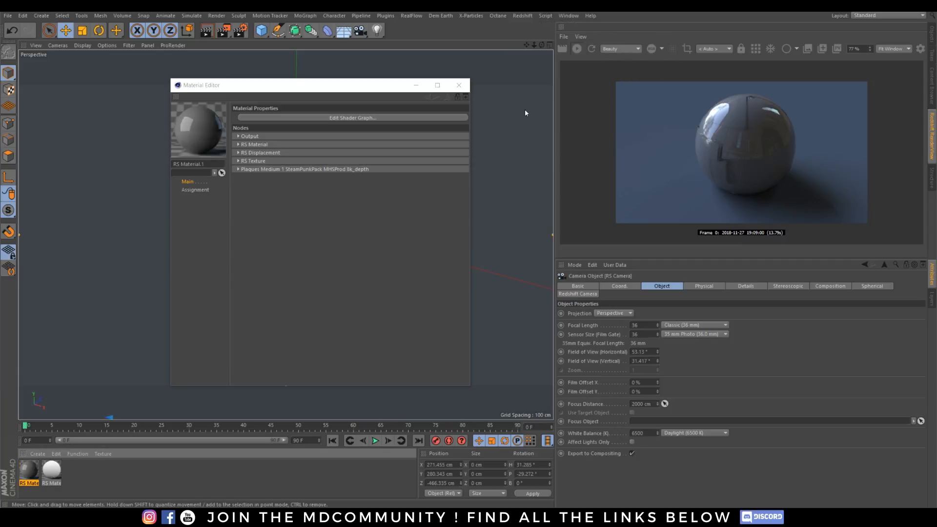
pyautogui.click(932, 35)
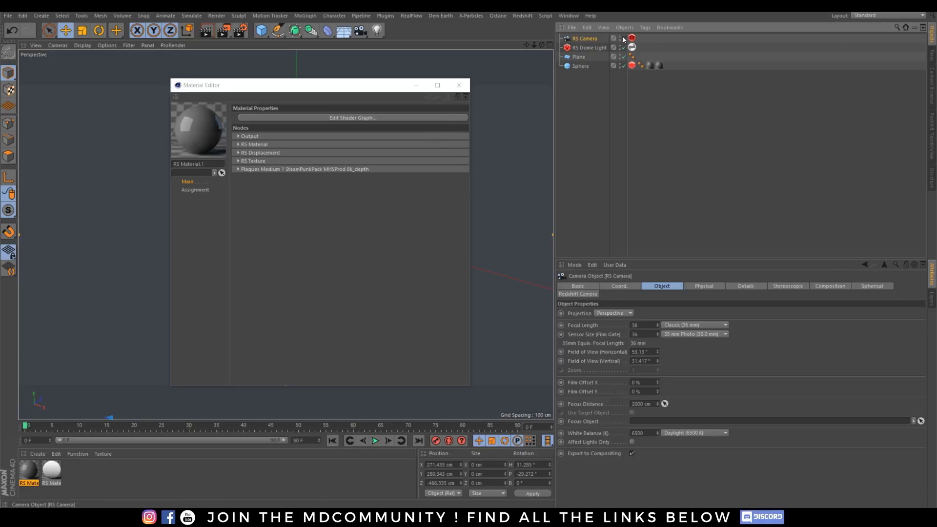
pyautogui.click(416, 86)
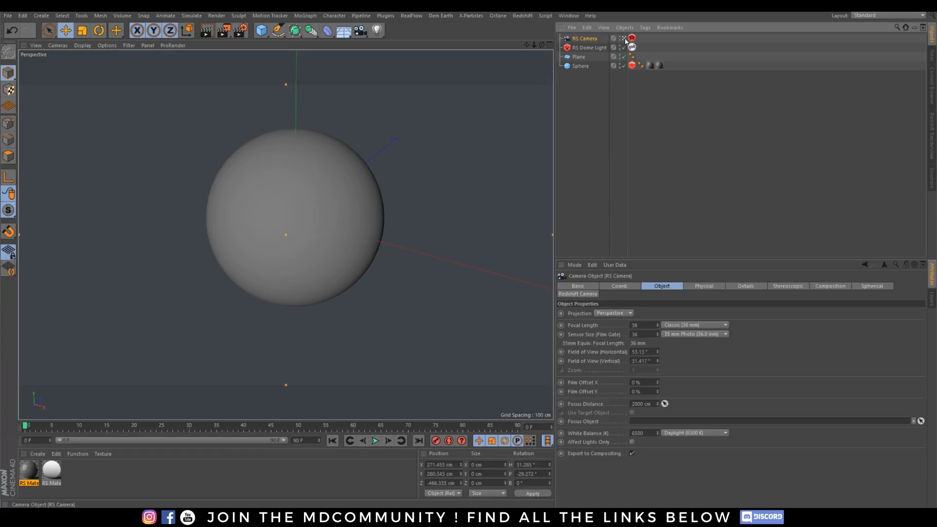
# Pull the RS Camera's focus point back to the sphere, about 525 cm away, and look through the camera with the render shown.
pyautogui.scroll(-4, 316, 193)
pyautogui.keyDown('alt'); pyautogui.moveTo(335, 227); pyautogui.dragTo(171, 222); pyautogui.keyUp('alt')
pyautogui.scroll(-6, 320, 277)
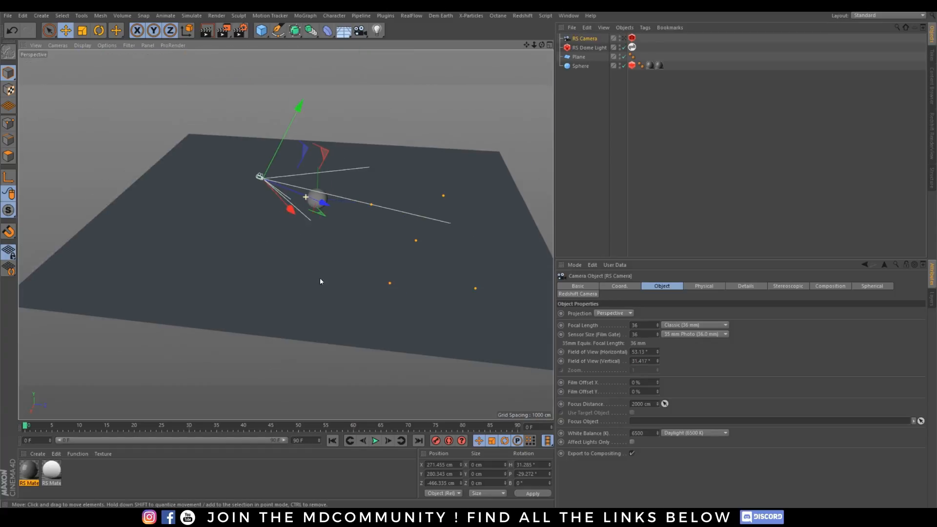
pyautogui.moveTo(371, 205); pyautogui.dragTo(301, 203)
pyautogui.scroll(5, 312, 205)
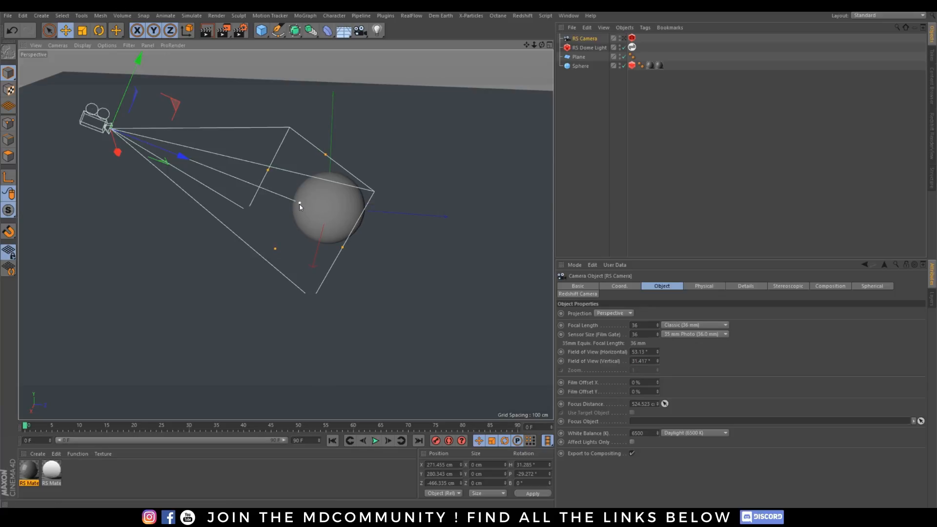
pyautogui.click(624, 39)
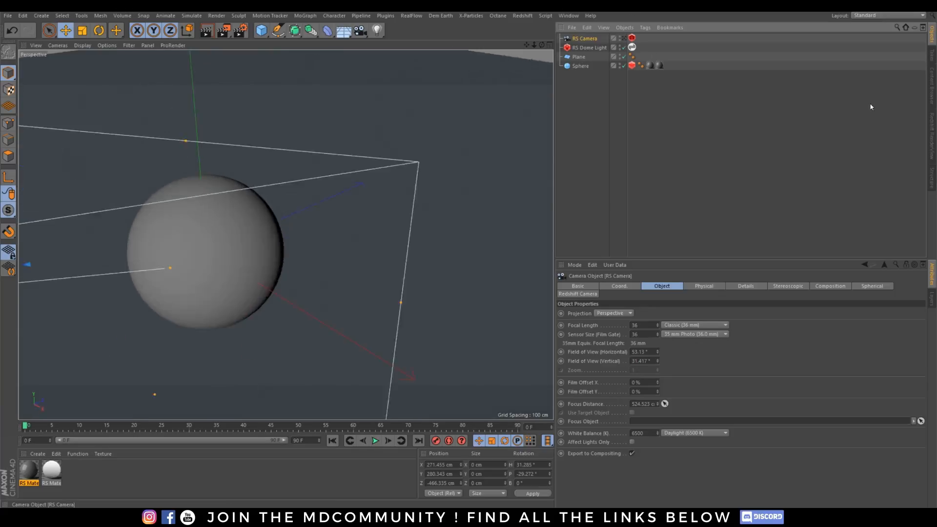
pyautogui.click(931, 136)
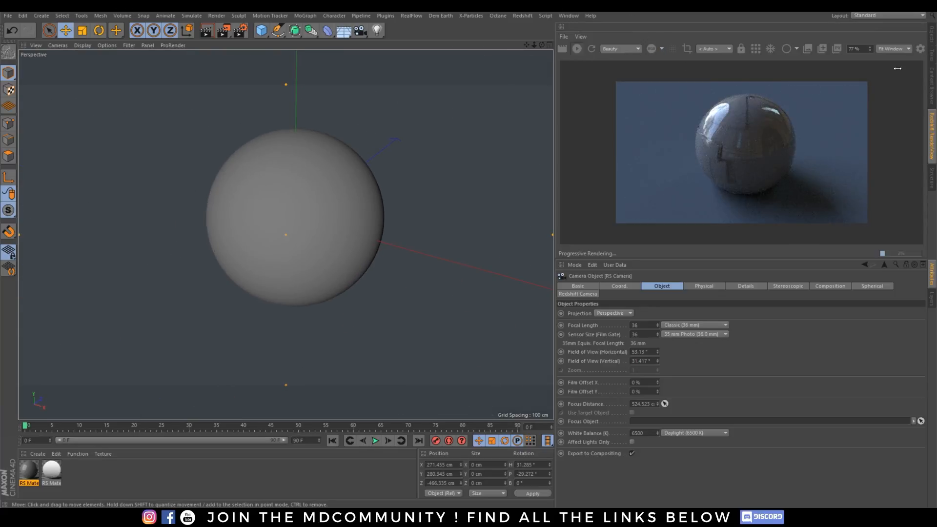
# Enable Bokeh in the RS Camera's Redshift Camera tag with the render displayed.
pyautogui.click(931, 36)
pyautogui.click(632, 38)
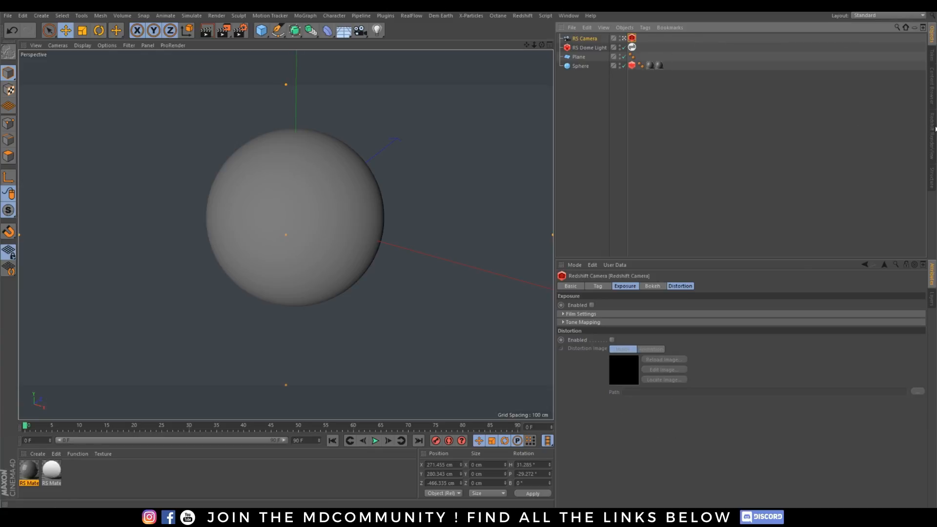
pyautogui.click(931, 137)
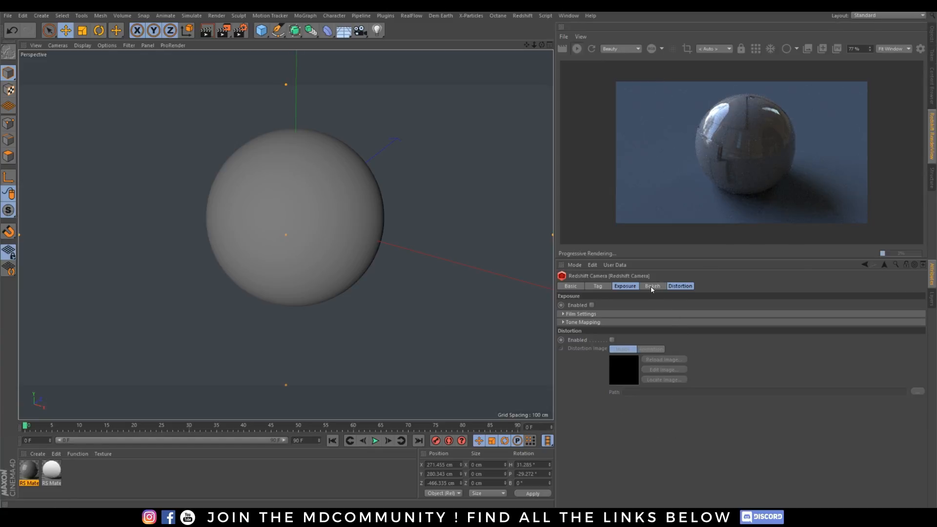
pyautogui.click(635, 286)
pyautogui.click(652, 286)
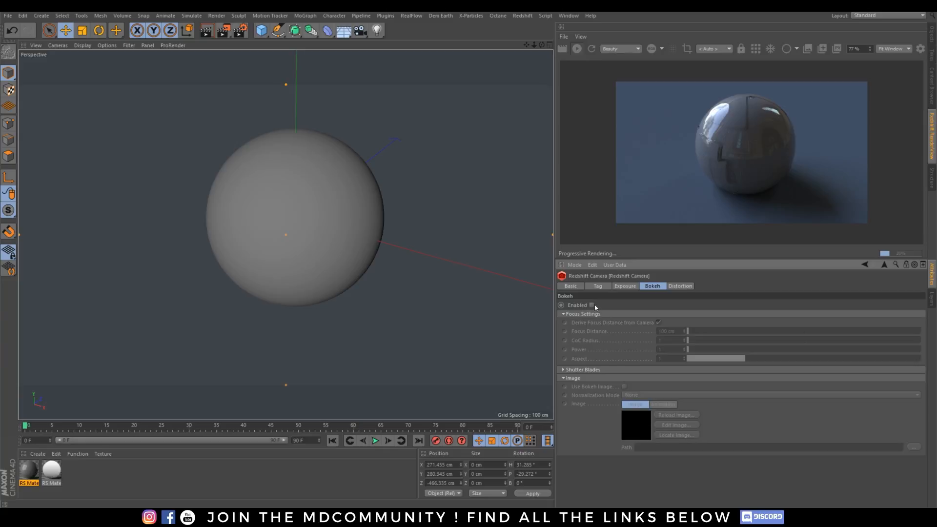
pyautogui.click(592, 305)
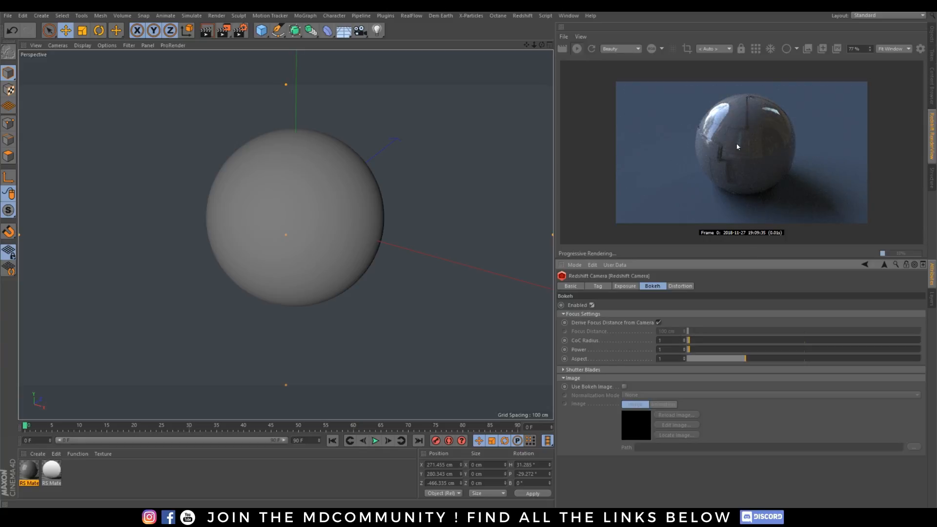
# Change the CoC Radius of the camera's bokeh and select the Sphere in the viewport.
pyautogui.click(667, 339)
pyautogui.write('0')
pyautogui.press('Return')
pyautogui.click(253, 163)
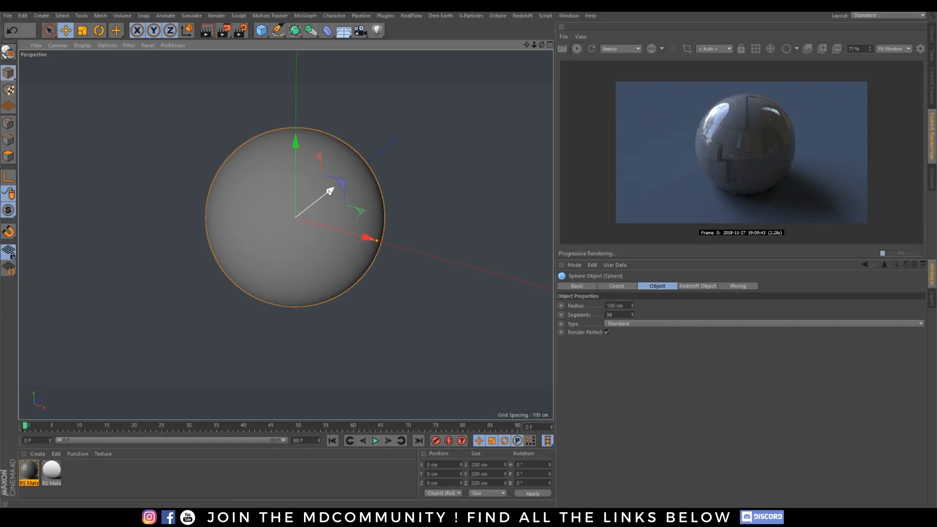
# Duplicate the sphere twice behind the original, one copy at about X -382 cm, and reopen the RS Camera's Redshift tag with the render shown.
pyautogui.keyDown('ctrl'); pyautogui.moveTo(329, 192); pyautogui.dragTo(271, 128); pyautogui.keyUp('ctrl')
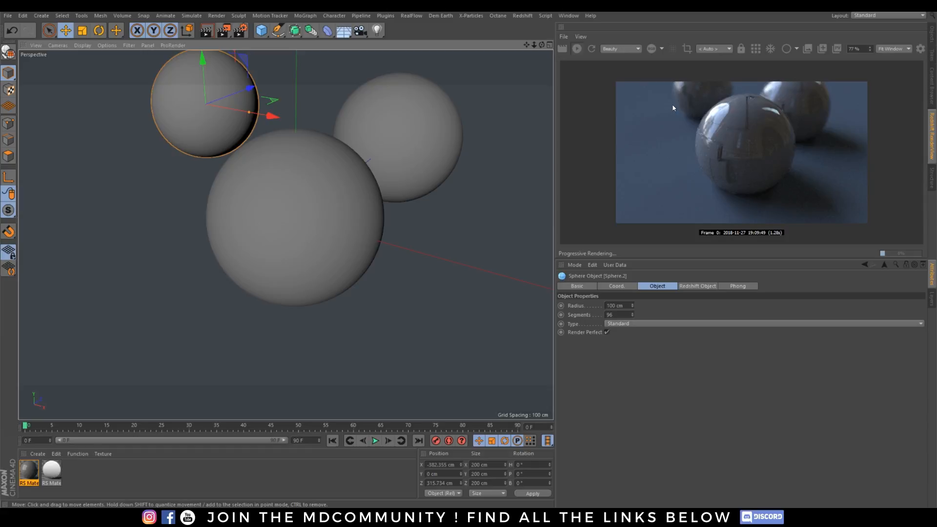
pyautogui.click(931, 33)
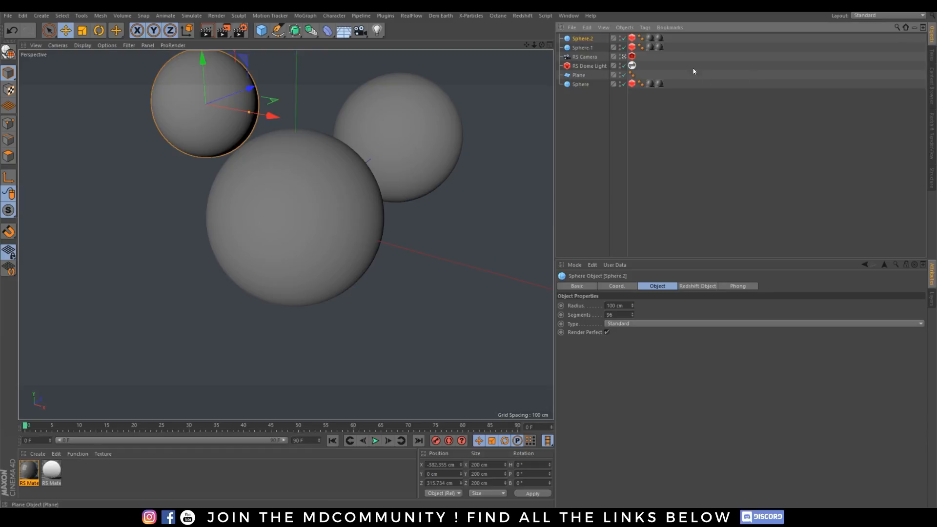
pyautogui.click(632, 56)
pyautogui.click(931, 127)
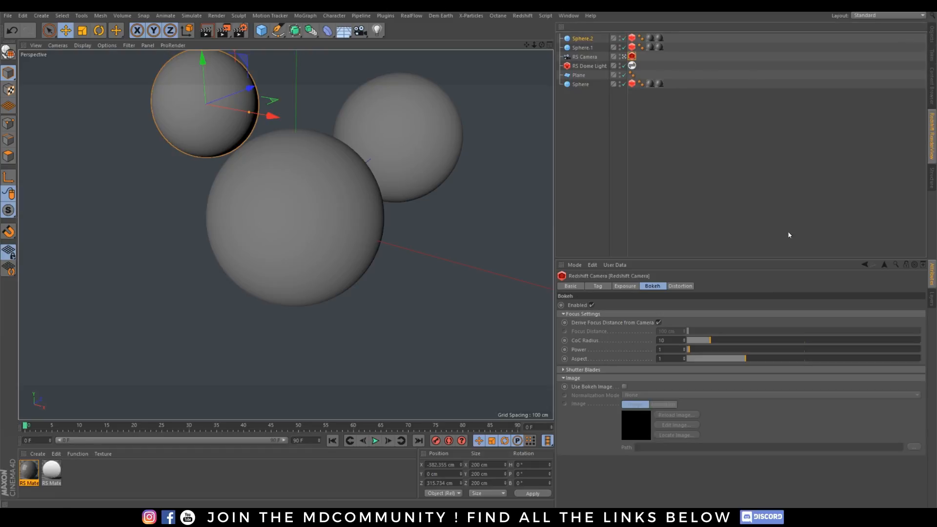
# Switch the camera's bokeh off and back on to compare its effect in the render.
pyautogui.click(661, 340)
pyautogui.doubleClick(660, 340)
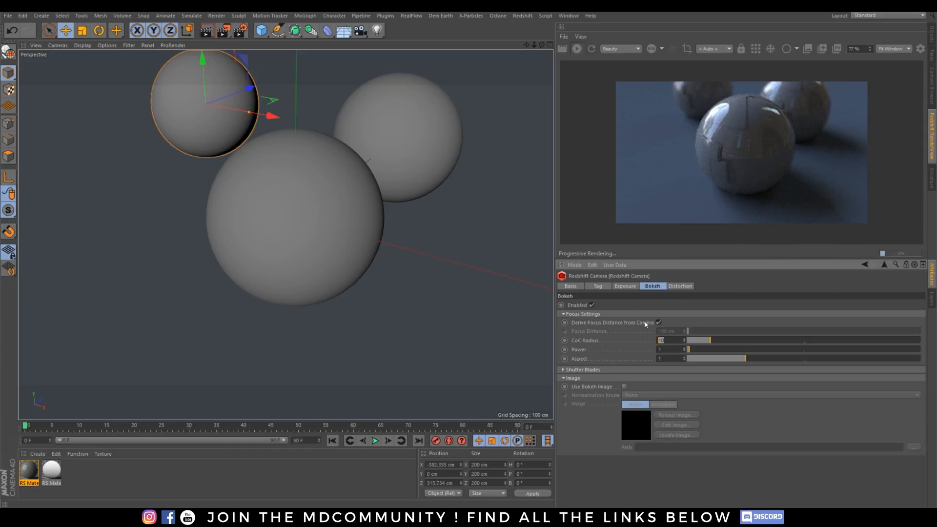
pyautogui.click(592, 306)
pyautogui.click(592, 306)
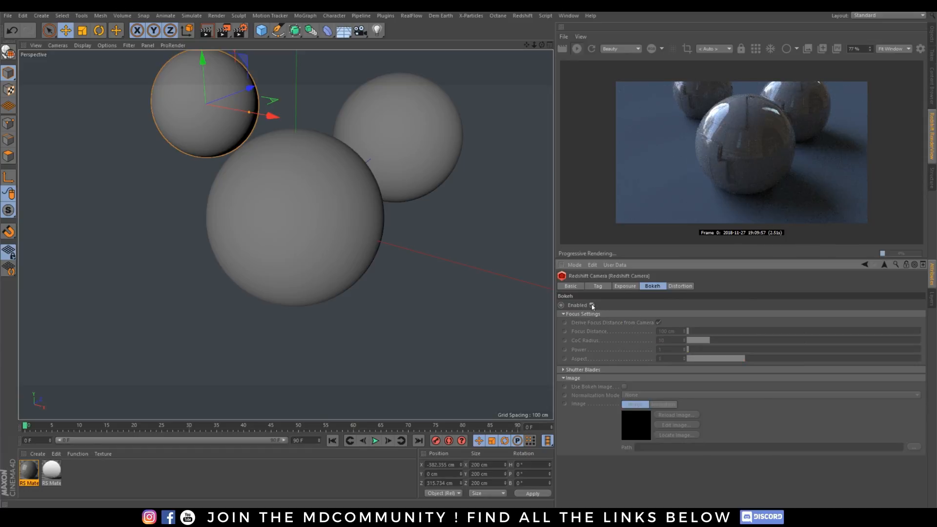
# Set the camera bokeh's Power to 7 and its CoC Radius to 15.
pyautogui.doubleClick(666, 349)
pyautogui.write('2')
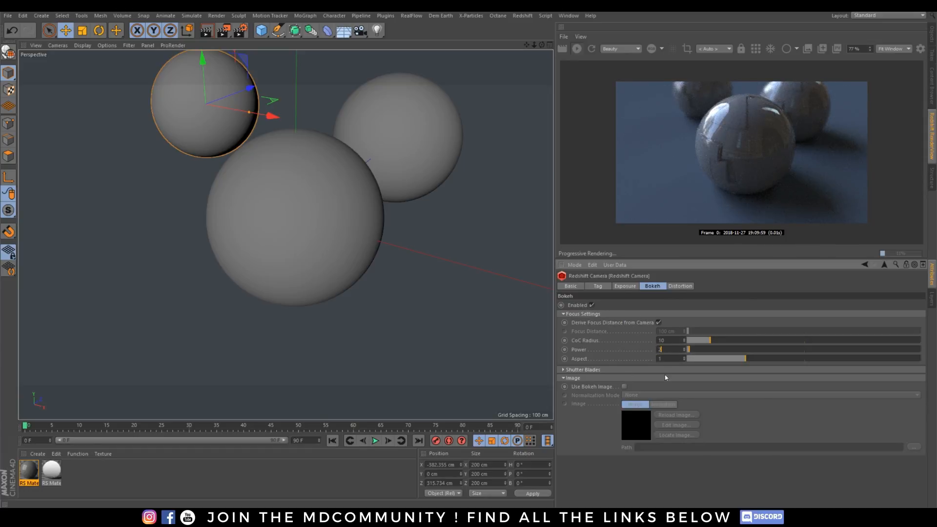
pyautogui.press('Return')
pyautogui.write('15')
pyautogui.press('Tab')
pyautogui.press('Return')
# Expand the bokeh's Shutter Blades settings and enter a Blade Count of 0.
pyautogui.click(565, 370)
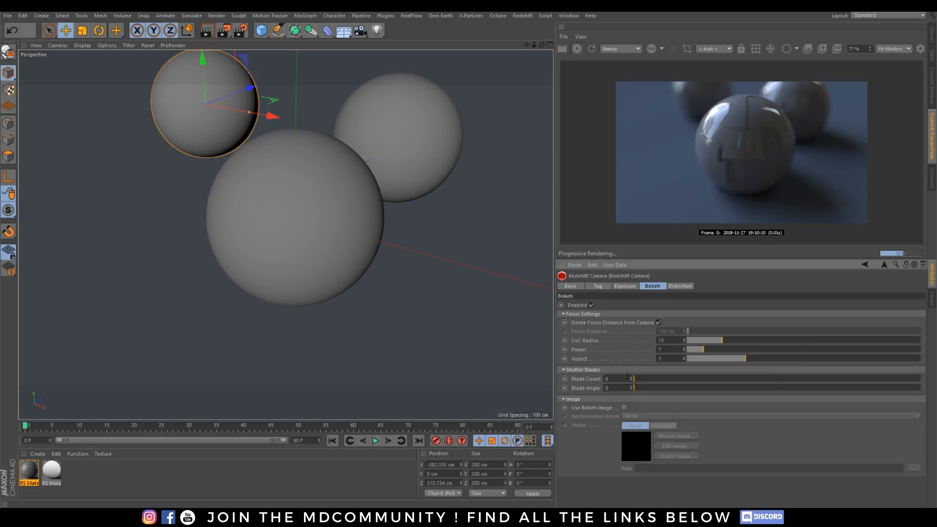
pyautogui.write('0')
pyautogui.press('Tab')
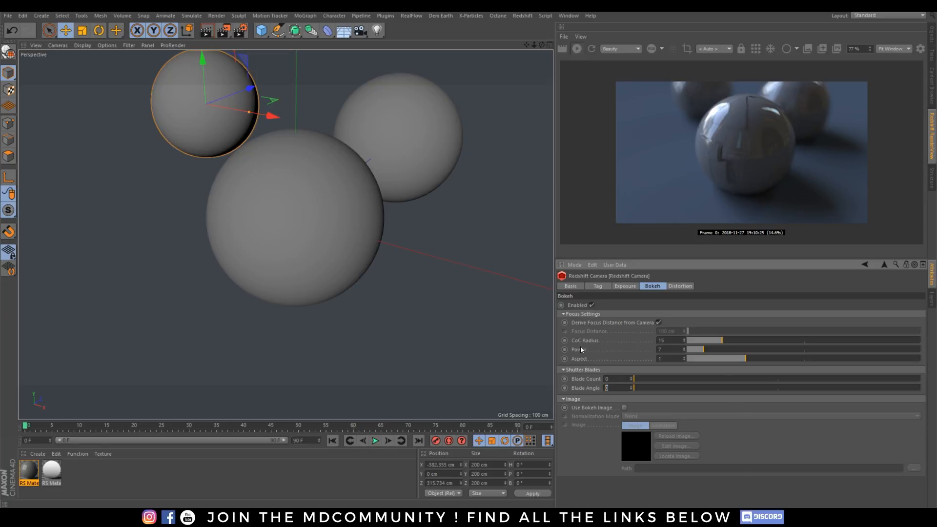
# Enable Exposure on the Redshift Camera tag and expand its Film Settings and Tone Mapping groups.
pyautogui.click(679, 286)
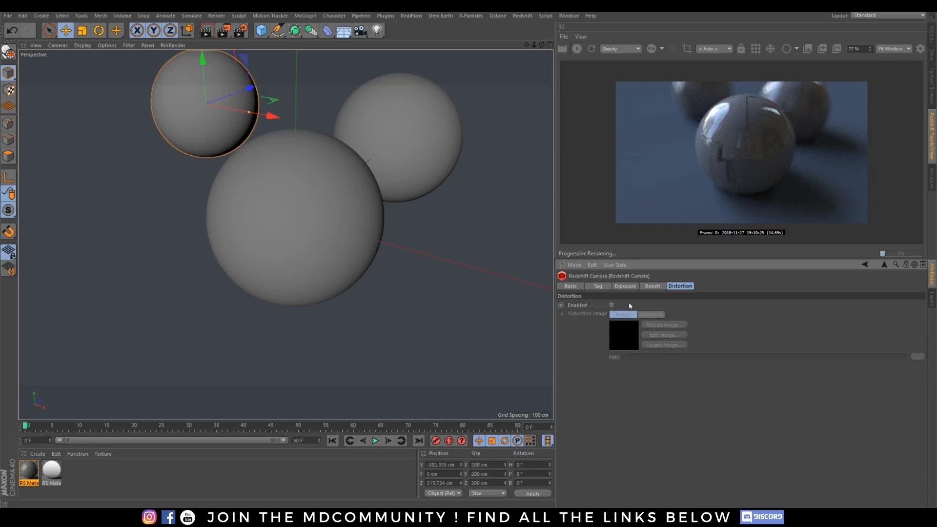
pyautogui.click(626, 287)
pyautogui.click(663, 287)
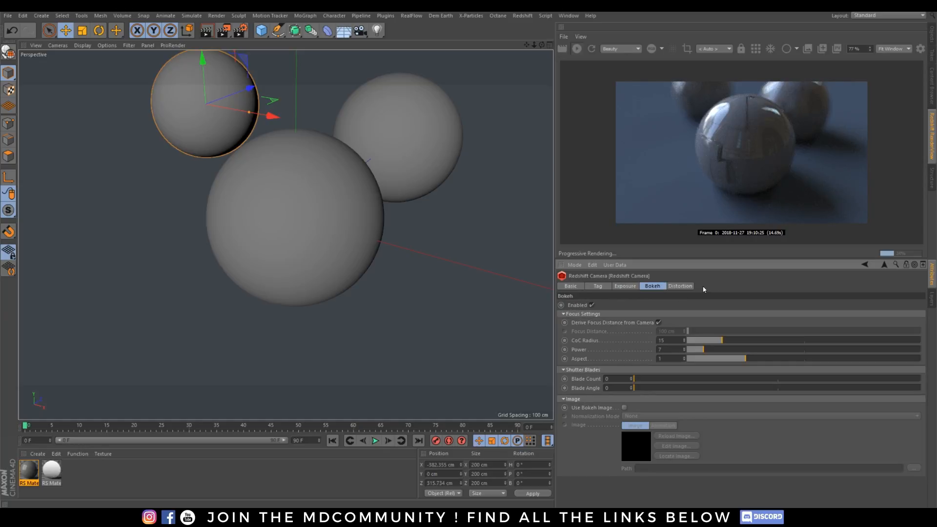
pyautogui.click(686, 286)
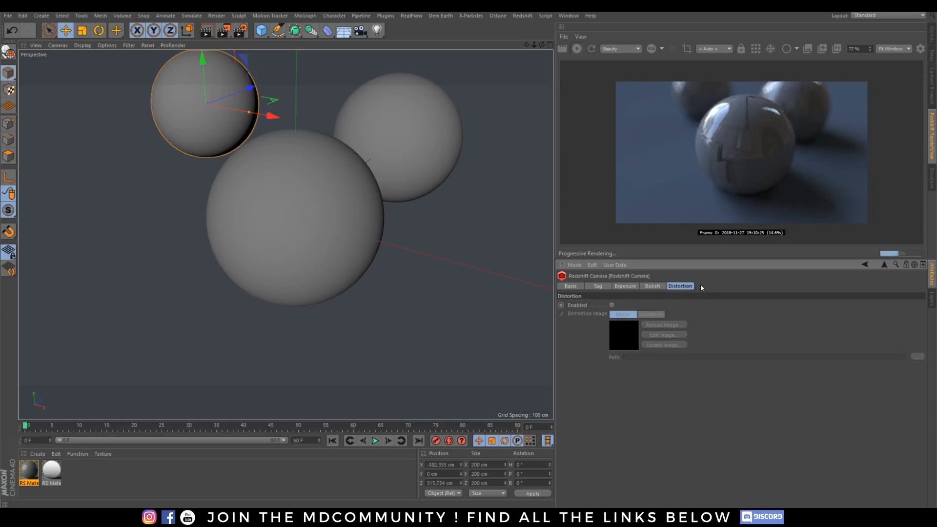
pyautogui.click(623, 287)
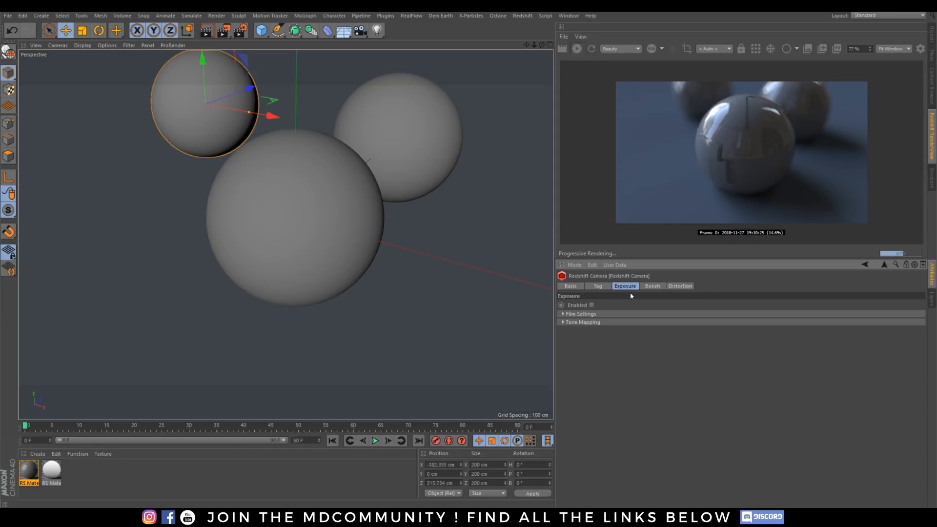
pyautogui.click(592, 306)
pyautogui.click(572, 314)
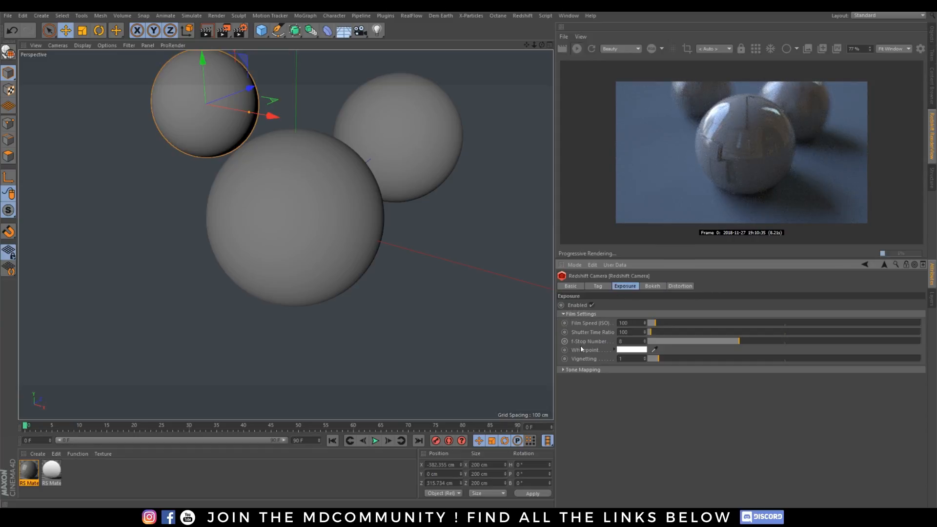
pyautogui.click(563, 370)
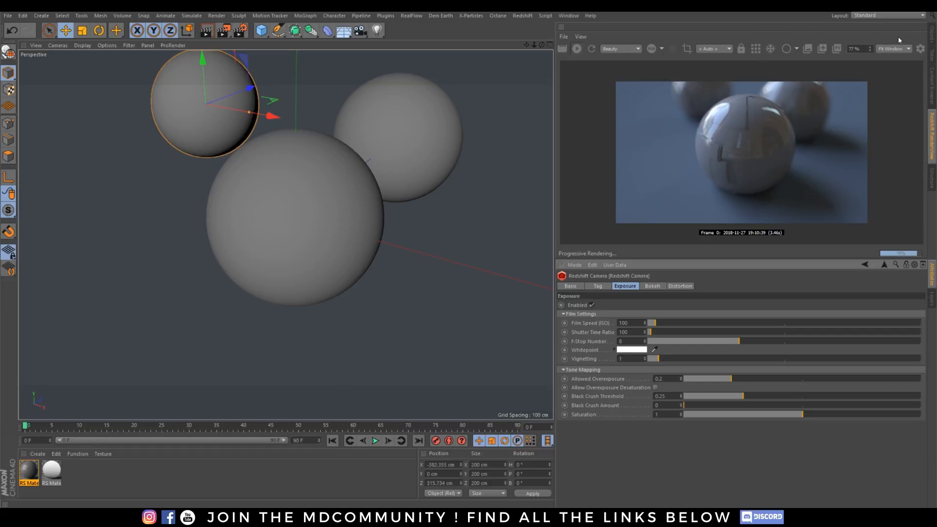
# Add a Redshift Environment object to the scene and display the render.
pyautogui.click(930, 33)
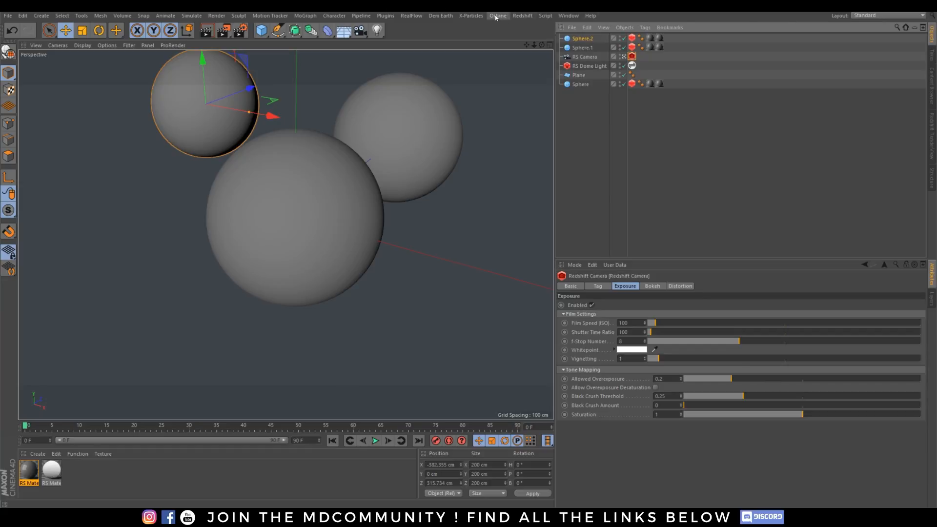
pyautogui.click(518, 14)
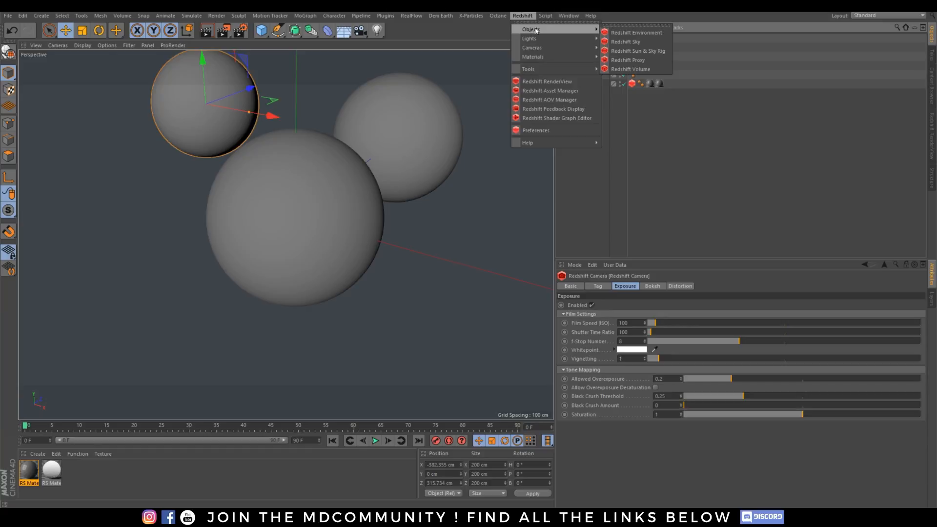
pyautogui.click(626, 38)
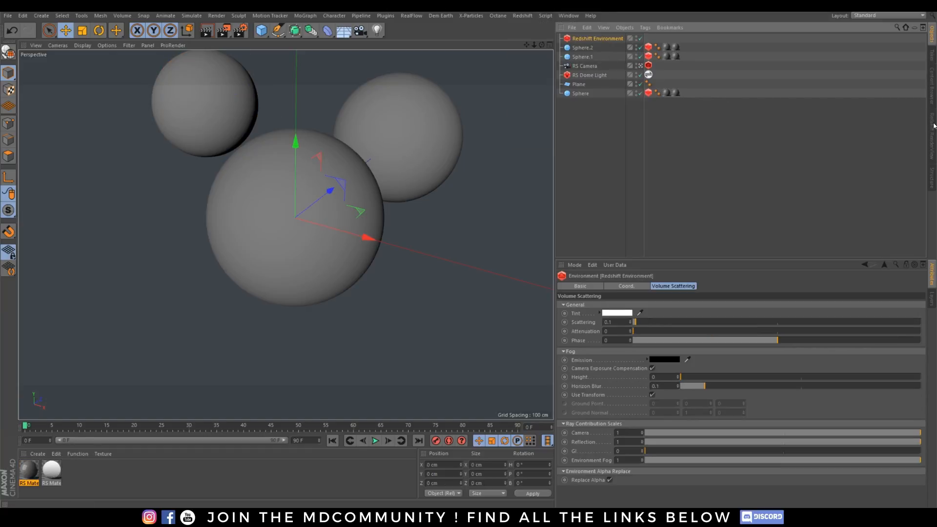
pyautogui.click(933, 130)
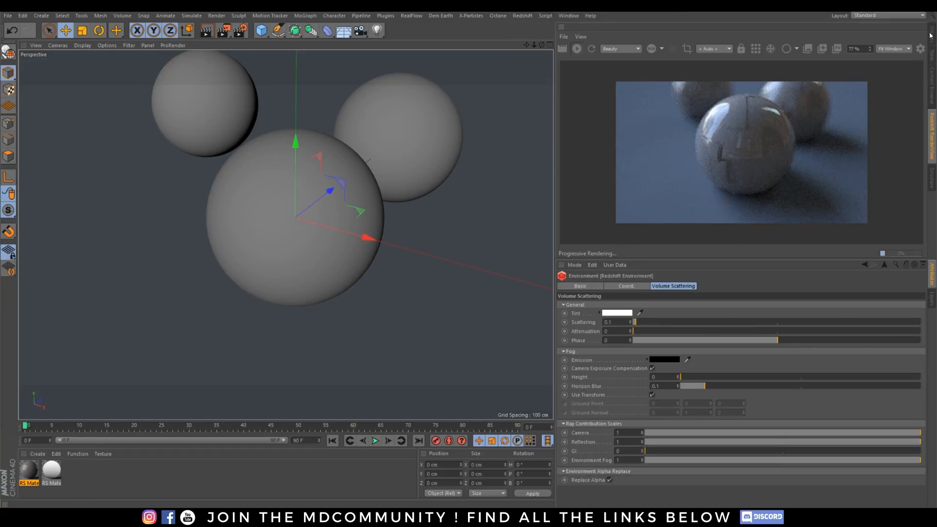
# Try a volume Contribution Scale of 0.01 on the RS Dome Light and lower it to 0.005 with the render displayed.
pyautogui.click(932, 36)
pyautogui.click(593, 75)
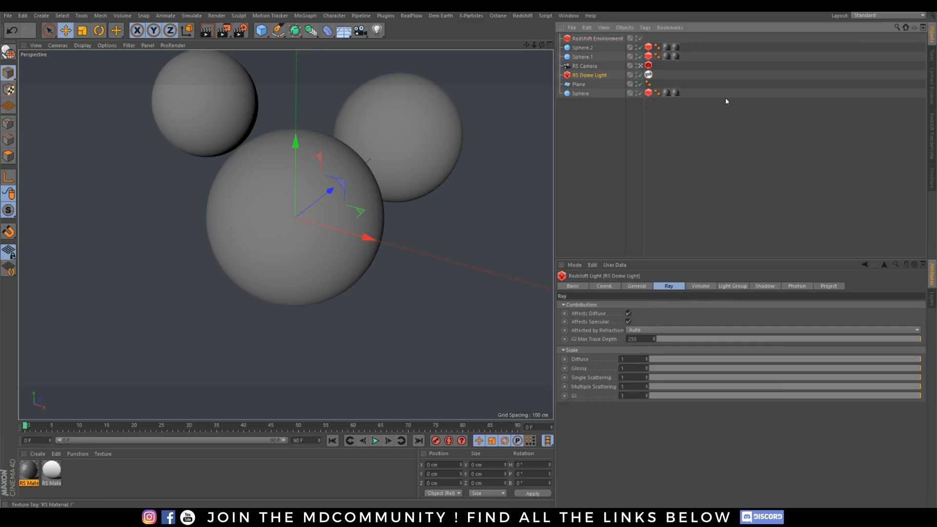
pyautogui.click(703, 287)
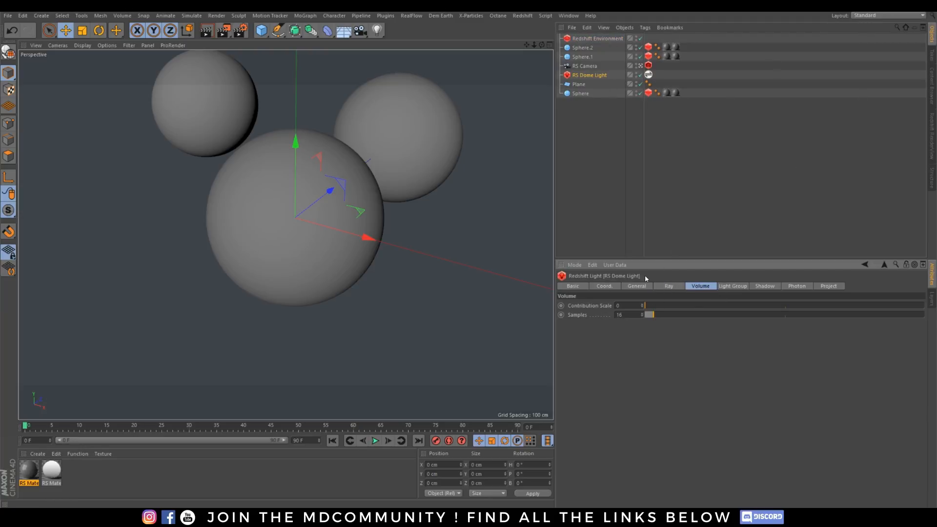
pyautogui.click(930, 154)
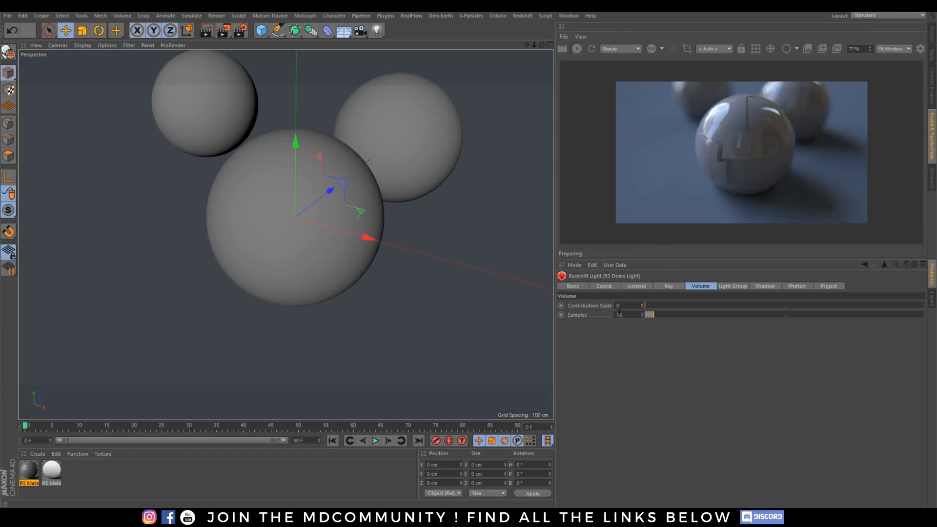
pyautogui.write('0.01')
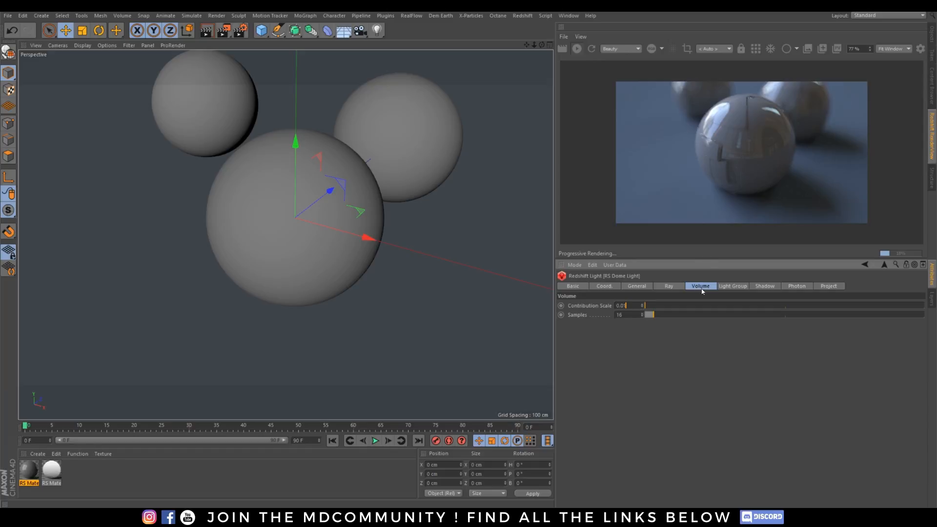
pyautogui.press('Return')
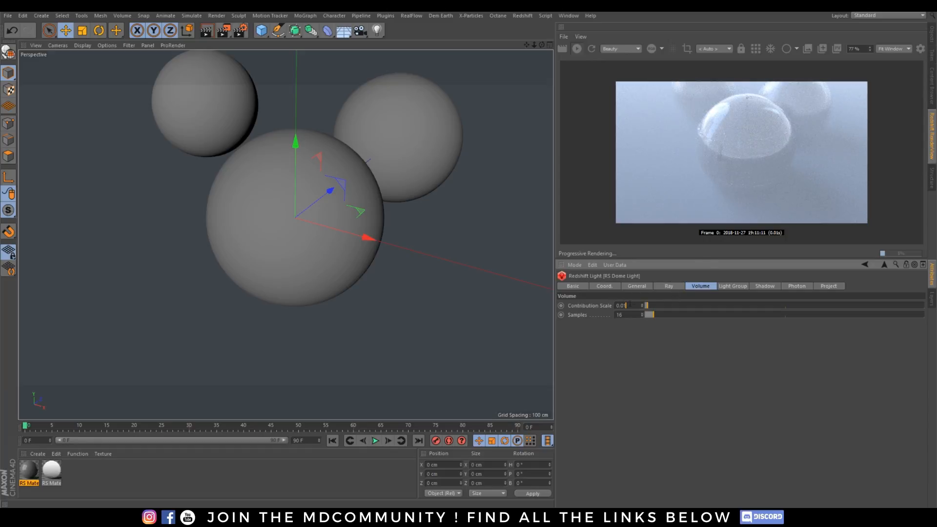
pyautogui.press('BackSpace')
pyautogui.write('05')
pyautogui.press('Return')
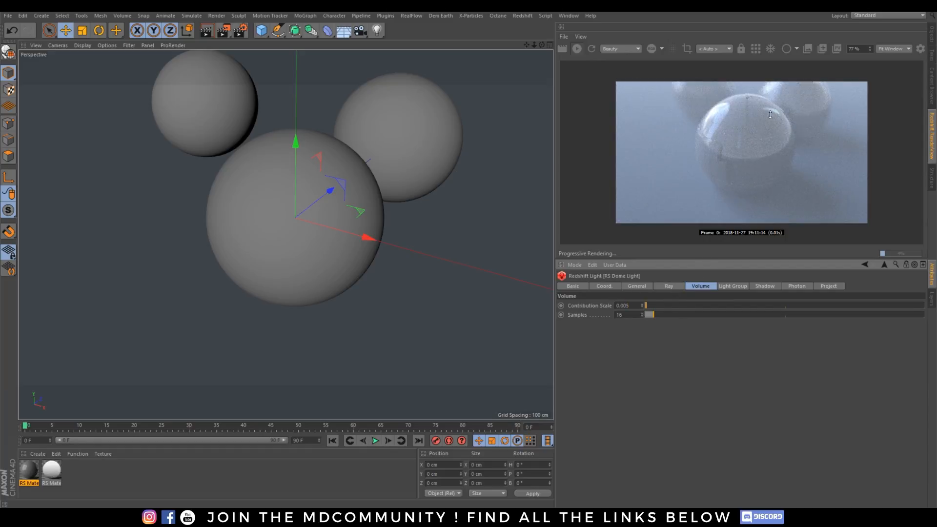
# Set the Redshift Environment's Attenuation to 0.1 and display the render.
pyautogui.click(931, 34)
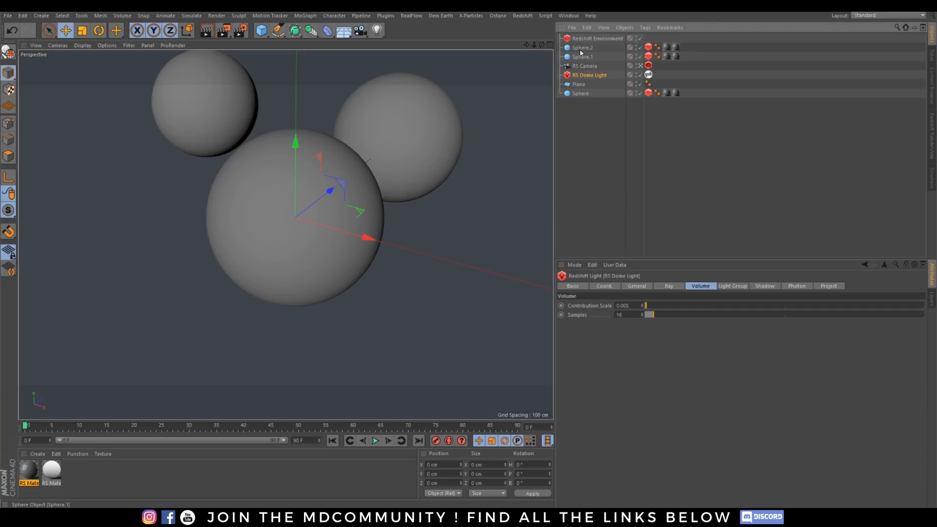
pyautogui.click(593, 39)
pyautogui.click(613, 331)
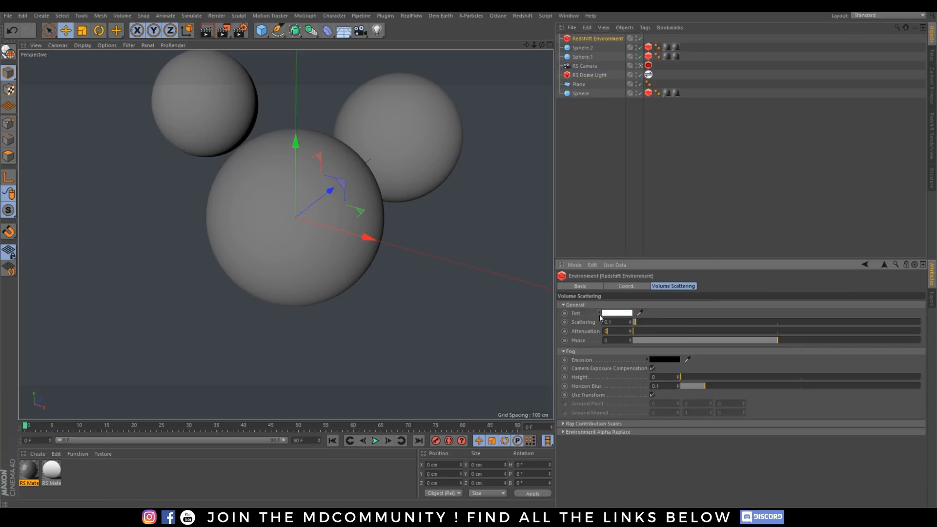
pyautogui.press('Return')
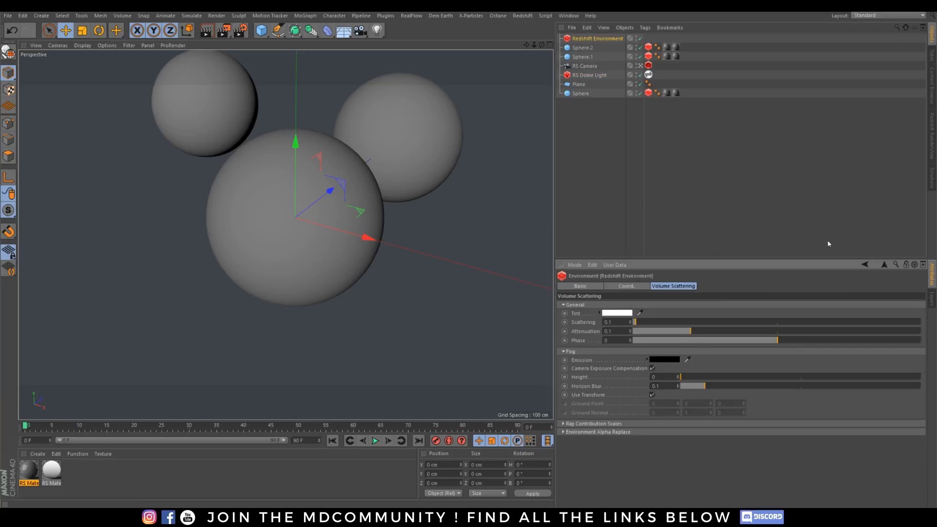
pyautogui.click(930, 127)
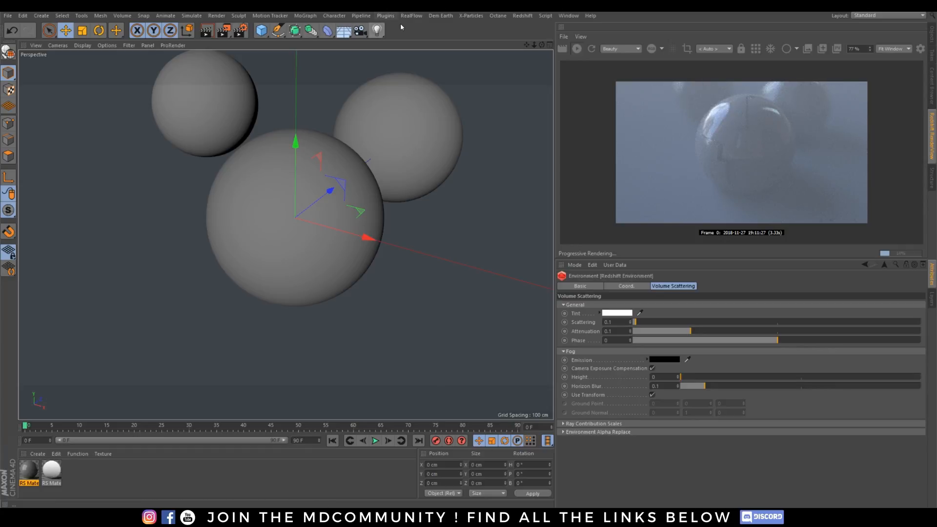
# Set both Scattering and Attenuation of the Redshift Environment to 0.05.
pyautogui.click(616, 323)
pyautogui.press('BackSpace')
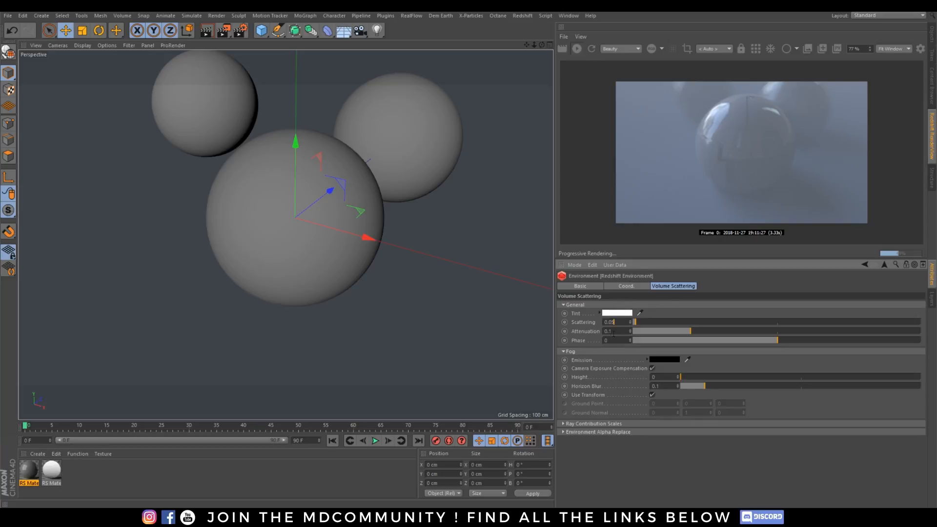
pyautogui.write('.05')
pyautogui.press('Return')
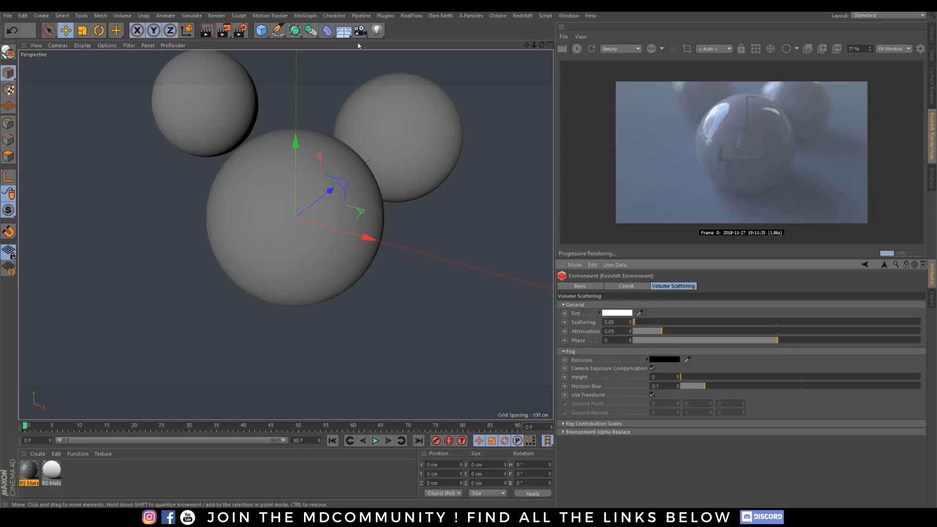
# Detach the Redshift lights list as a floating palette, add a Point Light, and show the scene's object list.
pyautogui.click(503, 16)
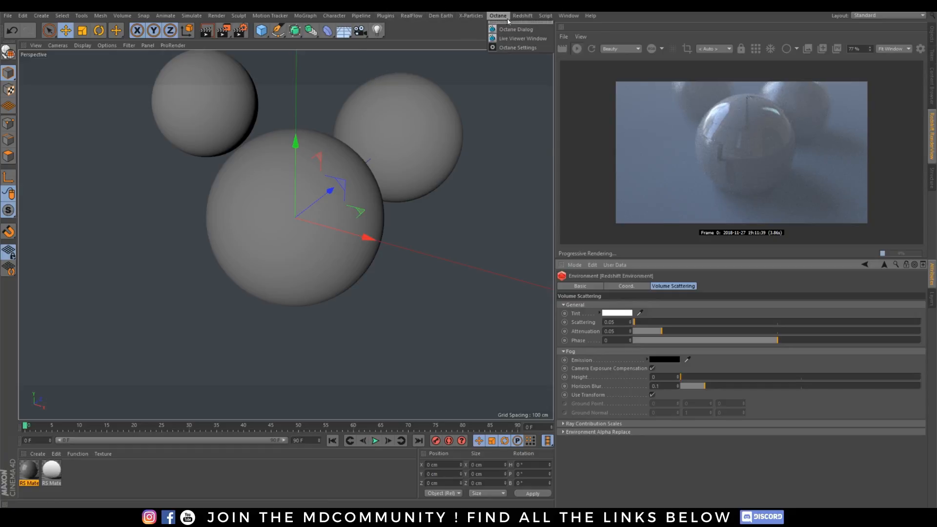
pyautogui.moveTo(522, 16)
pyautogui.moveTo(562, 39)
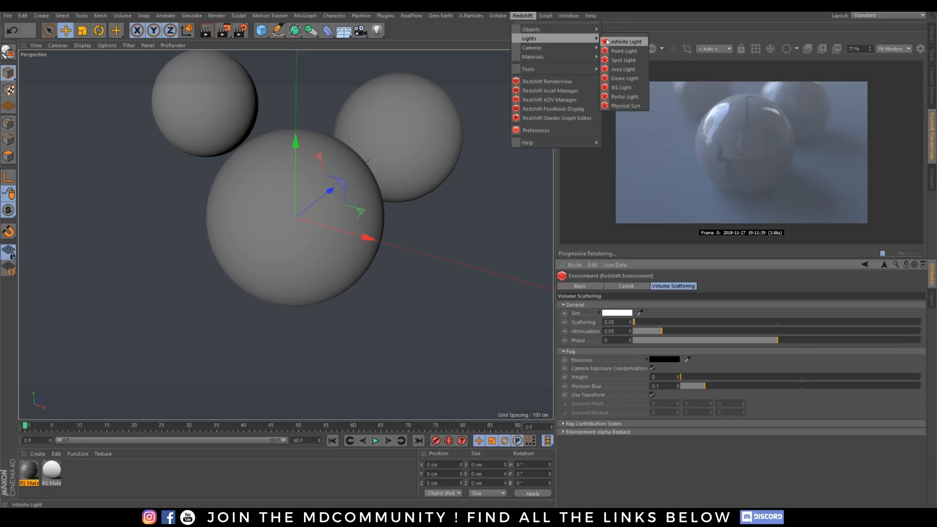
pyautogui.click(616, 34)
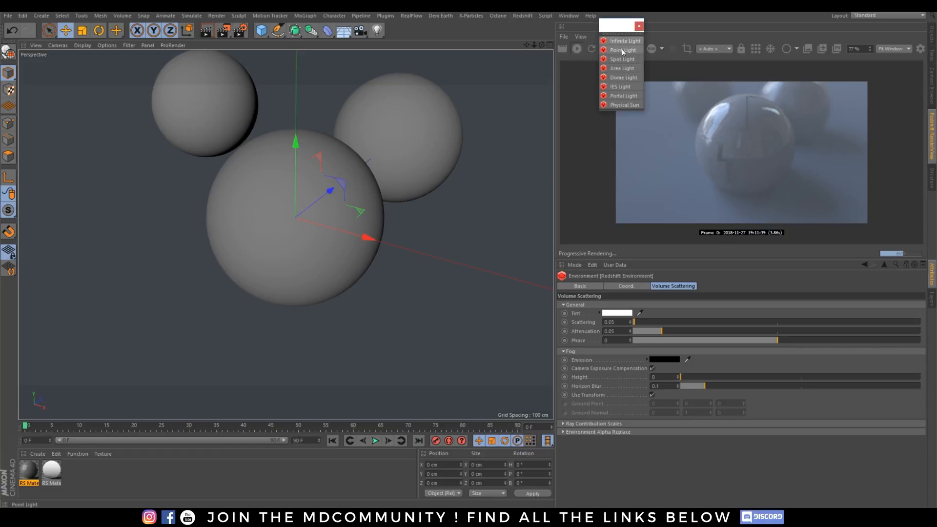
pyautogui.click(622, 50)
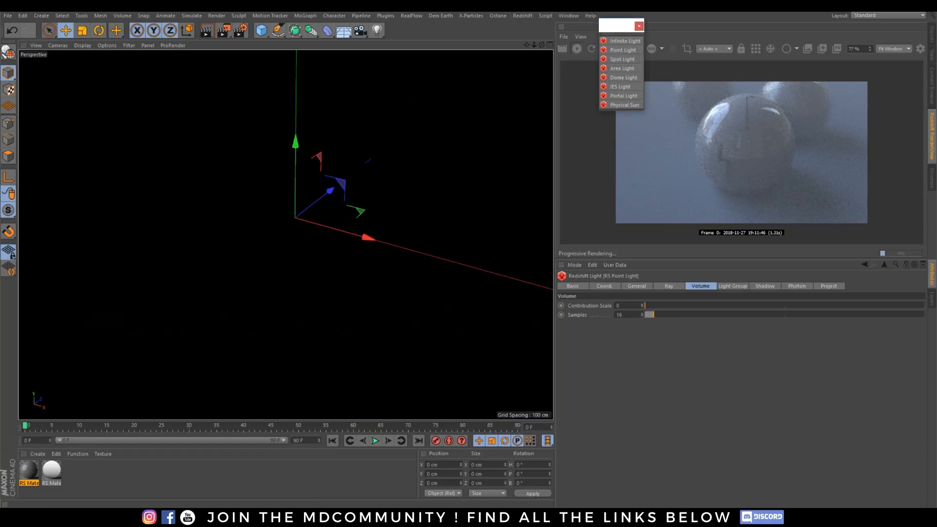
pyautogui.click(931, 34)
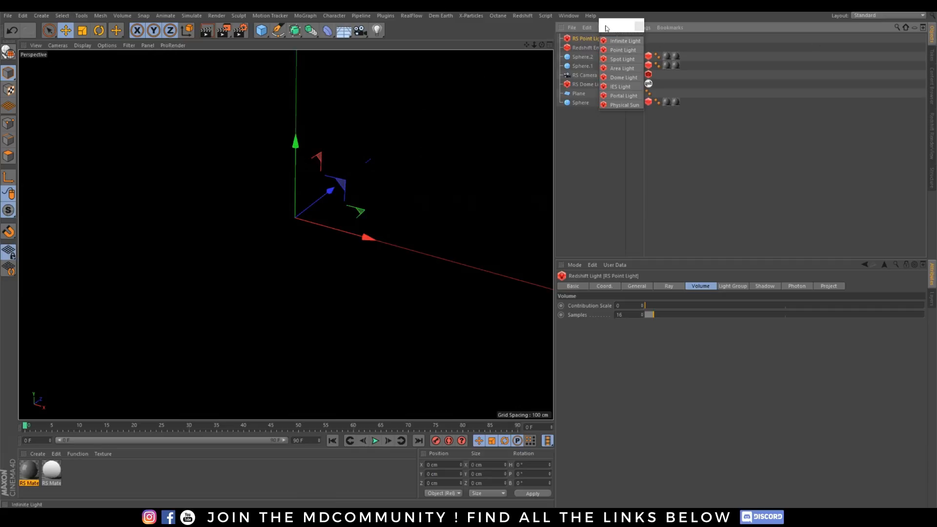
# Leave the RS Camera view and move the point light to about Y 69 cm, Z -149 cm.
pyautogui.moveTo(607, 28); pyautogui.dragTo(598, 136)
pyautogui.click(641, 74)
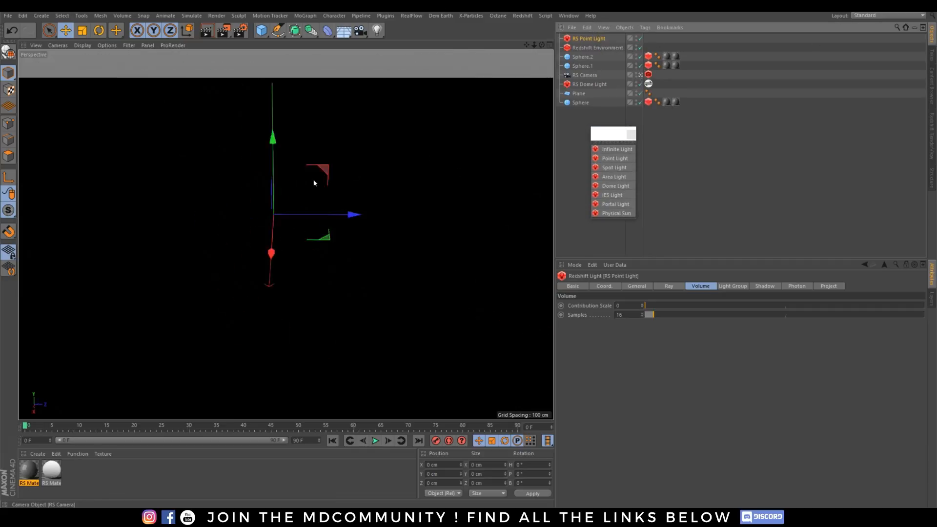
pyautogui.keyDown('alt'); pyautogui.moveTo(314, 183); pyautogui.dragTo(306, 180); pyautogui.keyUp('alt')
pyautogui.keyDown('alt'); pyautogui.moveTo(305, 180); pyautogui.dragTo(295, 217, button='right'); pyautogui.keyUp('alt')
pyautogui.moveTo(326, 143); pyautogui.dragTo(320, 110)
pyautogui.moveTo(382, 168); pyautogui.dragTo(344, 166)
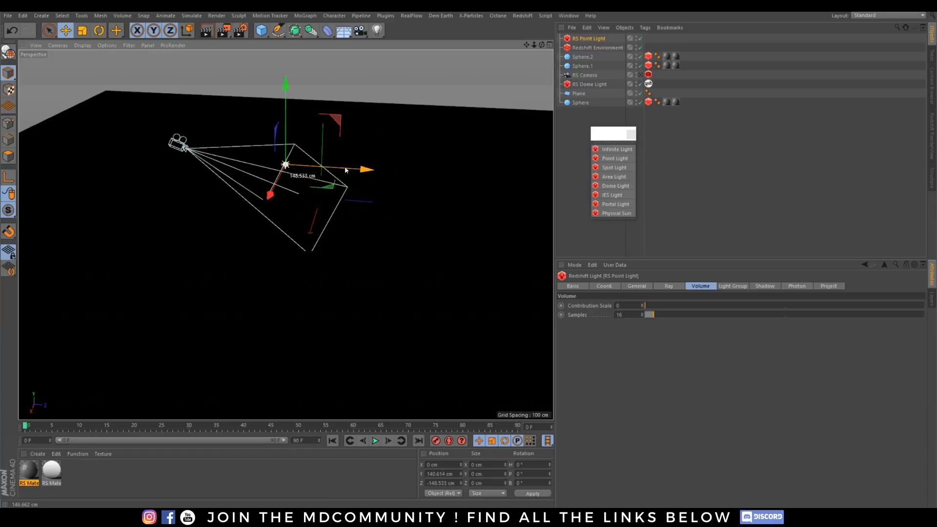
pyautogui.moveTo(285, 122); pyautogui.dragTo(286, 138)
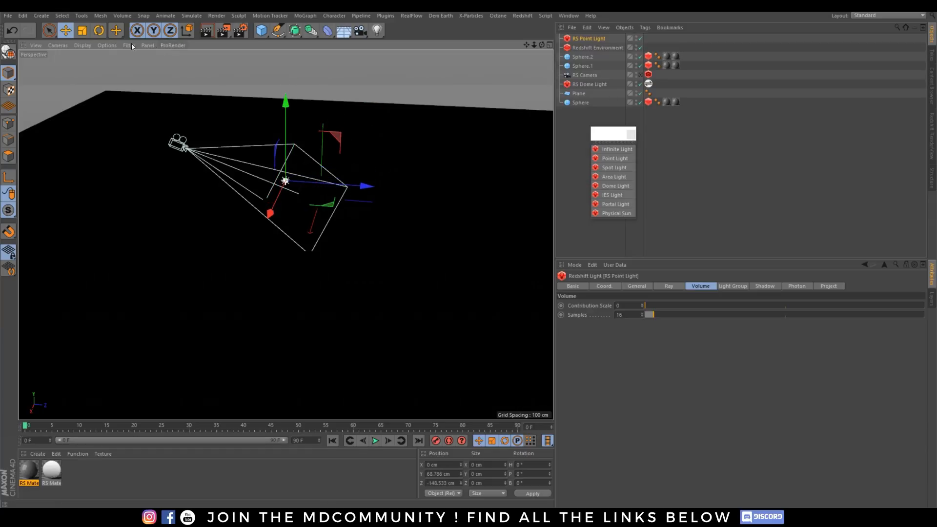
# Change the viewport shading to Hidden Line so the spheres and light can be seen from another angle.
pyautogui.click(82, 45)
pyautogui.click(97, 68)
pyautogui.click(82, 45)
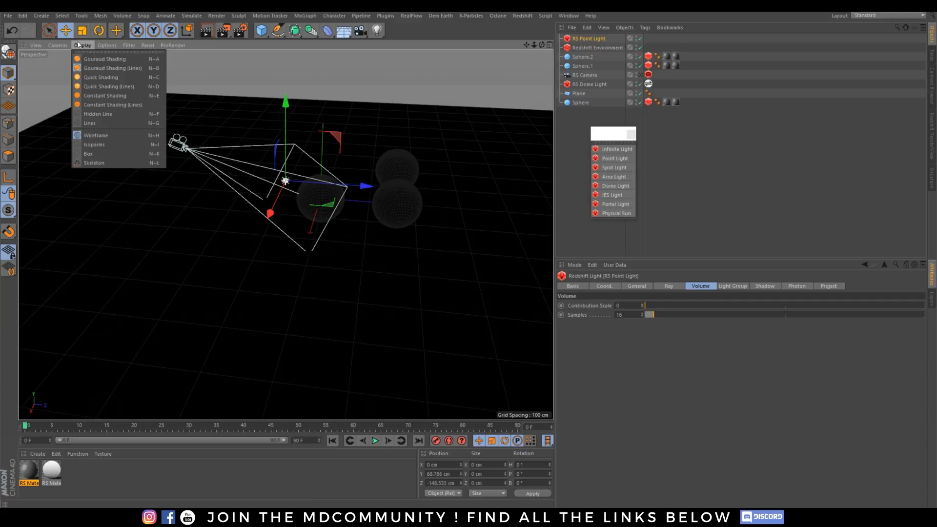
pyautogui.click(102, 113)
pyautogui.keyDown('alt'); pyautogui.moveTo(305, 209); pyautogui.dragTo(396, 204); pyautogui.keyUp('alt')
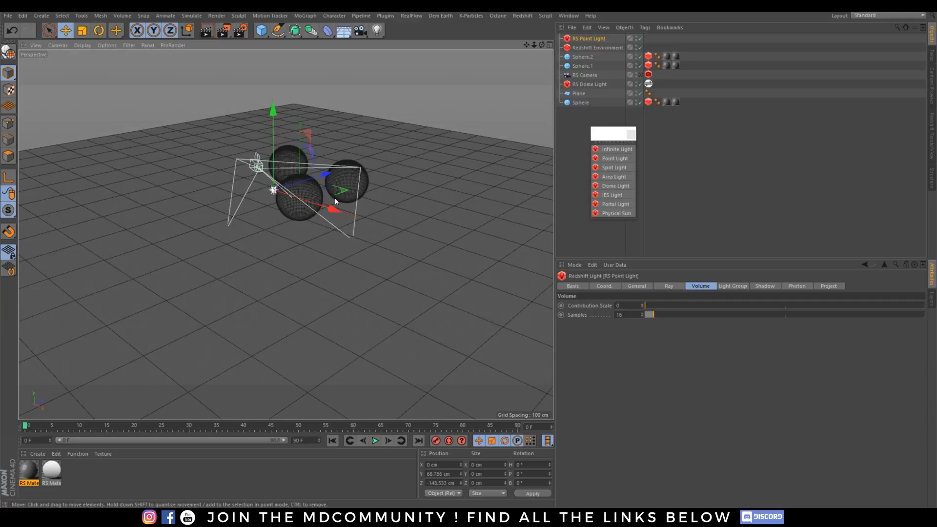
# Shift the point light to about X -59 cm, Z -110 cm and display the Redshift render with the lights palette moved aside.
pyautogui.moveTo(321, 210)
pyautogui.mouseDown()
pyautogui.moveTo(309, 207)
pyautogui.moveTo(317, 205)
pyautogui.mouseUp()
pyautogui.click(931, 136)
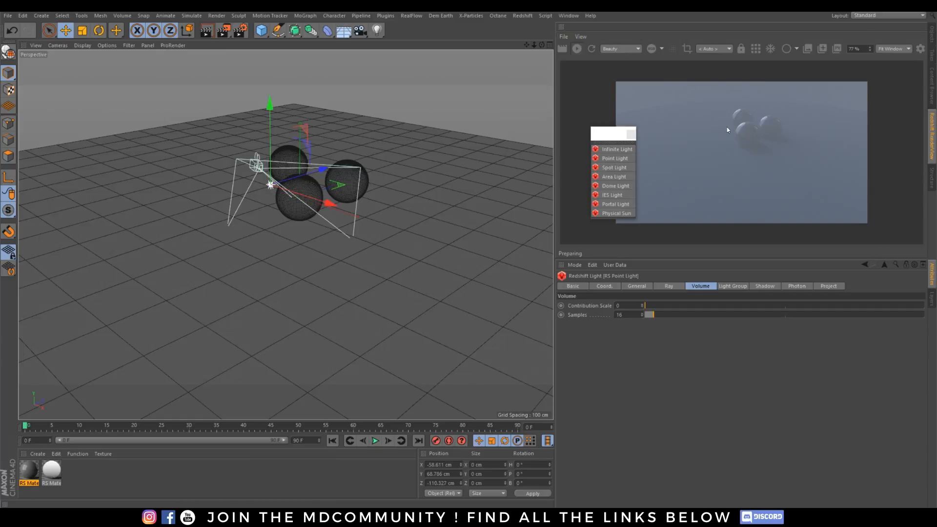
pyautogui.moveTo(614, 136); pyautogui.dragTo(545, 235)
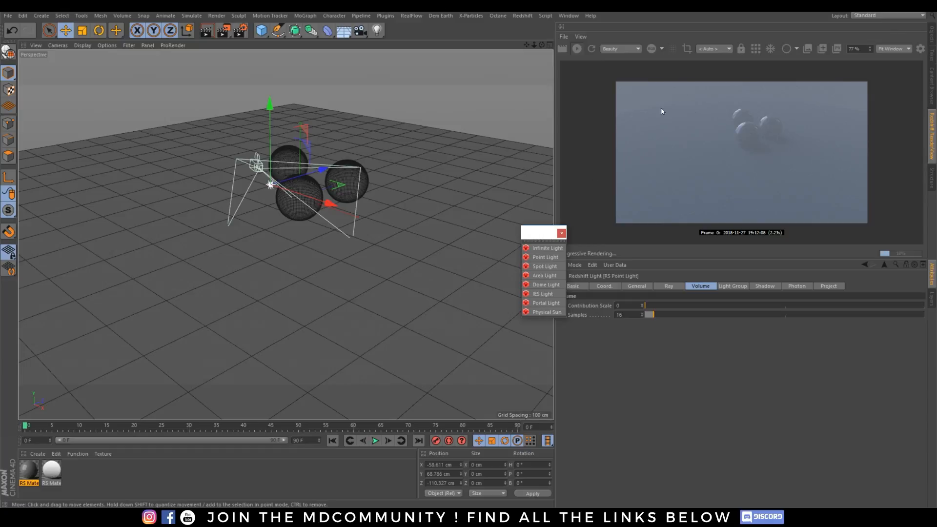
# Set the RS Point Light's volume Contribution Scale to 1.
pyautogui.moveTo(657, 306); pyautogui.dragTo(801, 308)
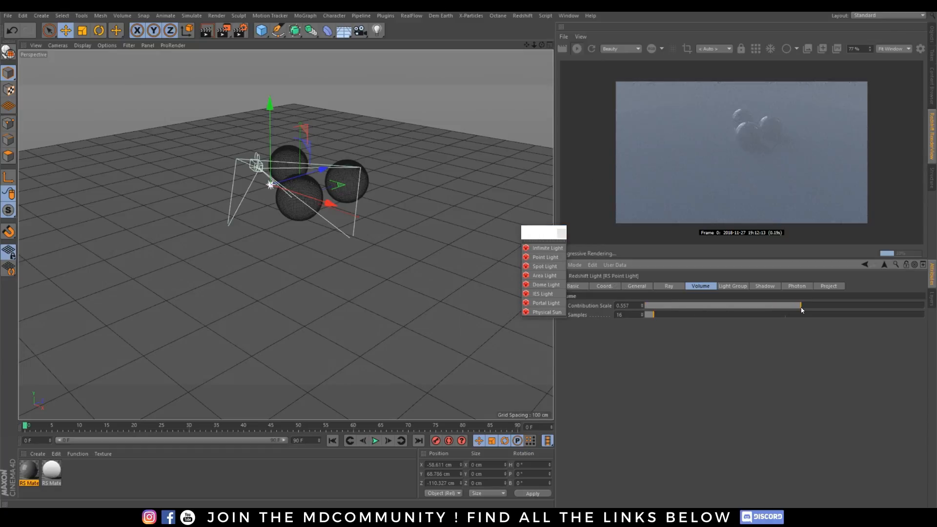
pyautogui.doubleClick(635, 305)
pyautogui.write('1')
pyautogui.press('Return')
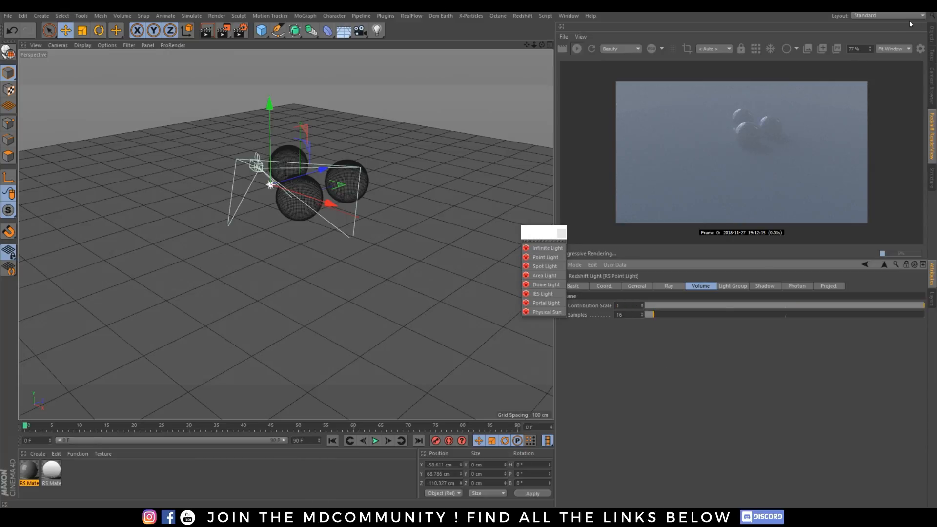
# Set the RS Dome Light's volume Contribution Scale to 0.
pyautogui.click(932, 35)
pyautogui.click(597, 84)
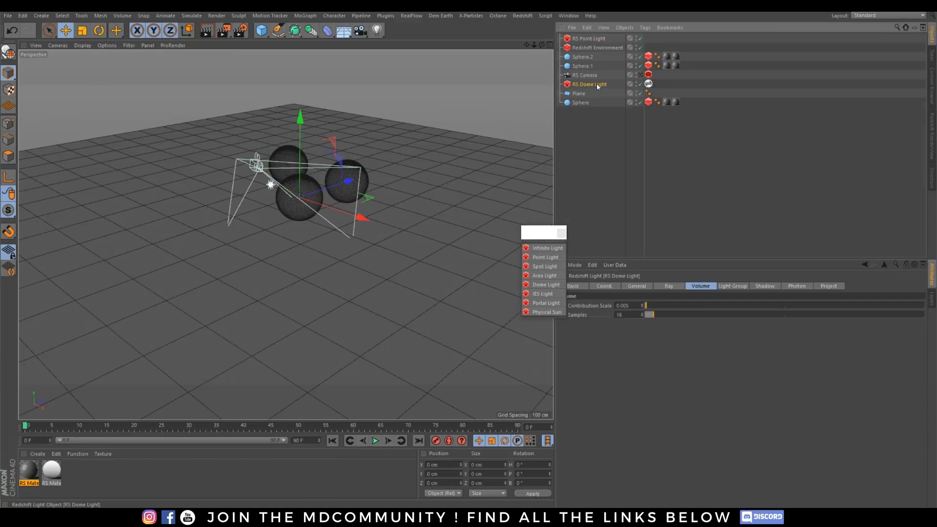
pyautogui.doubleClick(627, 306)
pyautogui.write('0')
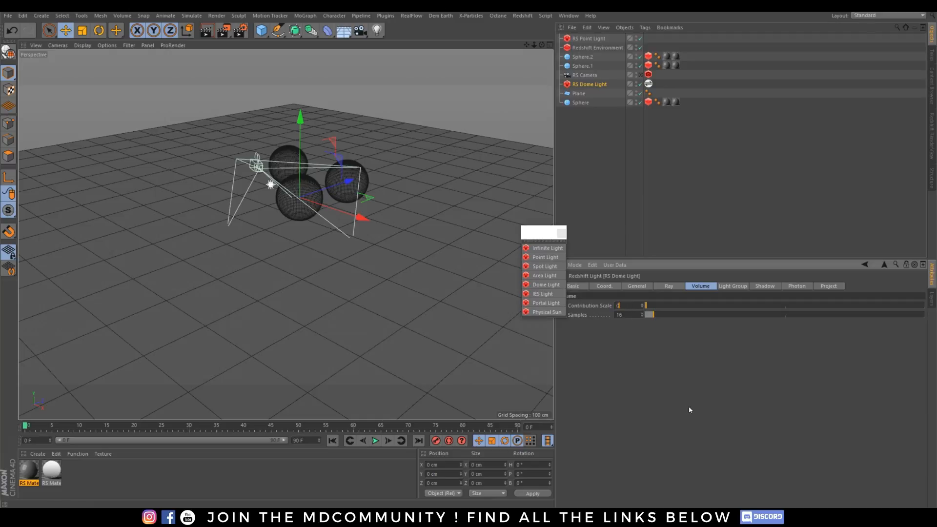
pyautogui.click(689, 406)
# Set the Redshift Environment's Scattering to 1 and display the render.
pyautogui.click(594, 48)
pyautogui.click(618, 323)
pyautogui.press('BackSpace')
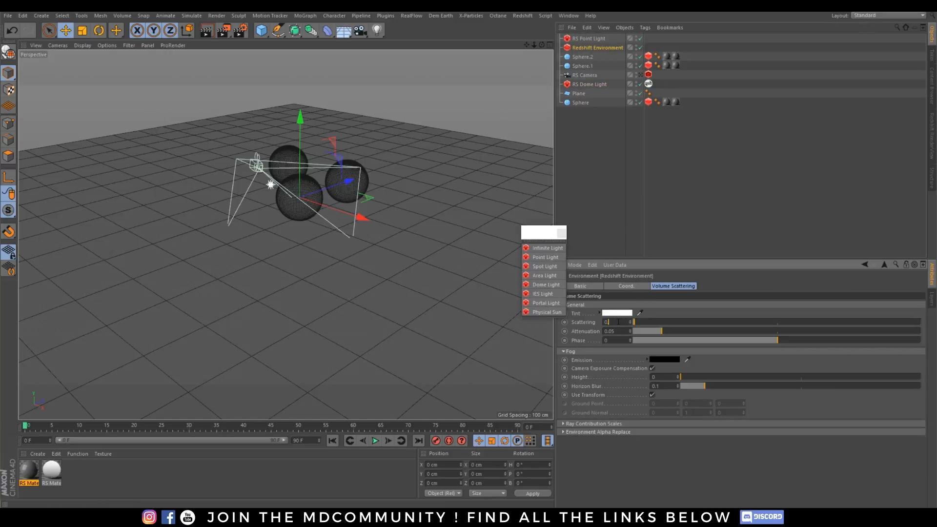
pyautogui.click(680, 303)
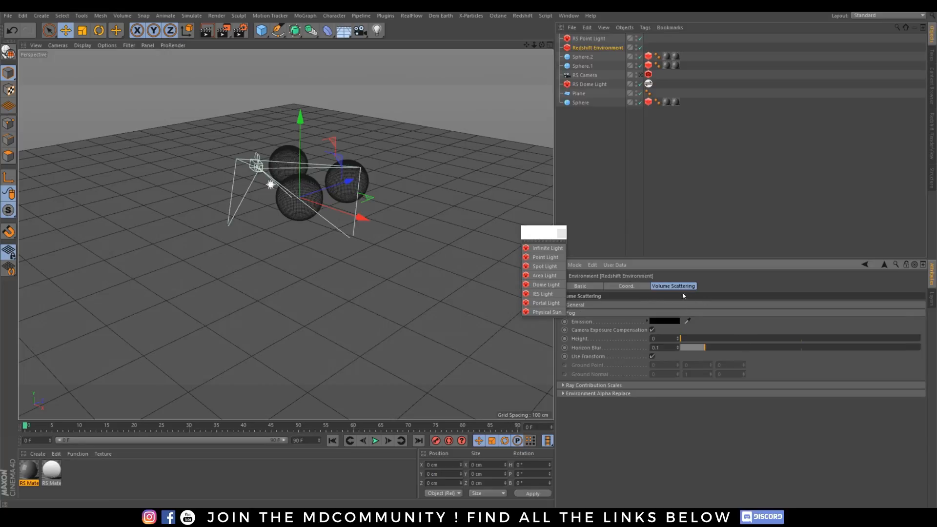
pyautogui.click(565, 305)
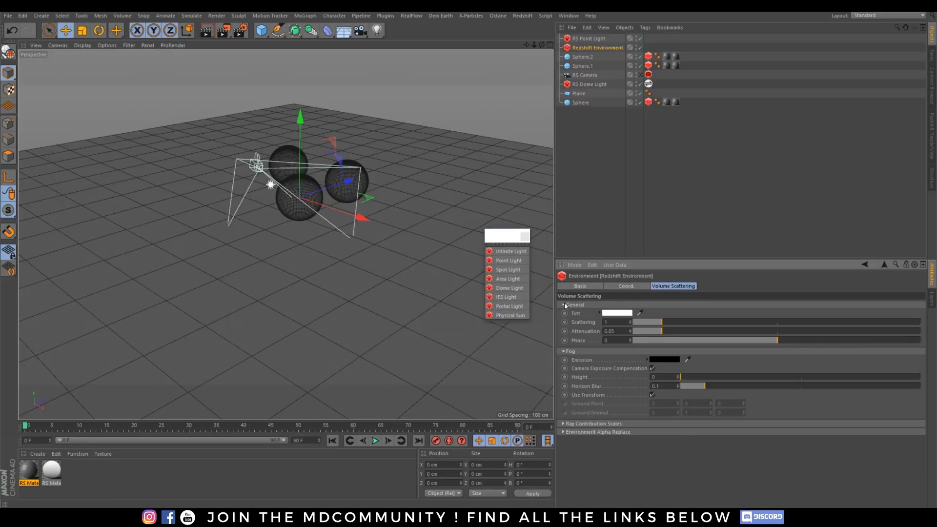
pyautogui.click(930, 139)
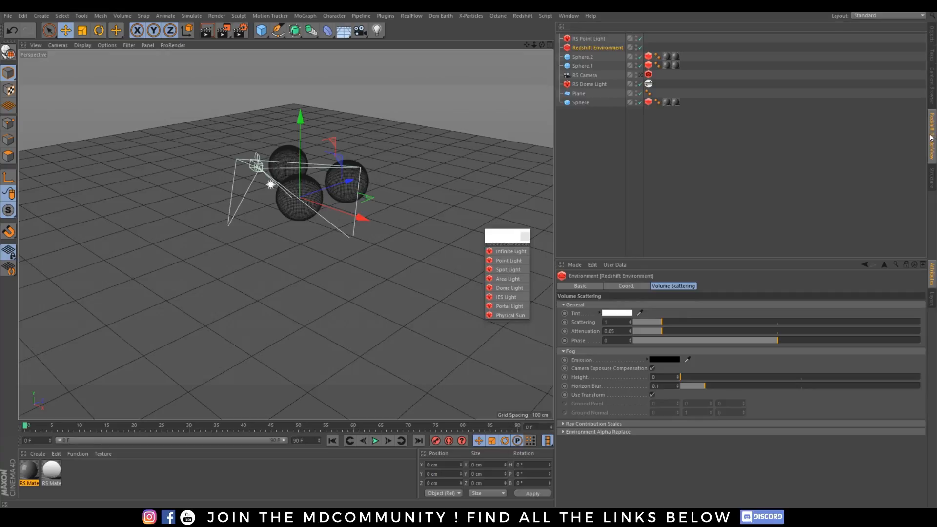
# Move the point light between the spheres, to about Y 94 cm and Z 115 cm.
pyautogui.click(271, 185)
pyautogui.moveTo(311, 176); pyautogui.dragTo(341, 171)
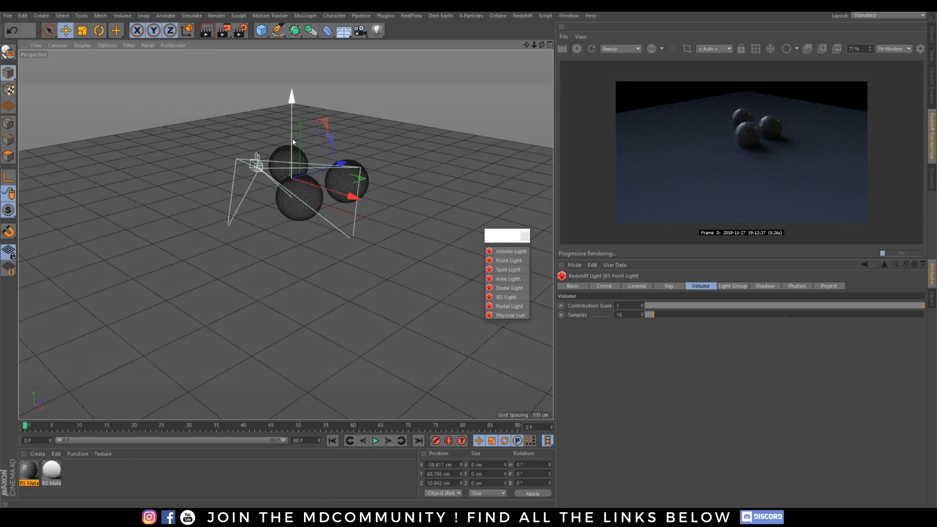
pyautogui.moveTo(292, 99); pyautogui.dragTo(293, 93)
pyautogui.moveTo(344, 159); pyautogui.dragTo(360, 160)
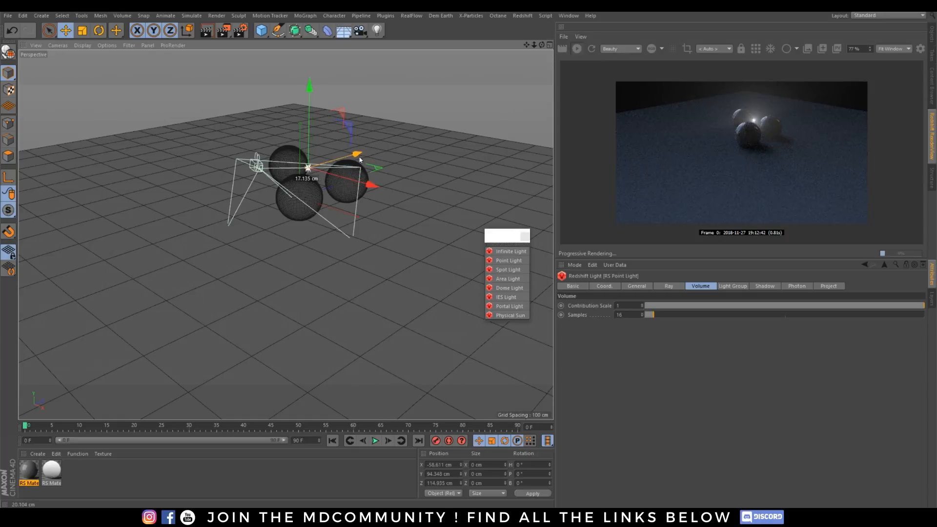
# Set the point light's Intensity Multiplier to 500.
pyautogui.click(667, 288)
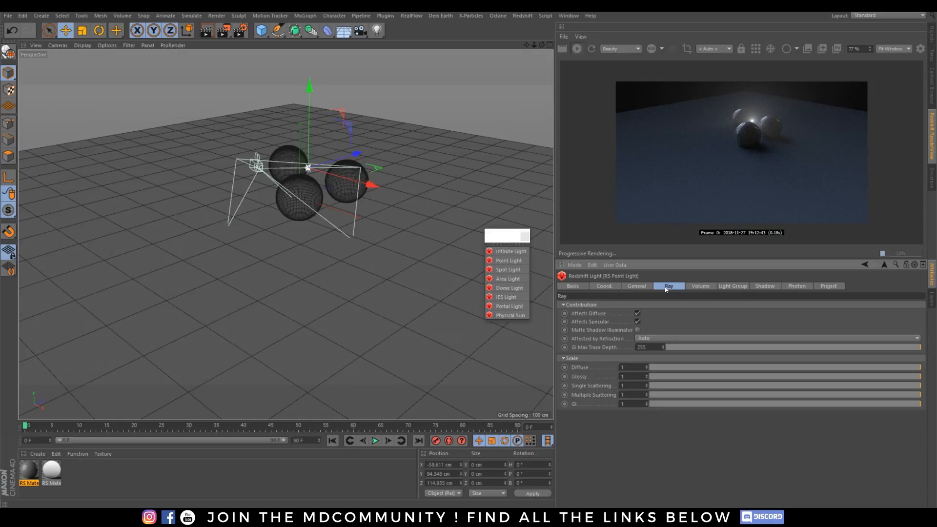
pyautogui.click(633, 287)
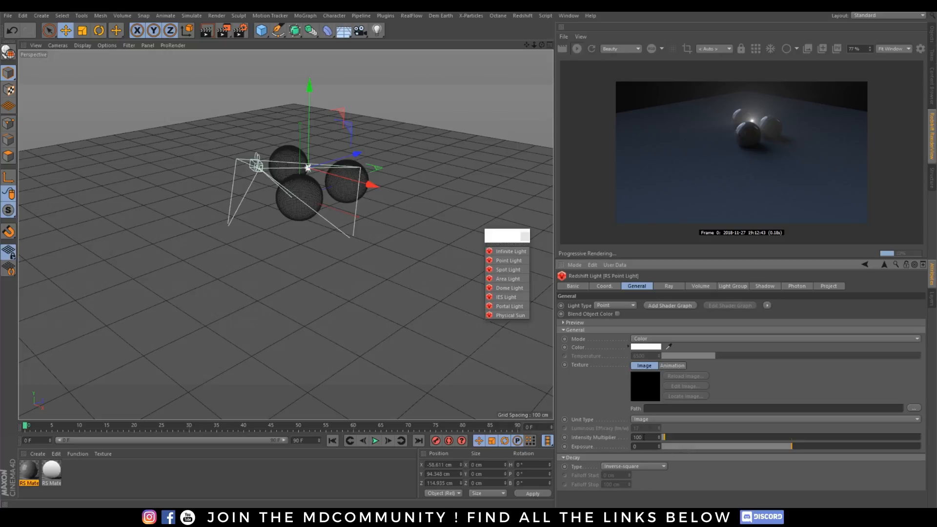
pyautogui.write('500')
pyautogui.press('Return')
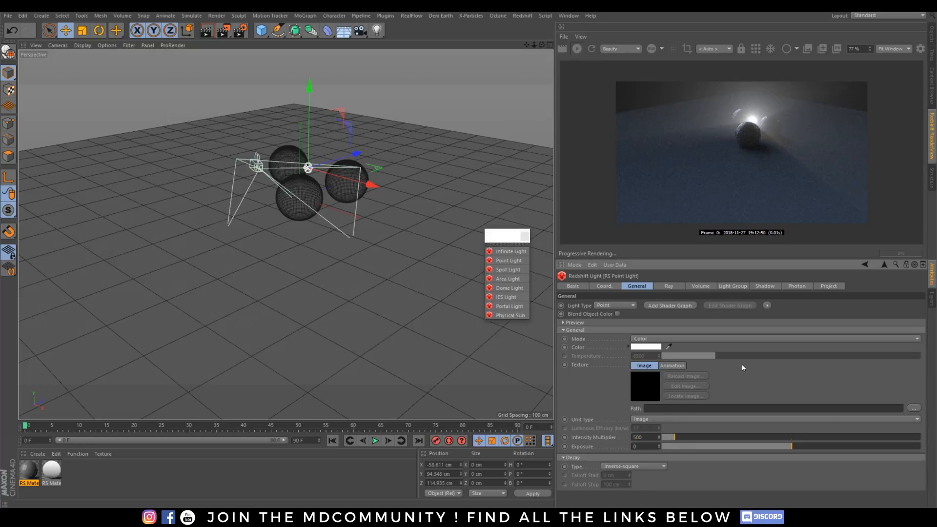
# Lower the point light to about Y 48 cm and slide it along X to about 208 cm, beside the spheres.
pyautogui.moveTo(309, 124); pyautogui.dragTo(309, 136)
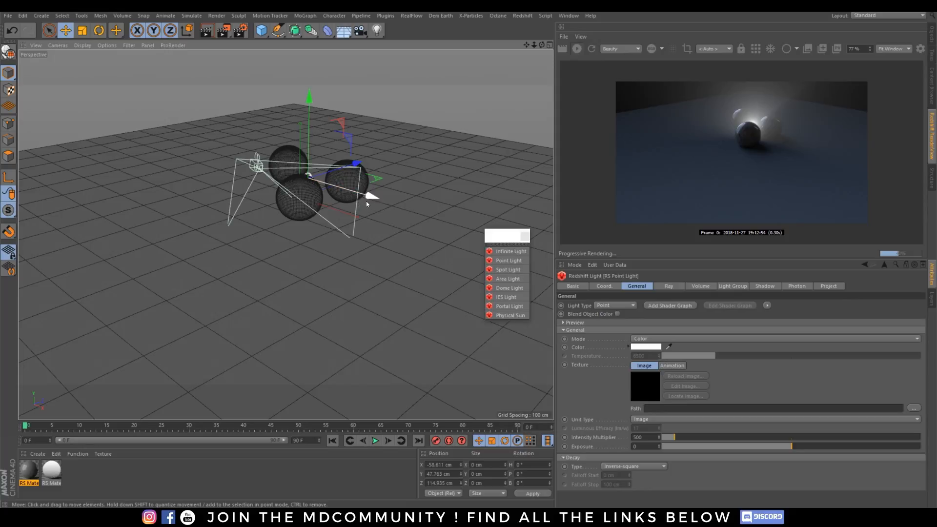
pyautogui.moveTo(368, 200); pyautogui.dragTo(347, 211)
pyautogui.click(756, 50)
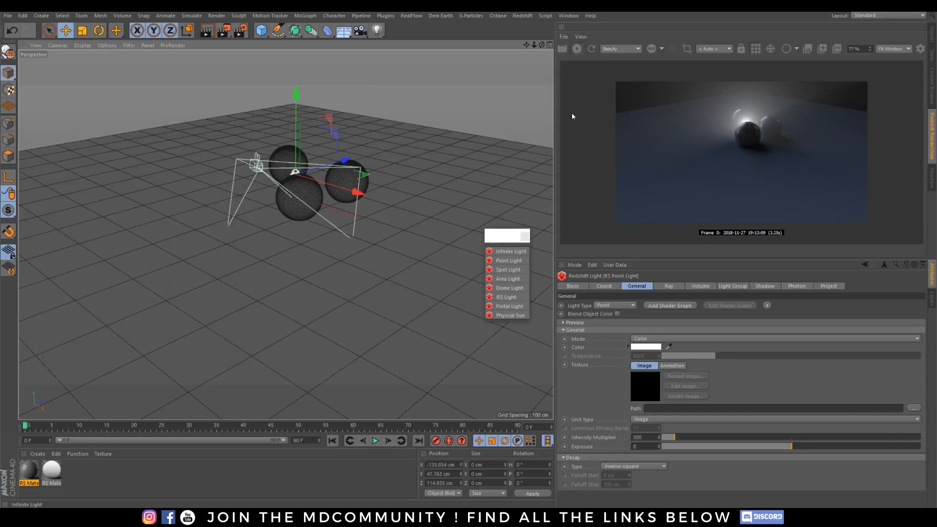
pyautogui.moveTo(355, 195); pyautogui.dragTo(382, 199)
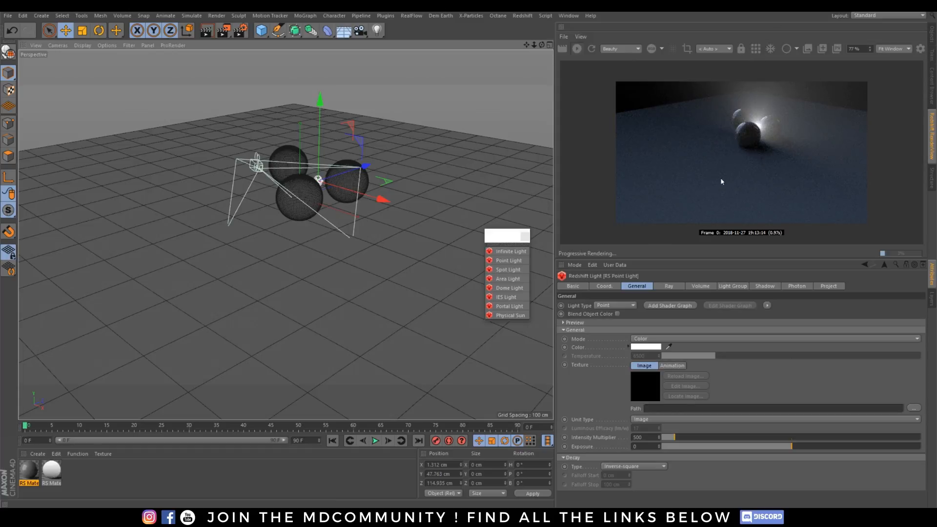
pyautogui.moveTo(373, 199); pyautogui.dragTo(409, 218)
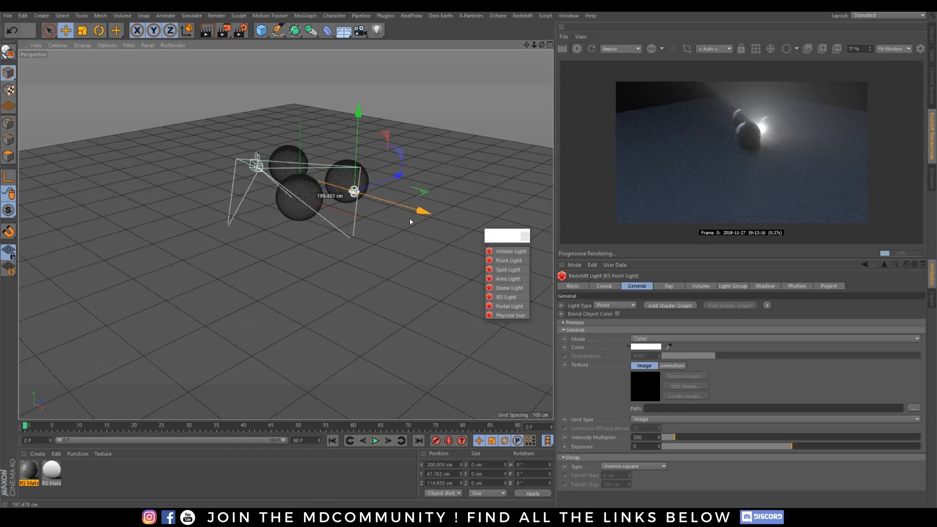
# Tint the point light pale pink and place a copy of it at about X -437 cm.
pyautogui.moveTo(638, 350); pyautogui.dragTo(631, 355)
pyautogui.click(641, 379)
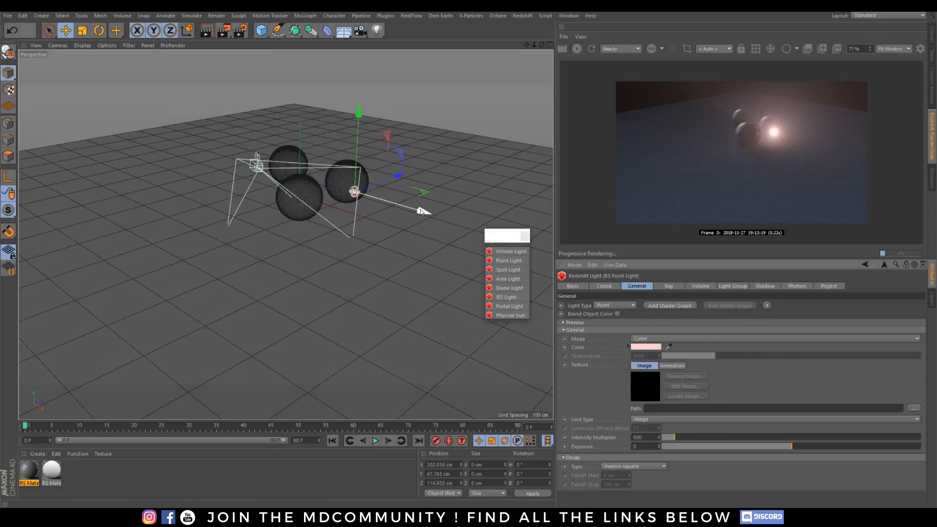
pyautogui.keyDown('ctrl'); pyautogui.moveTo(425, 212); pyautogui.dragTo(323, 182); pyautogui.keyUp('ctrl')
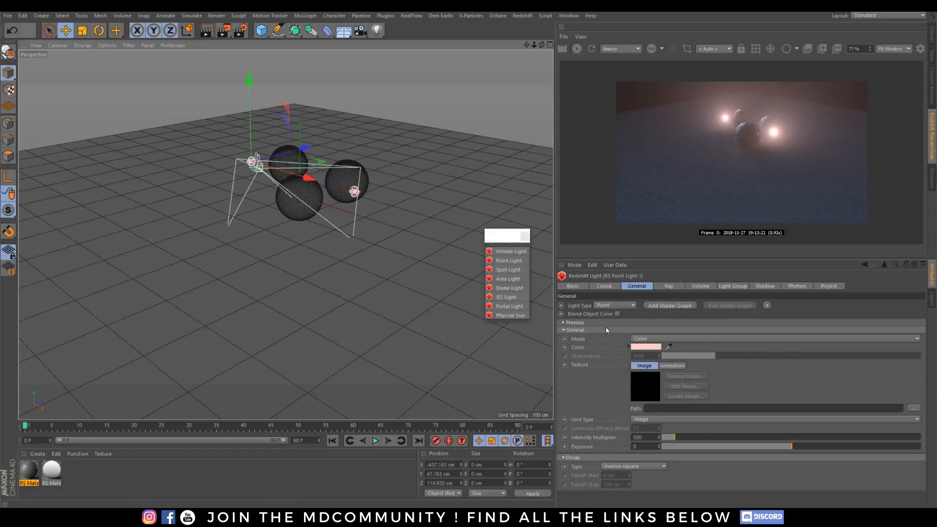
# Tint the copied point light pale blue with hue about 186° and saturation 19%, and shift it along Z.
pyautogui.click(646, 346)
pyautogui.moveTo(636, 348); pyautogui.dragTo(594, 347)
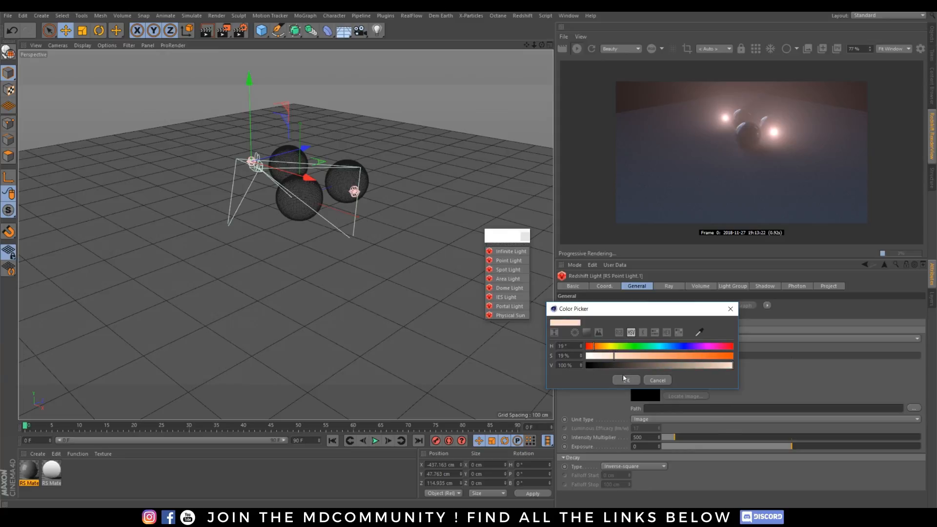
pyautogui.moveTo(677, 348); pyautogui.dragTo(663, 350)
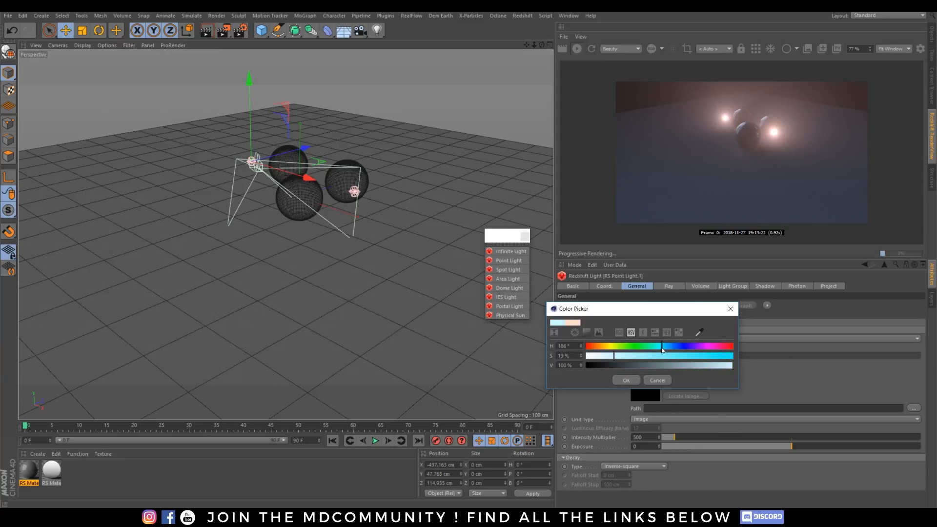
pyautogui.click(627, 380)
pyautogui.moveTo(303, 149); pyautogui.dragTo(289, 160)
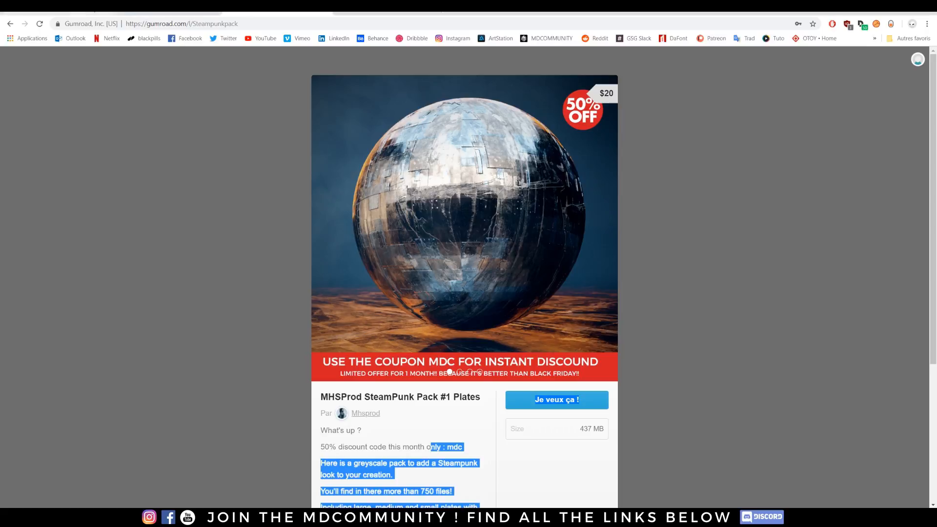
# Switch to the web browser, search Instagram for beeple and look through the artwork on the beeple_crap profile.
pyautogui.click(147, 8)
pyautogui.click(450, 41)
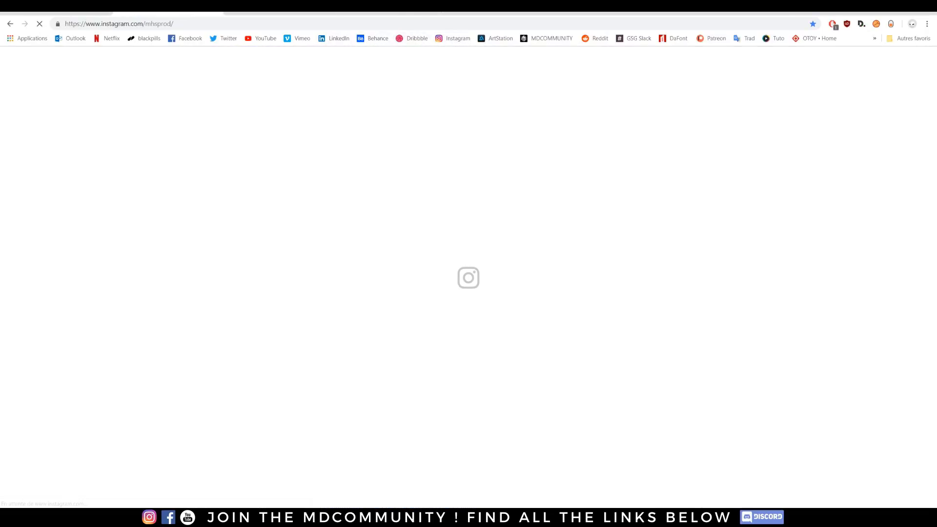
pyautogui.click(463, 62)
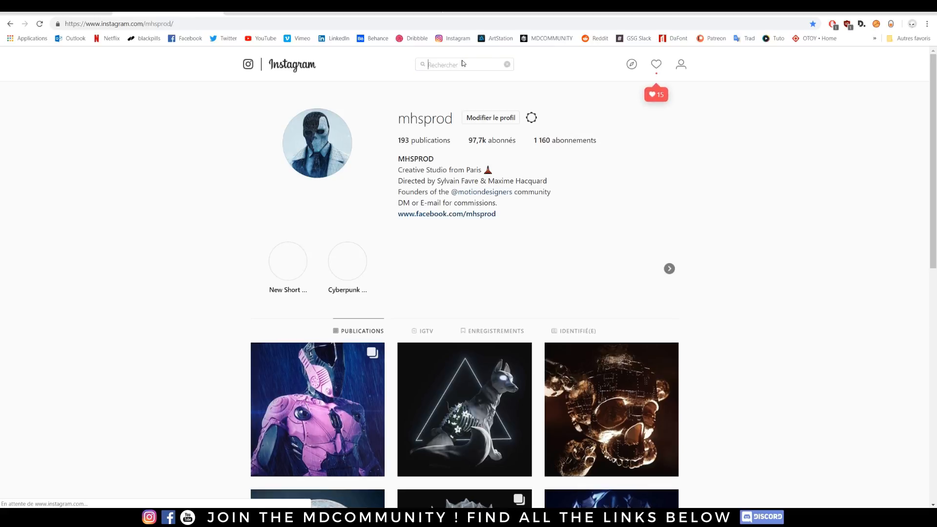
pyautogui.write('beeple')
pyautogui.click(477, 98)
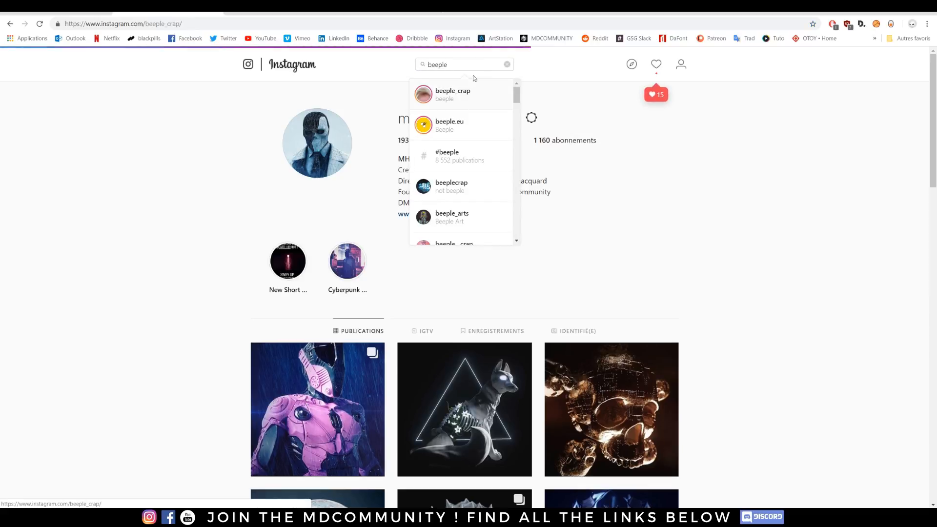
pyautogui.scroll(-10, 171, 247)
pyautogui.scroll(-15, 170, 209)
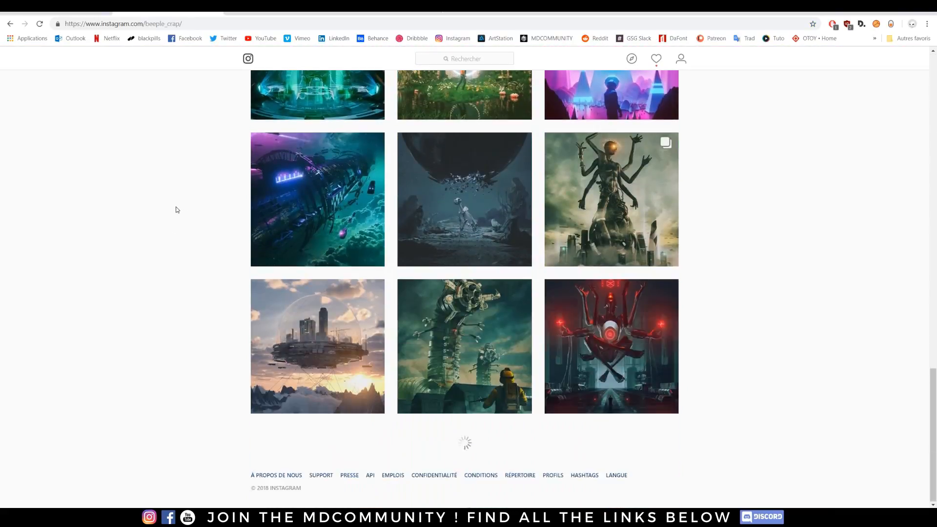
pyautogui.scroll(-15, 170, 209)
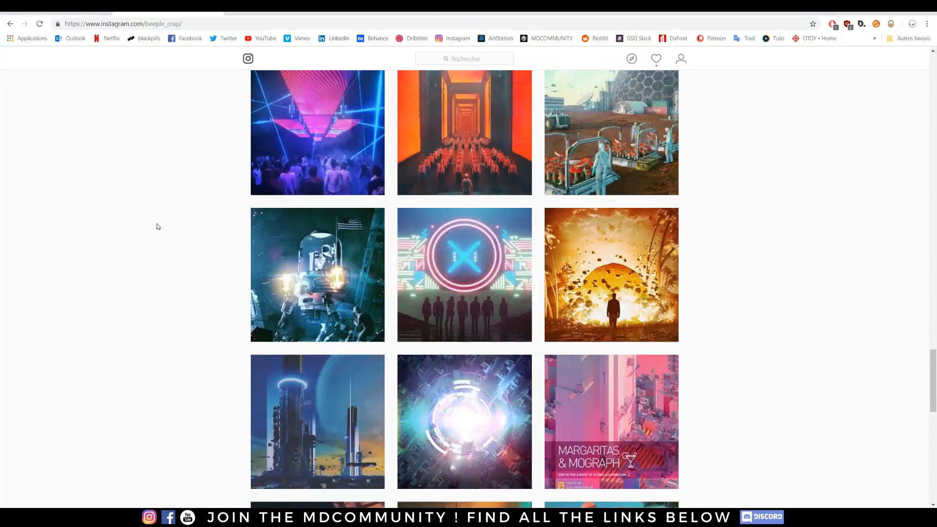
pyautogui.scroll(-15, 86, 226)
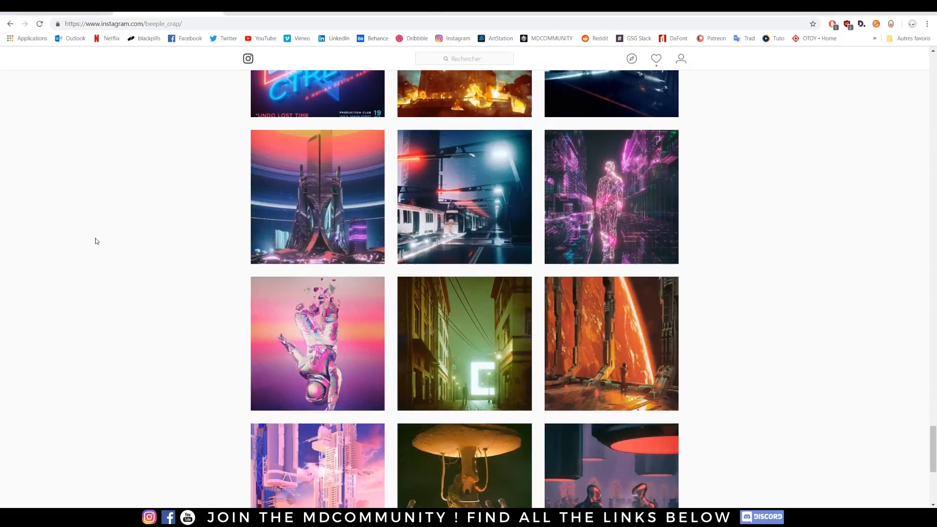
# Browse further down the beeple_crap profile's artwork for foggy, atmospherically lit scenes.
pyautogui.scroll(-15, 103, 240)
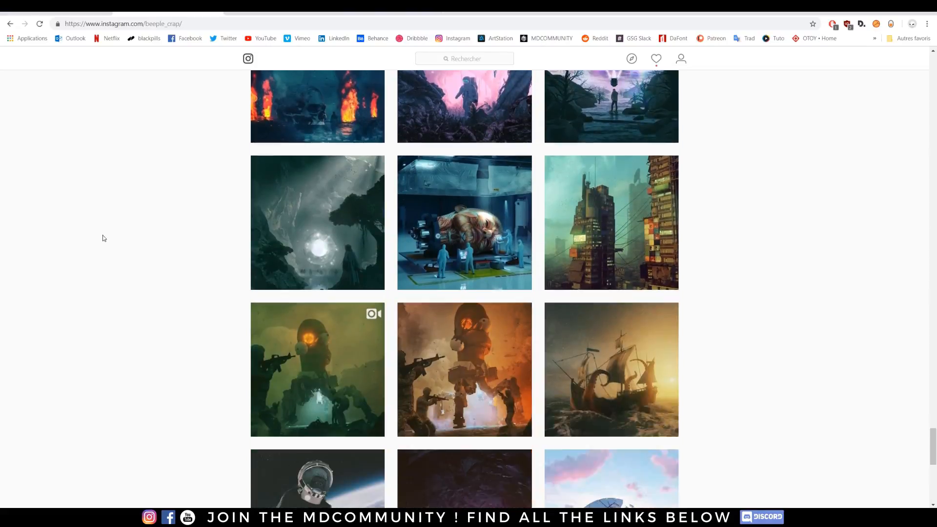
pyautogui.scroll(-15, 116, 243)
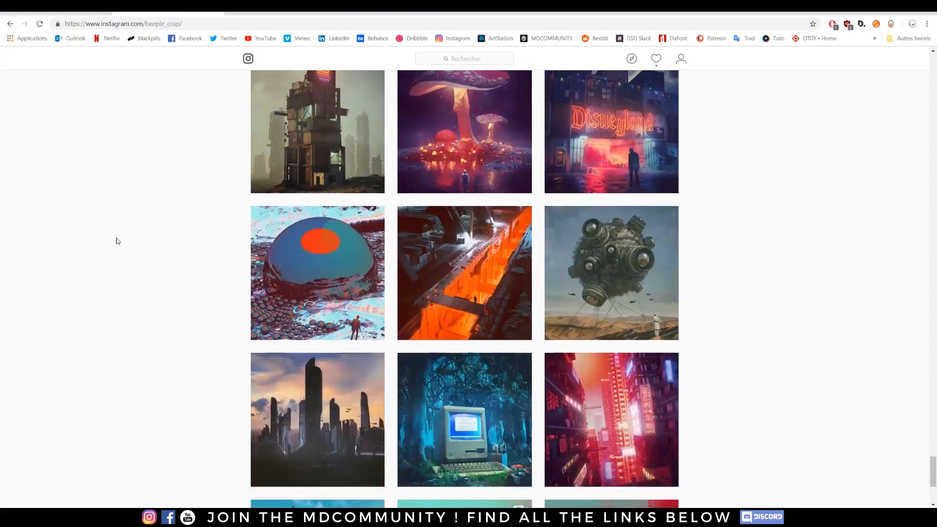
pyautogui.scroll(-15, 120, 239)
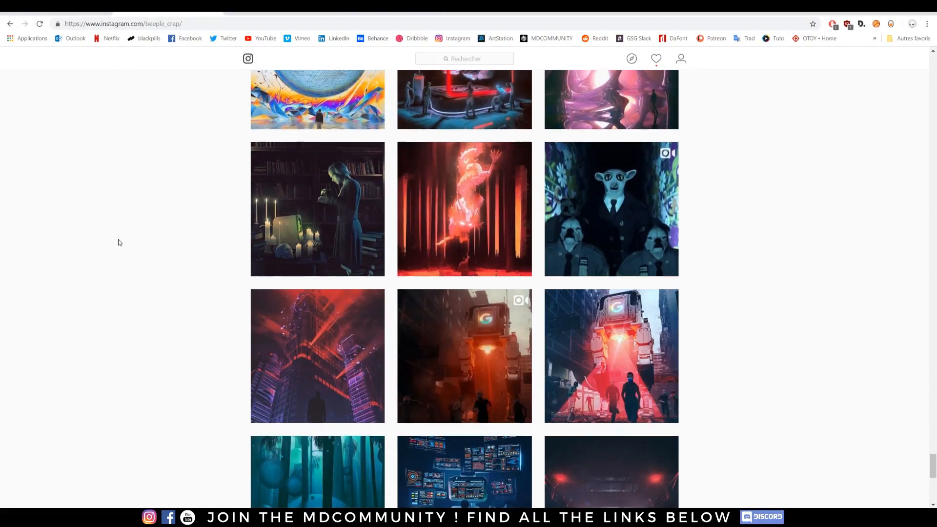
pyautogui.scroll(-6, 118, 229)
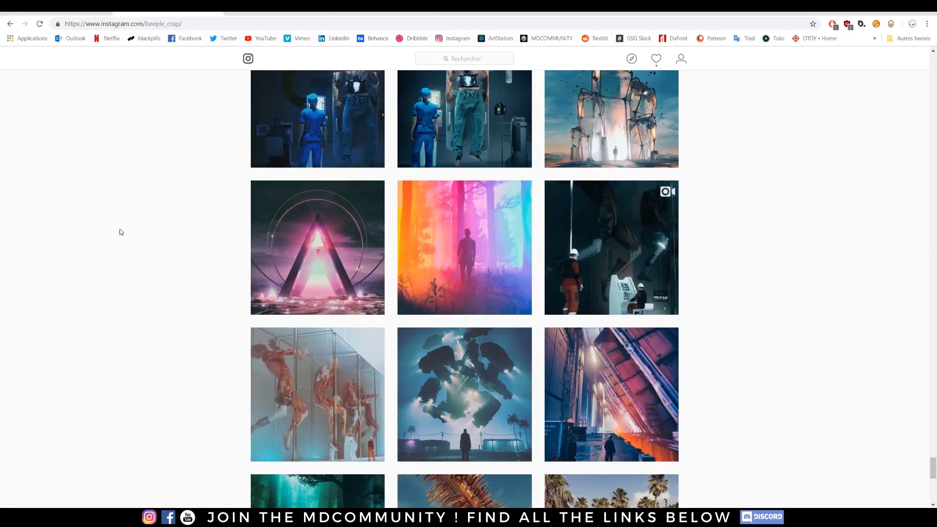
pyautogui.scroll(5, 122, 230)
pyautogui.scroll(-6, 120, 231)
pyautogui.scroll(-6, 121, 234)
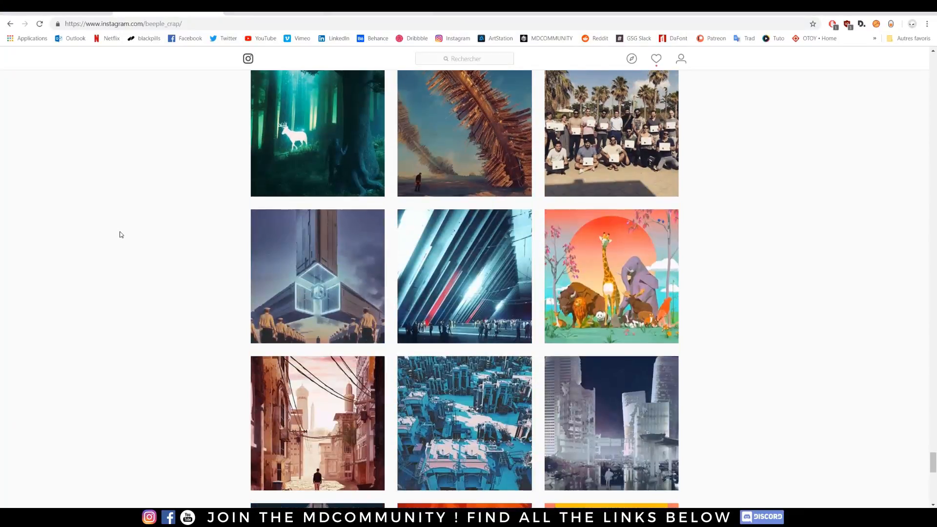
pyautogui.scroll(-18, 121, 234)
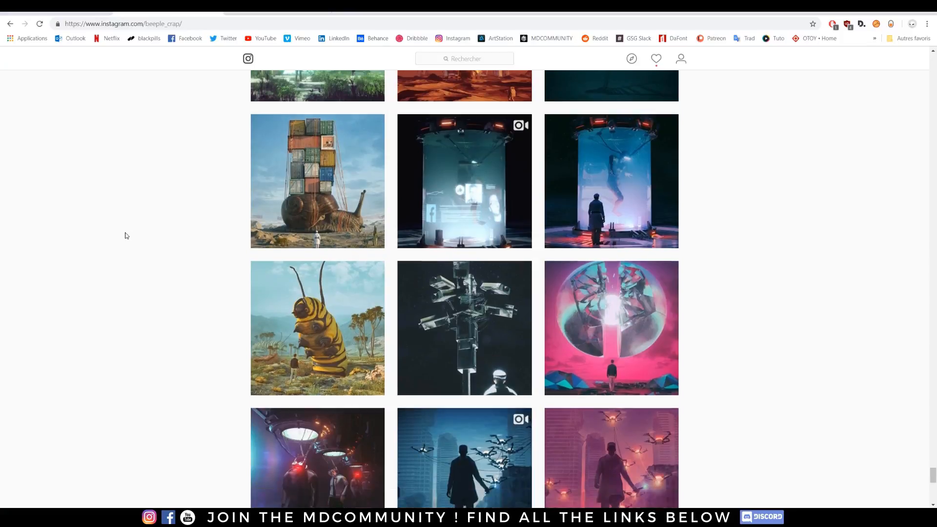
pyautogui.scroll(-20, 124, 234)
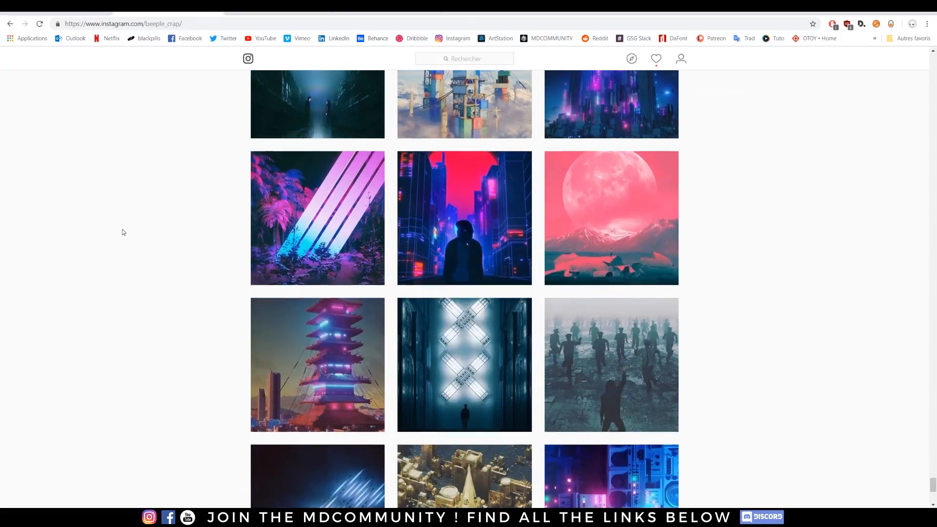
pyautogui.scroll(-20, 123, 232)
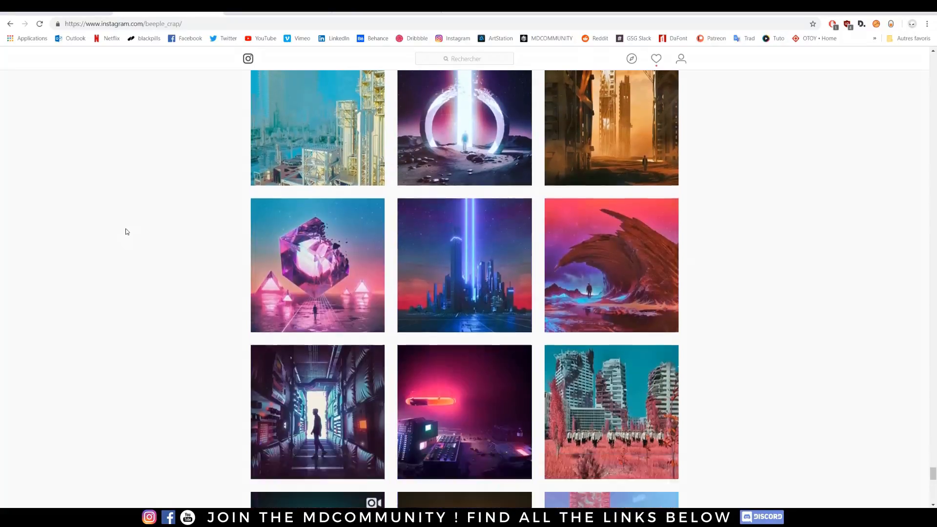
pyautogui.scroll(-20, 127, 234)
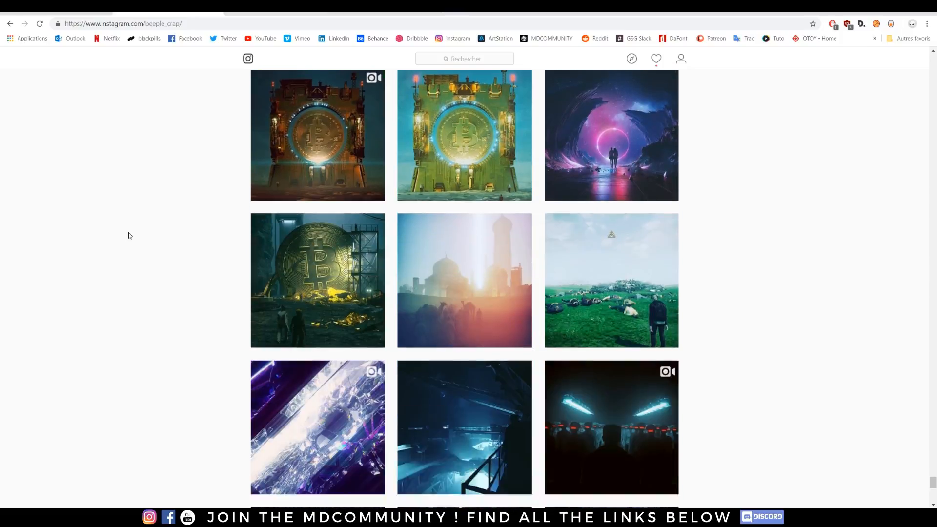
pyautogui.scroll(-13, 130, 235)
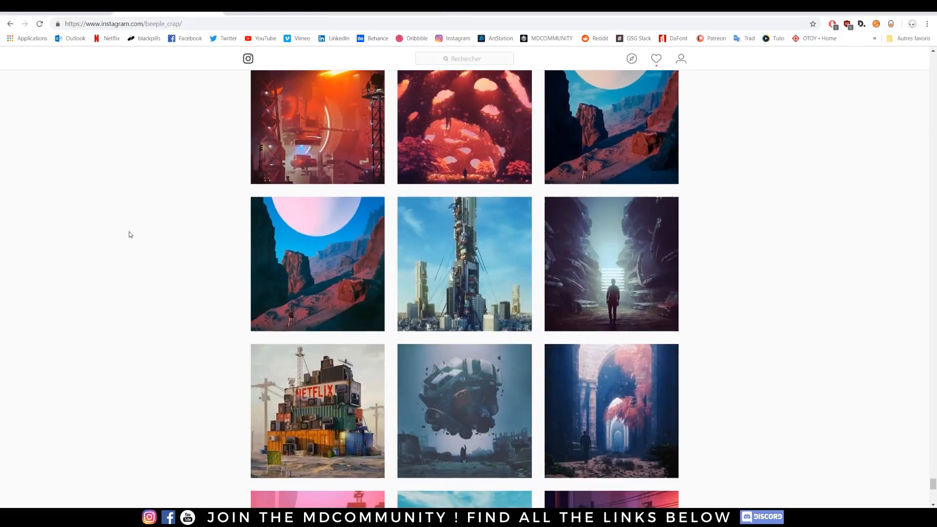
pyautogui.scroll(-20, 130, 235)
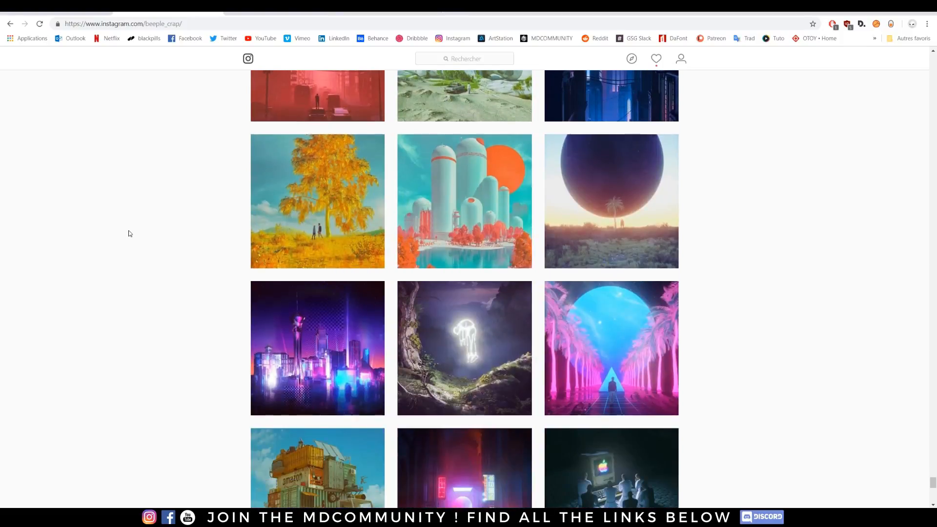
pyautogui.scroll(-16, 128, 233)
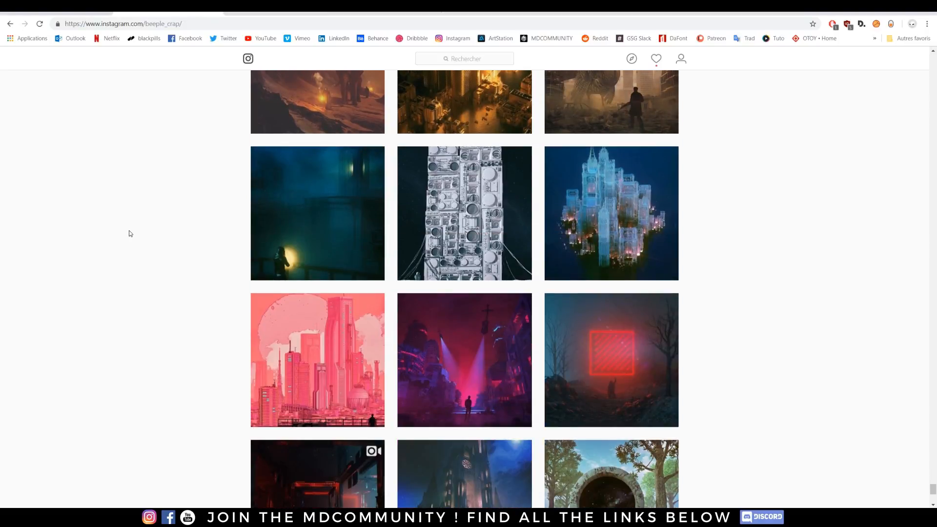
pyautogui.scroll(-20, 130, 233)
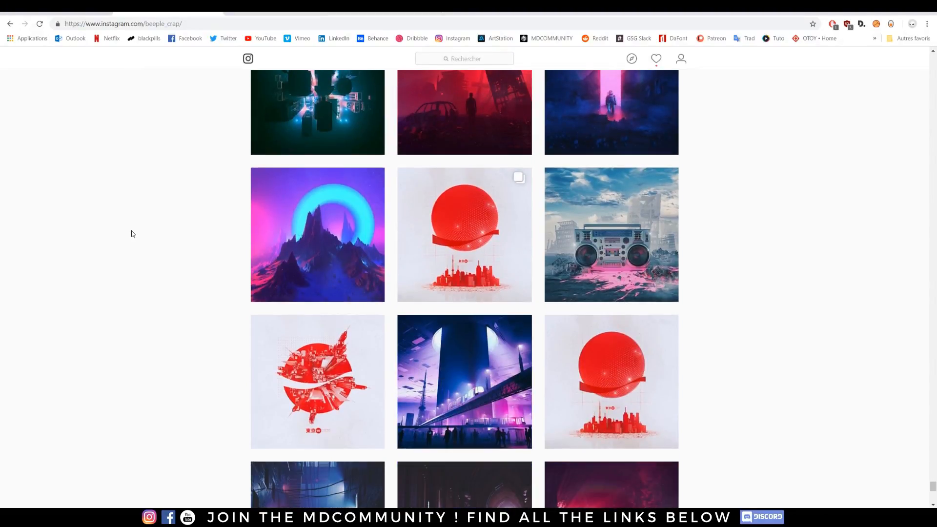
pyautogui.scroll(-9, 132, 233)
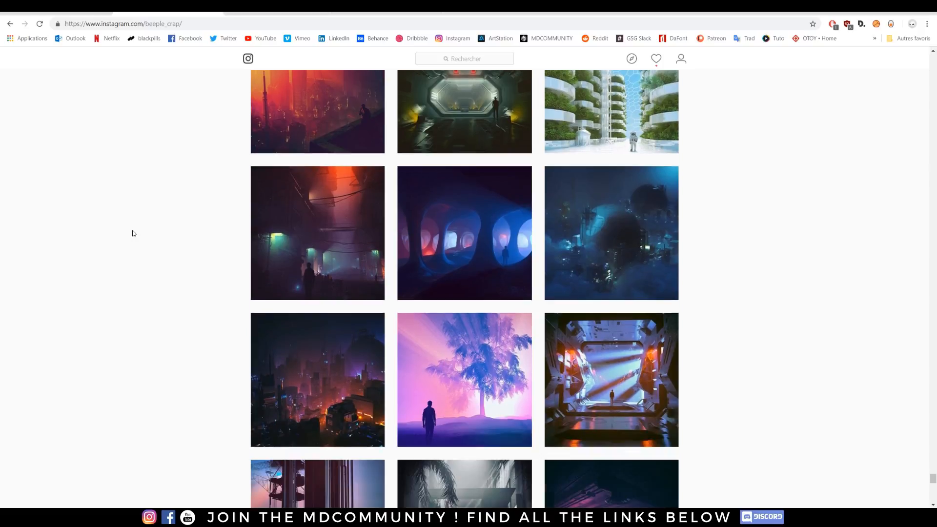
# View the RED CENTURY, ISO900 and RS ONE artworks one after another to examine their volumetric lighting.
pyautogui.click(286, 222)
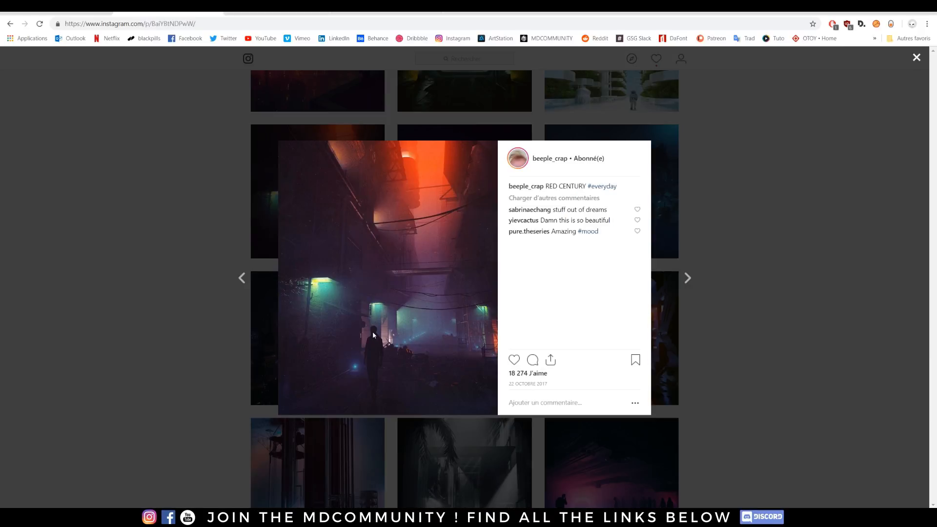
pyautogui.click(178, 287)
pyautogui.scroll(-4, 236, 266)
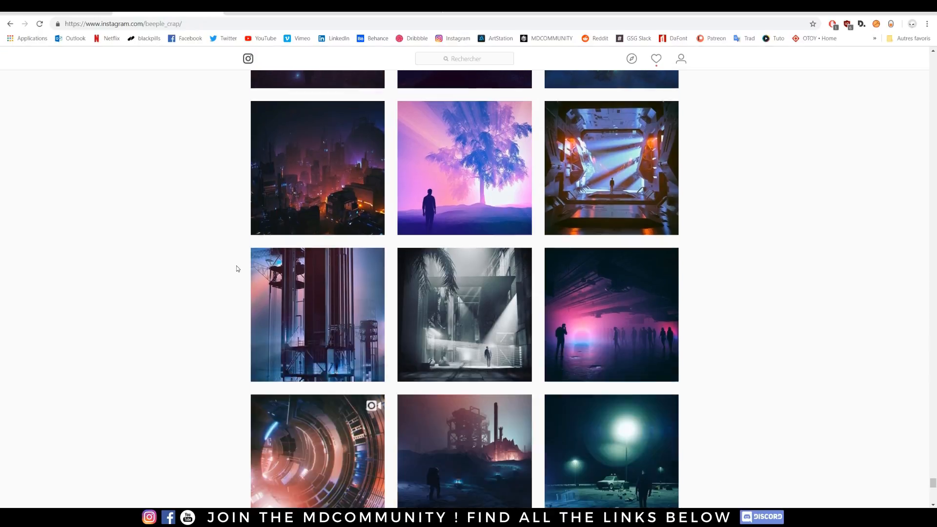
pyautogui.click(458, 321)
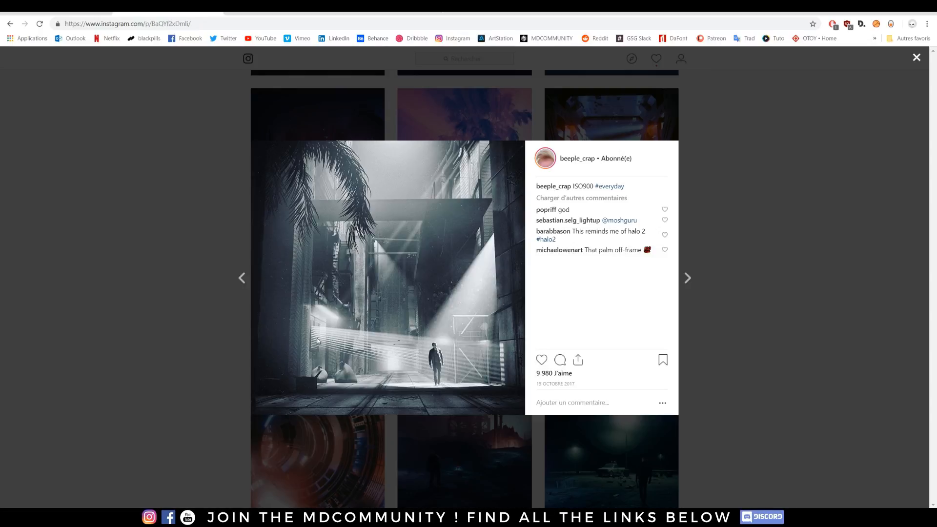
pyautogui.click(169, 282)
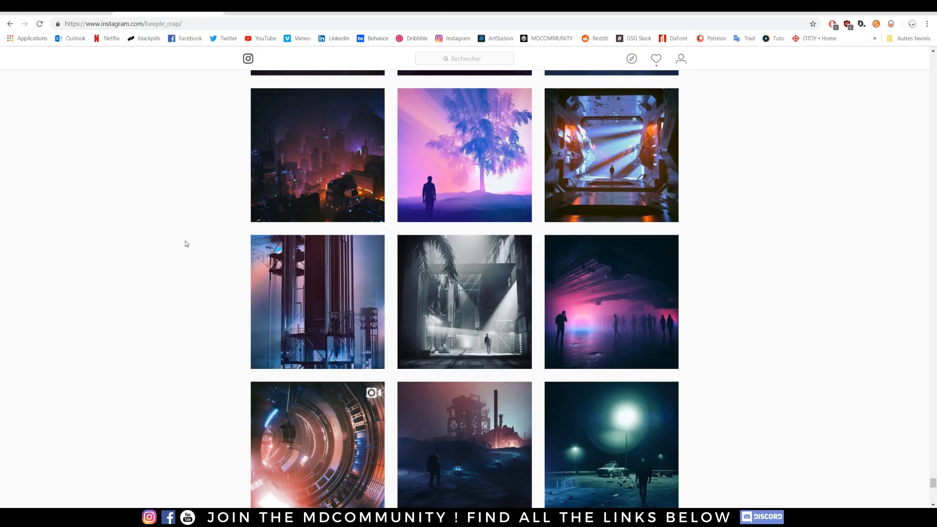
pyautogui.scroll(-1, 185, 241)
pyautogui.click(453, 385)
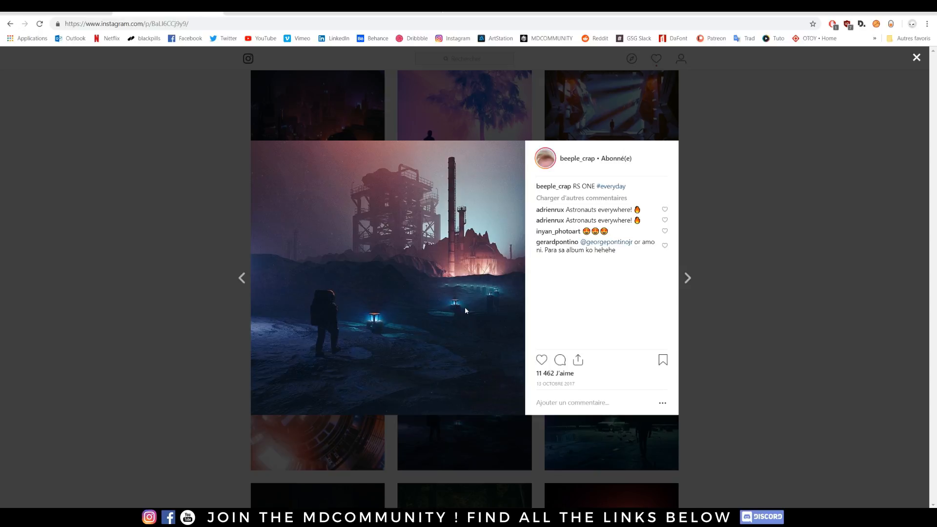
pyautogui.click(183, 263)
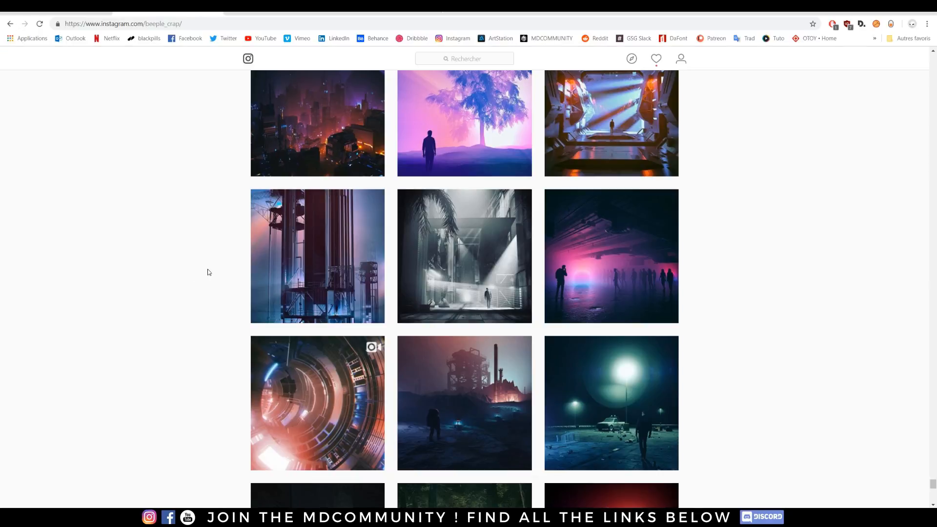
# Examine the fog and coloured light in the AIRLOCK DILATED, ONE MILLION POINTS and MENTAL FOG artworks.
pyautogui.click(622, 277)
pyautogui.press('Escape')
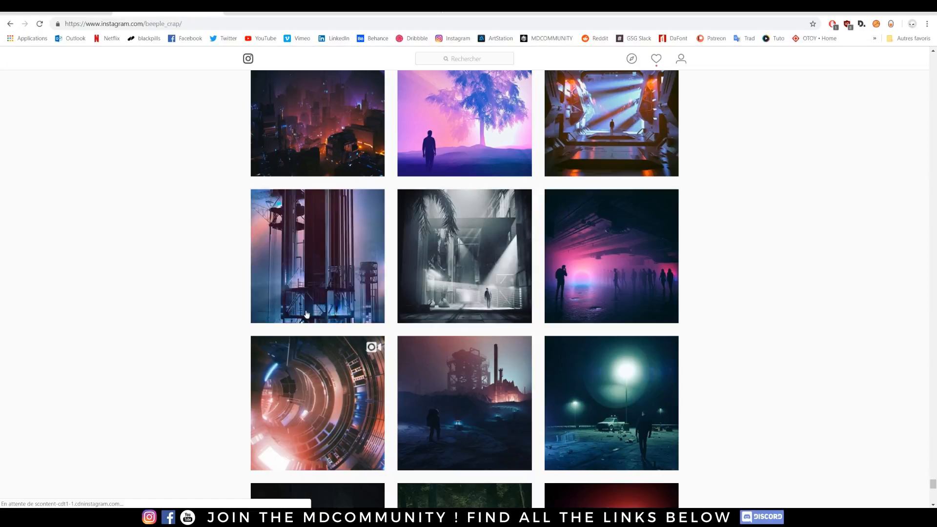
pyautogui.scroll(3, 168, 257)
pyautogui.click(549, 200)
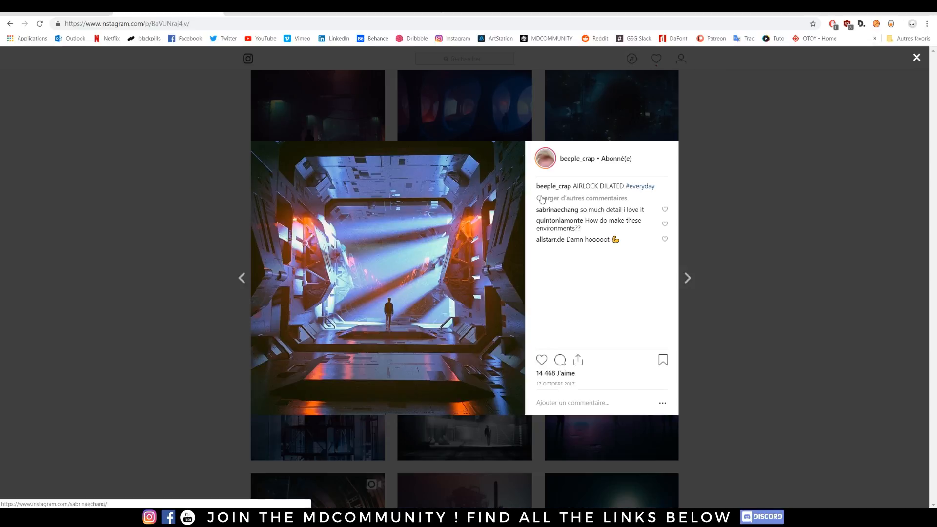
pyautogui.click(183, 271)
pyautogui.scroll(3, 196, 263)
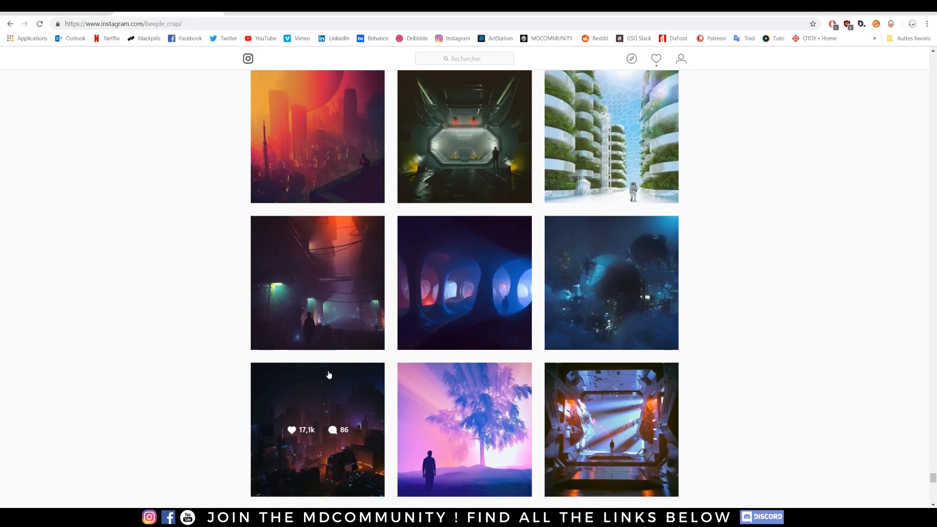
pyautogui.click(348, 367)
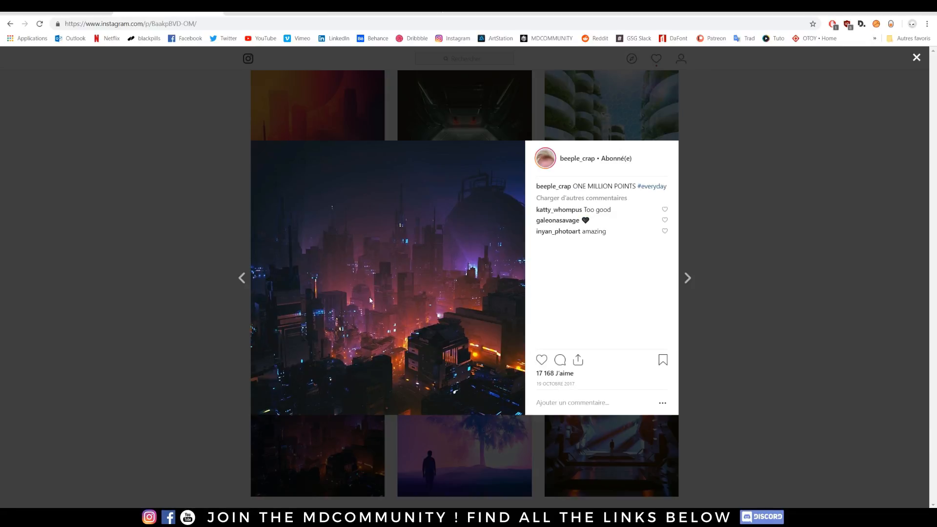
pyautogui.click(206, 272)
pyautogui.scroll(3, 221, 272)
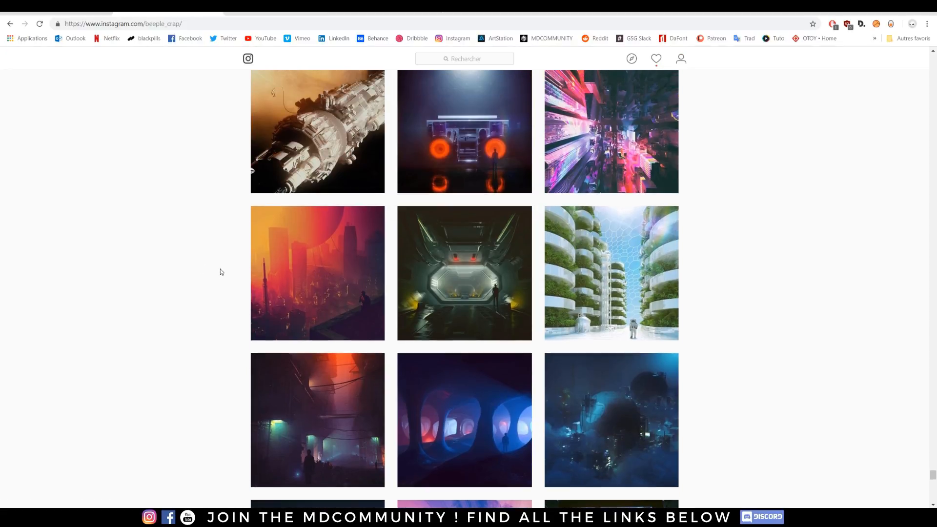
pyautogui.scroll(5, 221, 272)
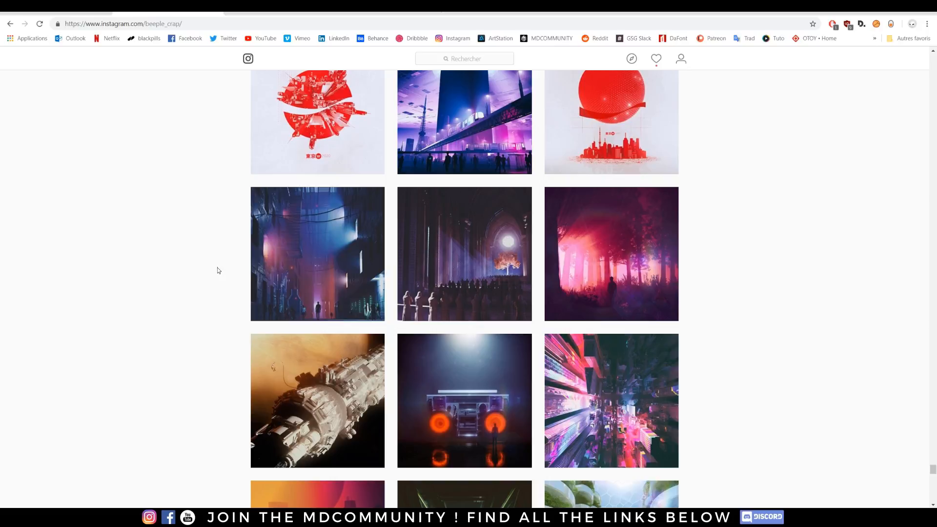
pyautogui.click(329, 261)
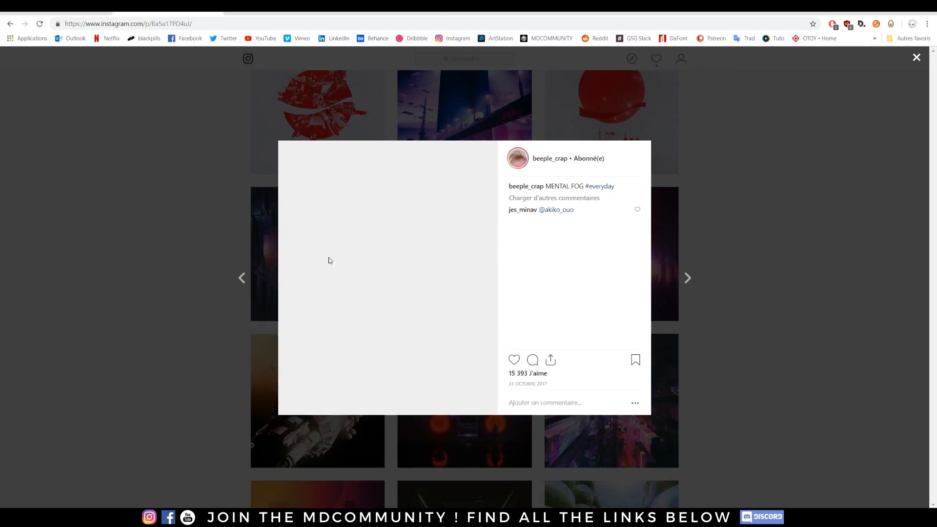
pyautogui.click(186, 221)
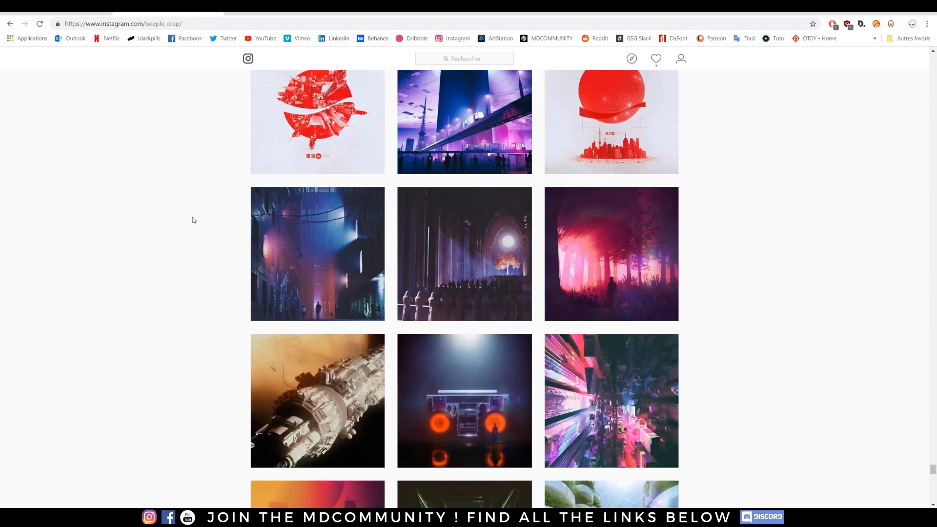
pyautogui.scroll(2, 191, 220)
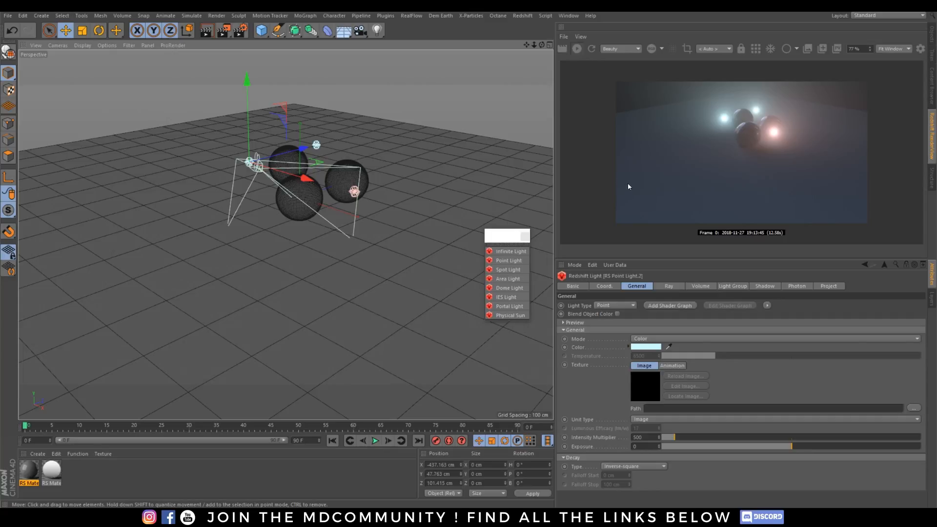
# Add a Redshift area light and move it along Z to about -696 cm, away from the spheres.
pyautogui.click(509, 278)
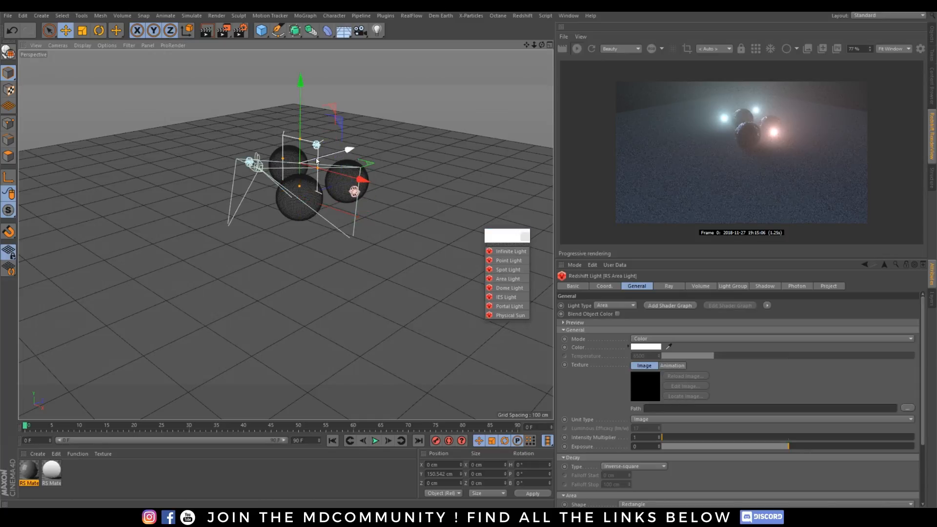
pyautogui.moveTo(340, 154); pyautogui.dragTo(238, 203)
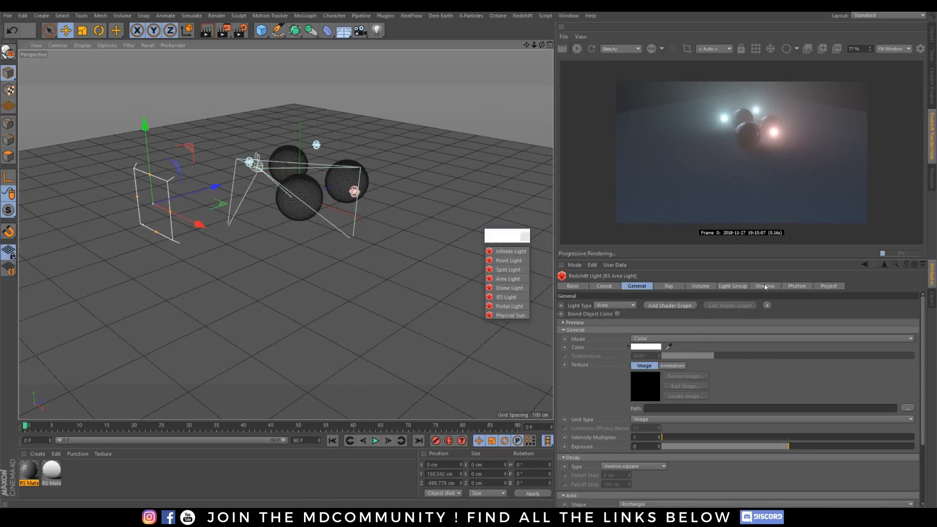
# Set the area light's volume contribution scale to about 0.038 with 324 samples, and move it along Z to about -71 cm.
pyautogui.click(797, 287)
pyautogui.click(701, 286)
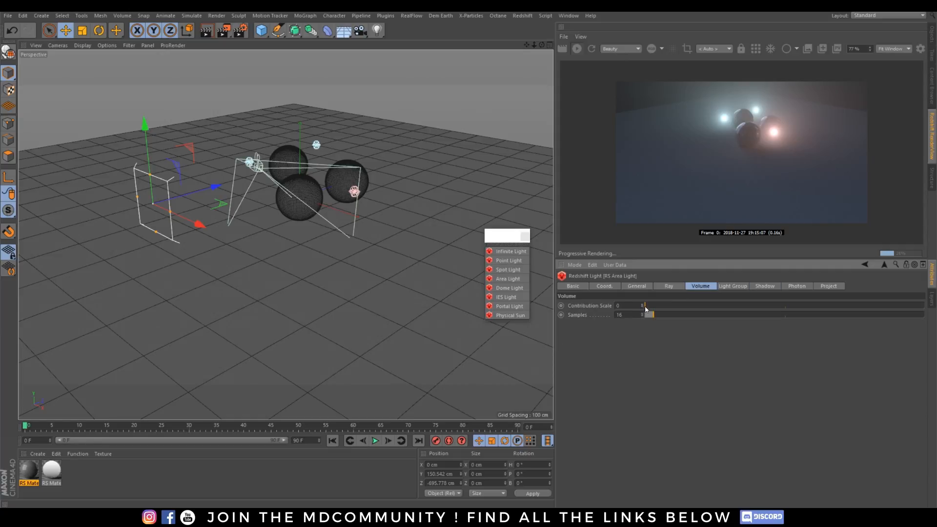
pyautogui.moveTo(646, 307); pyautogui.dragTo(823, 315)
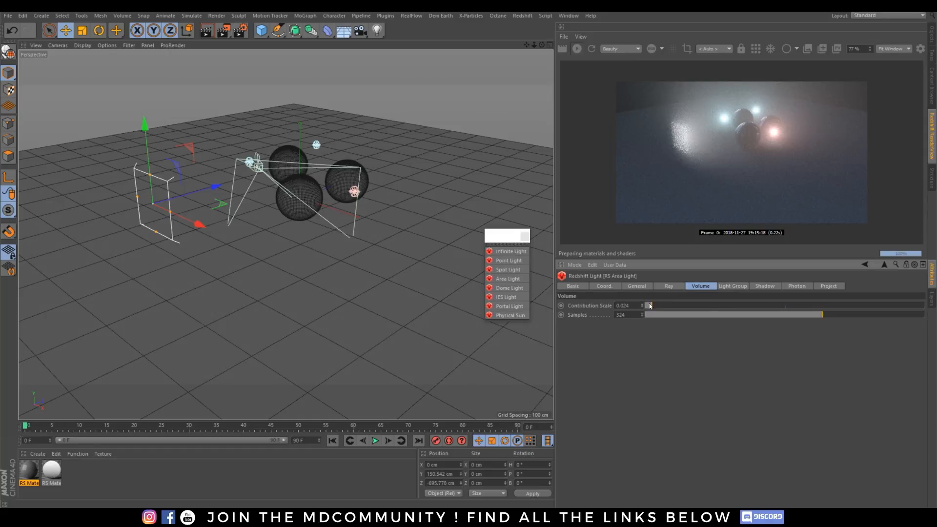
pyautogui.moveTo(652, 306); pyautogui.dragTo(656, 306)
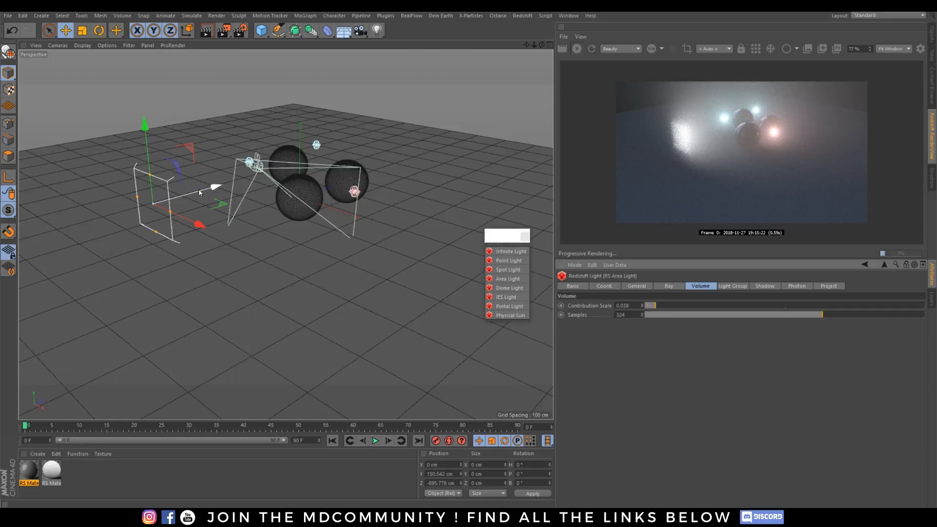
pyautogui.moveTo(199, 193); pyautogui.dragTo(321, 157)
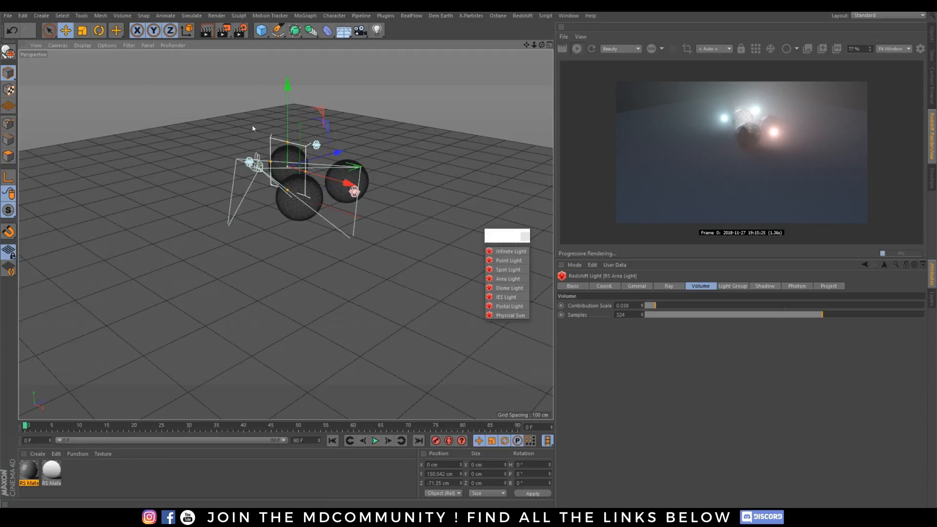
# Rotate the area light's heading to about -84.6° and move it to about X -211 cm, Z -91 cm.
pyautogui.click(98, 30)
pyautogui.moveTo(293, 178); pyautogui.dragTo(262, 180)
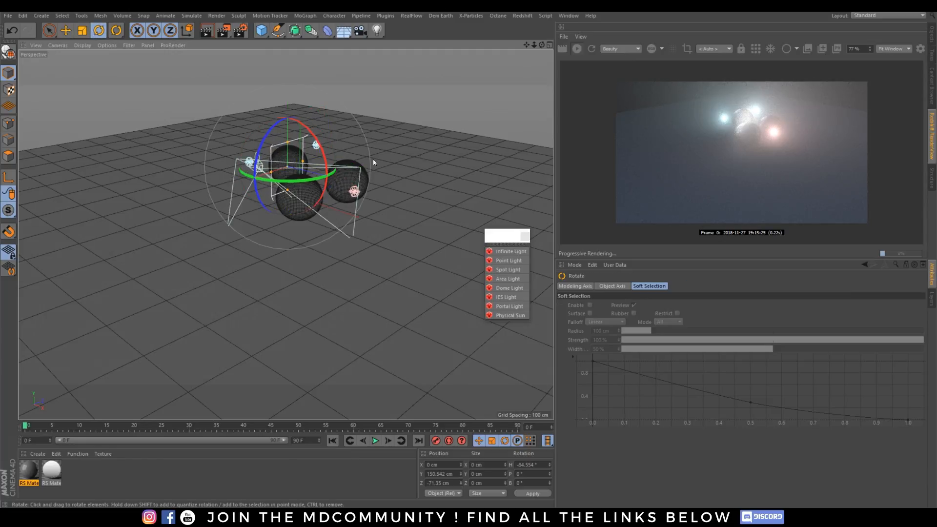
pyautogui.click(66, 30)
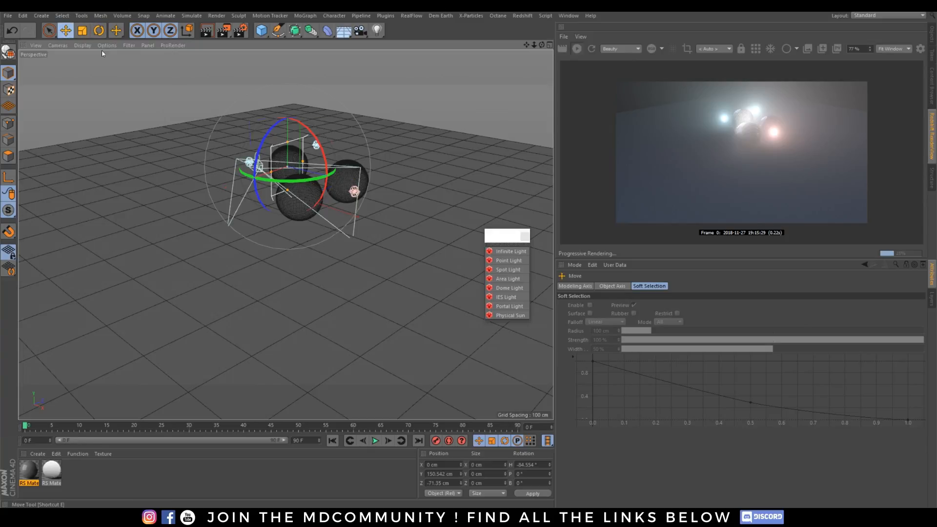
pyautogui.moveTo(338, 179); pyautogui.dragTo(298, 200)
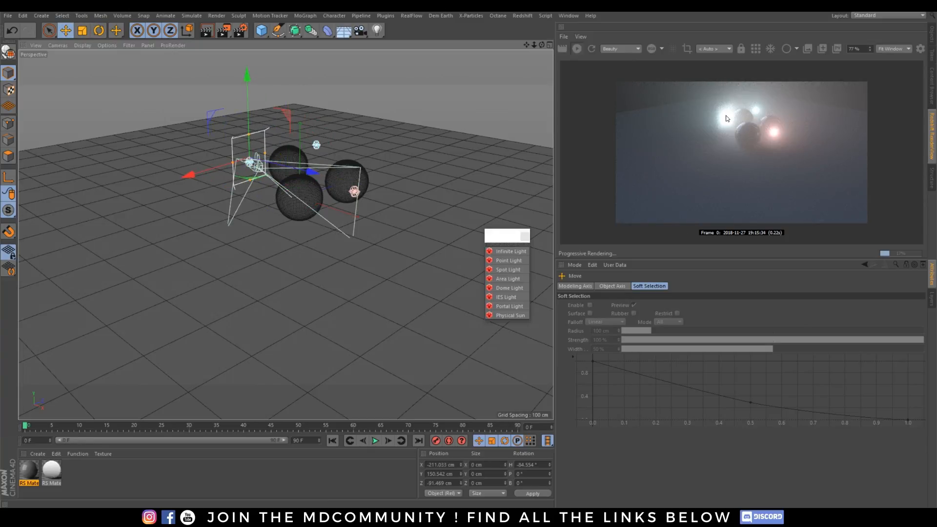
# Remove the area light and delete all remaining objects from the scene.
pyautogui.click(242, 137)
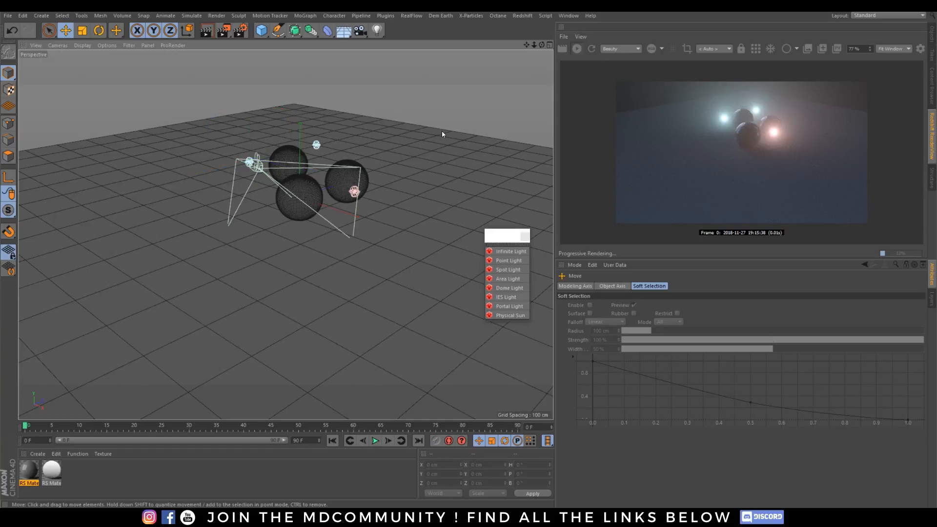
pyautogui.keyDown('alt'); pyautogui.moveTo(313, 187); pyautogui.dragTo(341, 134, button='right'); pyautogui.keyUp('alt')
pyautogui.keyDown('alt'); pyautogui.moveTo(341, 134); pyautogui.dragTo(303, 182, button='middle'); pyautogui.keyUp('alt')
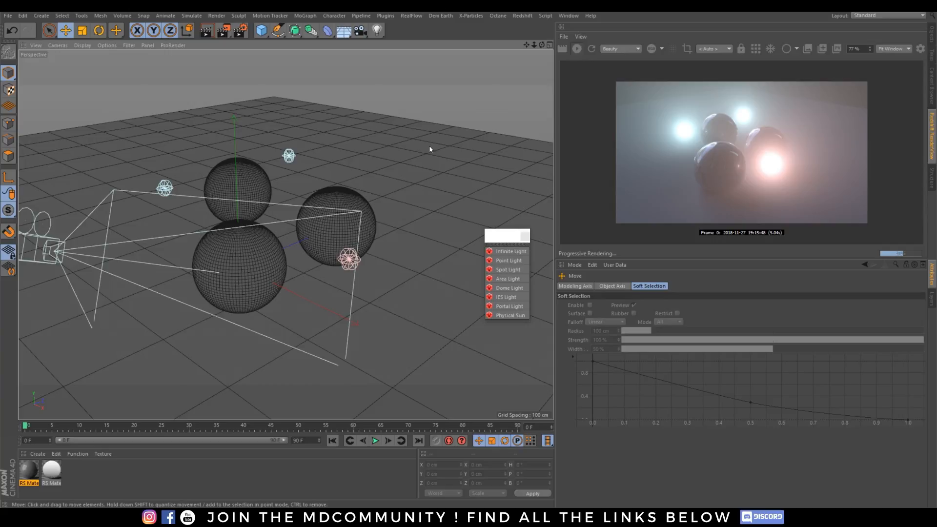
pyautogui.click(932, 46)
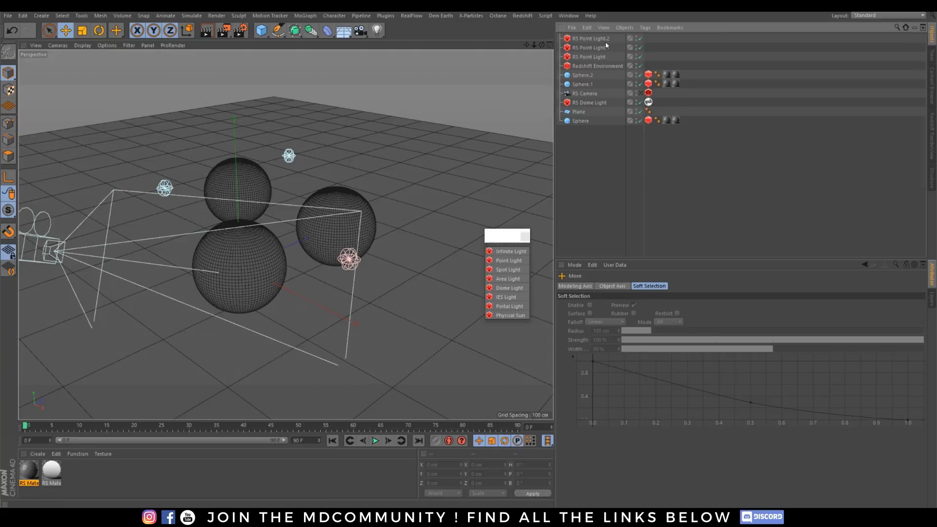
pyautogui.moveTo(590, 148); pyautogui.dragTo(568, 26)
pyautogui.press('Delete')
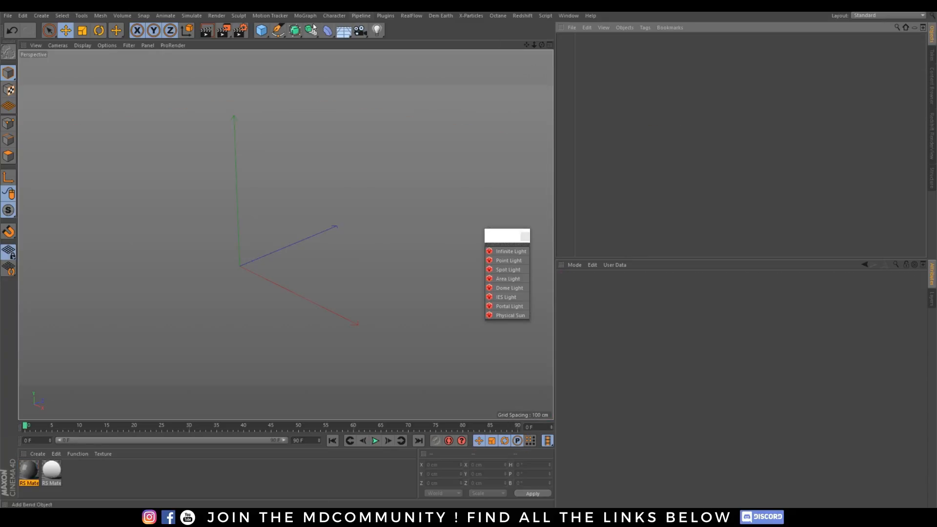
# Add a sphere to the empty scene and set its type to Icosahedron.
pyautogui.moveTo(262, 32); pyautogui.dragTo(442, 60)
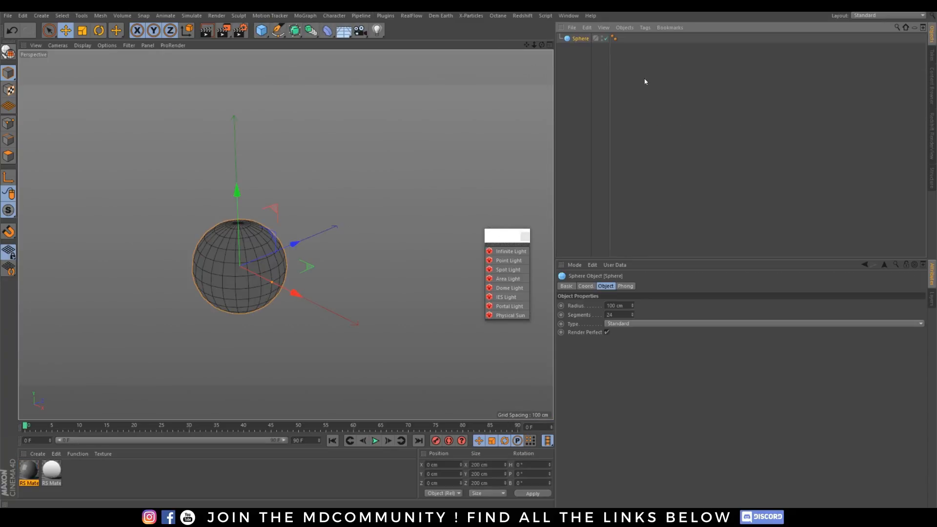
pyautogui.click(635, 328)
pyautogui.click(612, 361)
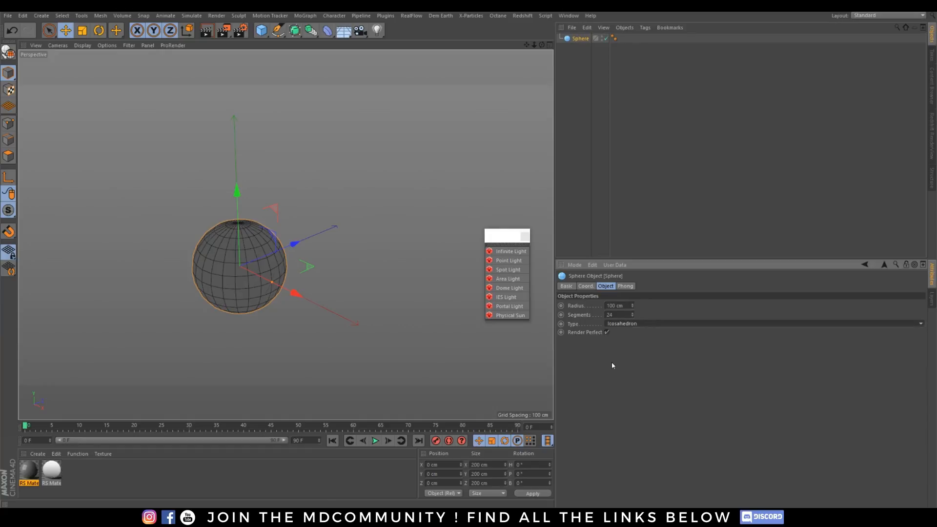
# Add an X-Particles xpTrail generator and an xpEmitter to the scene.
pyautogui.click(471, 15)
pyautogui.moveTo(494, 92)
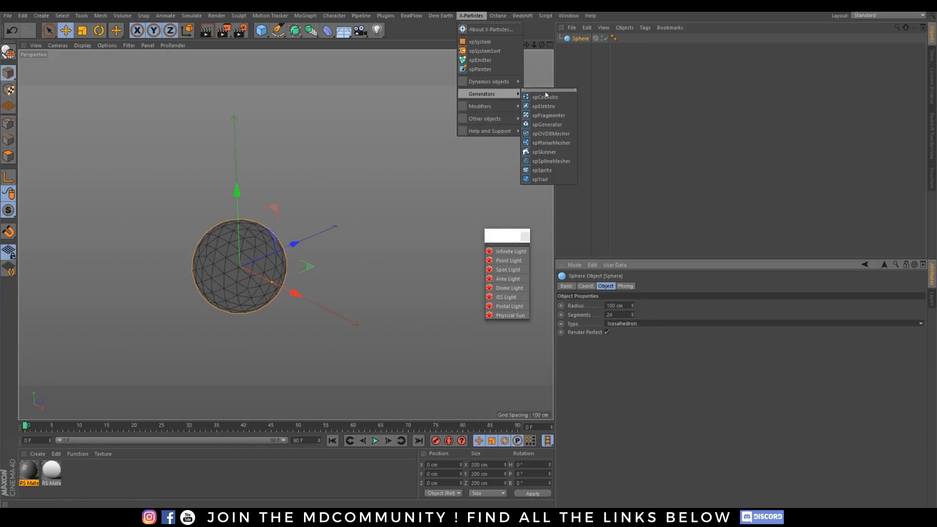
pyautogui.click(553, 179)
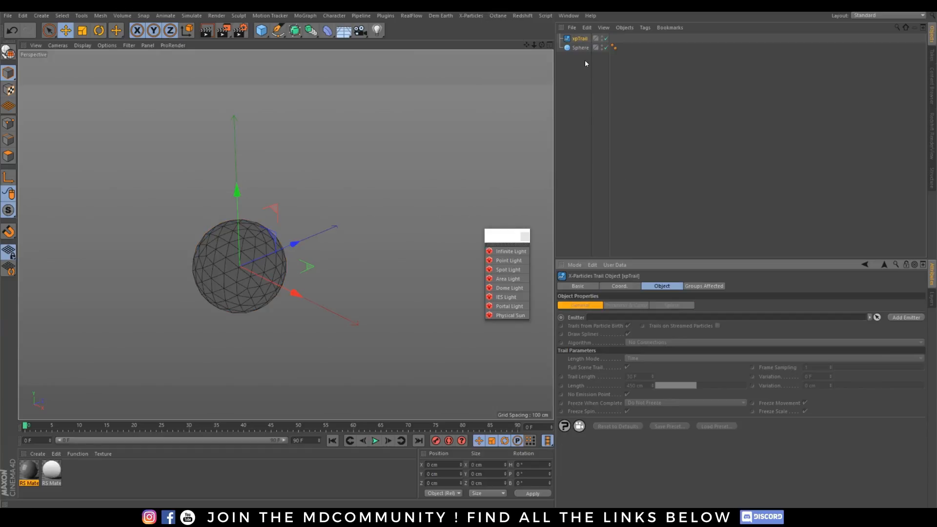
pyautogui.moveTo(580, 47); pyautogui.dragTo(622, 216)
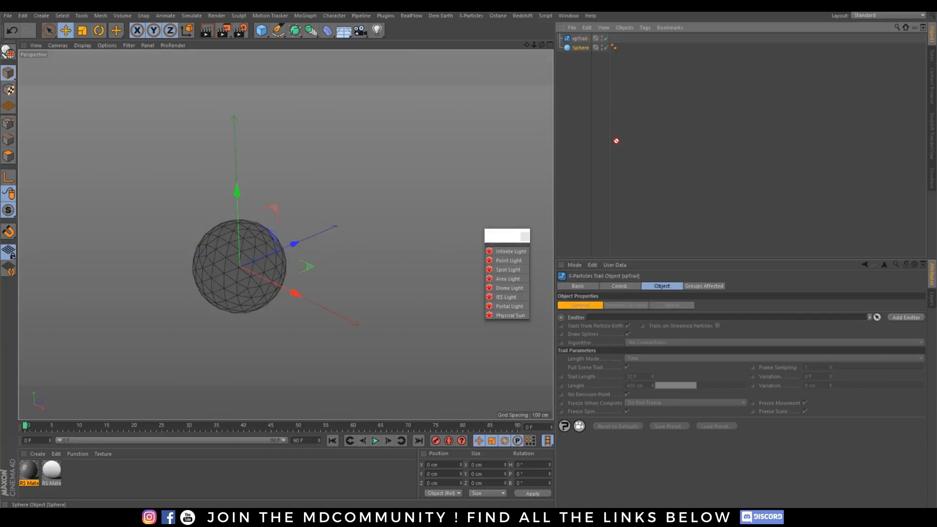
pyautogui.click(471, 16)
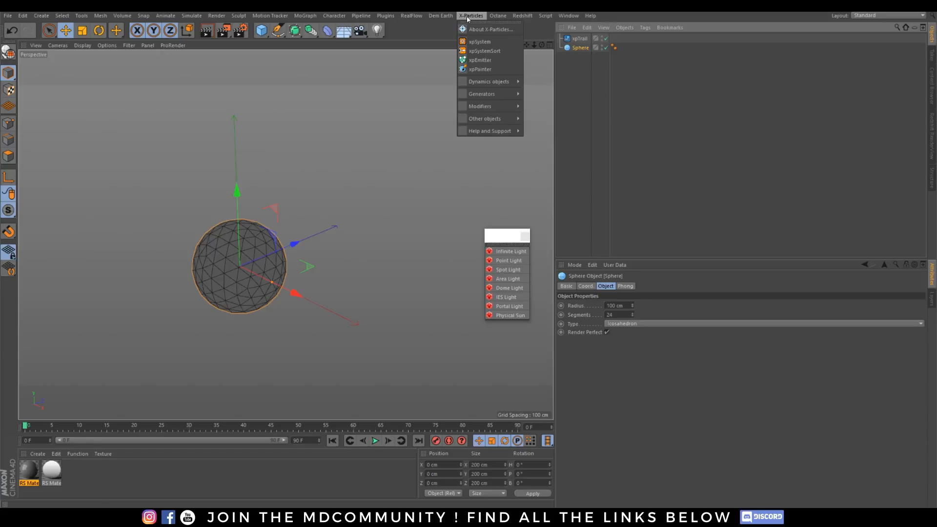
pyautogui.click(497, 60)
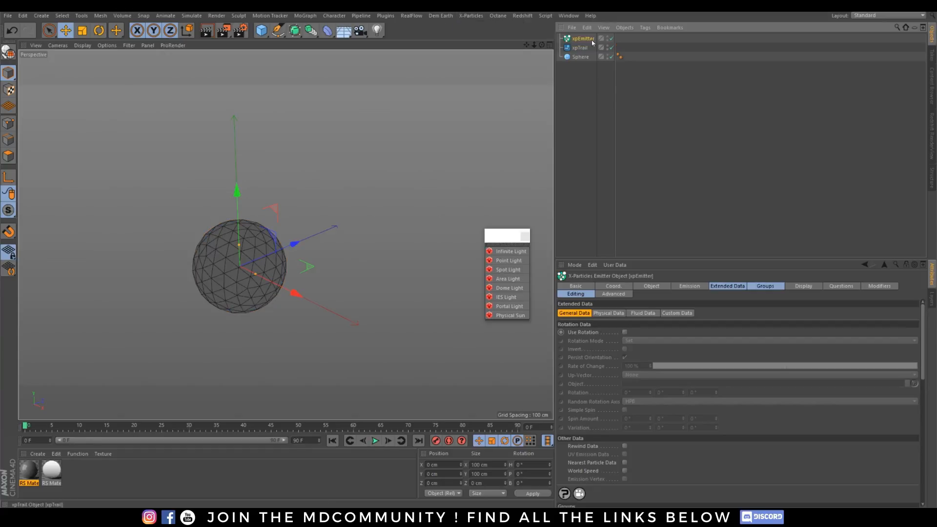
# Set the emitter's shape to Object and assign the sphere as its source object.
pyautogui.click(652, 286)
pyautogui.click(629, 325)
pyautogui.click(615, 402)
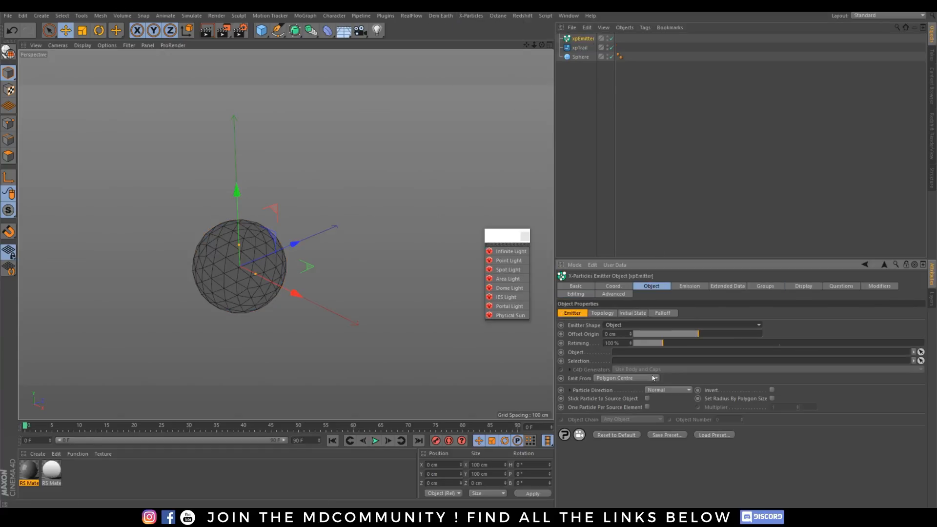
pyautogui.moveTo(630, 357); pyautogui.dragTo(630, 357)
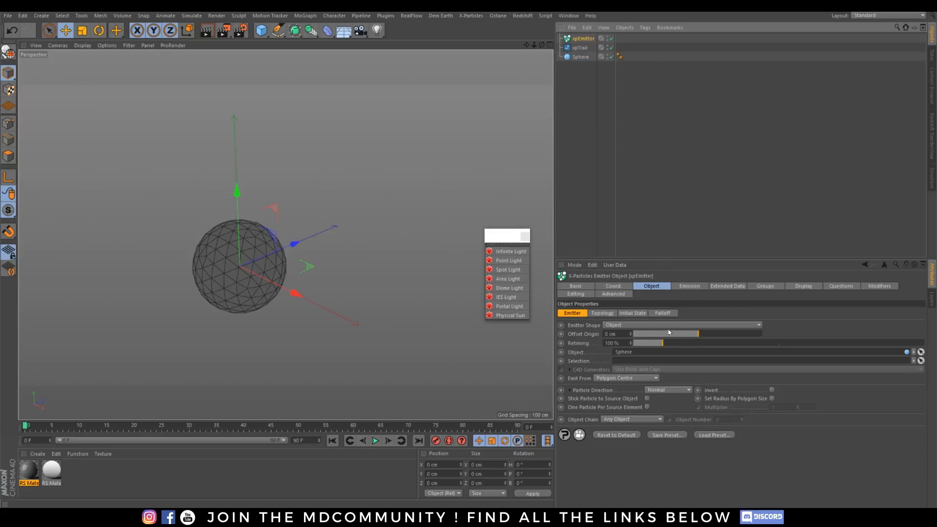
# Set the emitter's particle speed to 0 cm and its emission mode to Shot.
pyautogui.click(690, 286)
pyautogui.moveTo(634, 410); pyautogui.dragTo(623, 410)
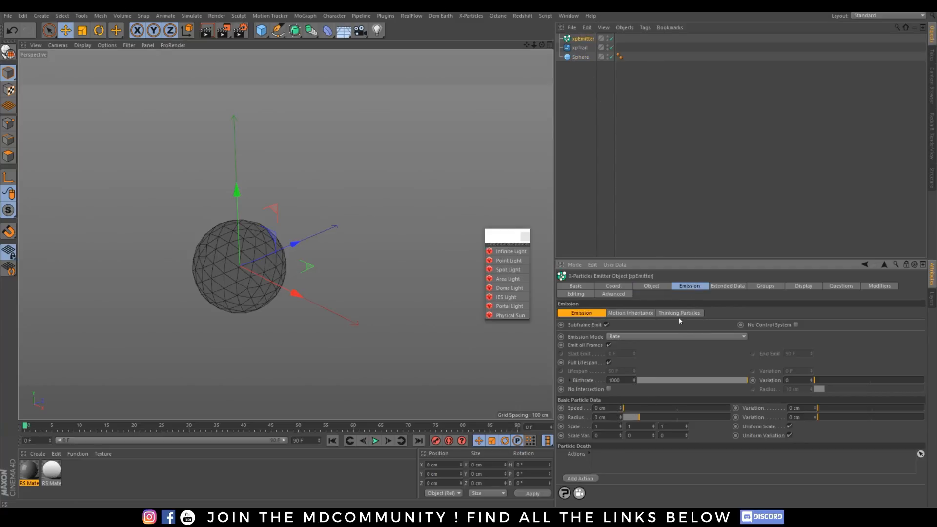
pyautogui.click(628, 337)
pyautogui.click(632, 368)
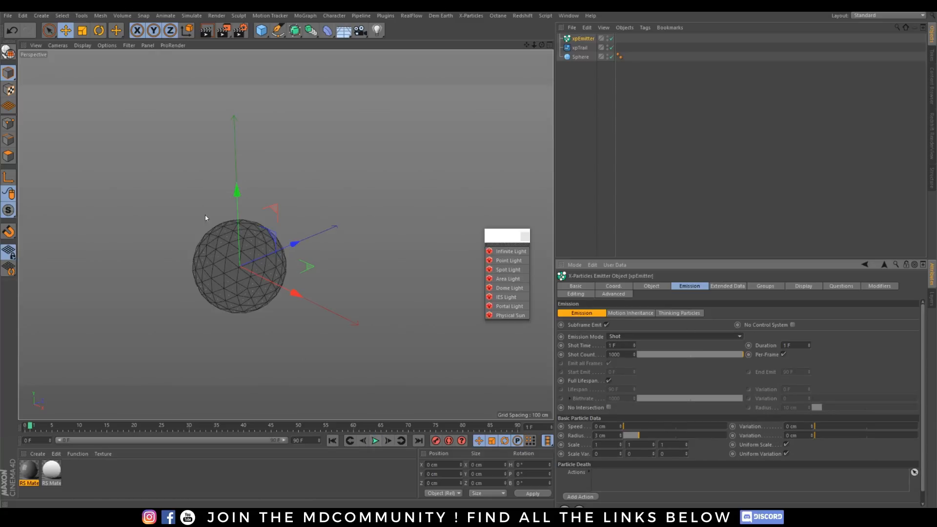
# Assign the xpEmitter to the xpTrail with the Segmented Sequence algorithm, and hide the sphere.
pyautogui.click(580, 47)
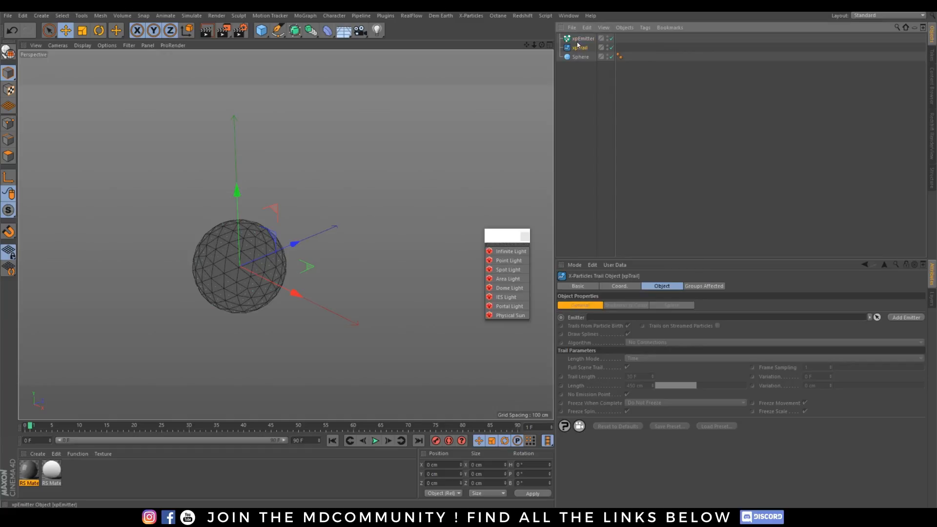
pyautogui.click(655, 342)
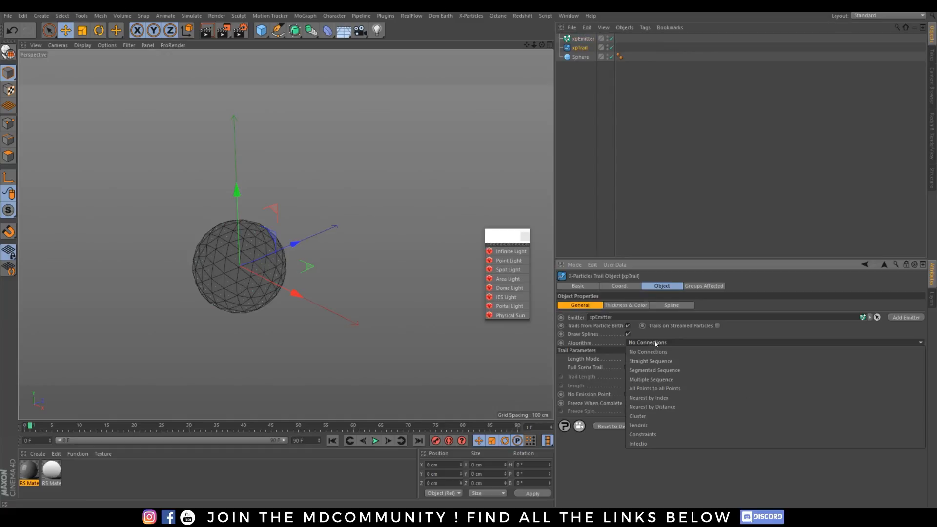
pyautogui.click(657, 370)
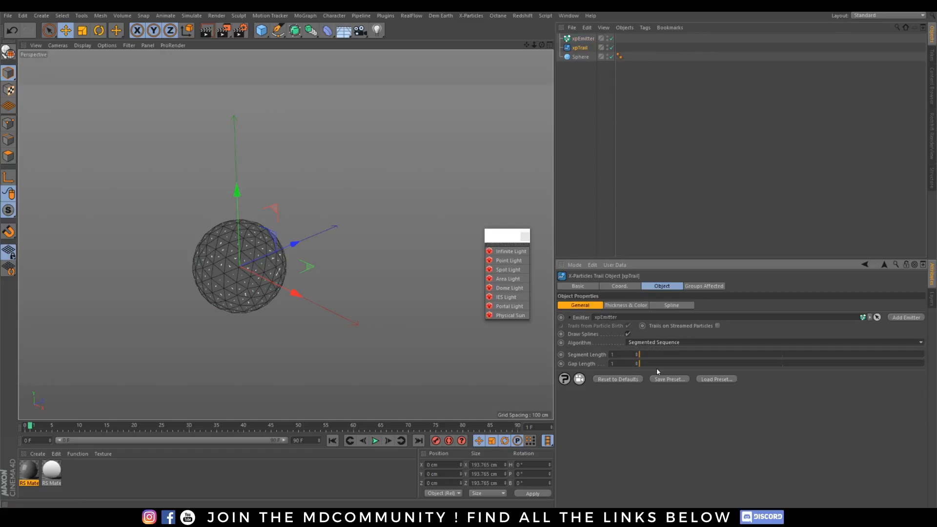
pyautogui.keyDown('alt'); pyautogui.doubleClick(607, 56); pyautogui.keyUp('alt')
pyautogui.keyDown('alt'); pyautogui.moveTo(220, 266); pyautogui.dragTo(245, 166, button='right'); pyautogui.keyUp('alt')
pyautogui.keyDown('alt'); pyautogui.moveTo(245, 166); pyautogui.dragTo(267, 128, button='middle'); pyautogui.keyUp('alt')
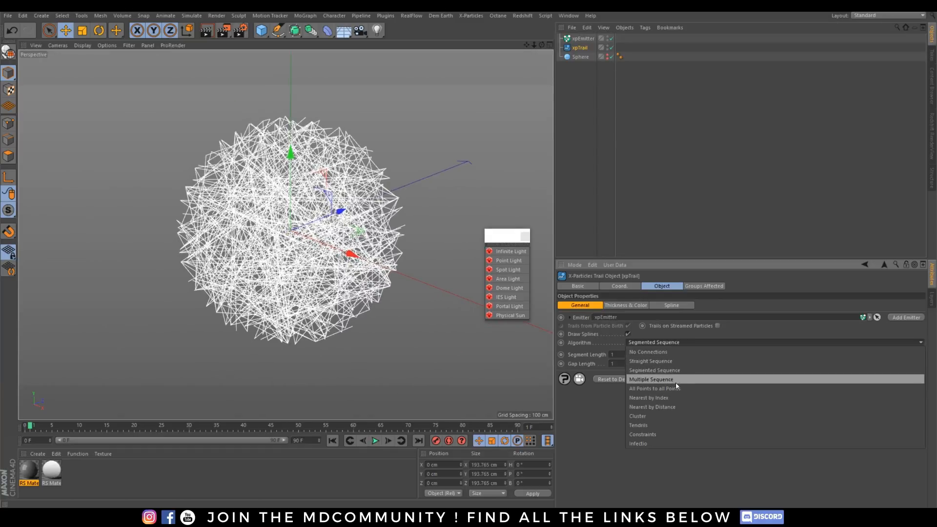
# Try the Nearest by Index algorithm on the xpTrail and switch it to Nearest by Distance.
pyautogui.click(674, 398)
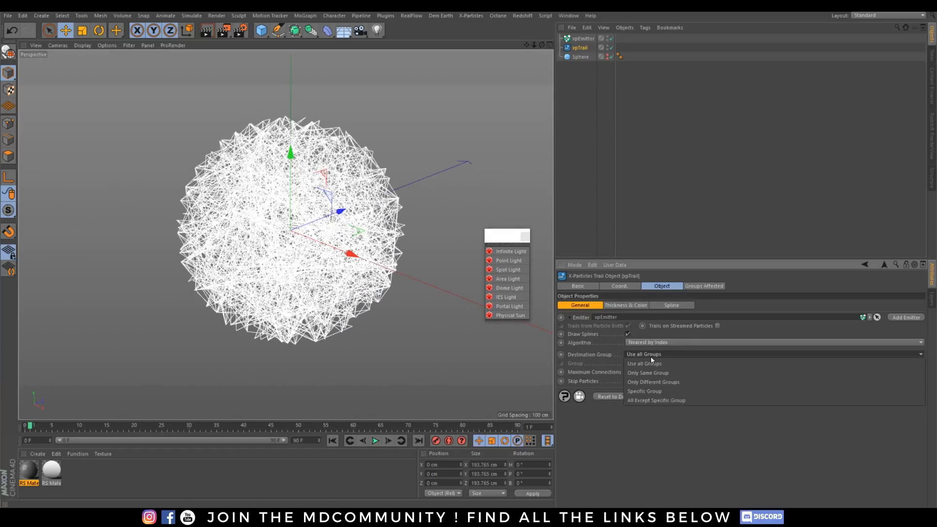
pyautogui.click(651, 343)
pyautogui.click(668, 405)
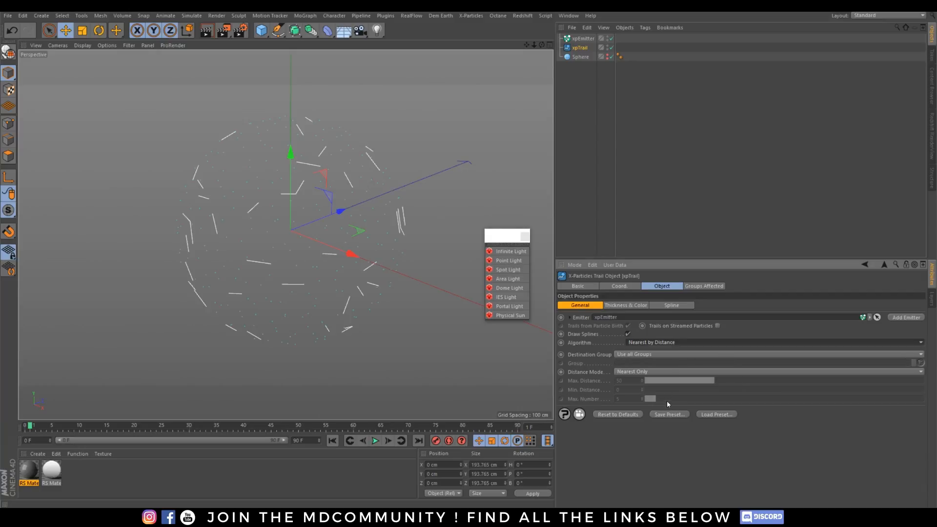
# Set the trail's distance mode to Max. Number Within Distance with maximum distance 27, minimum distance 15 and maximum number 22.
pyautogui.click(654, 372)
pyautogui.click(648, 391)
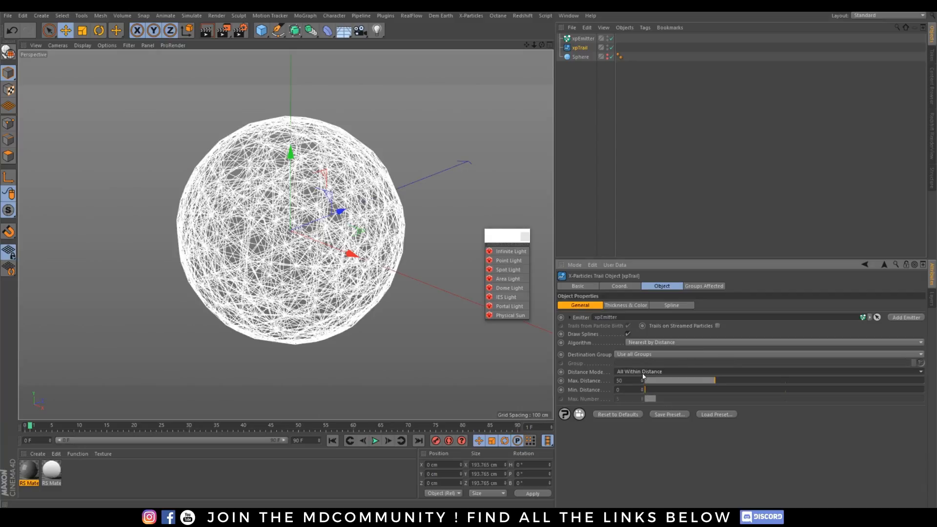
pyautogui.click(654, 372)
pyautogui.click(664, 400)
pyautogui.moveTo(665, 381); pyautogui.dragTo(684, 384)
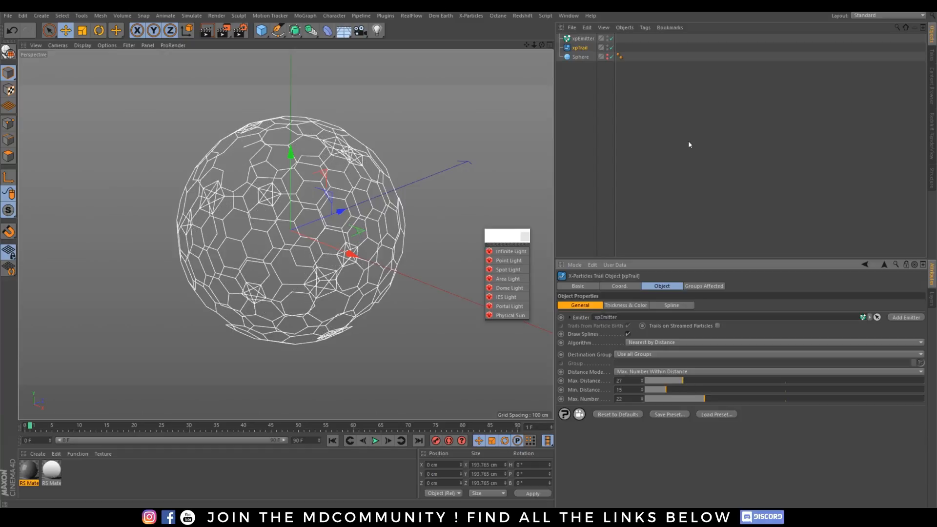
pyautogui.keyDown('alt'); pyautogui.moveTo(288, 252); pyautogui.dragTo(258, 199); pyautogui.keyUp('alt')
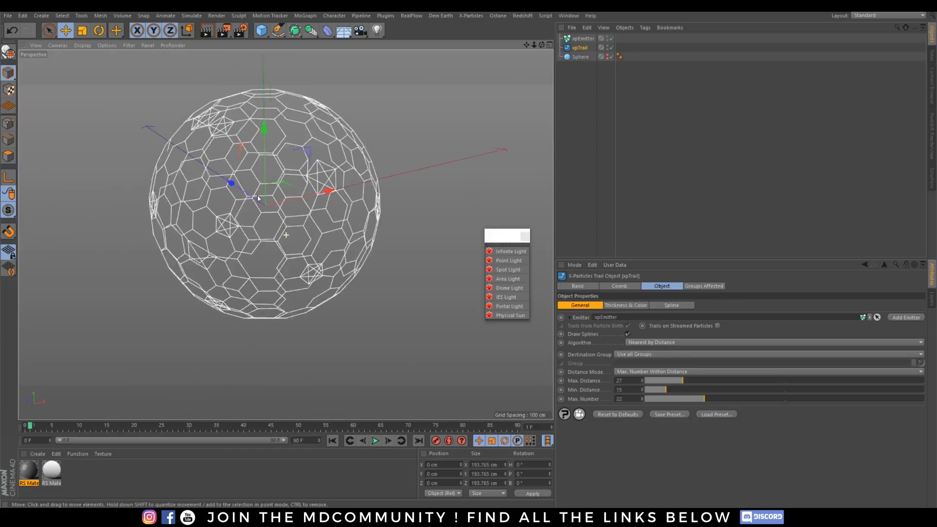
pyautogui.keyDown('alt'); pyautogui.moveTo(258, 199); pyautogui.dragTo(279, 201, button='middle'); pyautogui.keyUp('alt')
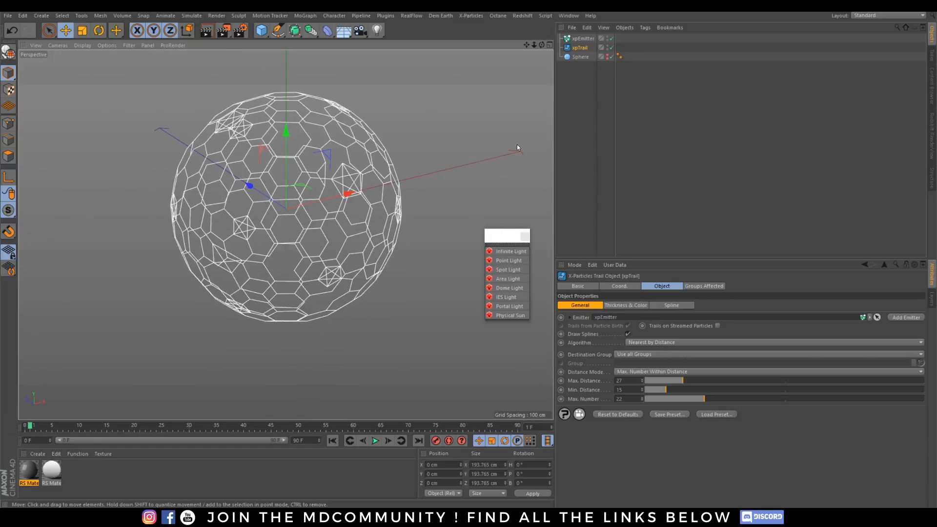
# Add a Redshift Object tag to the xpTrail and set its curve mode to Hair Strands.
pyautogui.rightClick(578, 52)
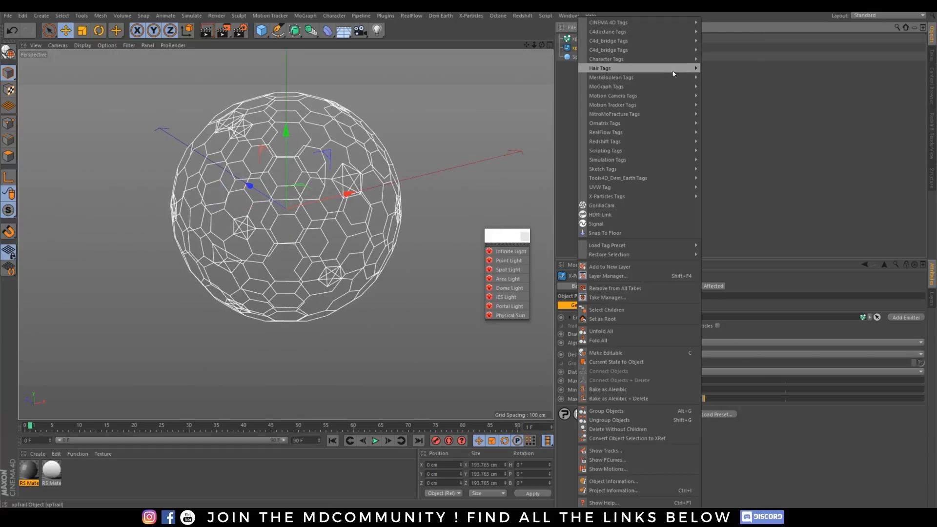
pyautogui.moveTo(654, 71)
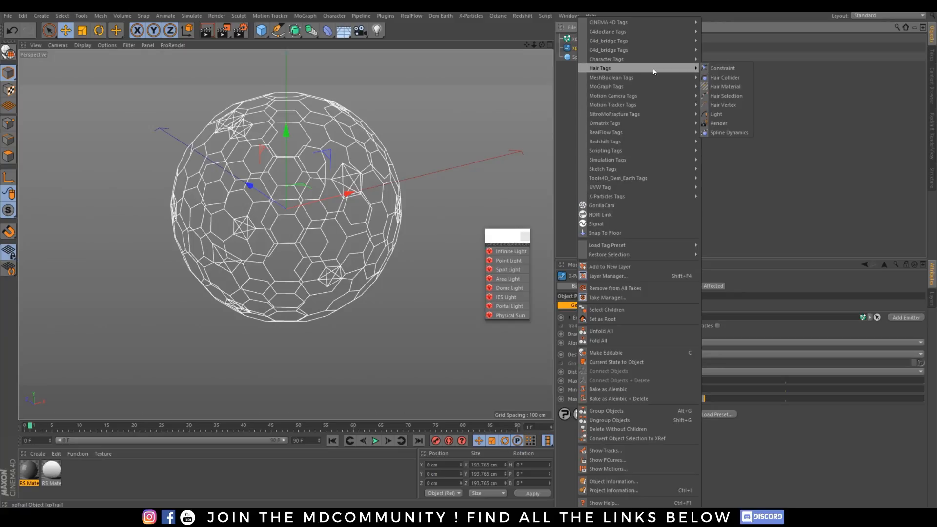
pyautogui.moveTo(664, 142)
pyautogui.click(729, 151)
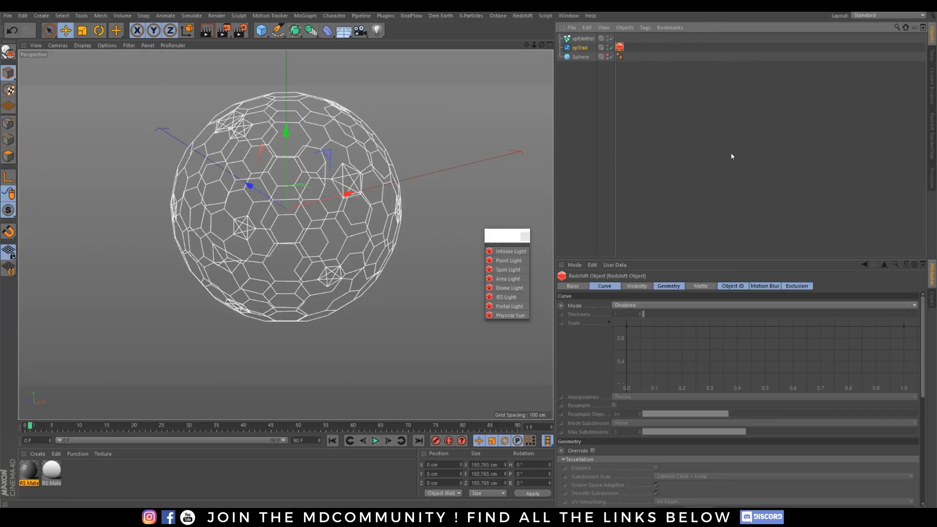
pyautogui.click(643, 305)
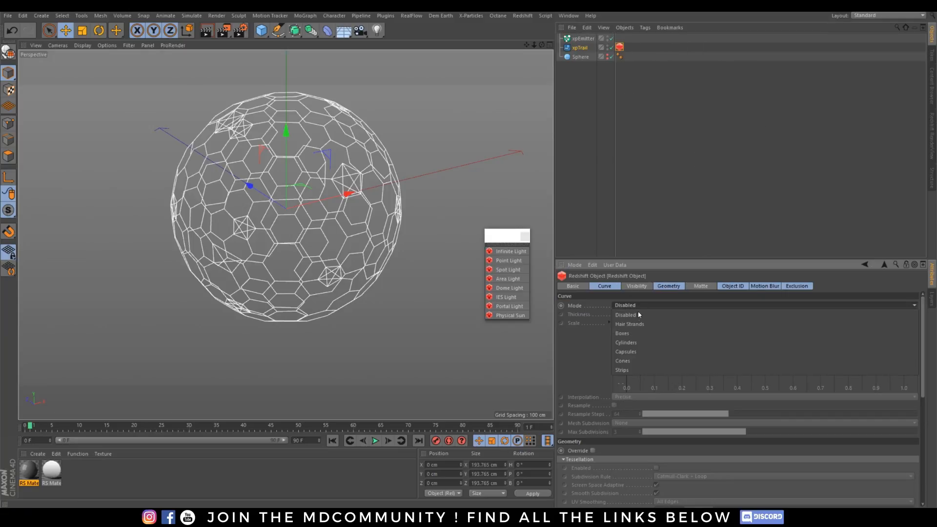
pyautogui.click(635, 324)
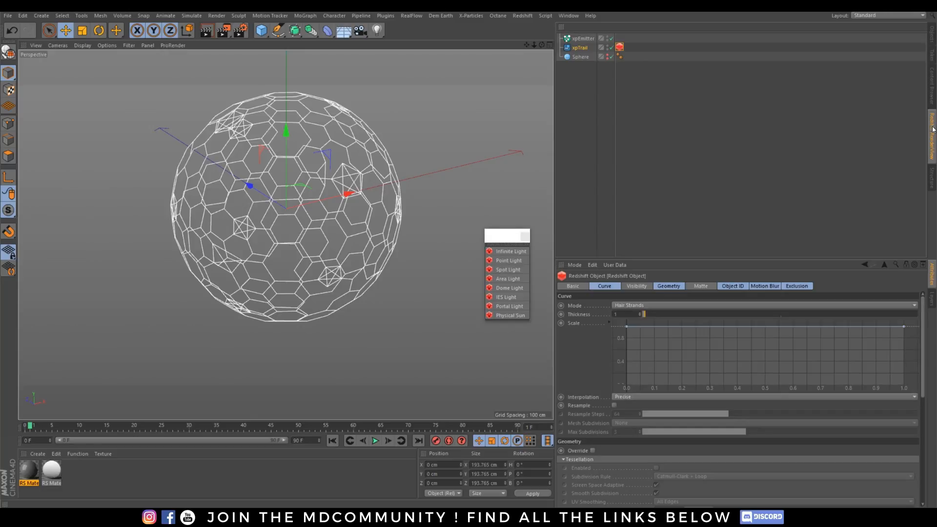
# Show the live render, apply the existing textured grey Redshift material to the xpTrail, and delete that material.
pyautogui.click(932, 133)
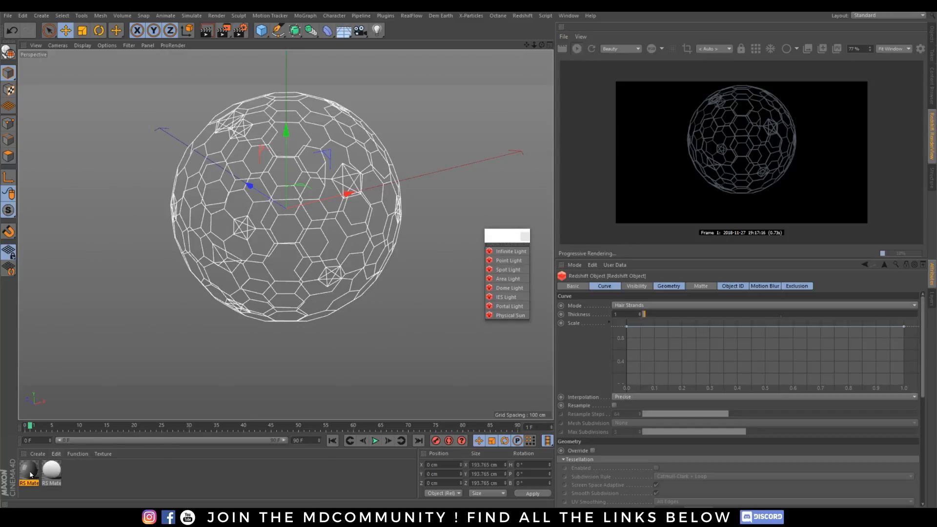
pyautogui.moveTo(33, 465); pyautogui.dragTo(186, 369)
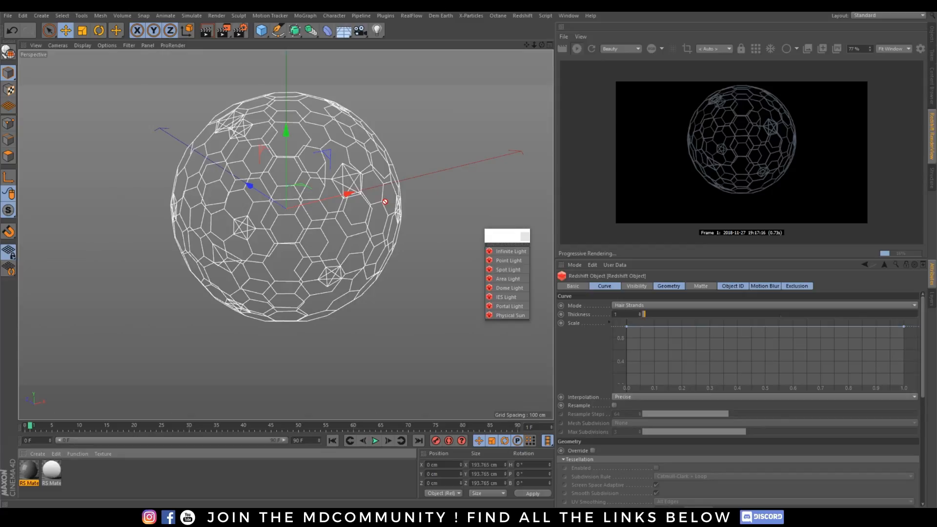
pyautogui.moveTo(387, 210); pyautogui.dragTo(386, 210)
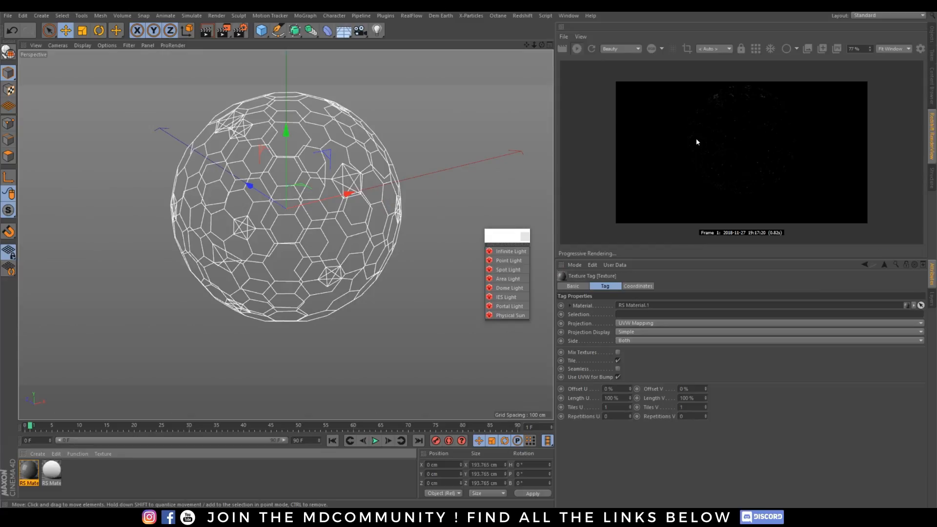
pyautogui.doubleClick(24, 477)
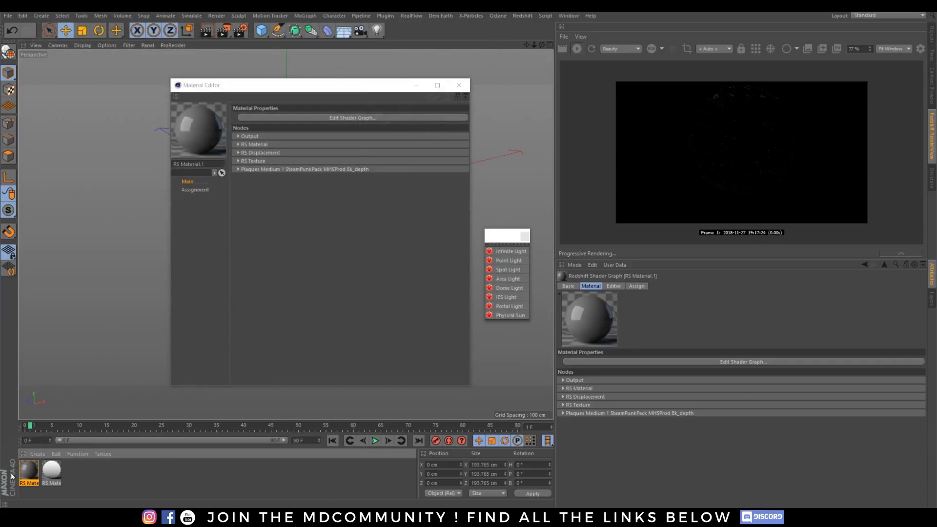
pyautogui.press('Delete')
# Create a new standard Redshift material and apply it to the xpTrail.
pyautogui.click(37, 455)
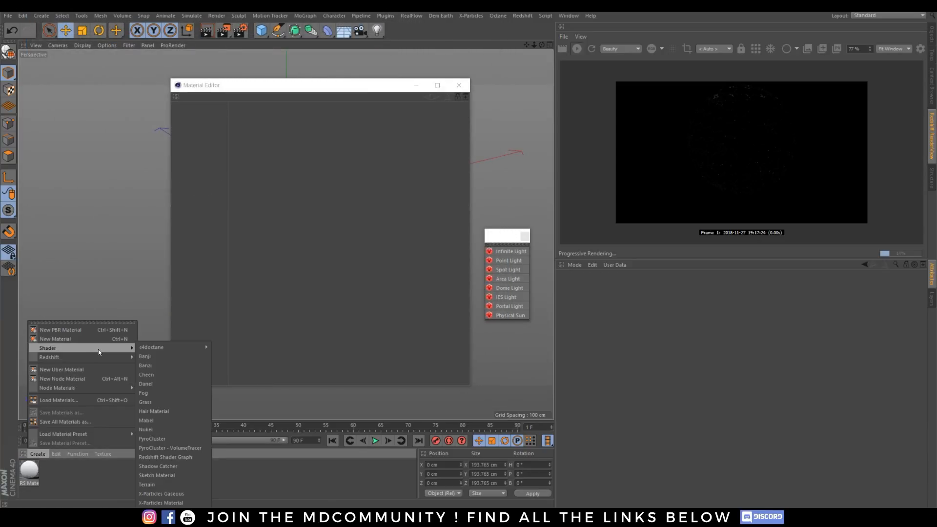
pyautogui.moveTo(112, 357)
pyautogui.moveTo(147, 358)
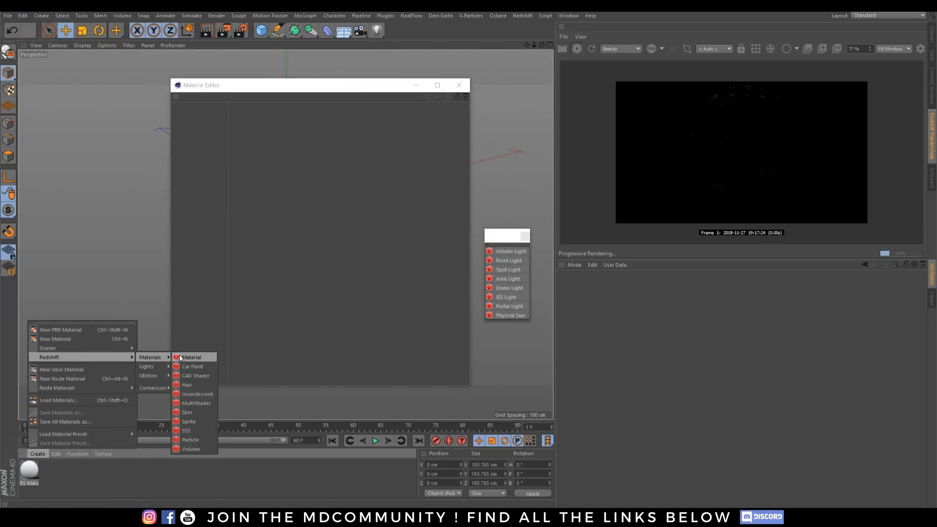
pyautogui.click(188, 357)
pyautogui.moveTo(313, 89); pyautogui.dragTo(455, 155)
pyautogui.moveTo(29, 469); pyautogui.dragTo(165, 373)
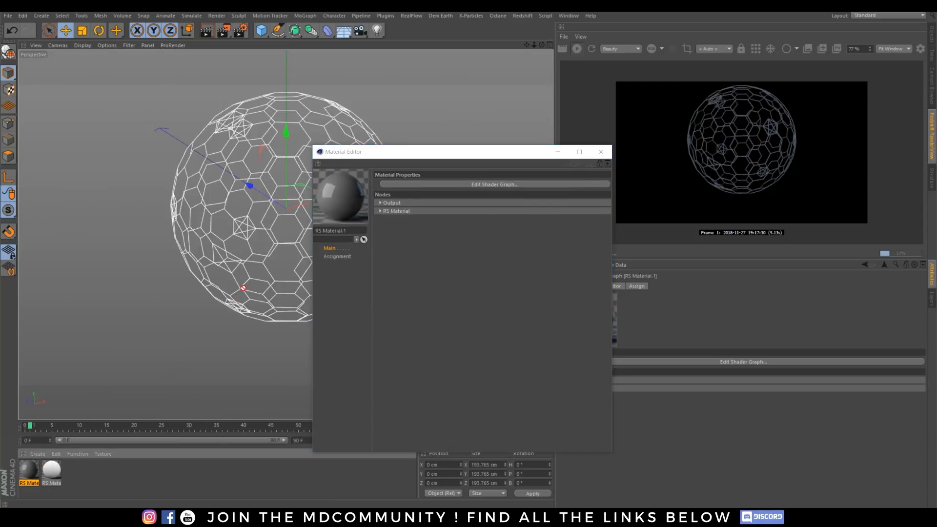
pyautogui.moveTo(244, 290); pyautogui.dragTo(245, 291)
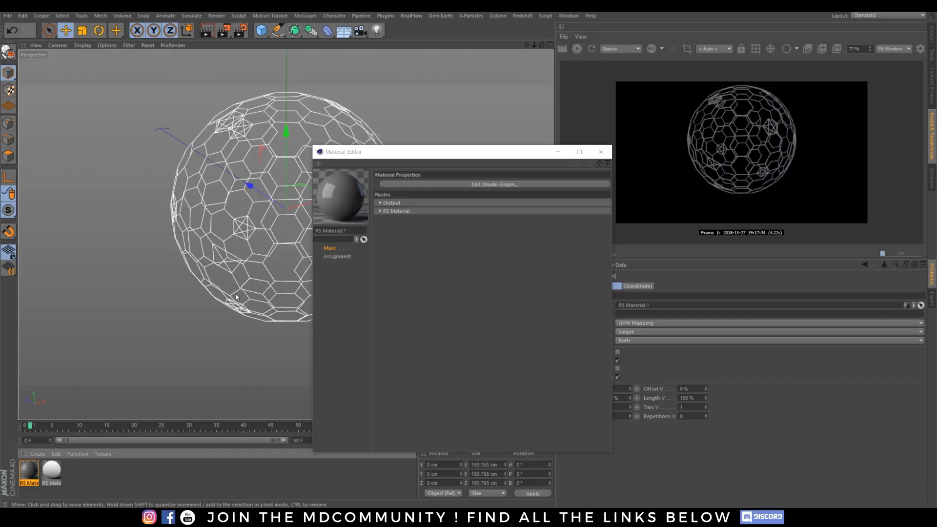
# Set the new material's base properties preset to Gold in its shader graph and put the editor windows away.
pyautogui.doubleClick(20, 468)
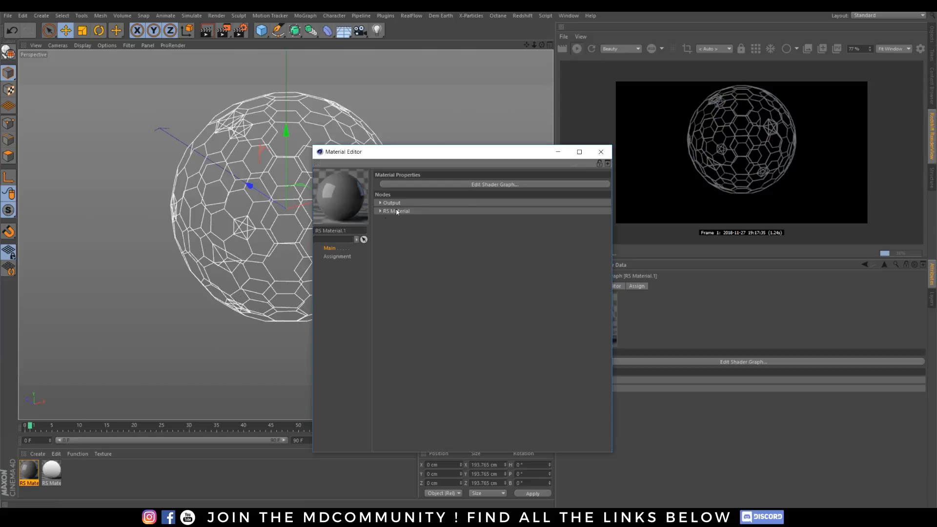
pyautogui.click(29, 470)
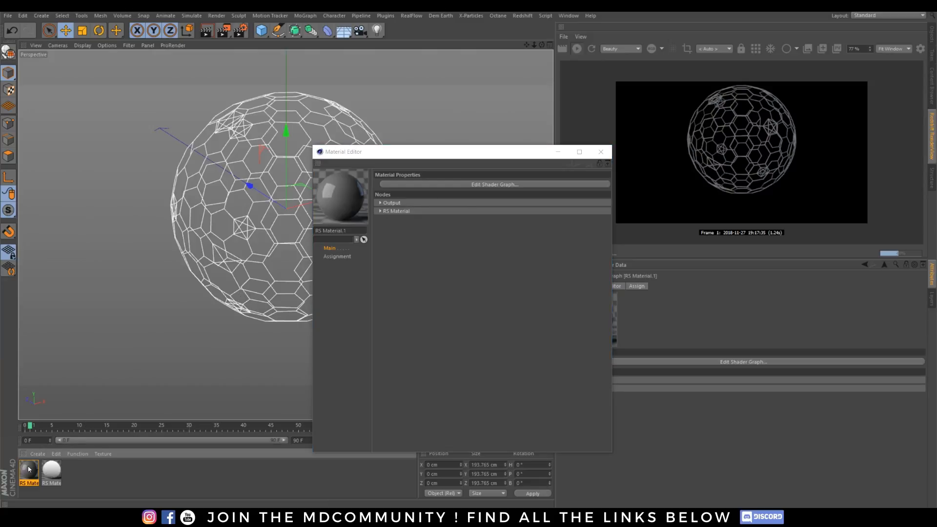
pyautogui.click(419, 310)
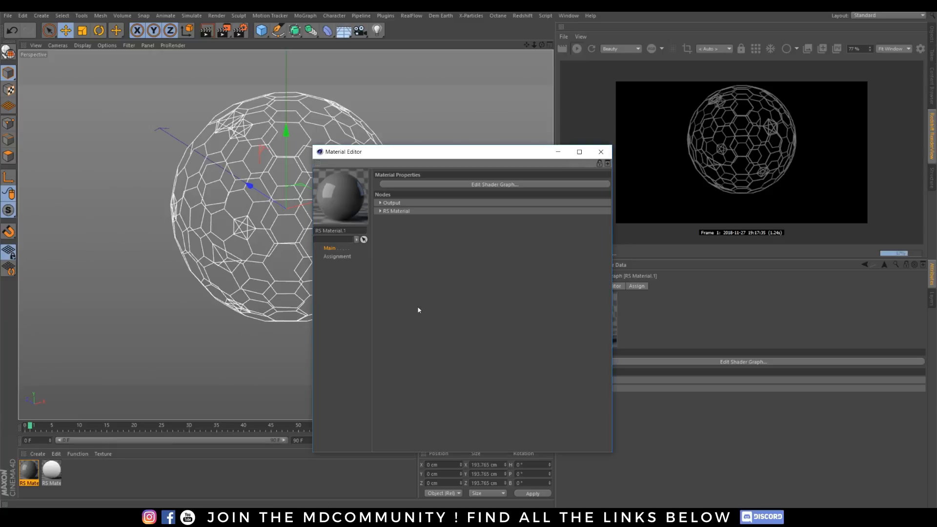
pyautogui.click(505, 186)
pyautogui.click(432, 89)
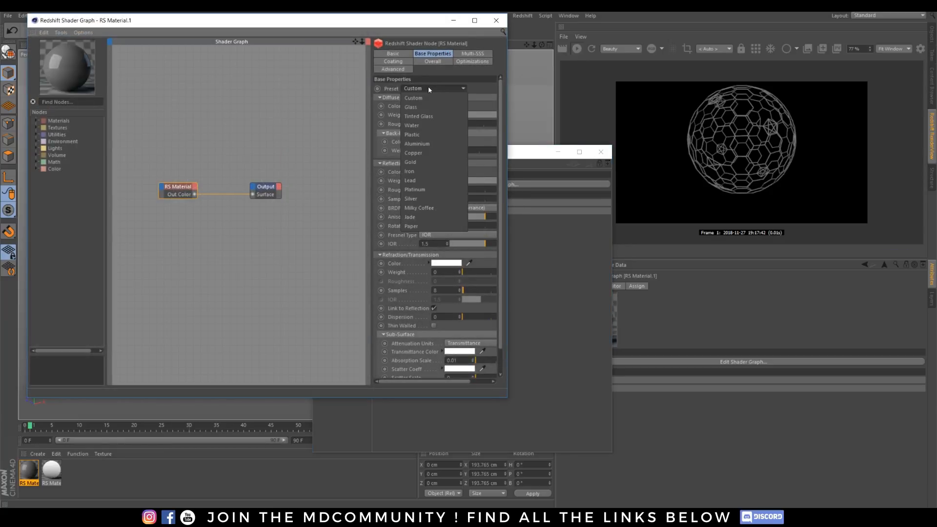
pyautogui.click(418, 161)
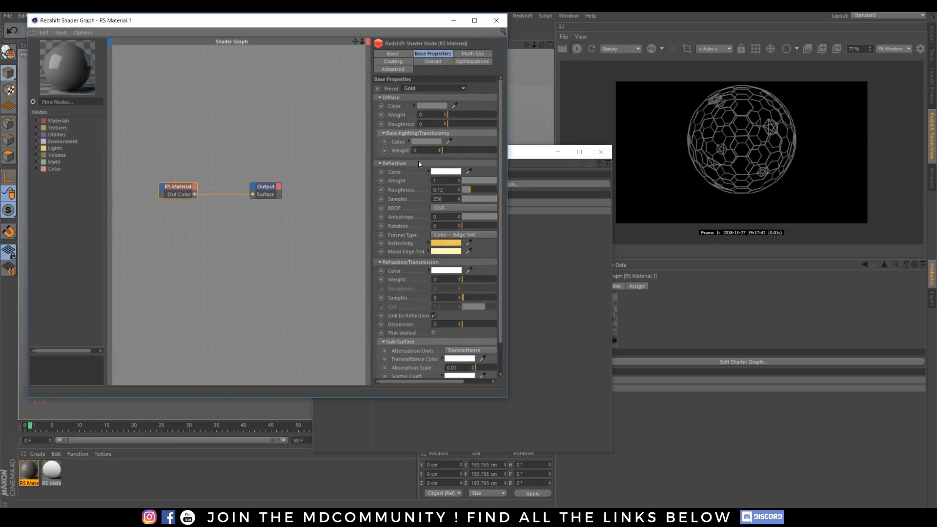
pyautogui.click(457, 21)
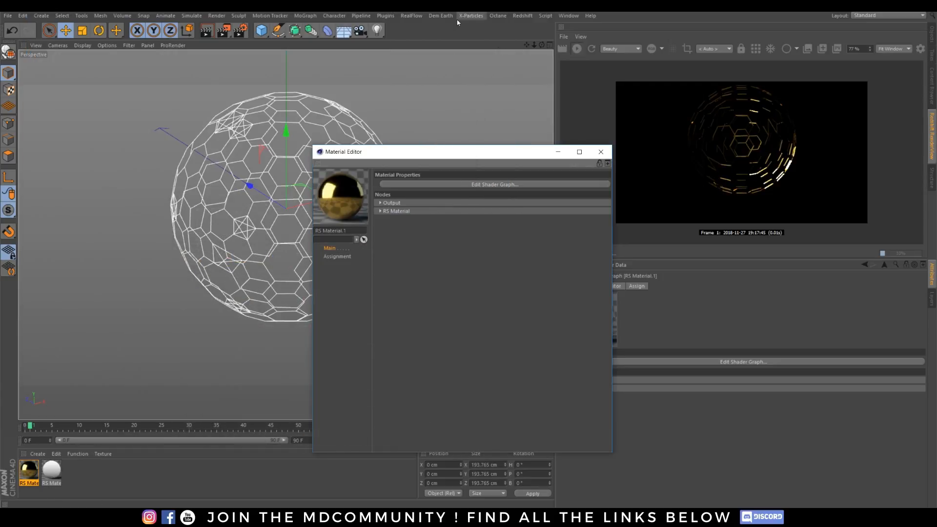
pyautogui.click(488, 184)
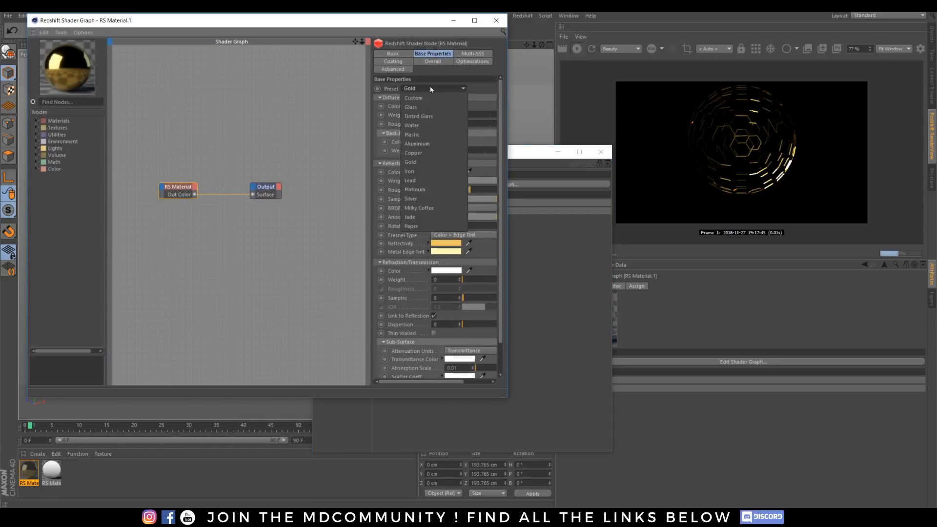
pyautogui.click(454, 20)
pyautogui.click(559, 152)
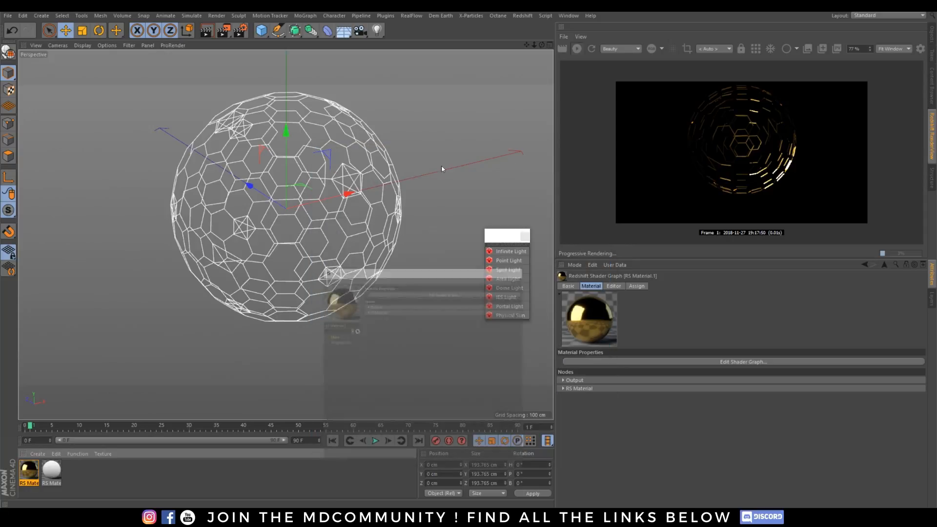
# Stop the live render, delete the gold material and remove its leftover texture tag from the xpTrail.
pyautogui.click(577, 49)
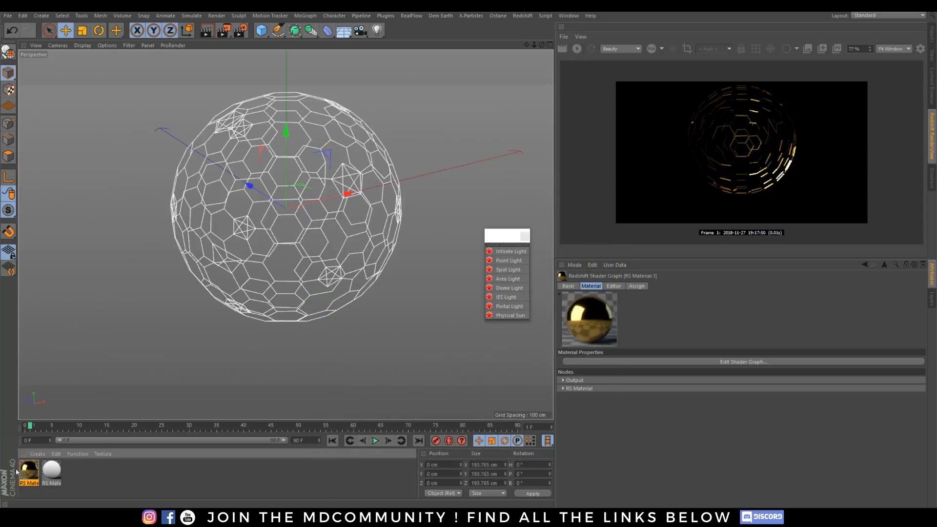
pyautogui.press('Delete')
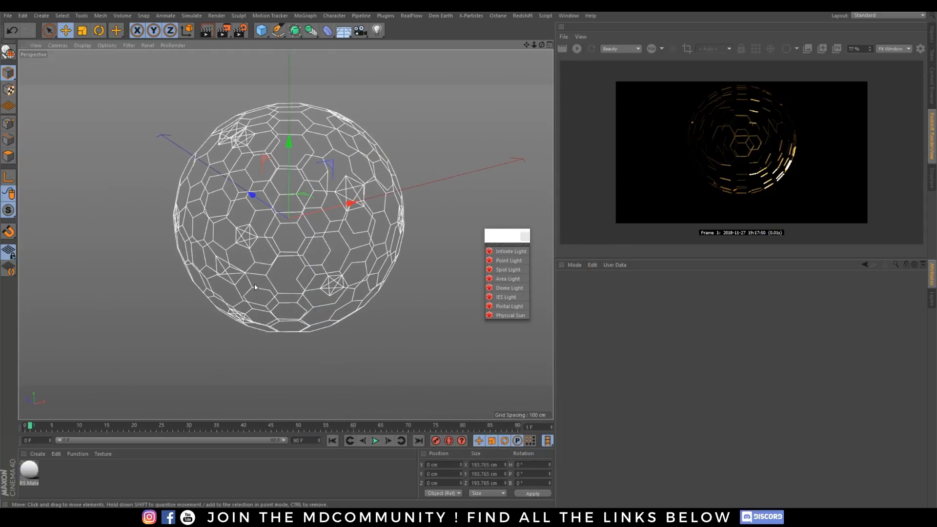
pyautogui.click(932, 35)
pyautogui.click(630, 50)
pyautogui.press('Delete')
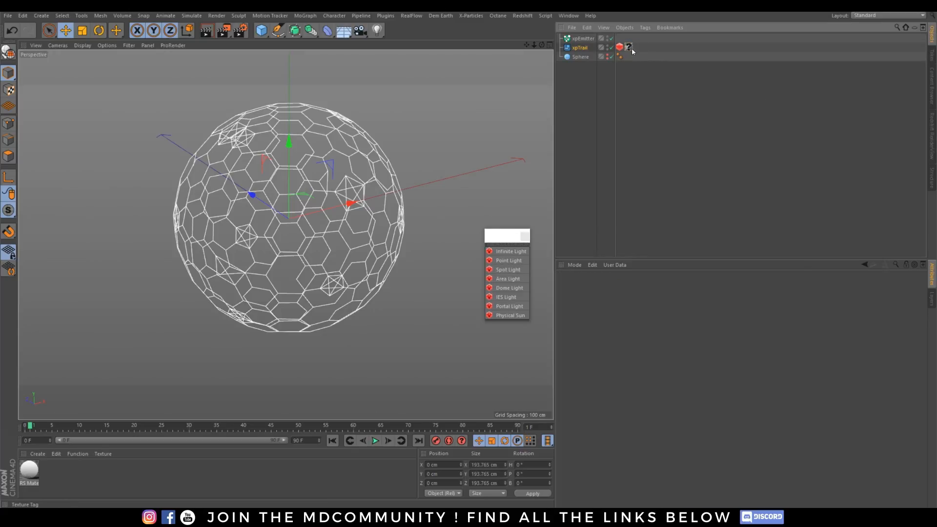
pyautogui.click(630, 48)
pyautogui.press('Delete')
# Shape the hair strands' scale curve to start at 0, peak at about 1.0 near the middle and end at about 0.65.
pyautogui.click(620, 48)
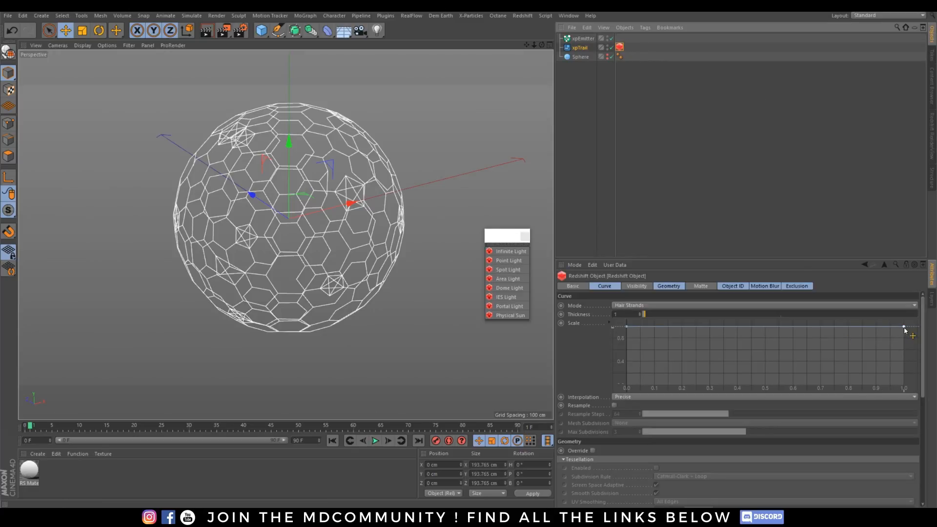
pyautogui.moveTo(905, 327); pyautogui.dragTo(905, 386)
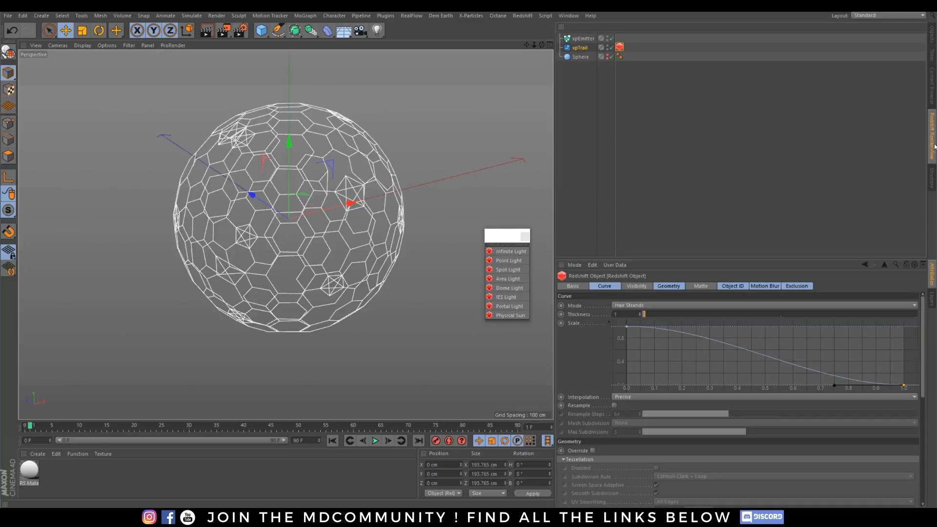
pyautogui.click(932, 137)
pyautogui.moveTo(754, 345); pyautogui.dragTo(802, 337)
pyautogui.moveTo(628, 326); pyautogui.dragTo(627, 385)
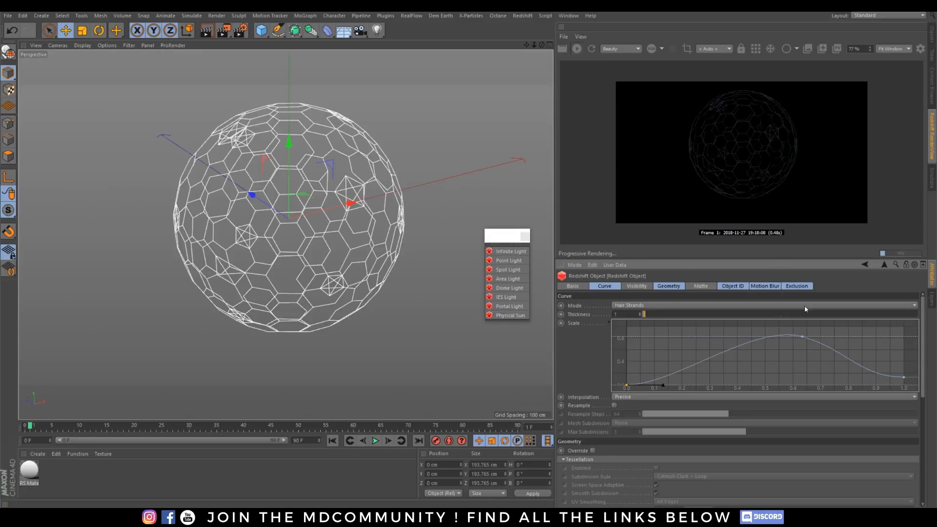
pyautogui.moveTo(803, 338); pyautogui.dragTo(766, 317)
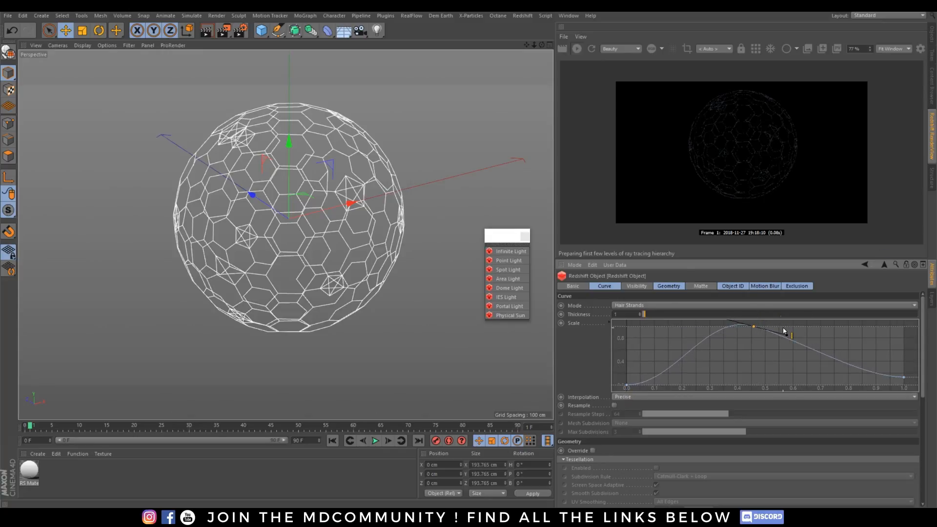
pyautogui.moveTo(905, 378); pyautogui.dragTo(905, 348)
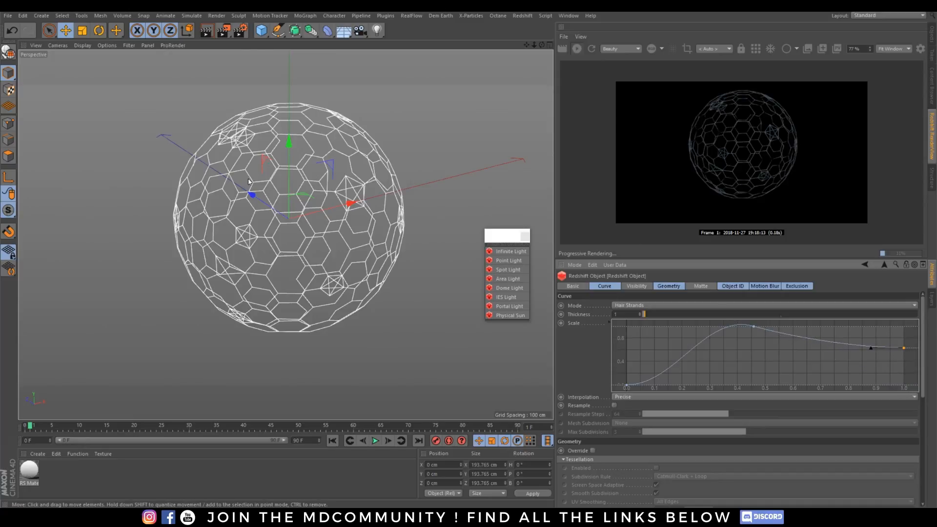
pyautogui.scroll(8, 268, 156)
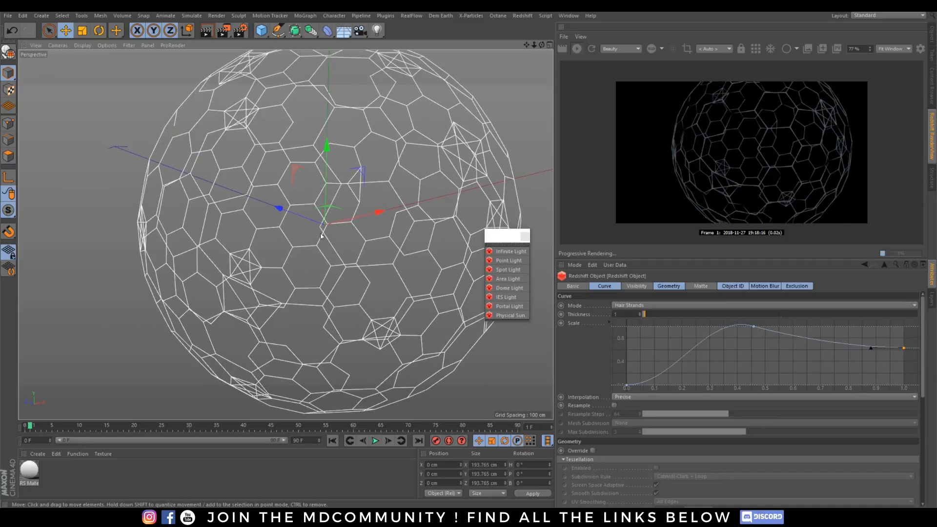
pyautogui.keyDown('alt'); pyautogui.moveTo(285, 238); pyautogui.dragTo(328, 241); pyautogui.keyUp('alt')
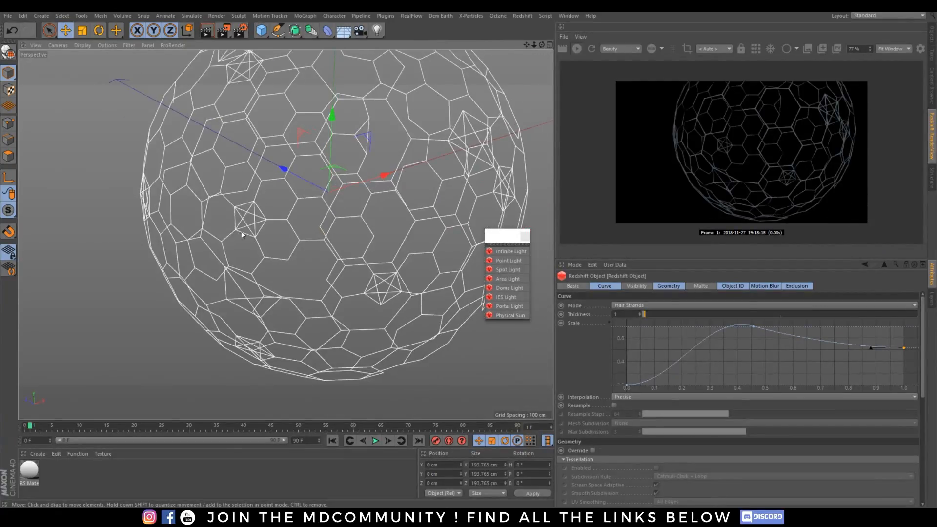
pyautogui.keyDown('alt'); pyautogui.moveTo(242, 233); pyautogui.dragTo(267, 215); pyautogui.keyUp('alt')
pyautogui.scroll(10, 228, 227)
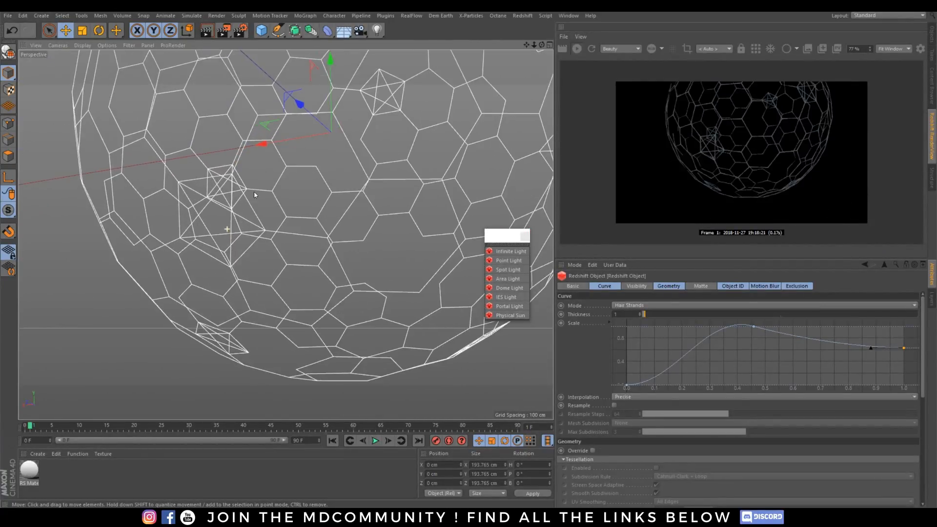
pyautogui.keyDown('alt'); pyautogui.moveTo(287, 168); pyautogui.dragTo(285, 168); pyautogui.keyUp('alt')
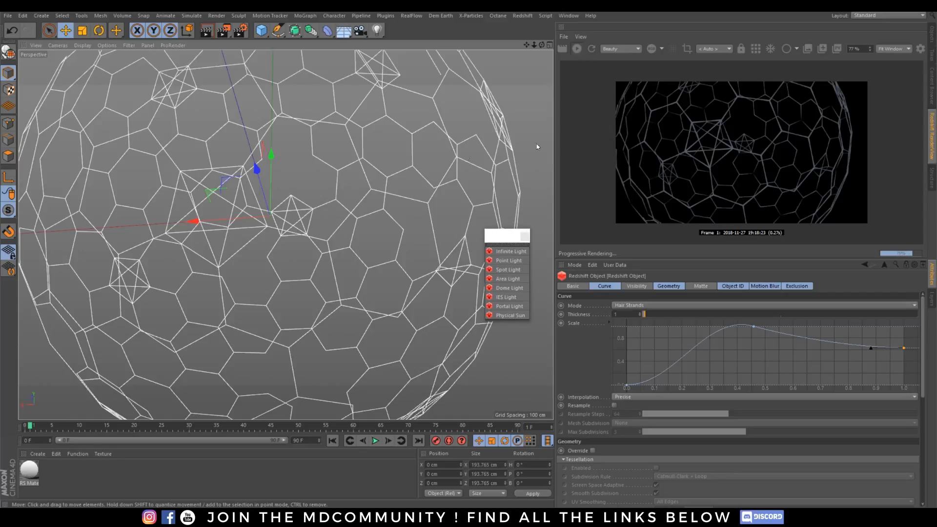
# Move the Redshift Object tag from the xpTrail to the xpEmitter and delete the xpTrail.
pyautogui.click(932, 35)
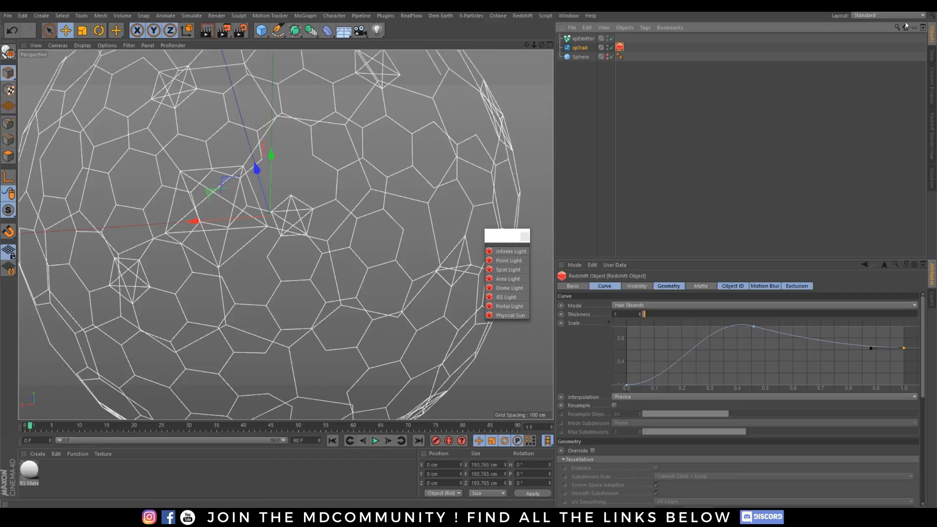
pyautogui.click(580, 57)
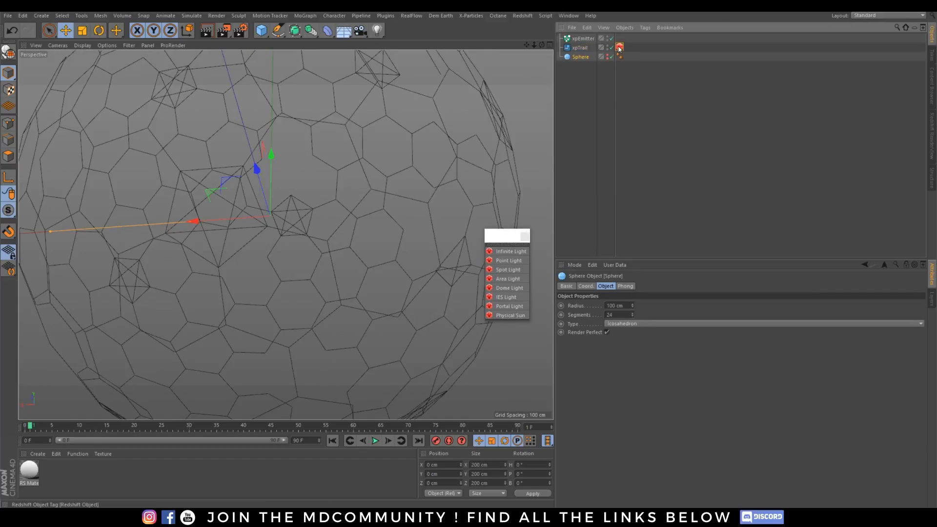
pyautogui.click(619, 47)
pyautogui.moveTo(623, 42); pyautogui.dragTo(620, 39)
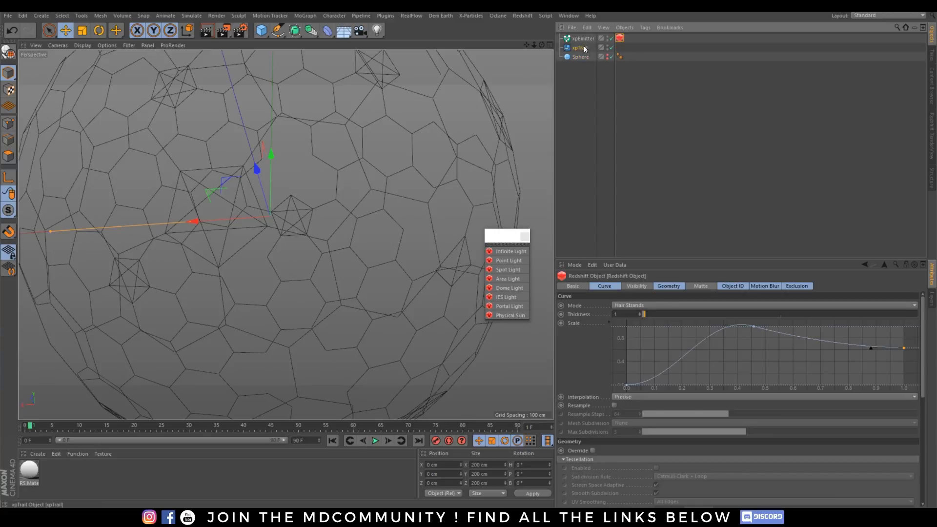
pyautogui.click(581, 57)
pyautogui.click(584, 49)
pyautogui.press('Delete')
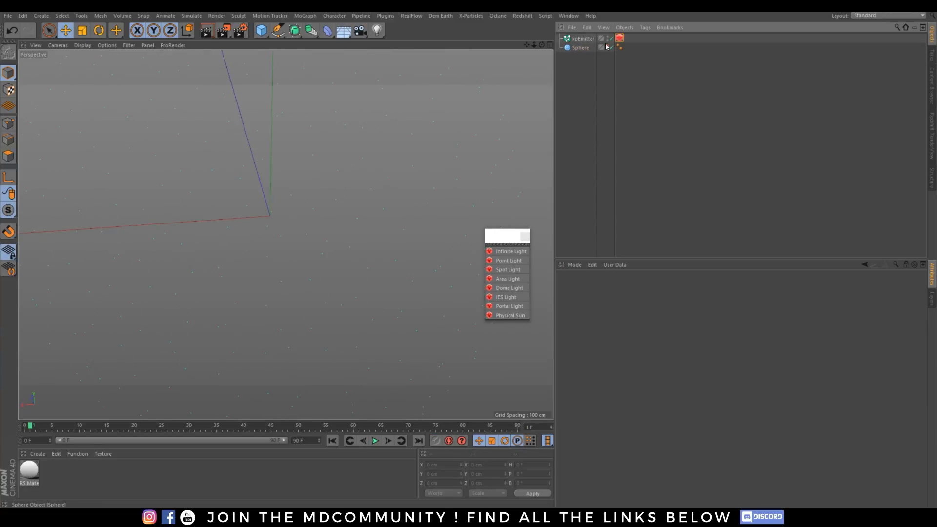
# Set the particles mode of the xpEmitter's Redshift Object tag to Custom Objects.
pyautogui.click(620, 39)
pyautogui.click(607, 286)
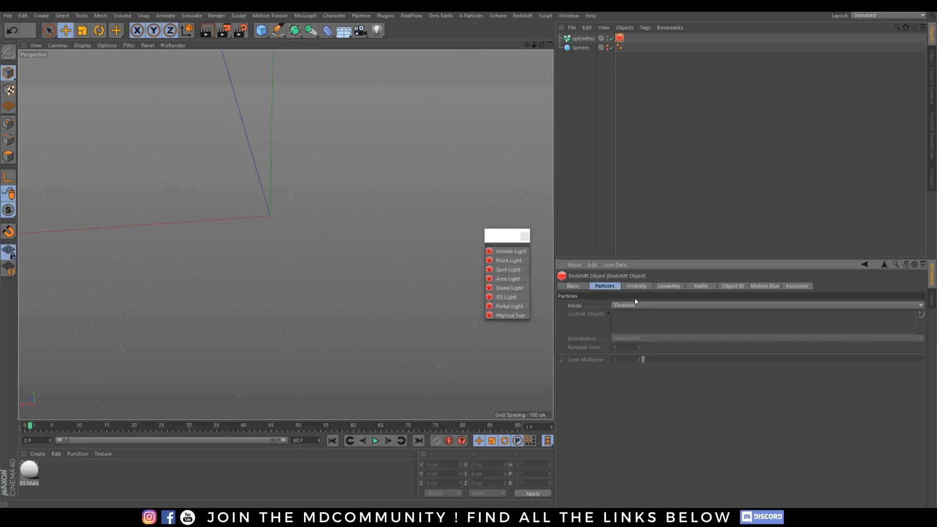
pyautogui.click(634, 306)
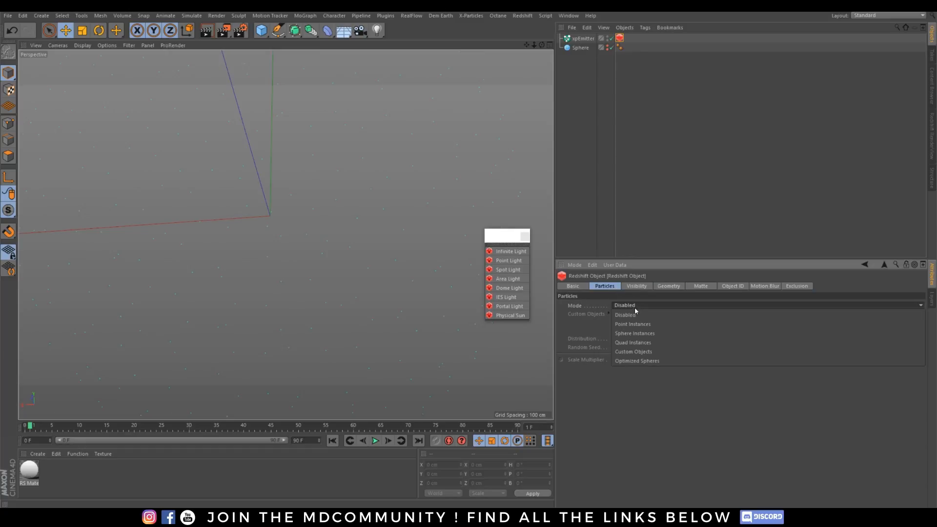
pyautogui.click(642, 352)
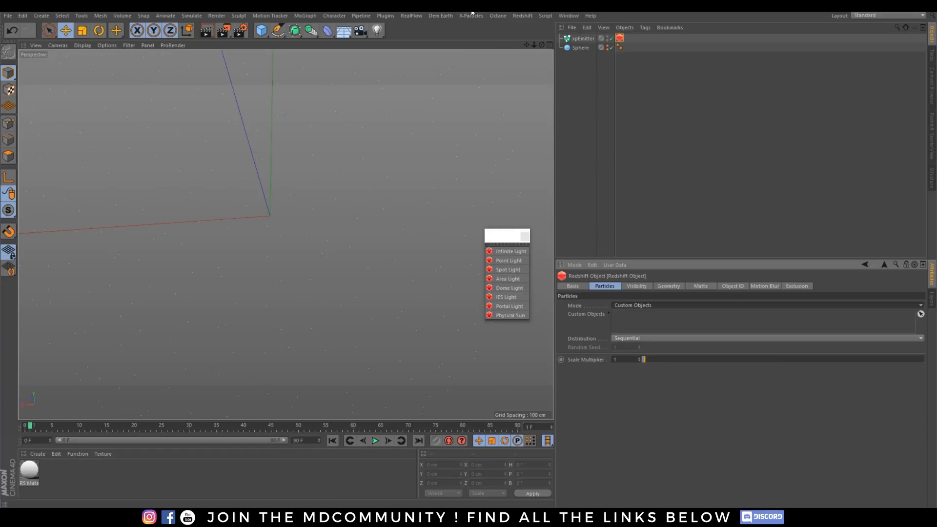
# Add a Forester Tree object to the scene and set its tree size to 0.01.
pyautogui.click(363, 152)
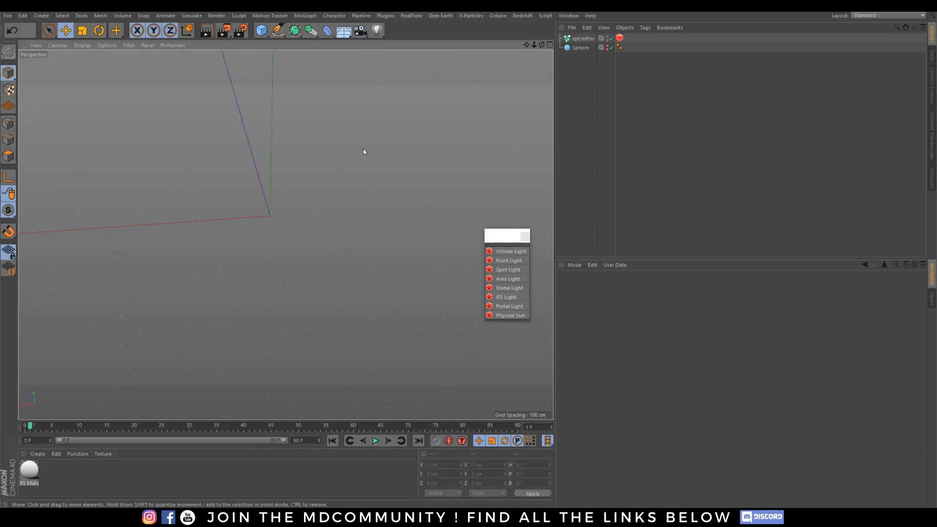
pyautogui.hotkey('shift', 'c')
pyautogui.write('forest')
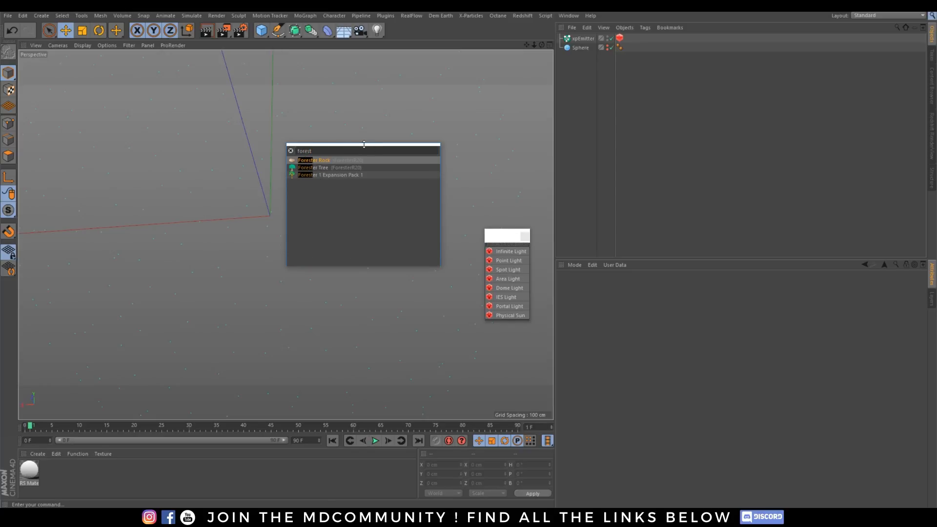
pyautogui.click(317, 168)
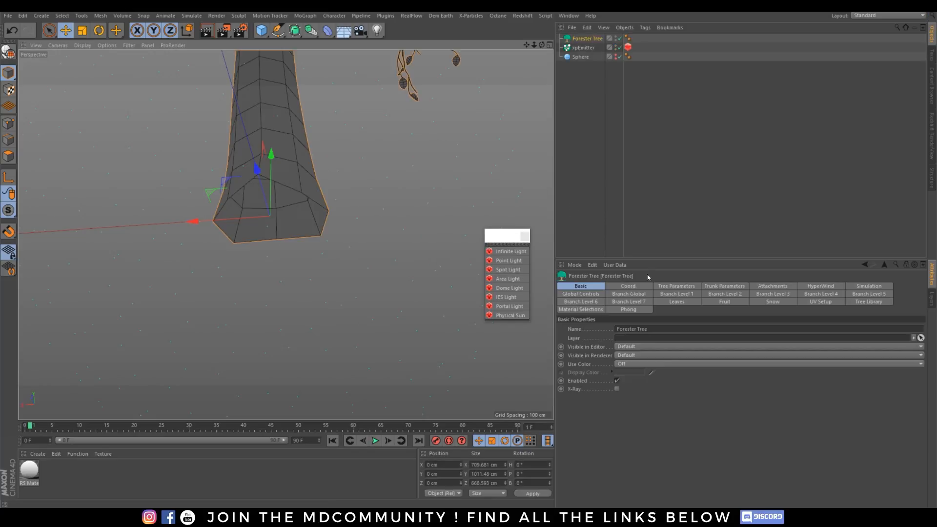
pyautogui.click(686, 286)
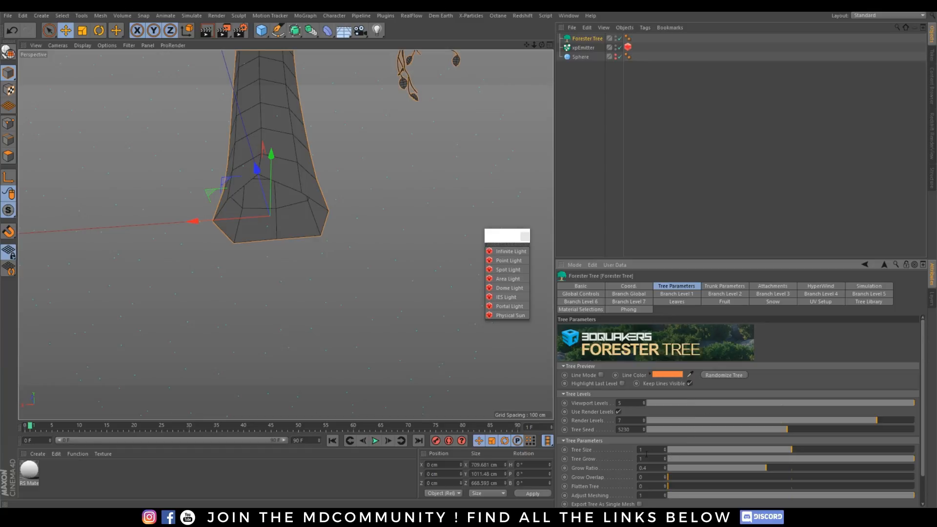
pyautogui.write('0.01')
pyautogui.press('Return')
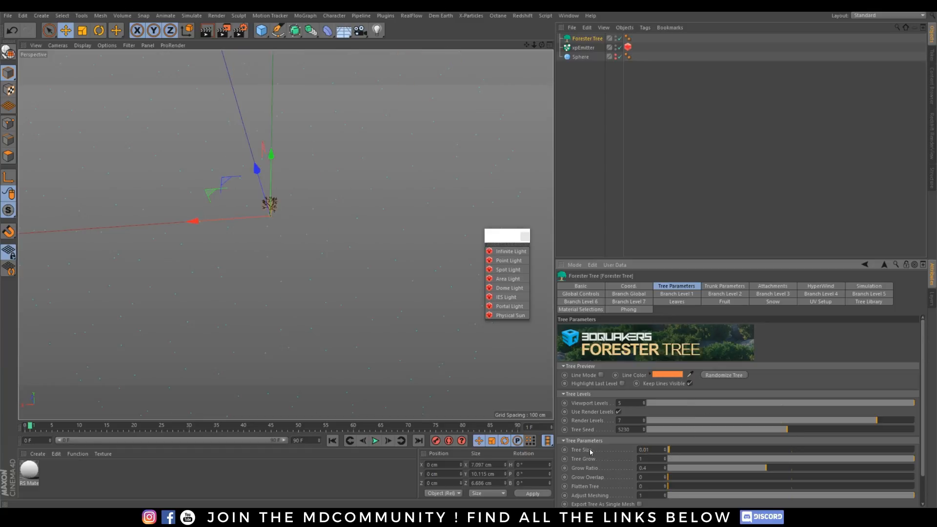
# Assign the Forester Tree as custom object in the xpEmitter's Redshift Object tag and move the tree to about -174 cm in X.
pyautogui.click(628, 48)
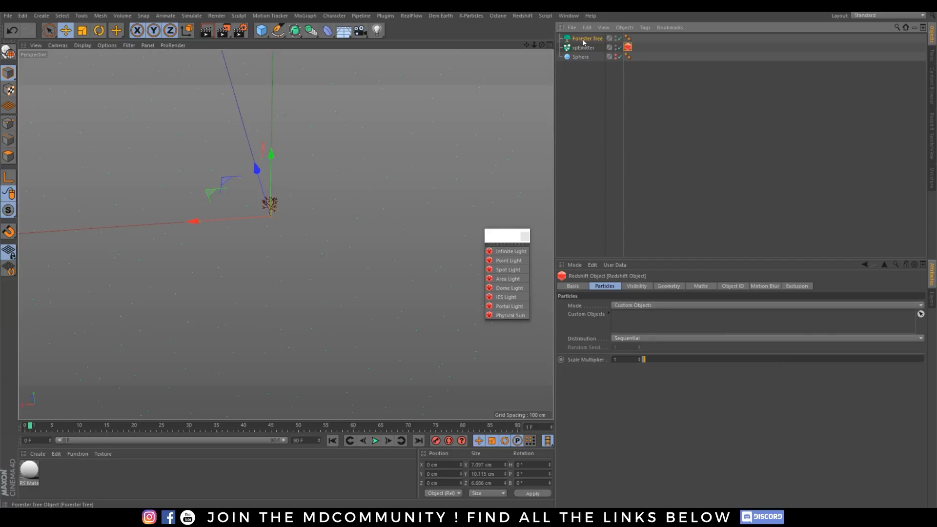
pyautogui.moveTo(586, 39); pyautogui.dragTo(648, 317)
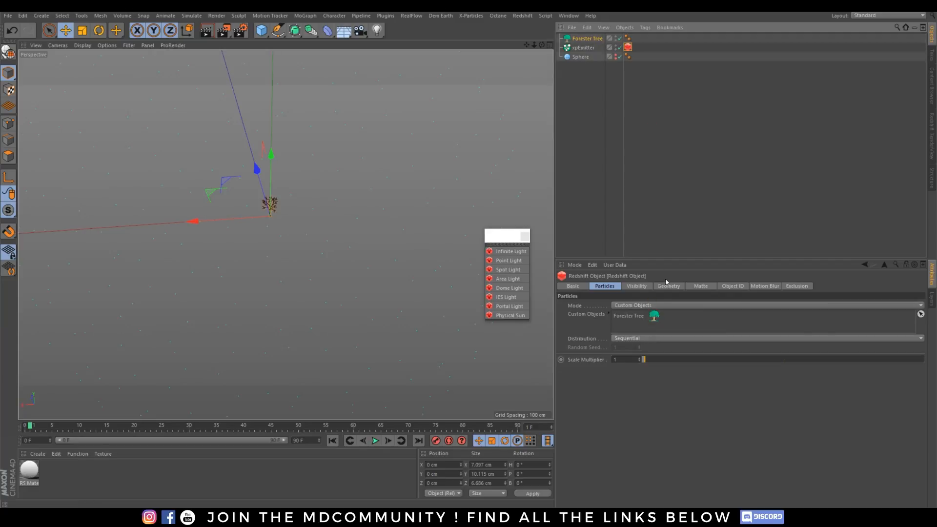
pyautogui.click(586, 47)
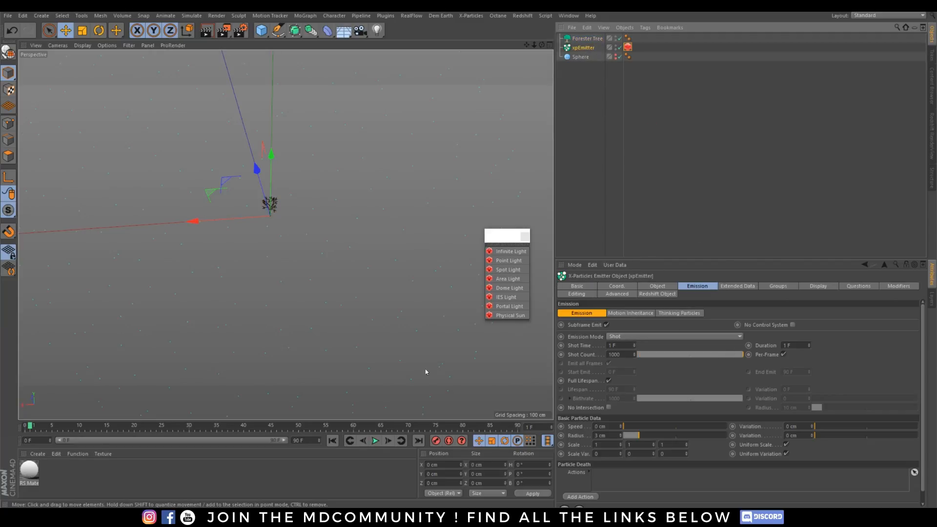
pyautogui.click(579, 40)
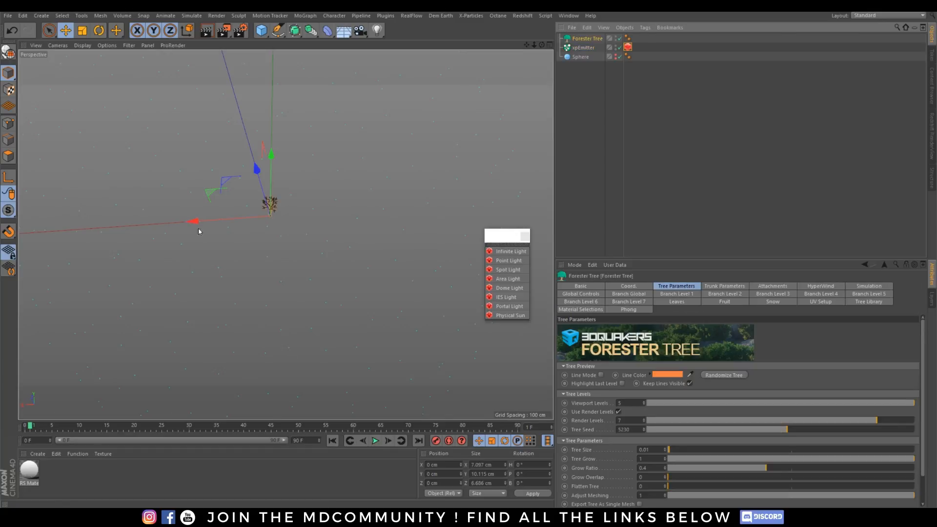
pyautogui.moveTo(195, 222); pyautogui.dragTo(513, 213)
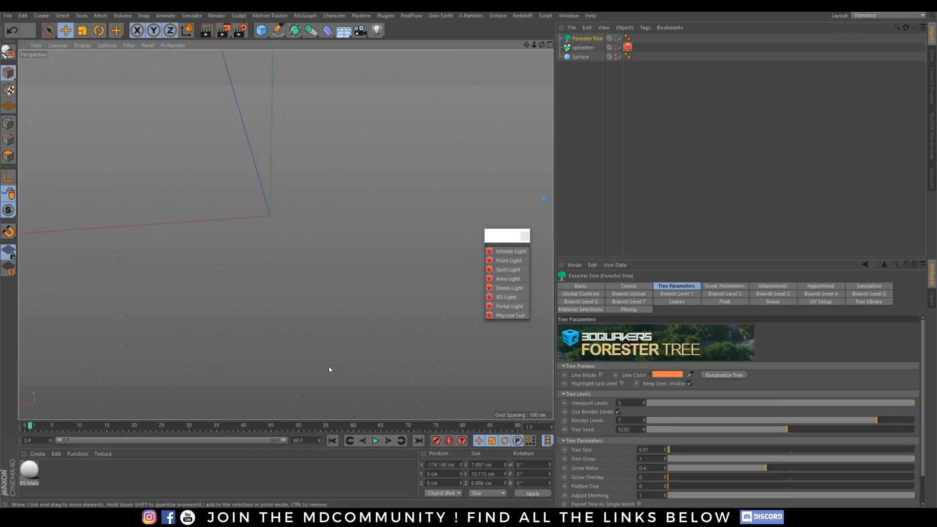
# Replay the particle simulation from the start and examine the instanced trees on the sphere in the Redshift render from several distances and angles.
pyautogui.click(333, 441)
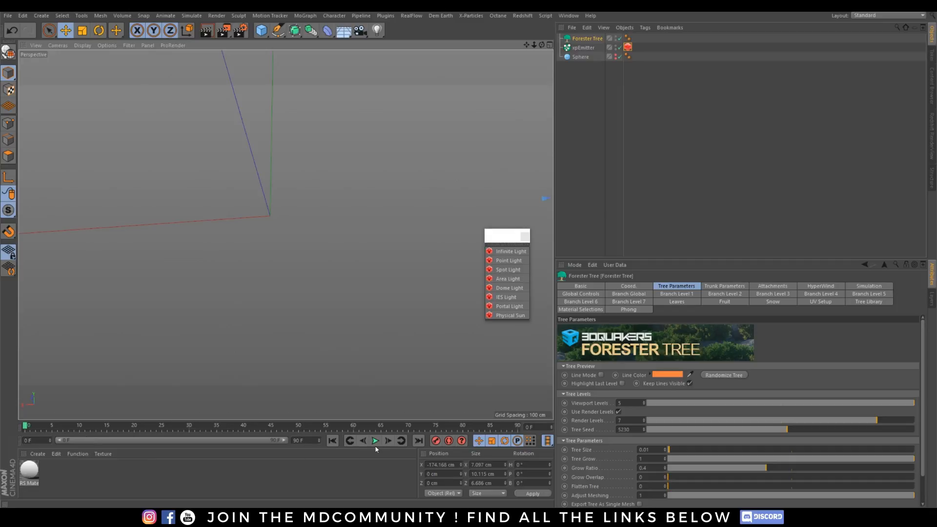
pyautogui.click(375, 441)
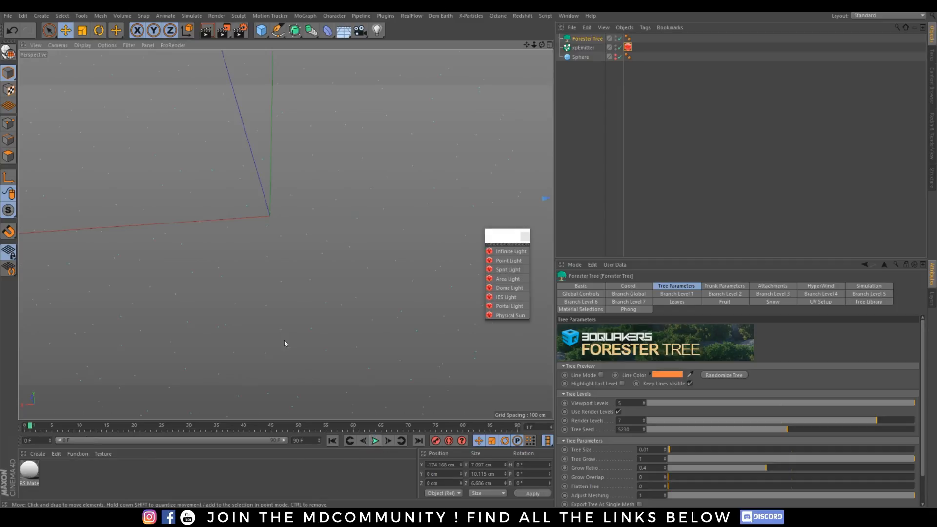
pyautogui.click(932, 132)
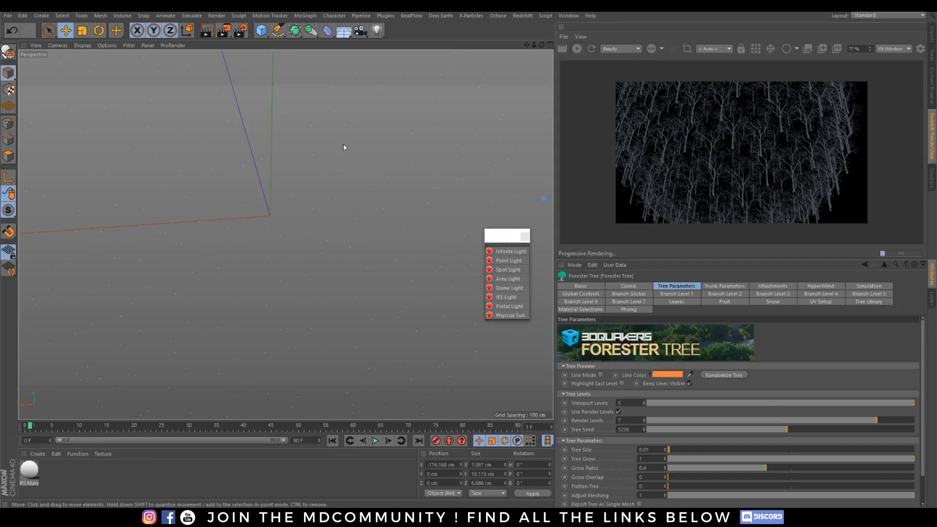
pyautogui.keyDown('alt'); pyautogui.moveTo(255, 163); pyautogui.dragTo(217, 346, button='right'); pyautogui.keyUp('alt')
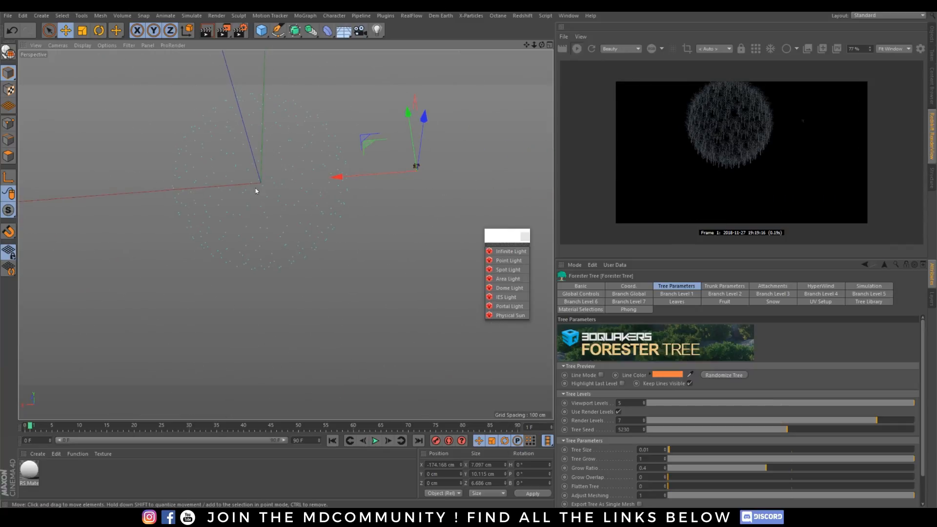
pyautogui.keyDown('alt'); pyautogui.moveTo(255, 188); pyautogui.dragTo(257, 281, button='middle'); pyautogui.keyUp('alt')
pyautogui.keyDown('alt'); pyautogui.moveTo(258, 281); pyautogui.dragTo(505, 252); pyautogui.keyUp('alt')
pyautogui.keyDown('alt'); pyautogui.moveTo(259, 199); pyautogui.dragTo(304, 213, button='right'); pyautogui.keyUp('alt')
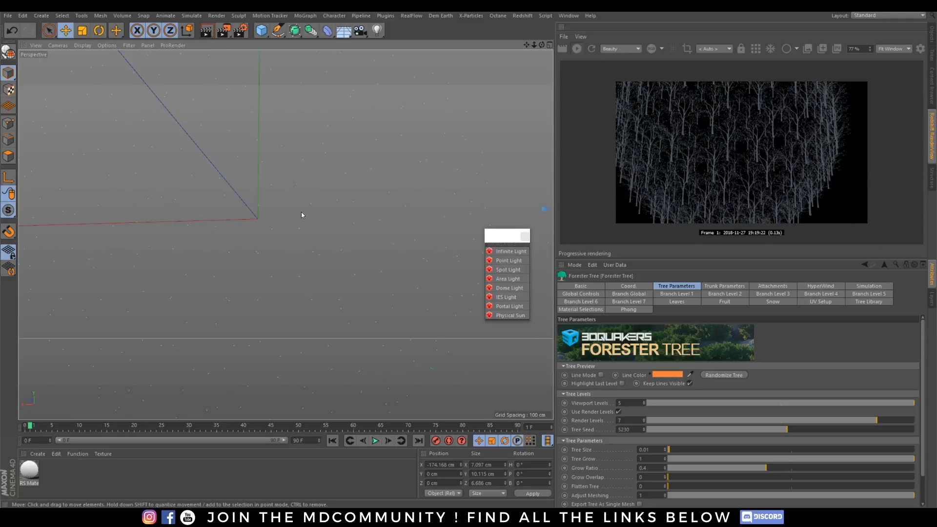
pyautogui.keyDown('alt'); pyautogui.moveTo(299, 213); pyautogui.dragTo(326, 228, button='middle'); pyautogui.keyUp('alt')
pyautogui.keyDown('alt'); pyautogui.moveTo(326, 228); pyautogui.dragTo(297, 228); pyautogui.keyUp('alt')
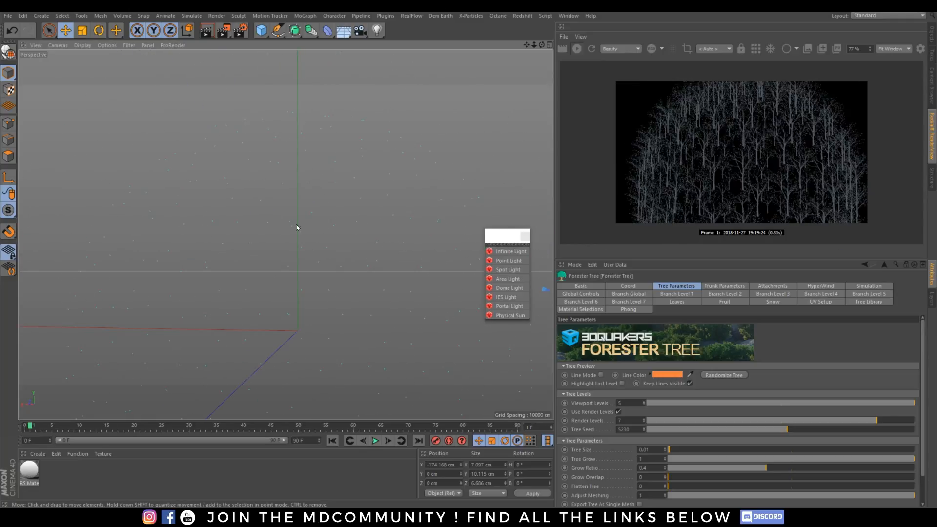
# Add a 400 × 400 cm plane at the world origin.
pyautogui.moveTo(259, 27); pyautogui.dragTo(349, 63)
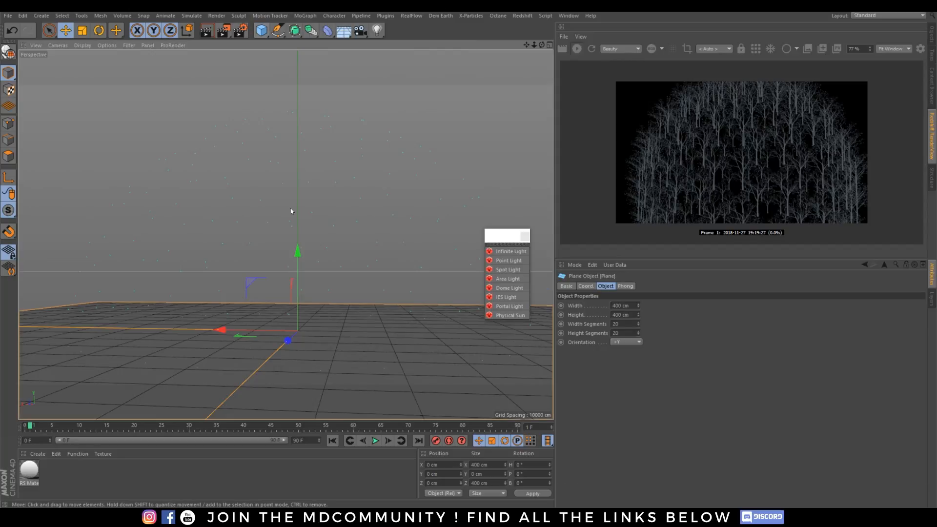
pyautogui.press('s')
pyautogui.keyDown('alt'); pyautogui.moveTo(286, 271); pyautogui.dragTo(453, 225); pyautogui.keyUp('alt')
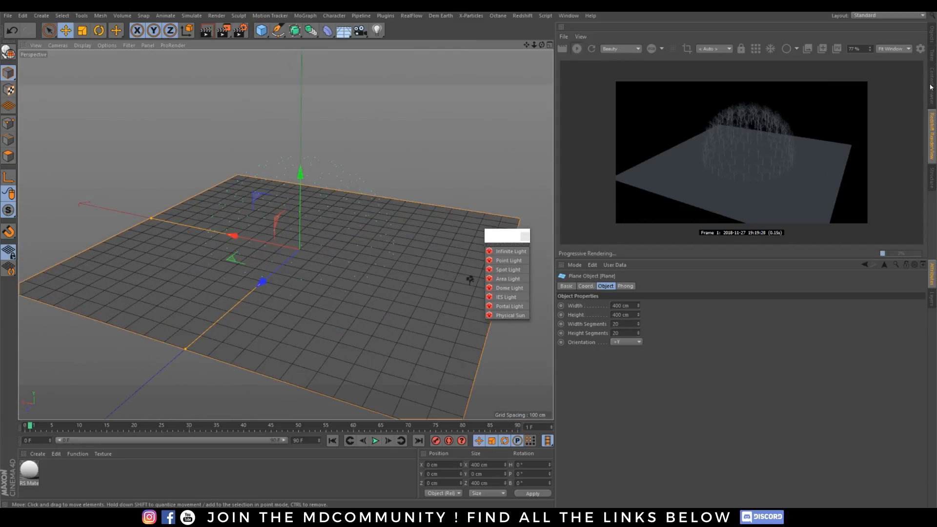
# Set the xpEmitter's source object to the Plane and make it emit from Polygon Area.
pyautogui.click(932, 35)
pyautogui.click(628, 59)
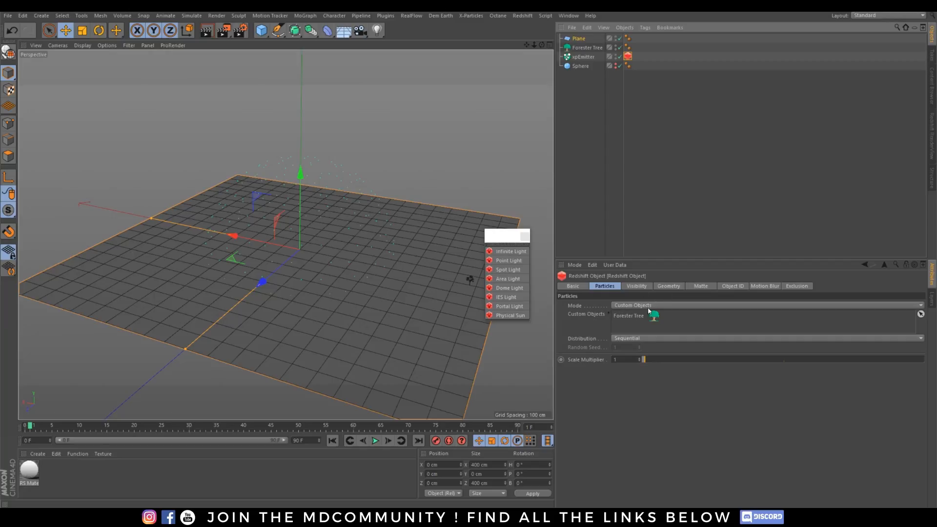
pyautogui.click(583, 57)
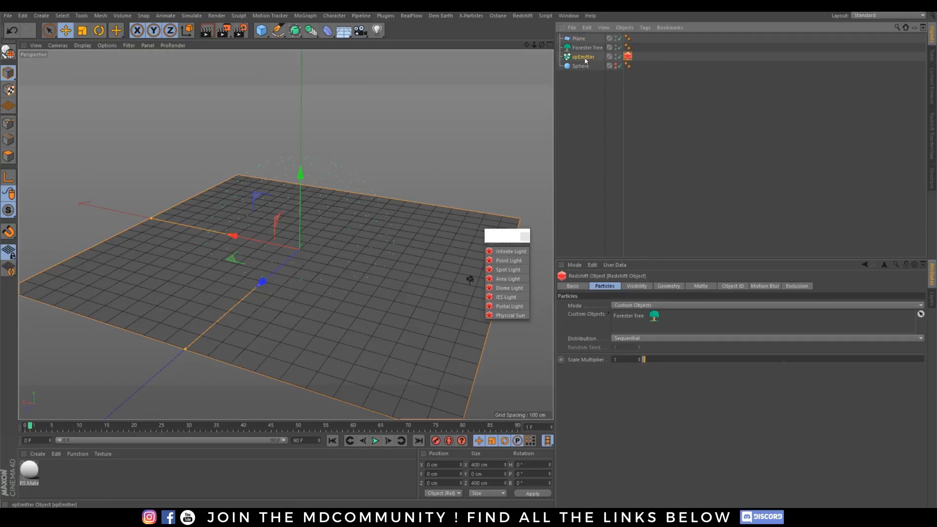
pyautogui.click(649, 288)
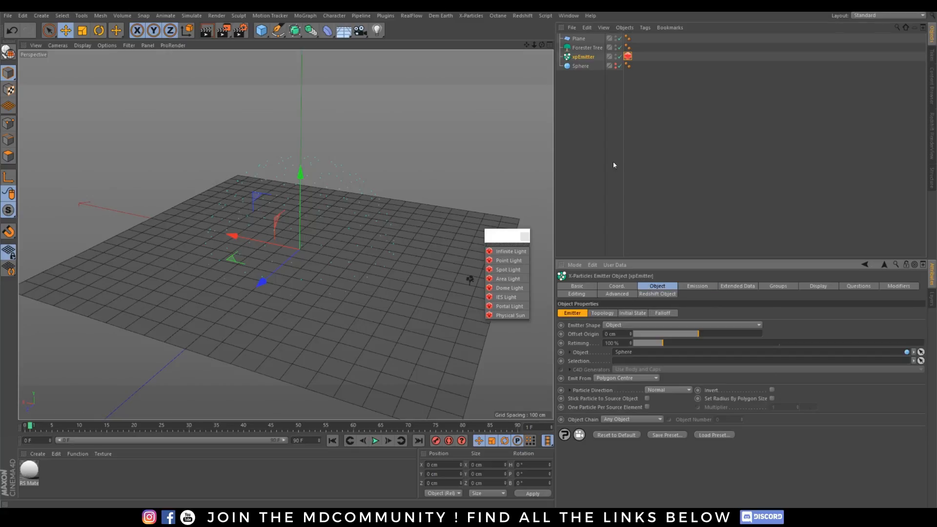
pyautogui.click(630, 378)
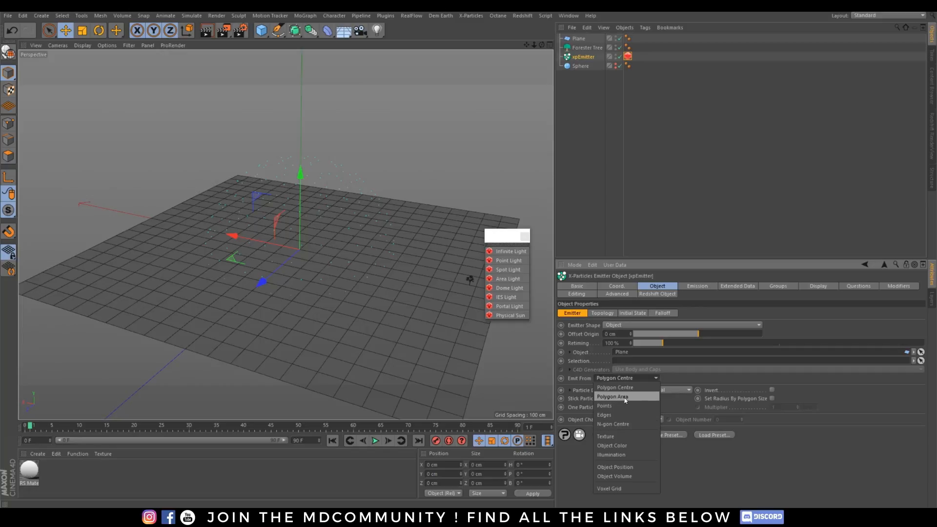
pyautogui.click(625, 397)
# Run the particle simulation and inspect the trees distributed over the plane up close in the Redshift render.
pyautogui.click(693, 286)
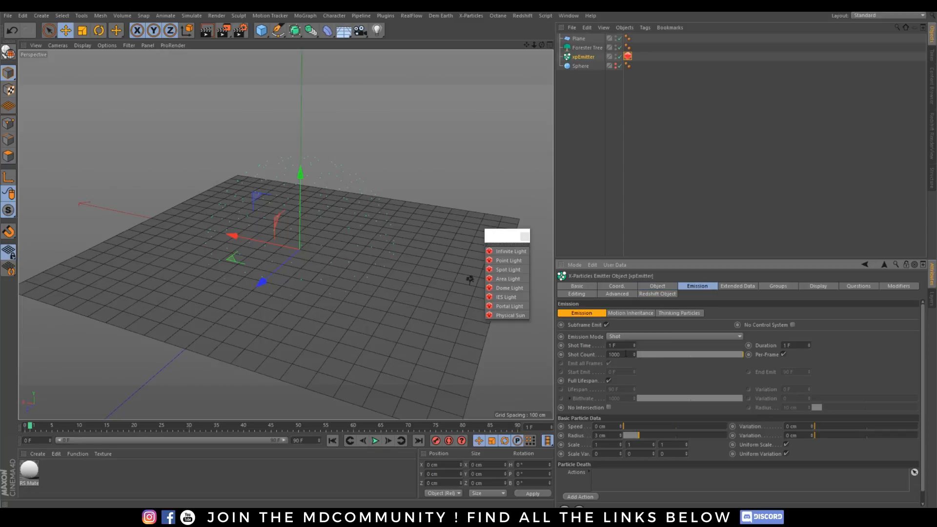
pyautogui.click(376, 442)
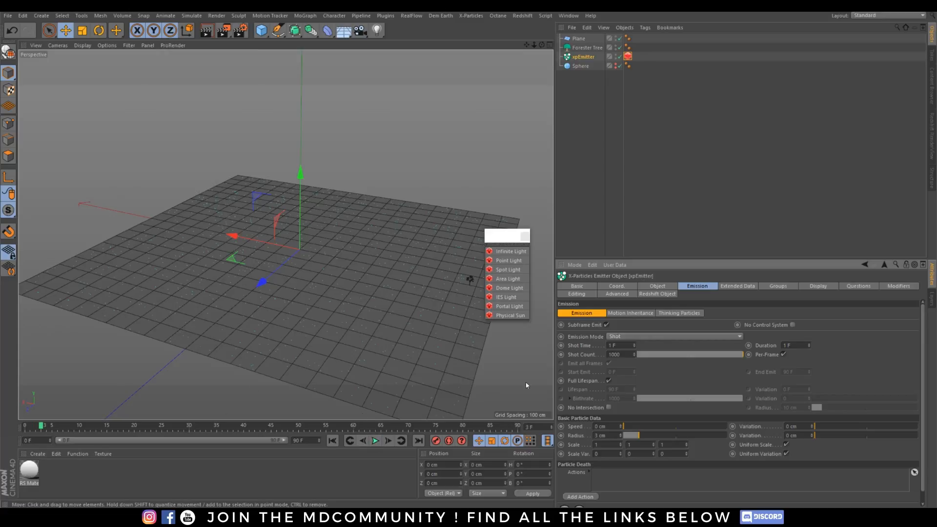
pyautogui.click(932, 135)
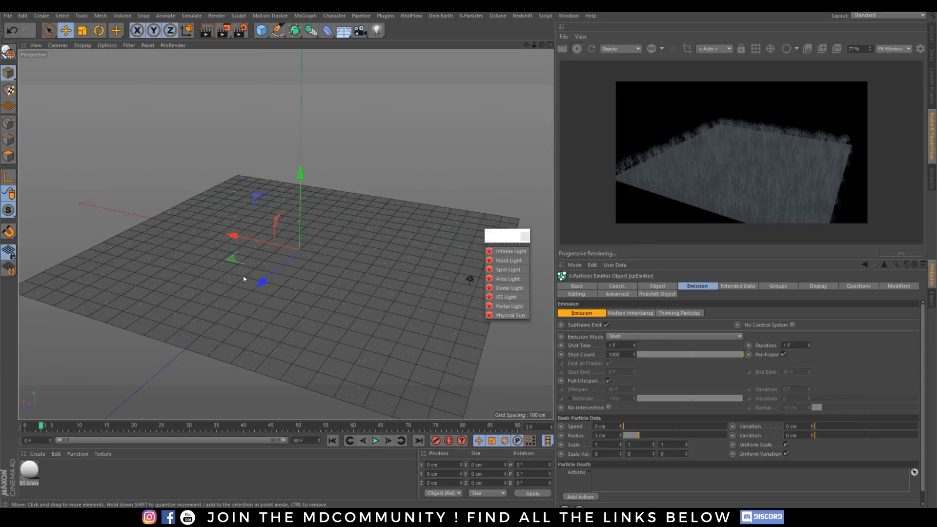
pyautogui.keyDown('alt'); pyautogui.moveTo(291, 264); pyautogui.dragTo(312, 193, button='right'); pyautogui.keyUp('alt')
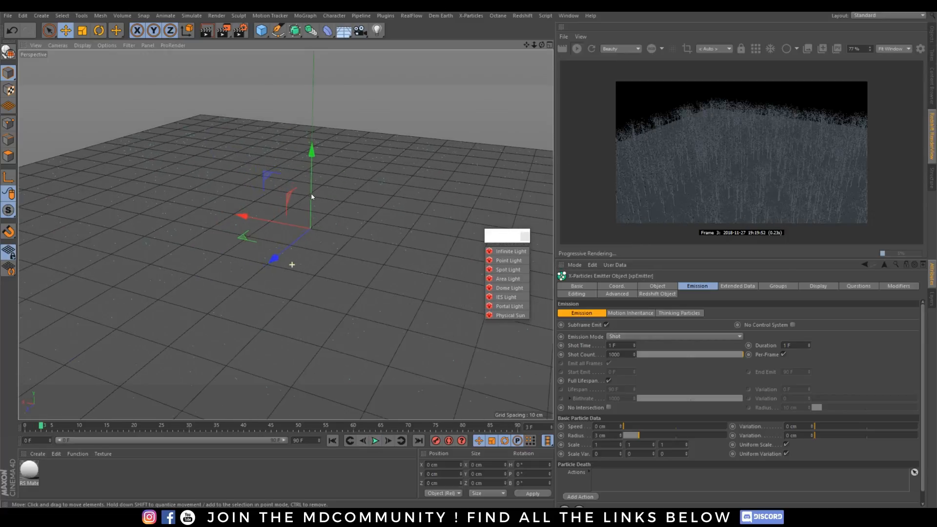
pyautogui.keyDown('alt'); pyautogui.moveTo(296, 267); pyautogui.dragTo(299, 201, button='right'); pyautogui.keyUp('alt')
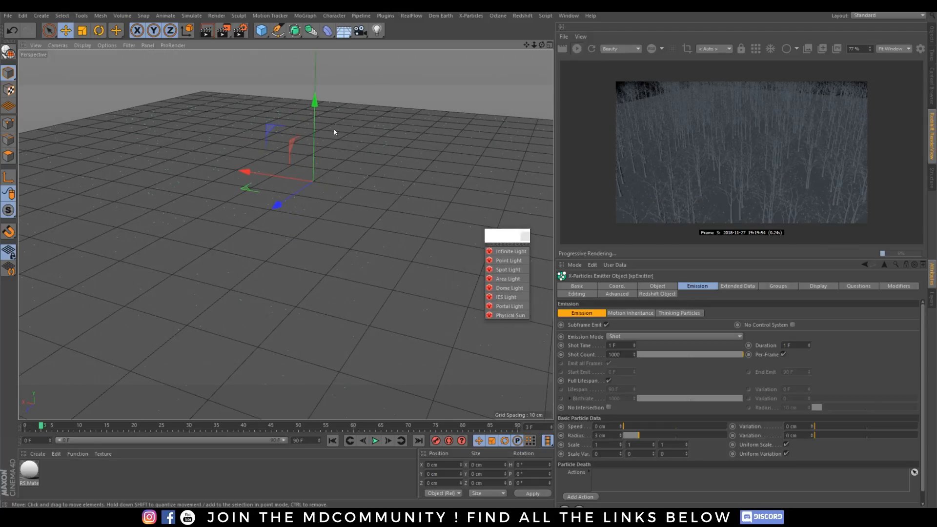
# Add a second Forester Tree and load the Acer preset from the tree library onto it.
pyautogui.hotkey('shift', 'c')
pyautogui.write('forest')
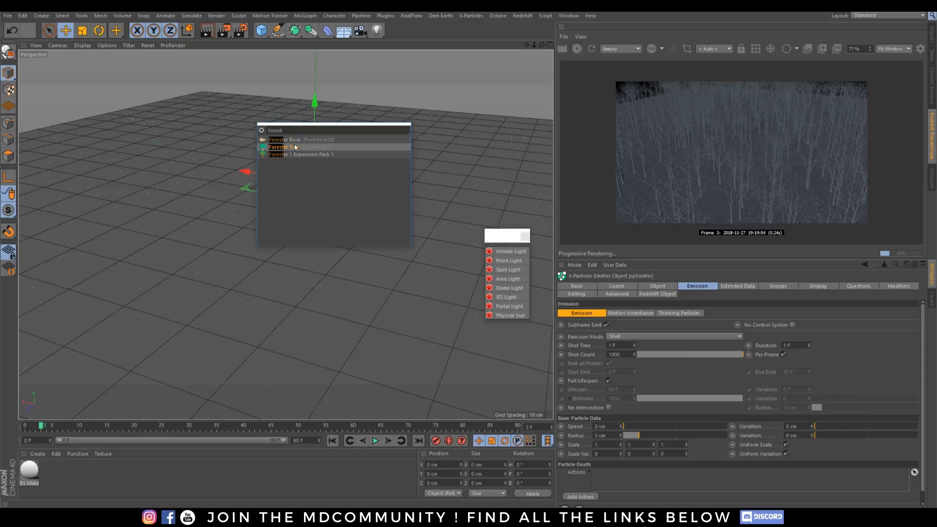
pyautogui.press('Return')
pyautogui.click(933, 38)
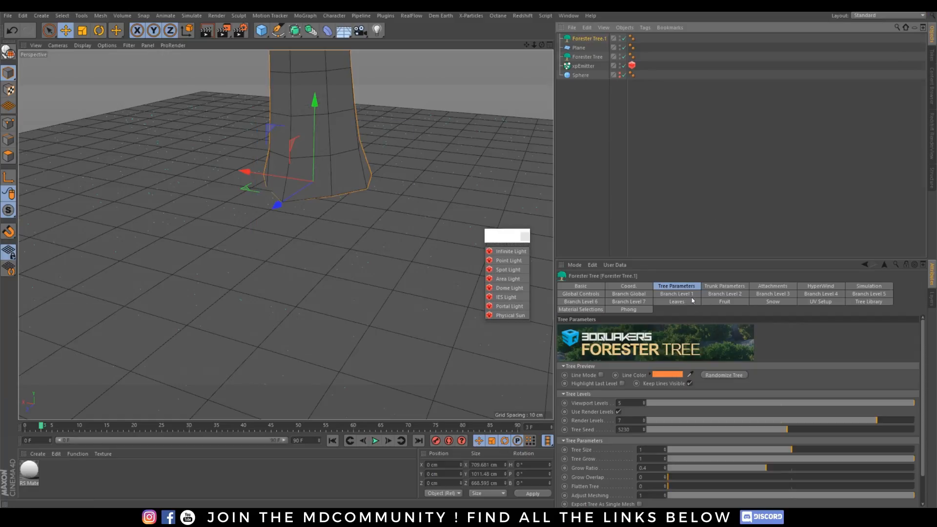
pyautogui.click(726, 302)
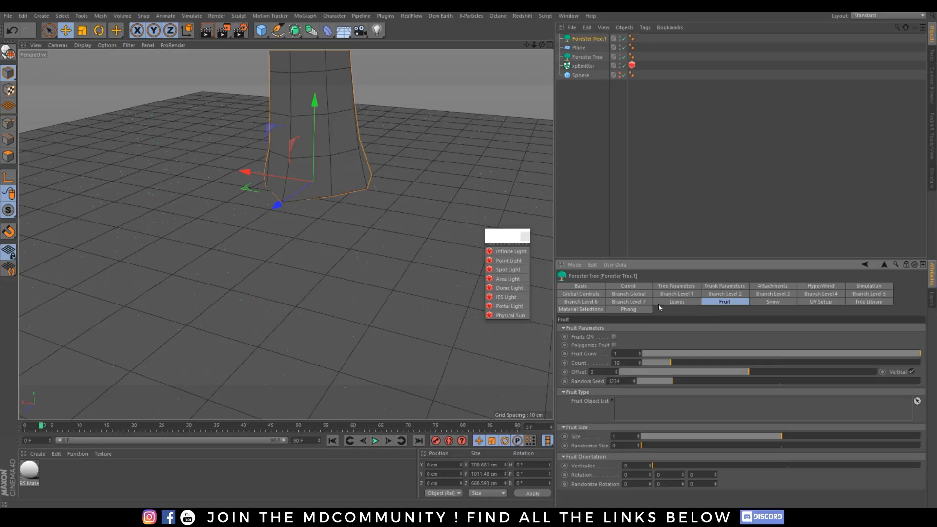
pyautogui.click(886, 303)
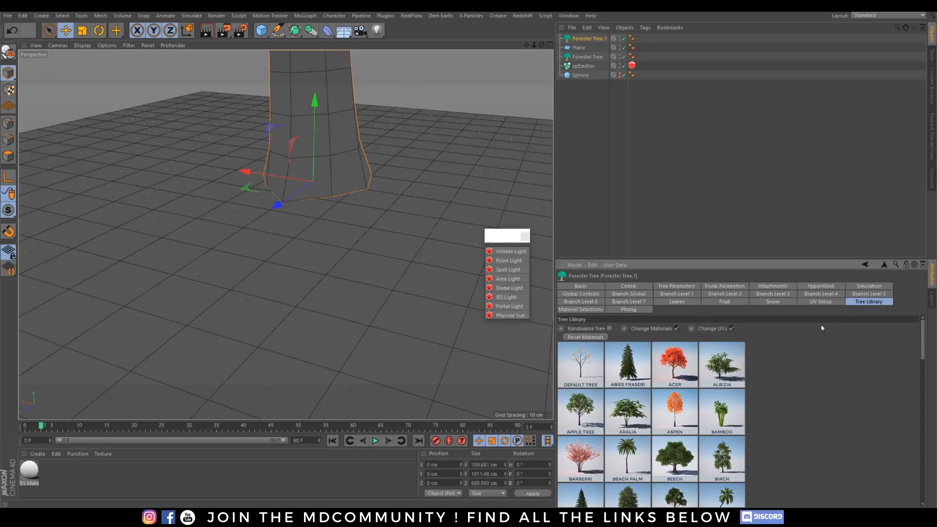
pyautogui.click(696, 369)
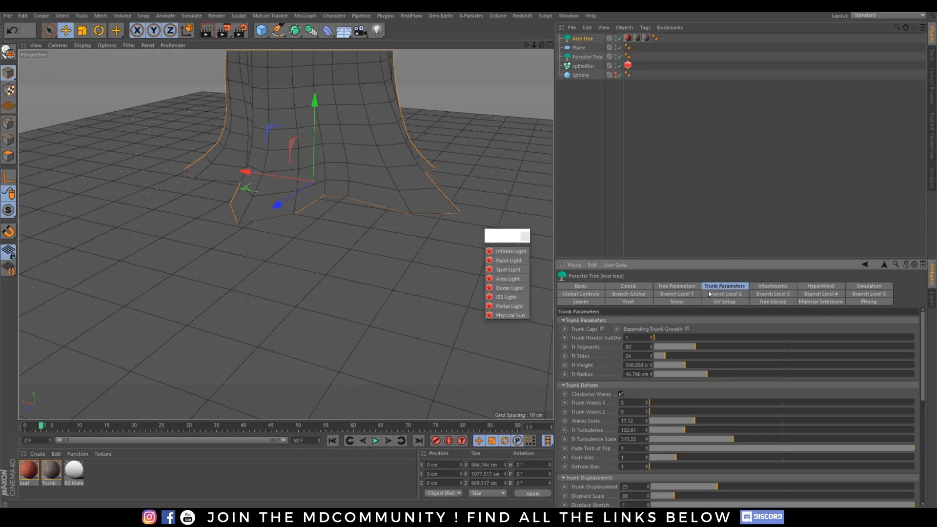
# Set the Acer tree's size to 0.2.
pyautogui.click(677, 286)
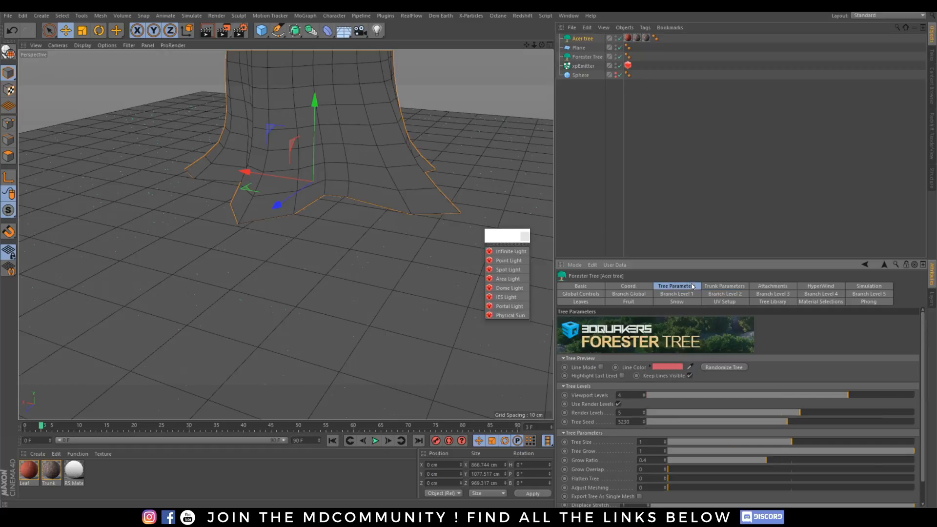
pyautogui.doubleClick(651, 444)
pyautogui.write('0')
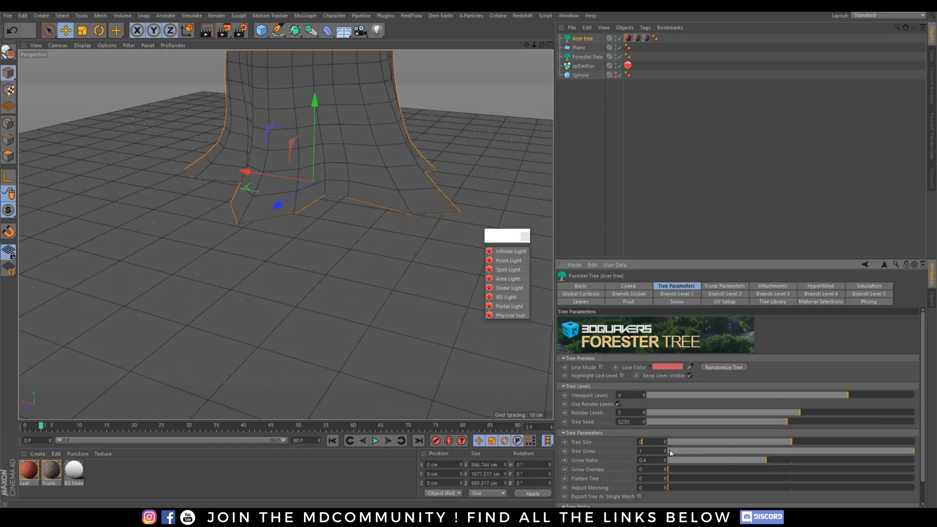
pyautogui.write('.2')
pyautogui.press('Return')
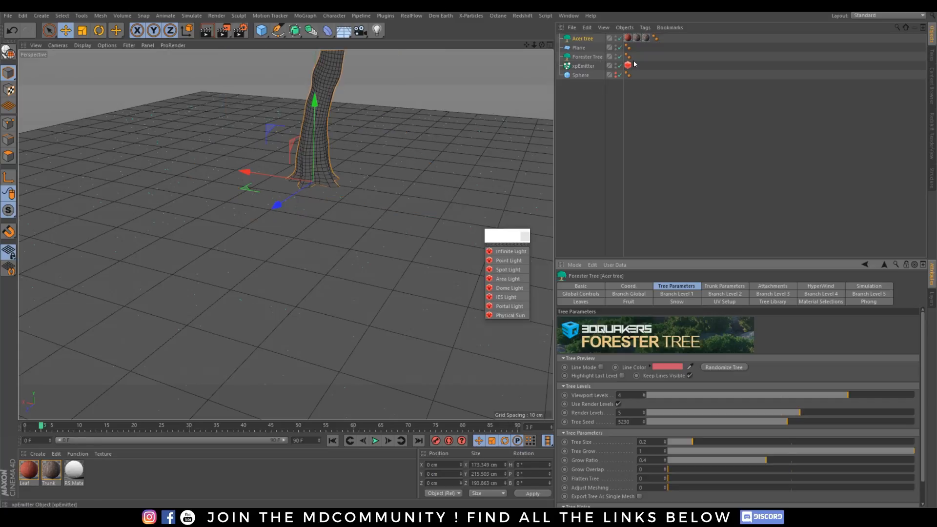
# Add the Acer tree to the custom objects of the emitter's Redshift tag and move the original tree to about -184 cm in X.
pyautogui.click(628, 65)
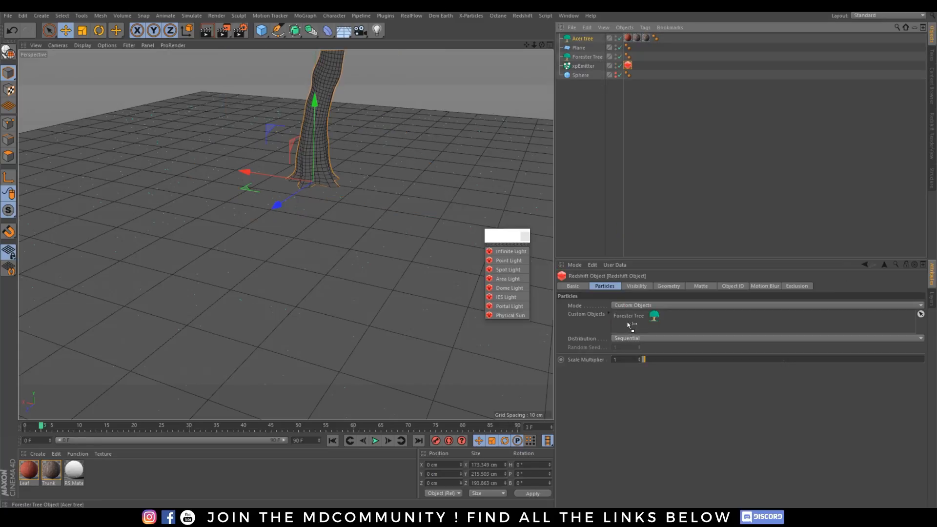
pyautogui.moveTo(630, 321); pyautogui.dragTo(635, 323)
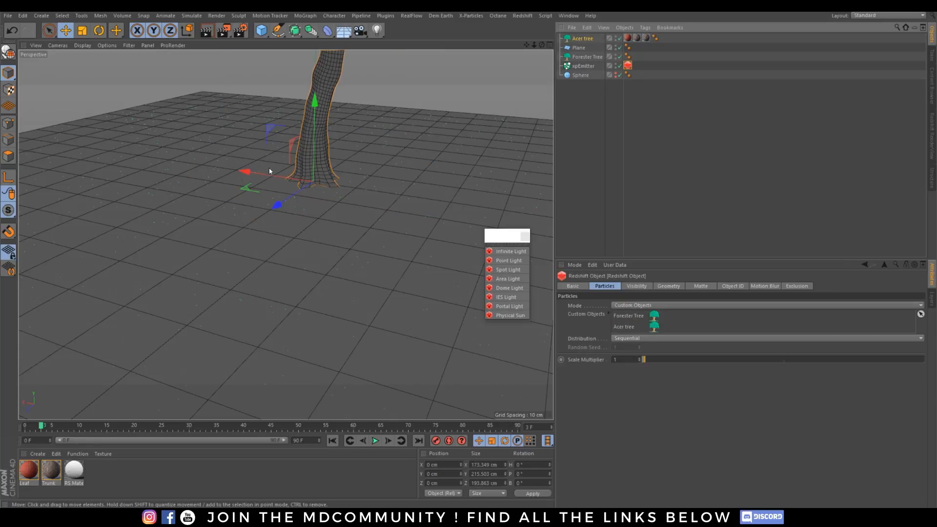
pyautogui.moveTo(248, 172); pyautogui.dragTo(685, 215)
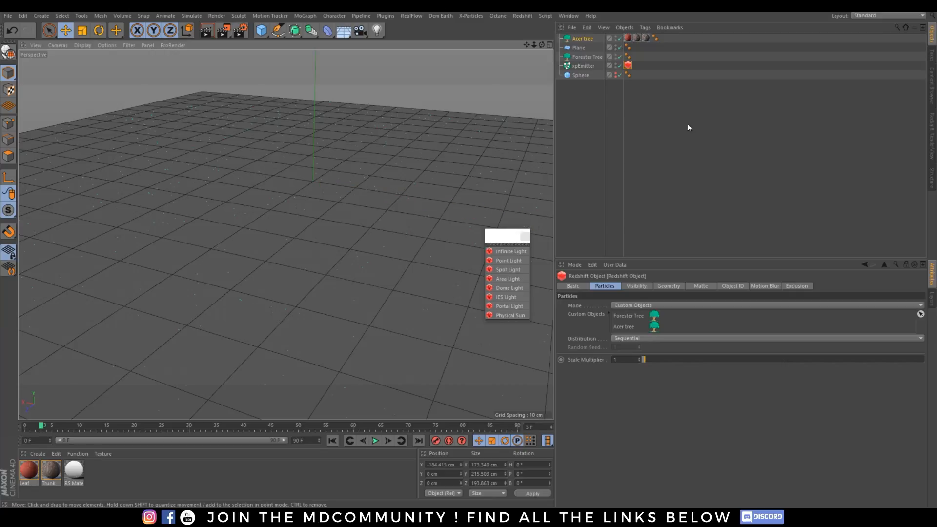
pyautogui.click(931, 135)
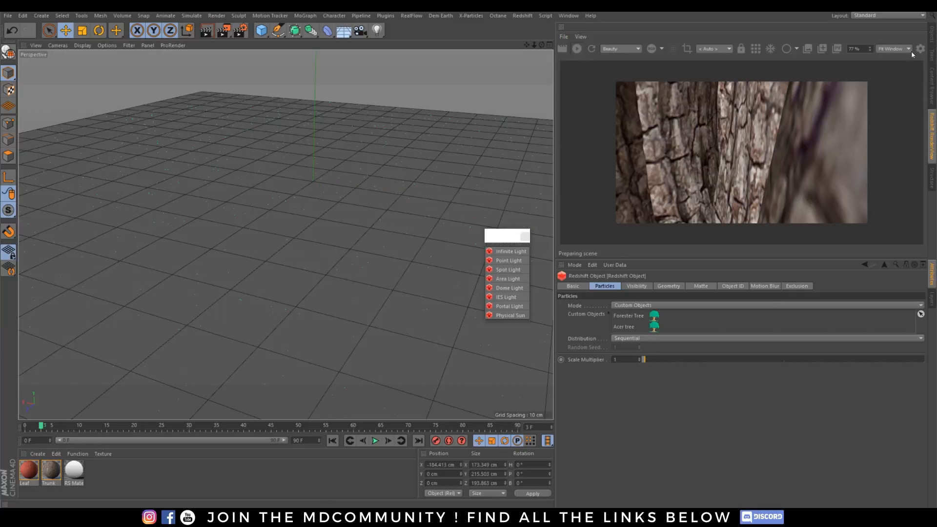
# Set the Acer tree's size to 0.005 and check the scattered trees up close in the Redshift render.
pyautogui.click(931, 35)
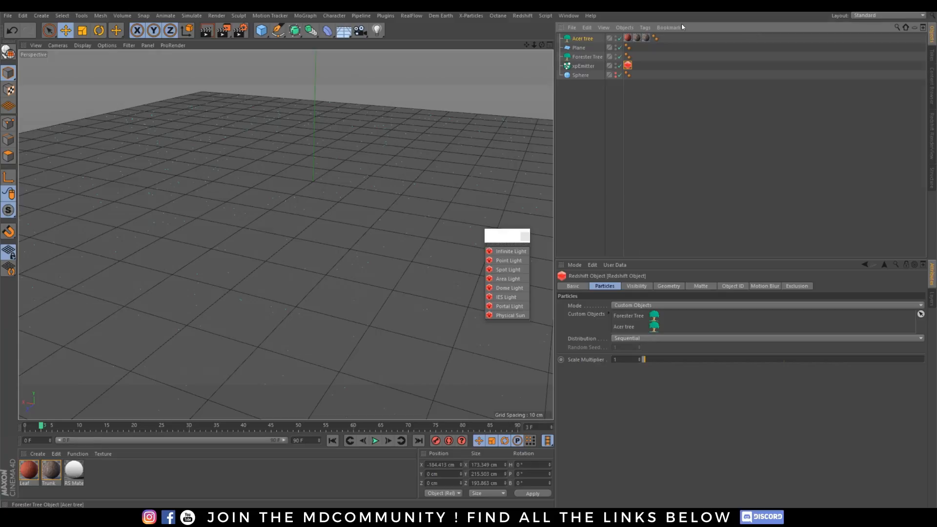
pyautogui.click(582, 39)
pyautogui.doubleClick(650, 441)
pyautogui.write('0')
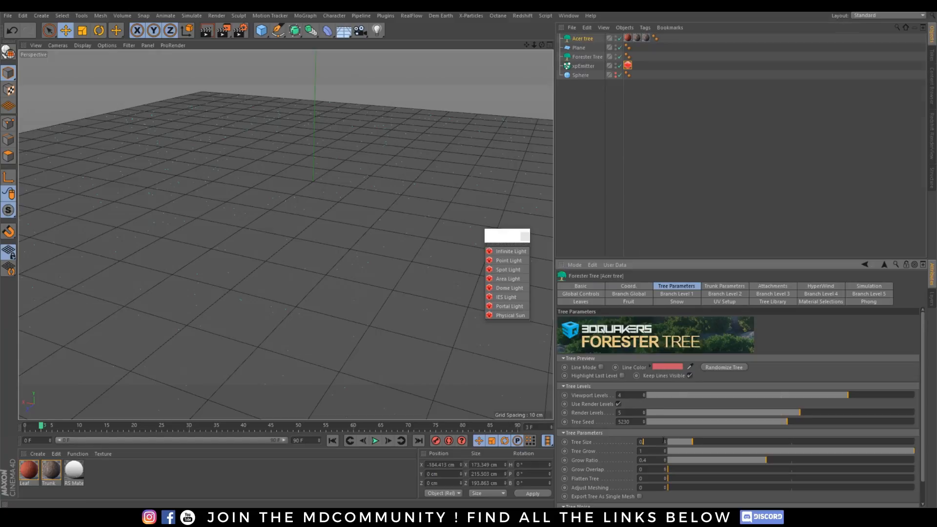
pyautogui.write('.005')
pyautogui.press('Return')
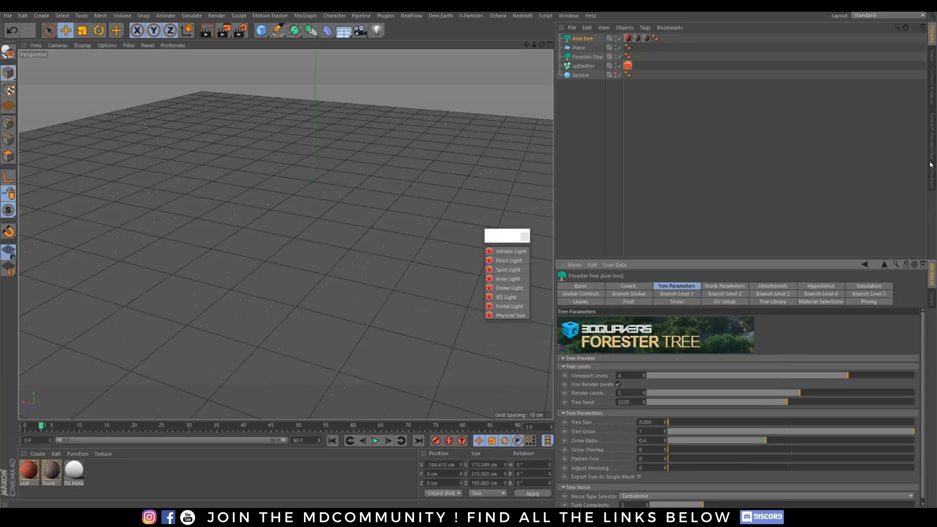
pyautogui.click(932, 137)
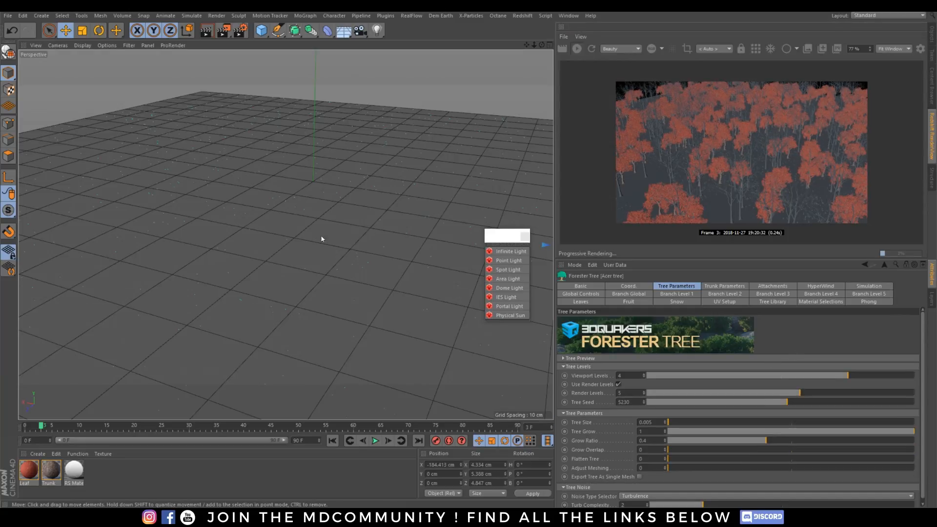
pyautogui.moveTo(294, 223)
pyautogui.keyDown('alt'); pyautogui.mouseDown(button='right')
pyautogui.moveTo(301, 192)
pyautogui.moveTo(399, 222)
pyautogui.mouseUp(button='right'); pyautogui.keyUp('alt')
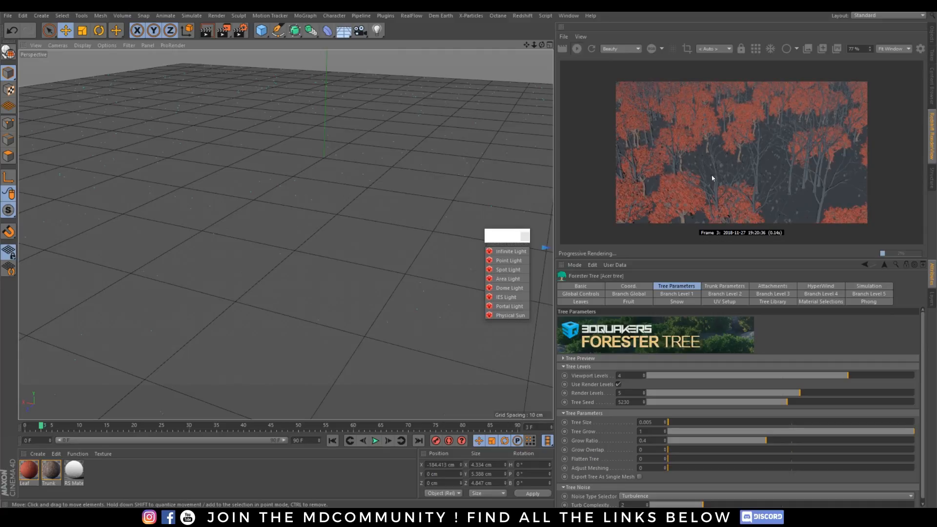
pyautogui.click(931, 35)
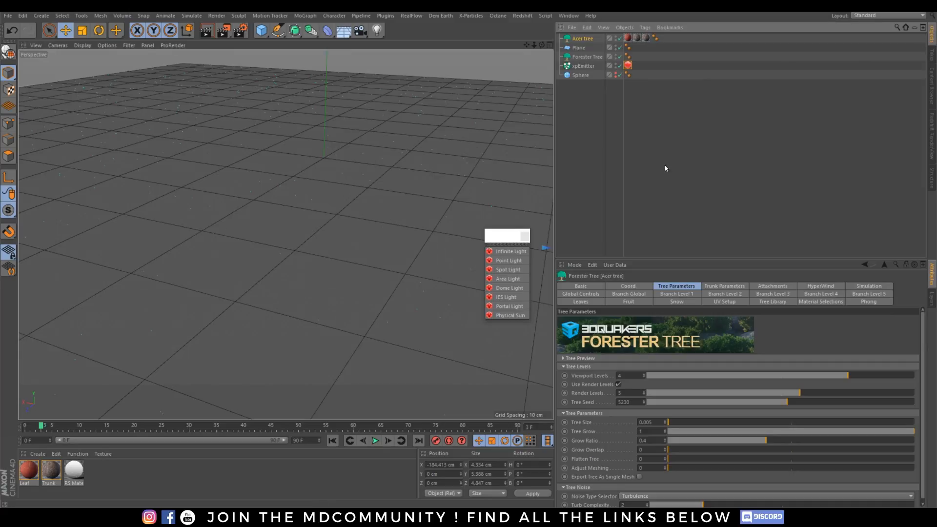
pyautogui.click(498, 15)
pyautogui.moveTo(522, 16)
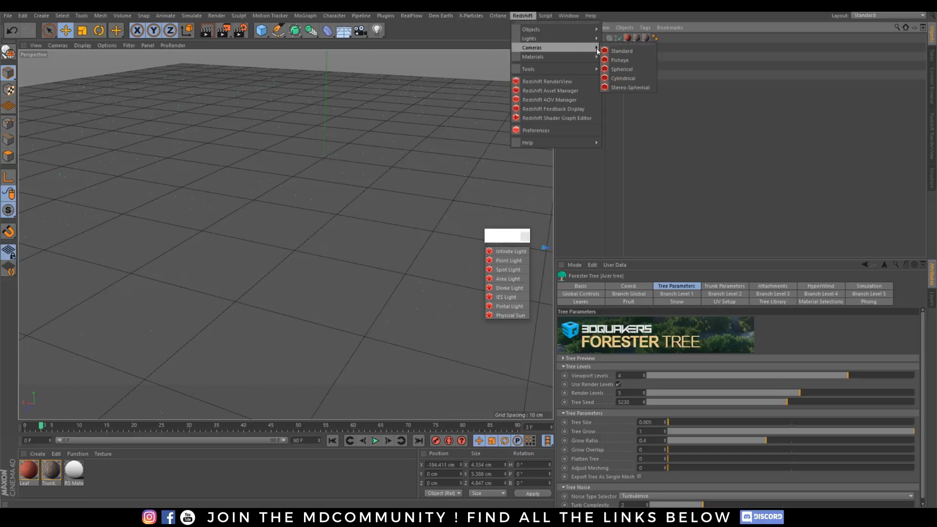
pyautogui.moveTo(577, 39)
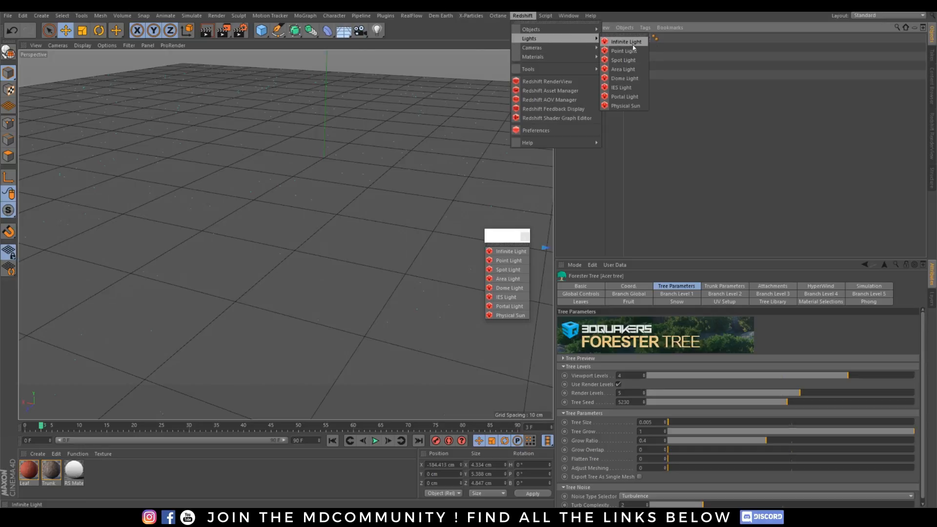
pyautogui.click(626, 69)
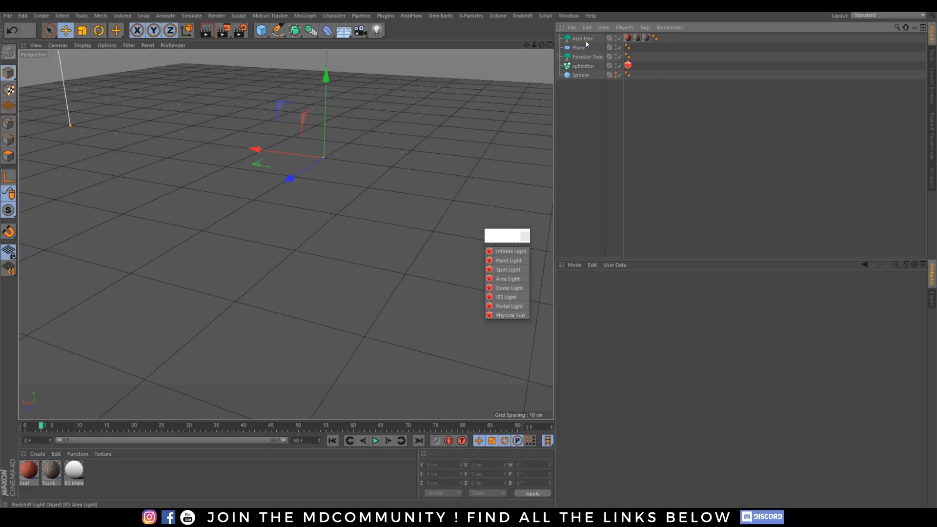
# Add a Redshift dome light and attach an HDRI Link tag to it.
pyautogui.click(509, 288)
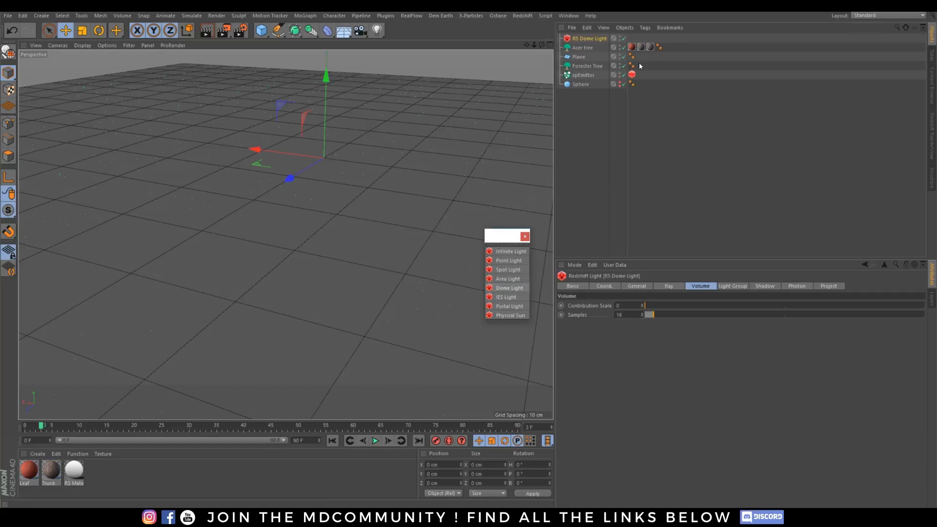
pyautogui.rightClick(585, 39)
pyautogui.click(610, 213)
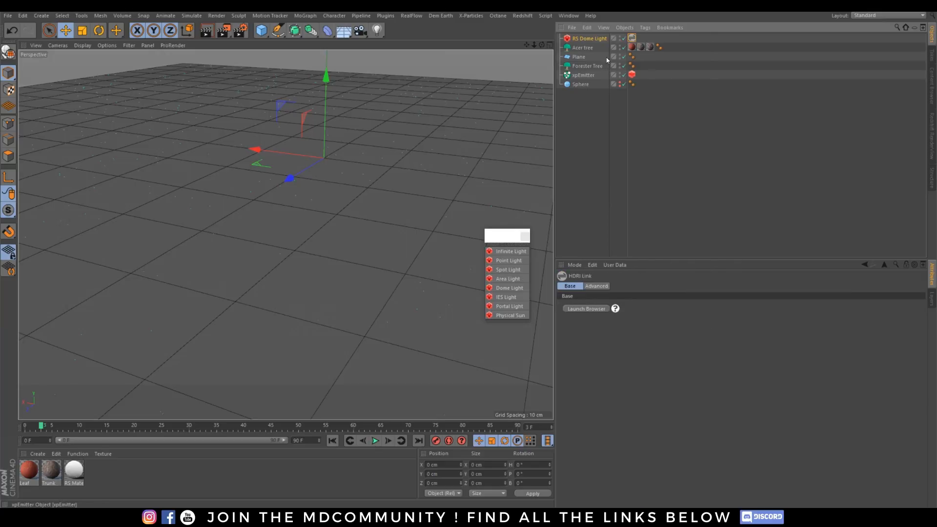
# Link the dome light's Dome Map to its HDRI Link tag and check the lighting in the Redshift render.
pyautogui.click(590, 39)
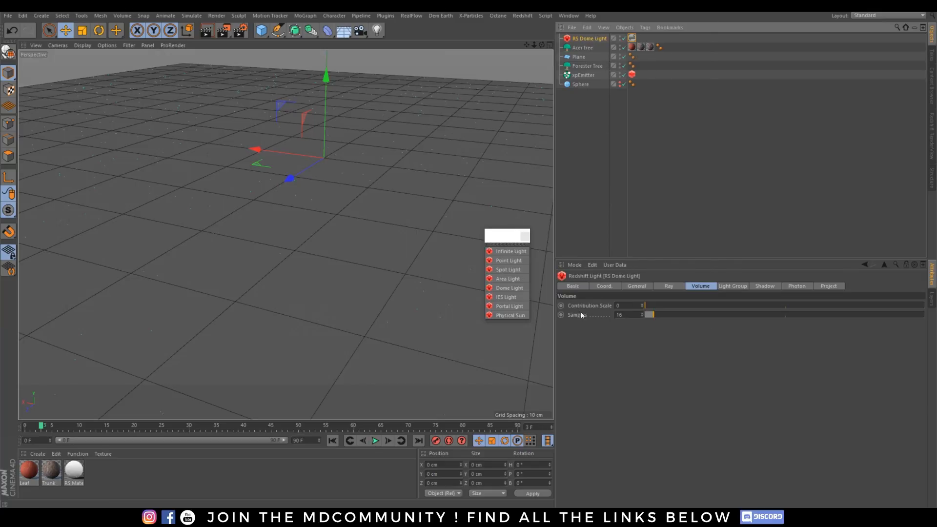
pyautogui.click(637, 287)
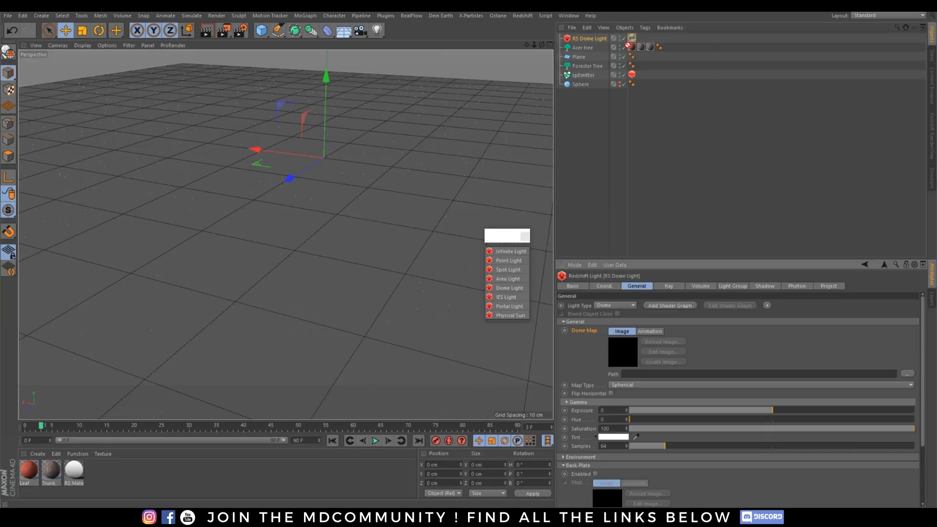
pyautogui.click(632, 39)
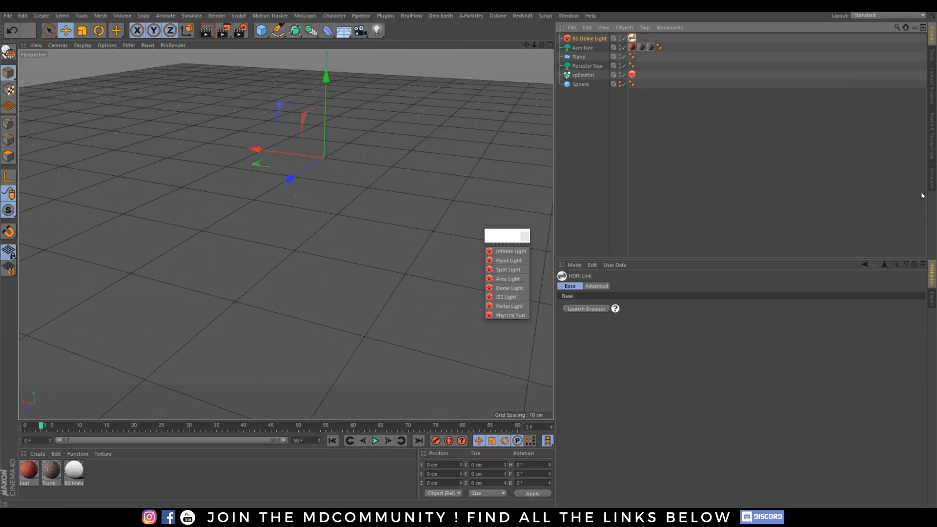
pyautogui.click(933, 136)
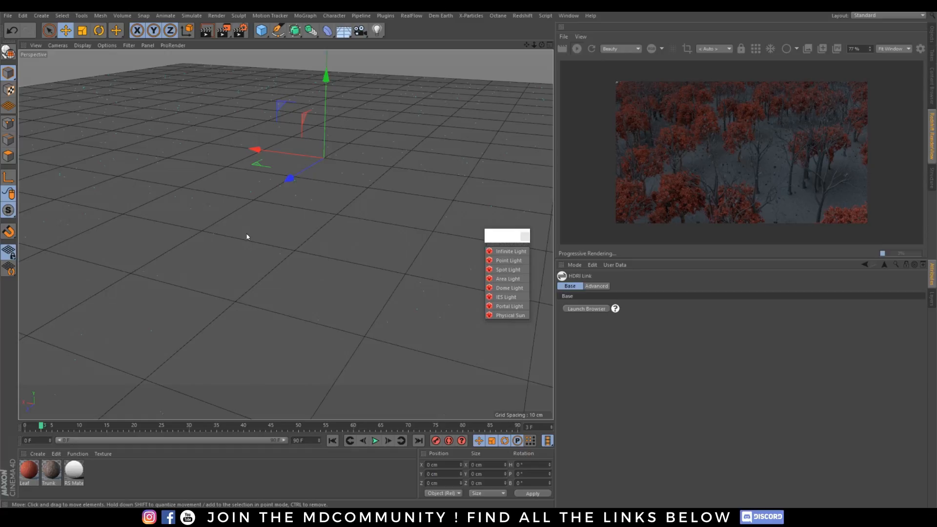
# Add a Redshift point light and move it to about 11 cm in Y and 41 cm in Z among the trees.
pyautogui.click(505, 260)
pyautogui.moveTo(325, 101); pyautogui.dragTo(332, 59)
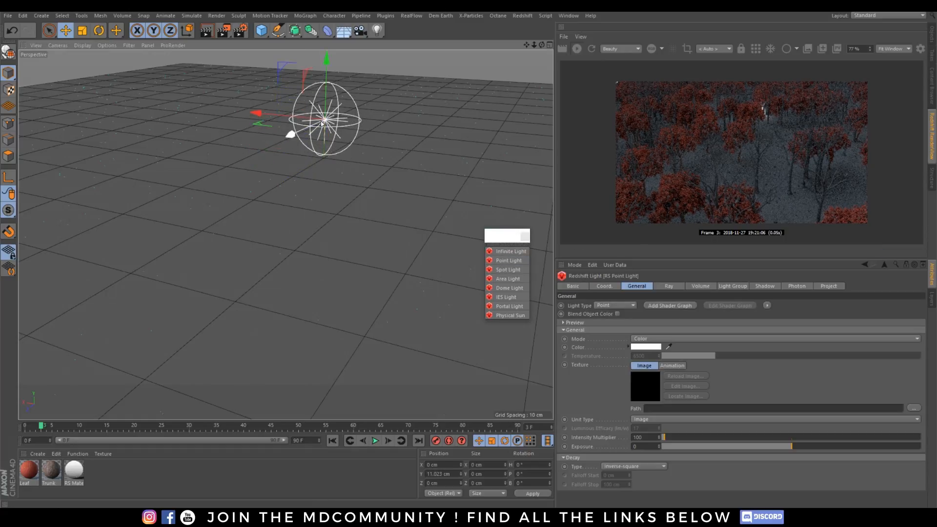
pyautogui.moveTo(306, 132); pyautogui.dragTo(214, 175)
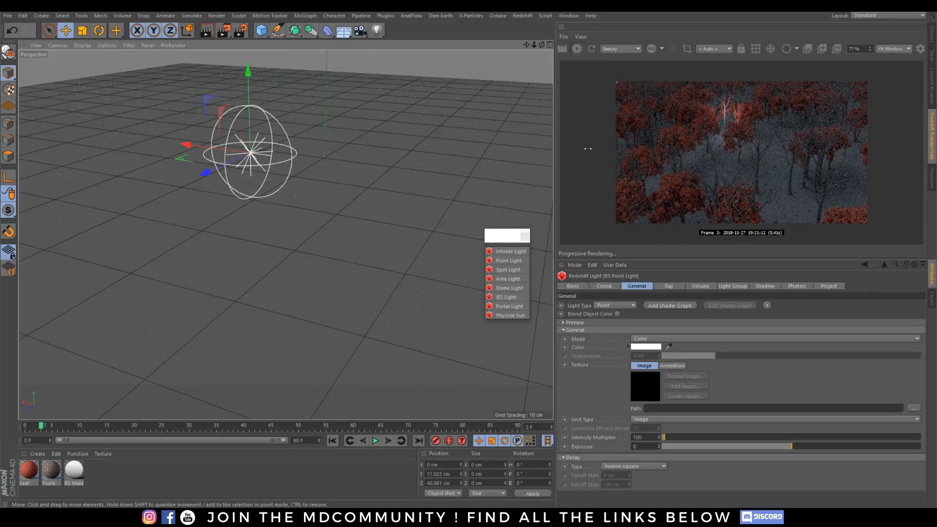
# Set the point light's volume contribution scale to about 0.236.
pyautogui.click(931, 33)
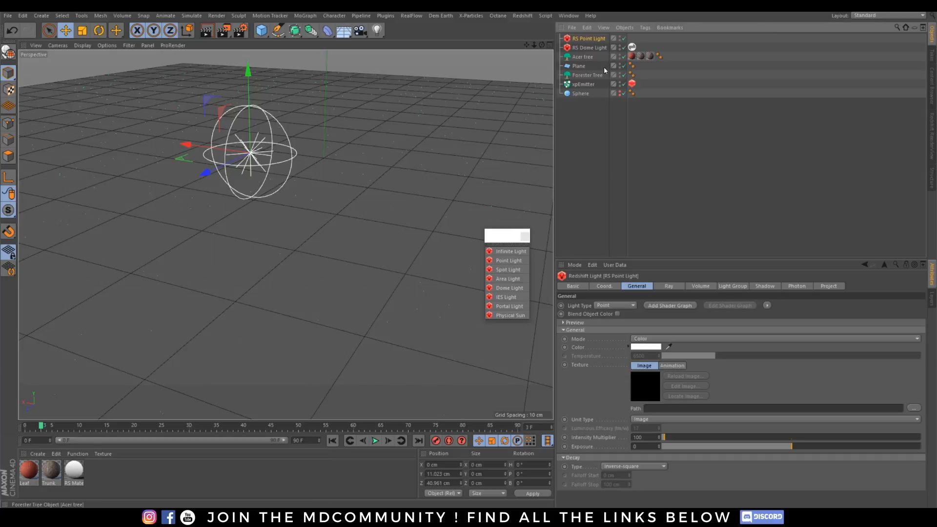
pyautogui.click(733, 288)
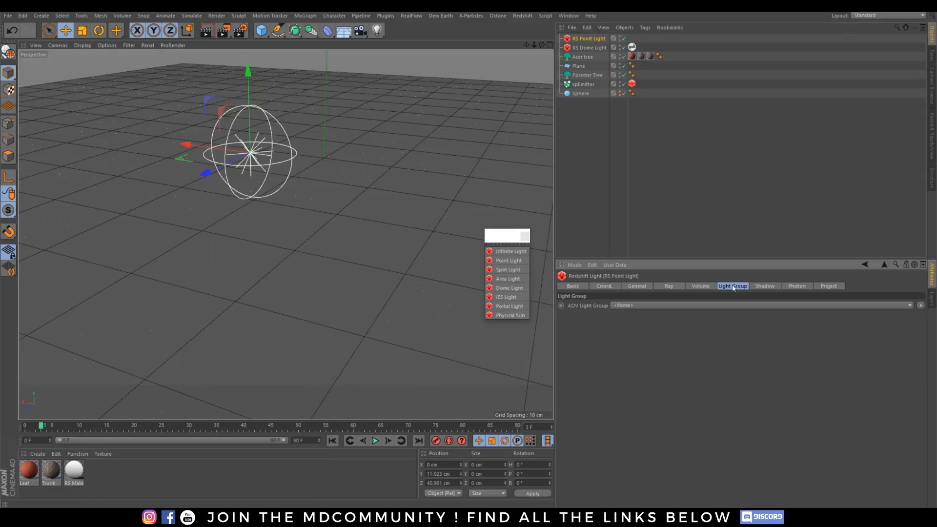
pyautogui.click(711, 288)
pyautogui.moveTo(647, 307); pyautogui.dragTo(681, 307)
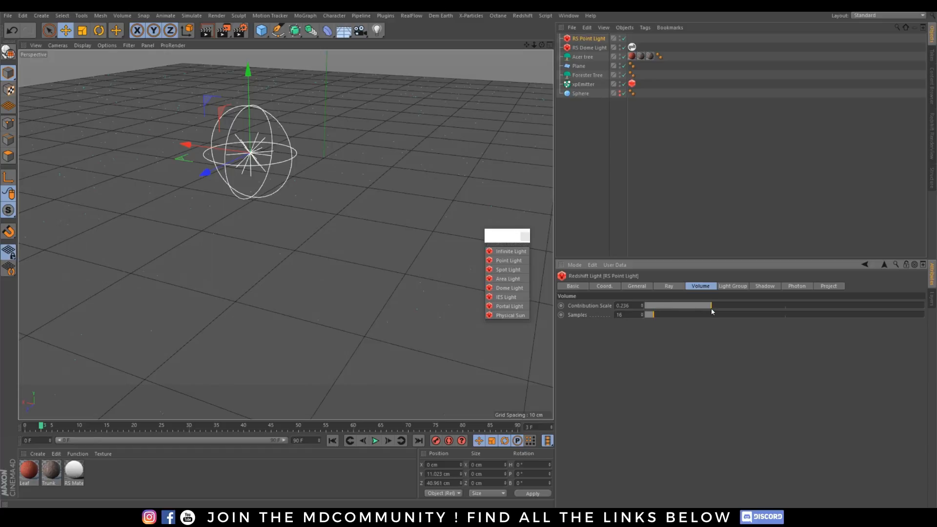
# Add a Redshift Environment object and check the volumetric light in the Redshift render.
pyautogui.click(523, 16)
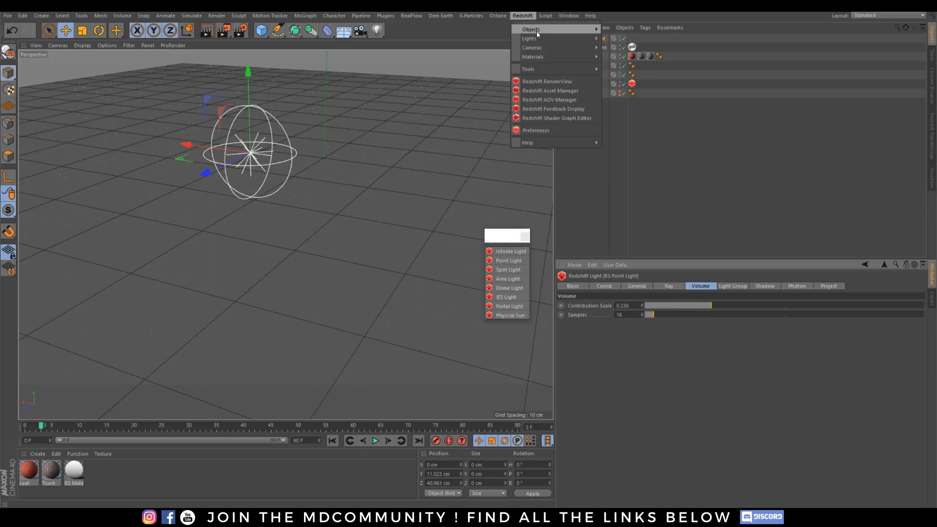
pyautogui.moveTo(537, 34)
pyautogui.click(623, 31)
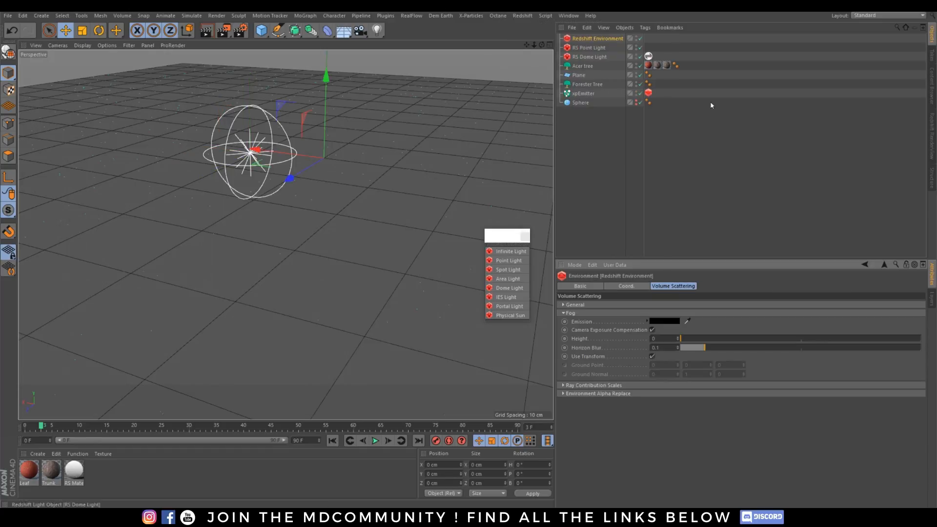
pyautogui.click(932, 135)
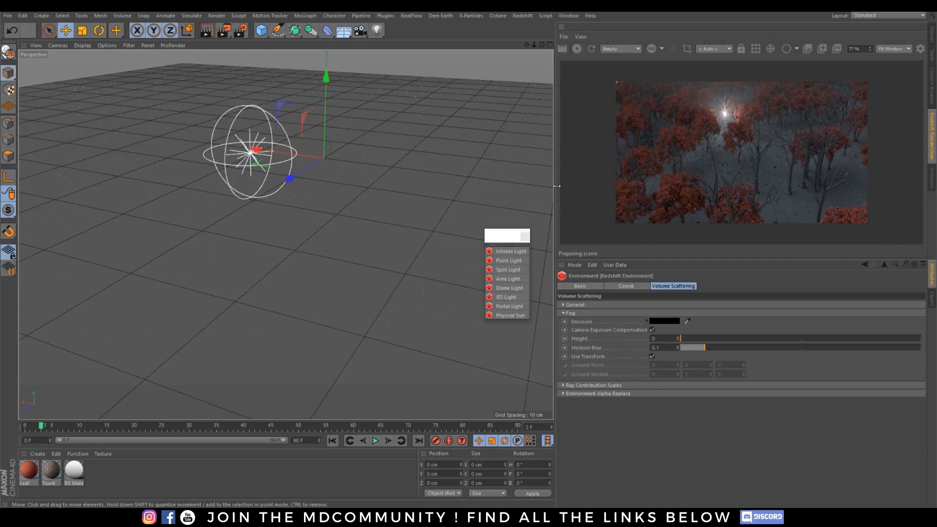
# Set the Redshift Environment's scattering to 0.58 and its attenuation to 0.1.
pyautogui.click(564, 305)
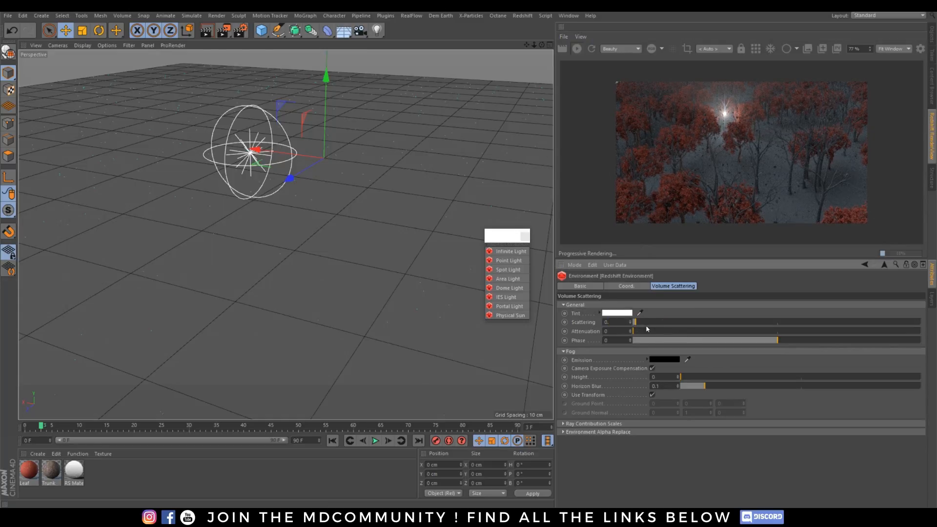
pyautogui.click(657, 305)
pyautogui.click(567, 305)
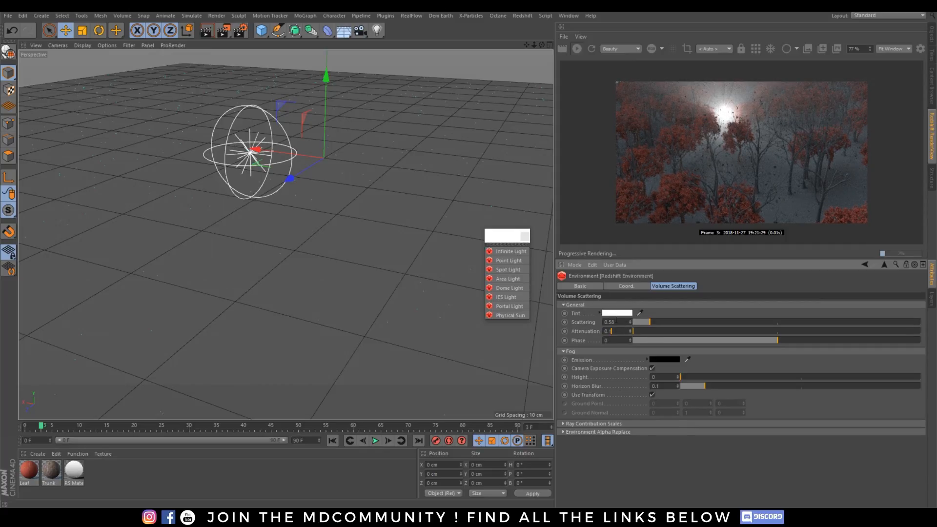
pyautogui.press('Return')
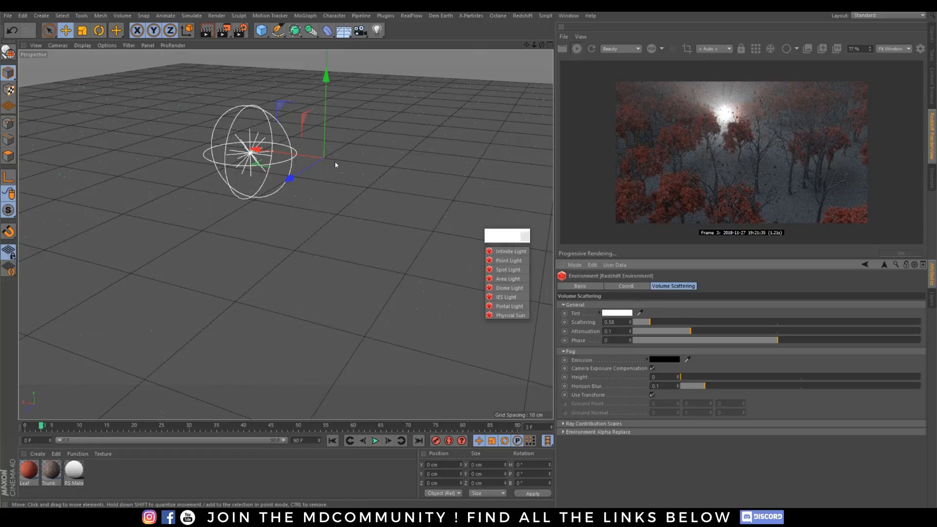
# Move the point light to about -43 cm in X and 61 cm in Z while watching the Redshift render.
pyautogui.click(244, 153)
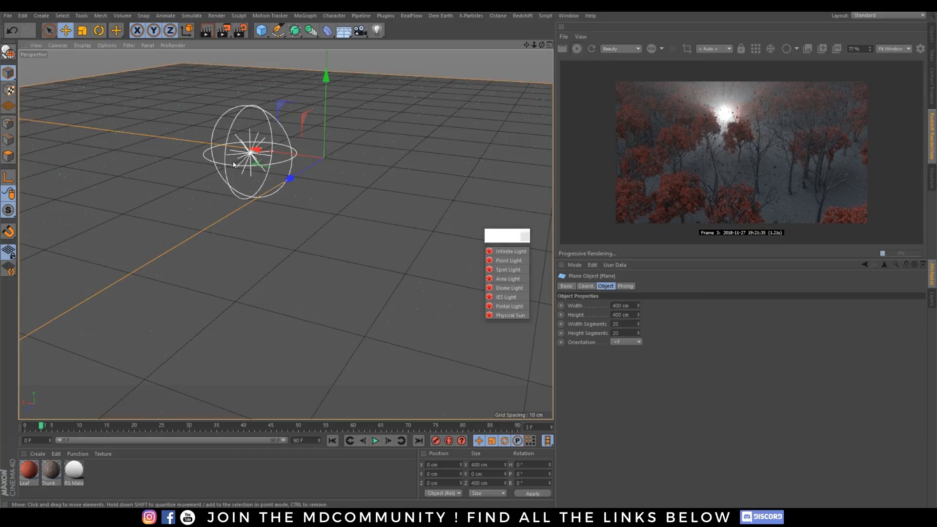
pyautogui.click(932, 37)
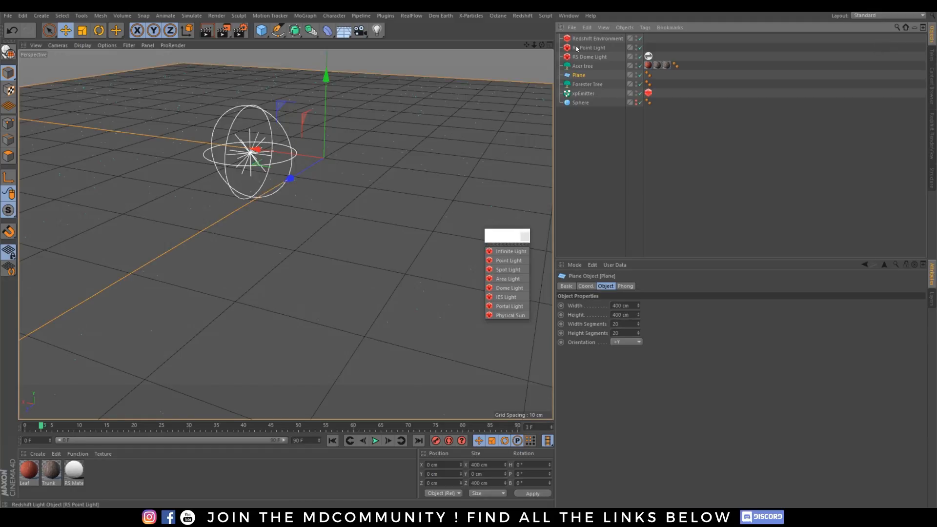
pyautogui.click(589, 48)
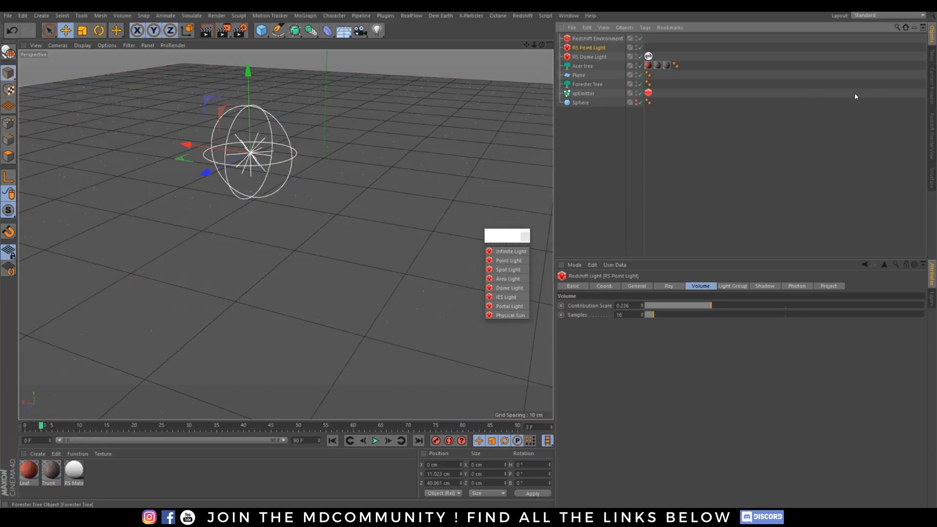
pyautogui.click(932, 135)
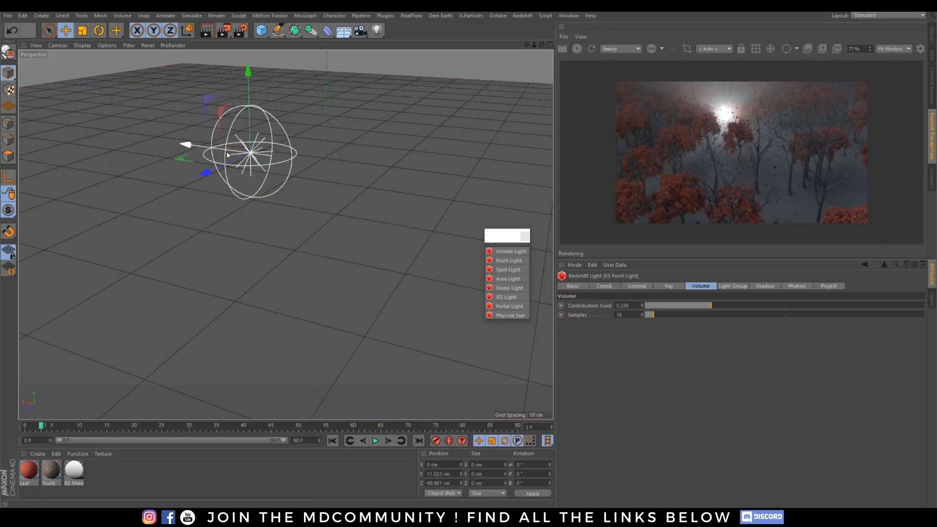
pyautogui.moveTo(204, 146); pyautogui.dragTo(414, 242)
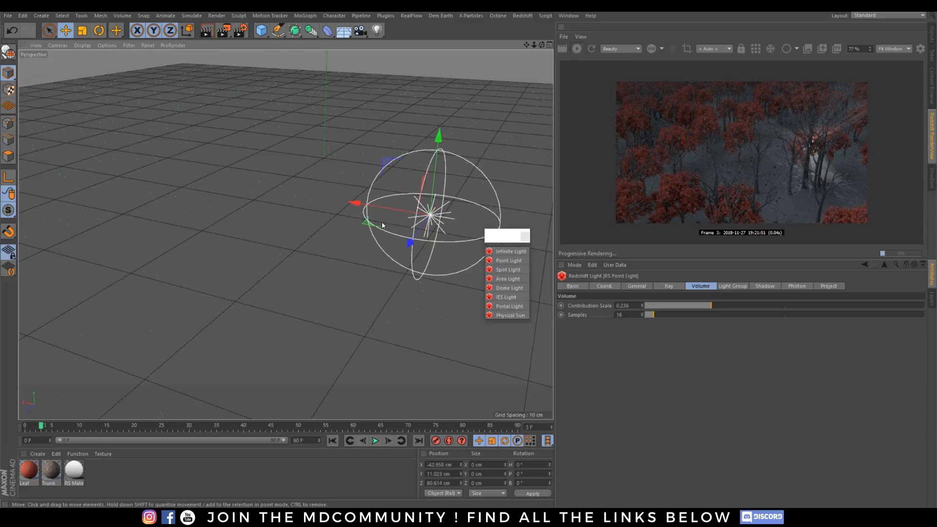
# Show the render at original size in a widened Redshift render view, examine the lit trees, and switch to bucket rendering.
pyautogui.click(894, 49)
pyautogui.click(893, 61)
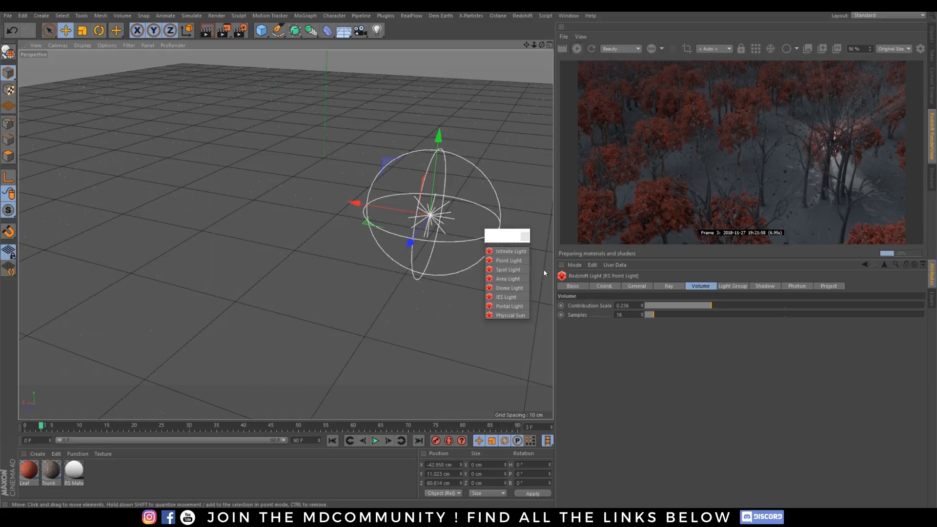
pyautogui.moveTo(555, 262); pyautogui.dragTo(223, 263)
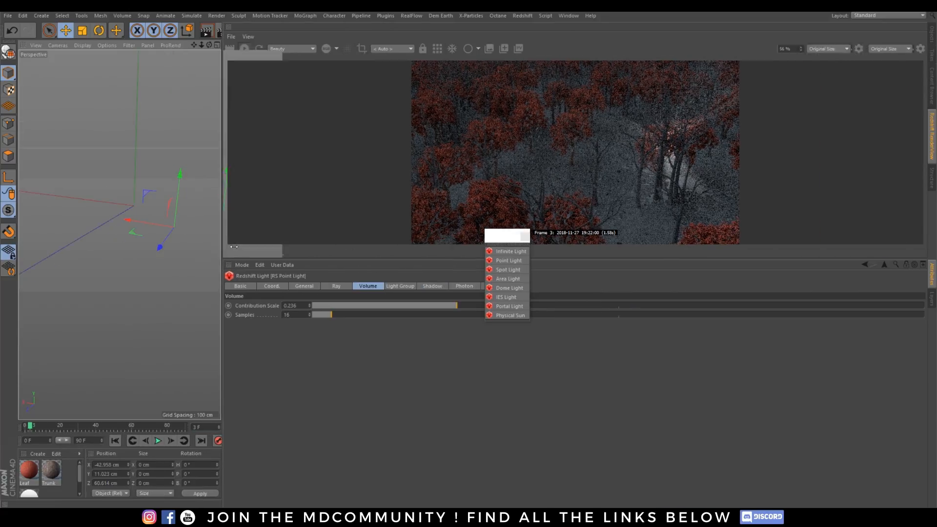
pyautogui.scroll(5, 676, 166)
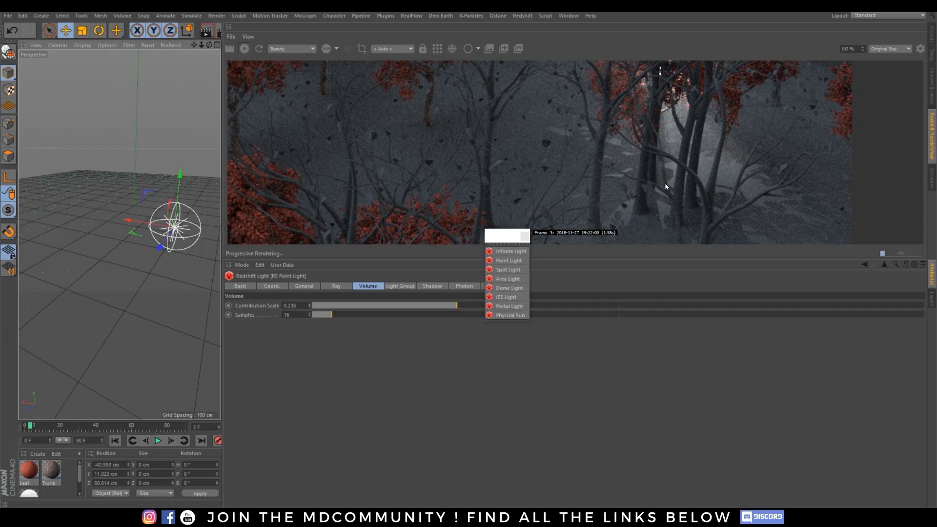
pyautogui.click(438, 49)
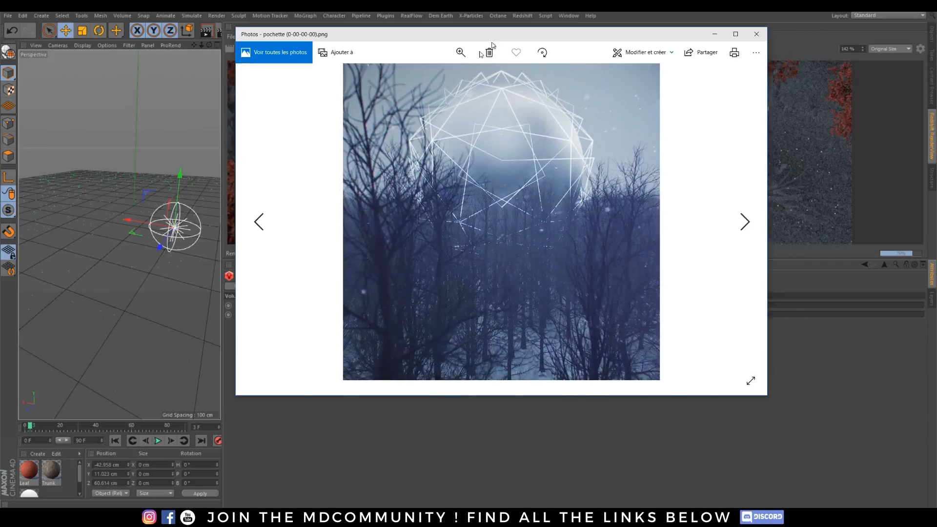
# Look through the reference artwork images in Photos, including the forest, mountain and composition pictures, and close their windows.
pyautogui.moveTo(491, 44); pyautogui.dragTo(377, 74)
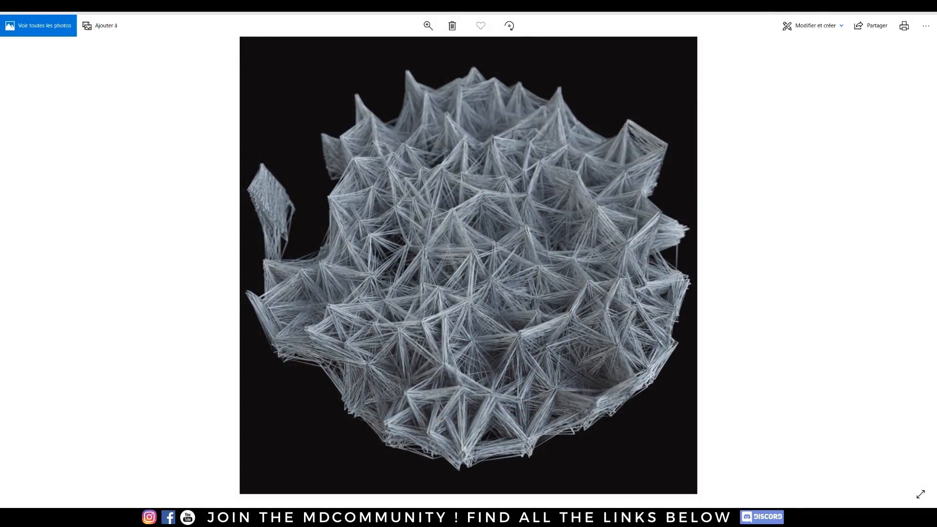
pyautogui.click(906, 6)
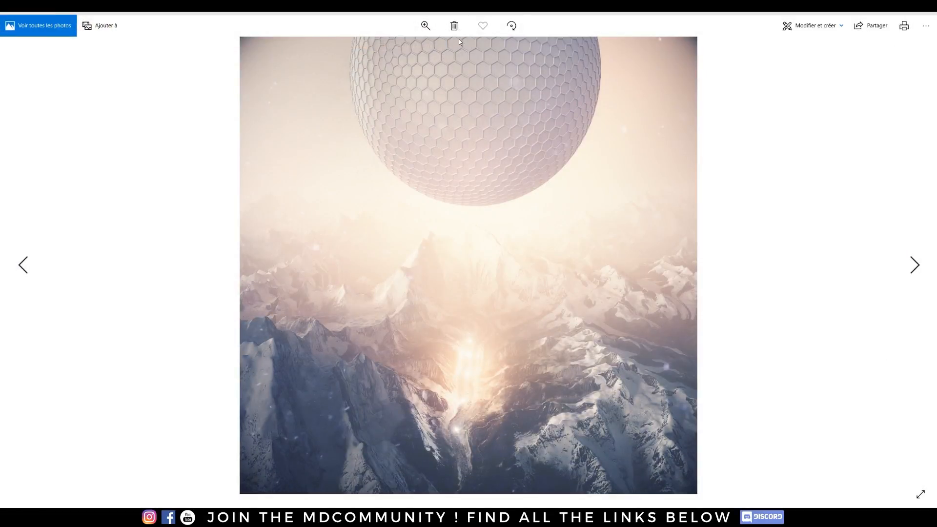
pyautogui.moveTo(466, 7); pyautogui.dragTo(503, 32)
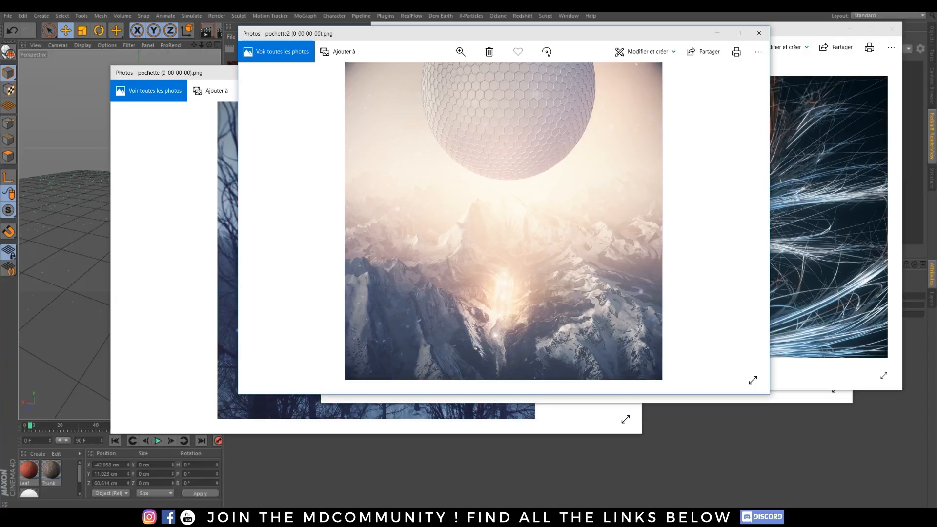
pyautogui.click(759, 32)
pyautogui.click(892, 28)
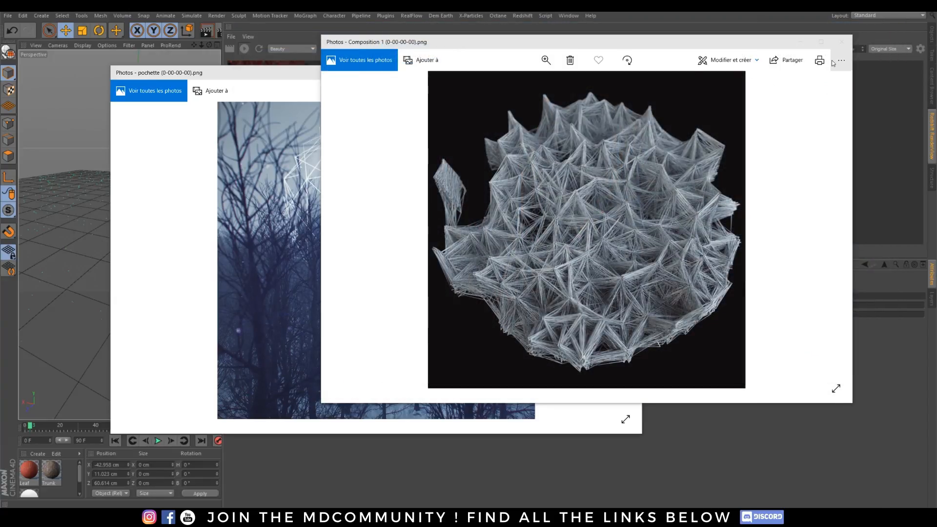
pyautogui.click(842, 42)
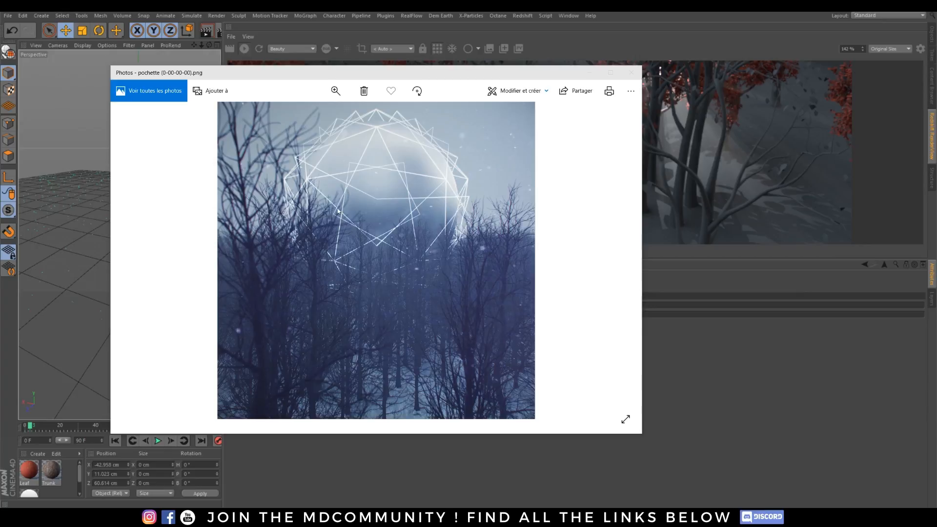
pyautogui.click(631, 72)
# Inspect the bucket-rendered trees around the point light, and widen the perspective viewport again.
pyautogui.scroll(-5, 679, 143)
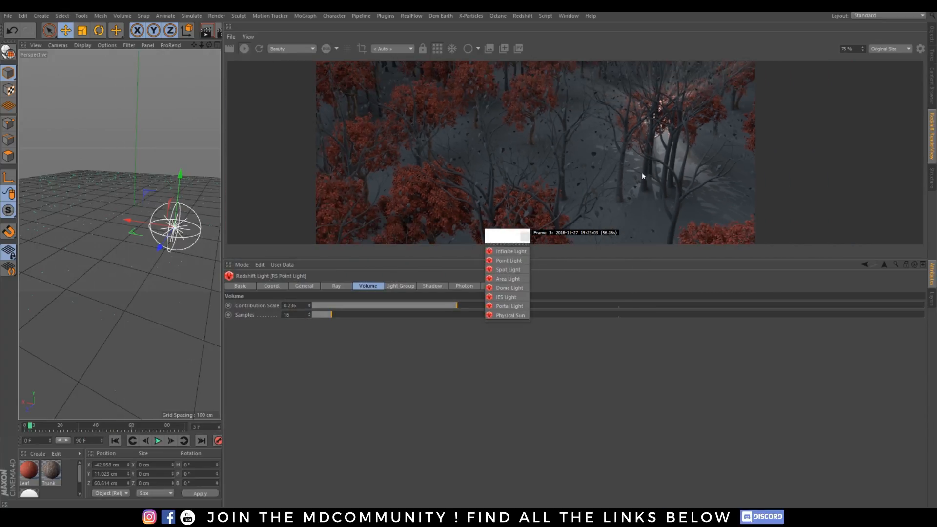
pyautogui.scroll(4, 643, 144)
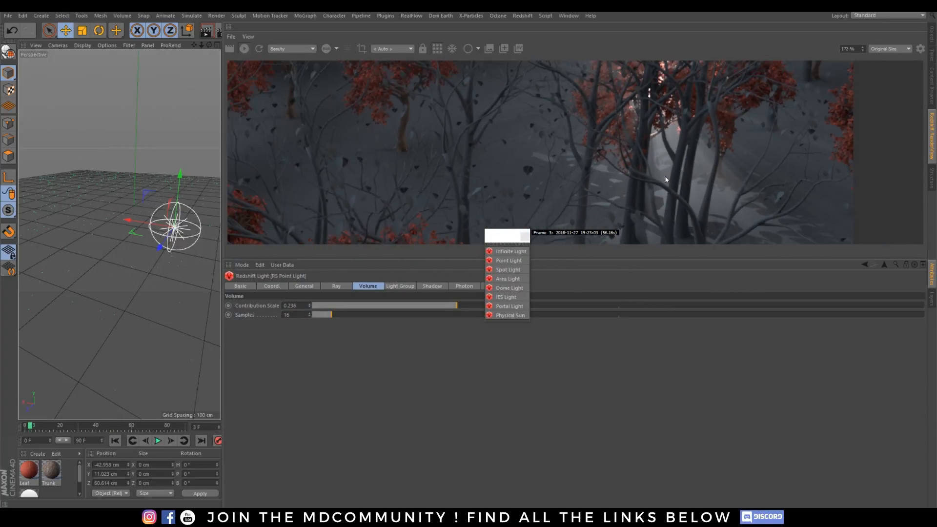
pyautogui.scroll(-4, 635, 205)
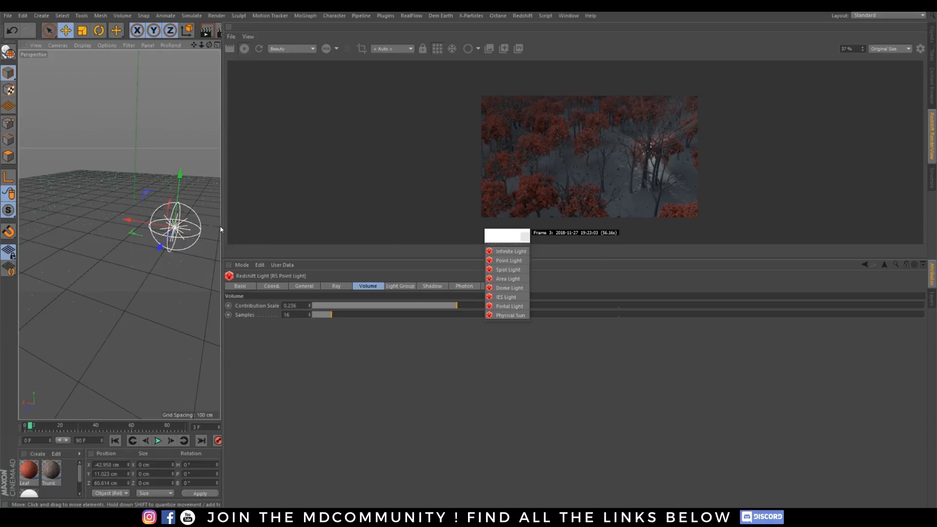
pyautogui.moveTo(221, 224); pyautogui.dragTo(640, 263)
pyautogui.press('o')
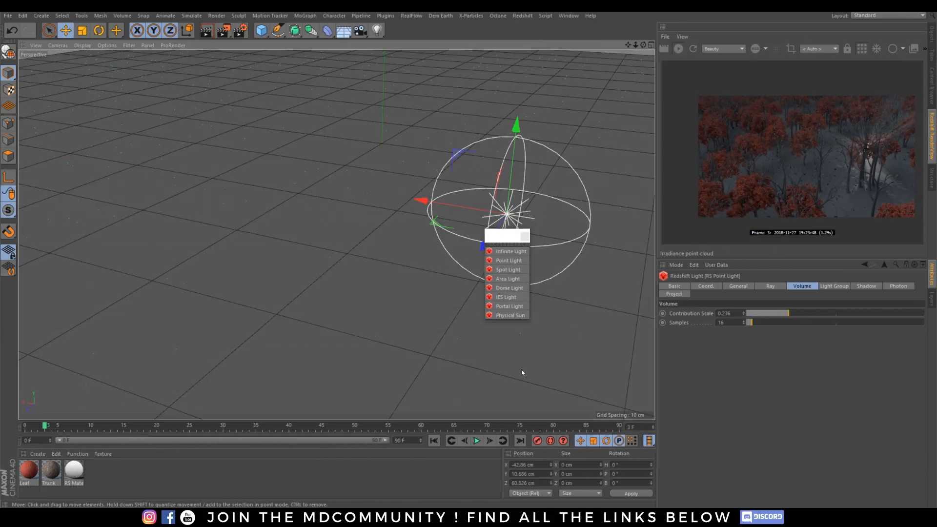